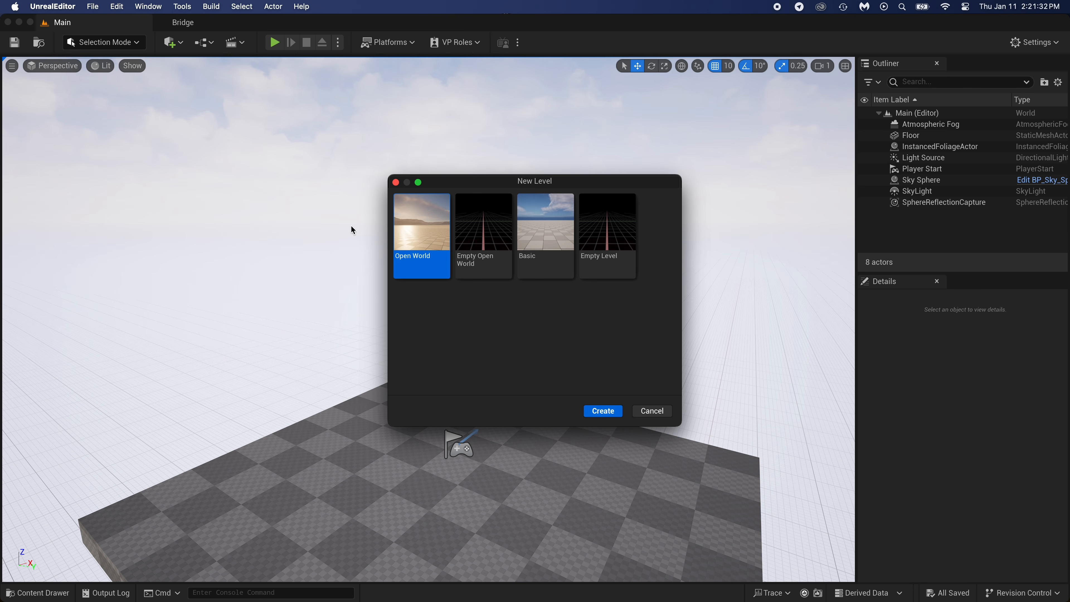
Create a new level from the Basic template and delete its floor.
{"action": "left_click", "coordinate": [555, 246]}
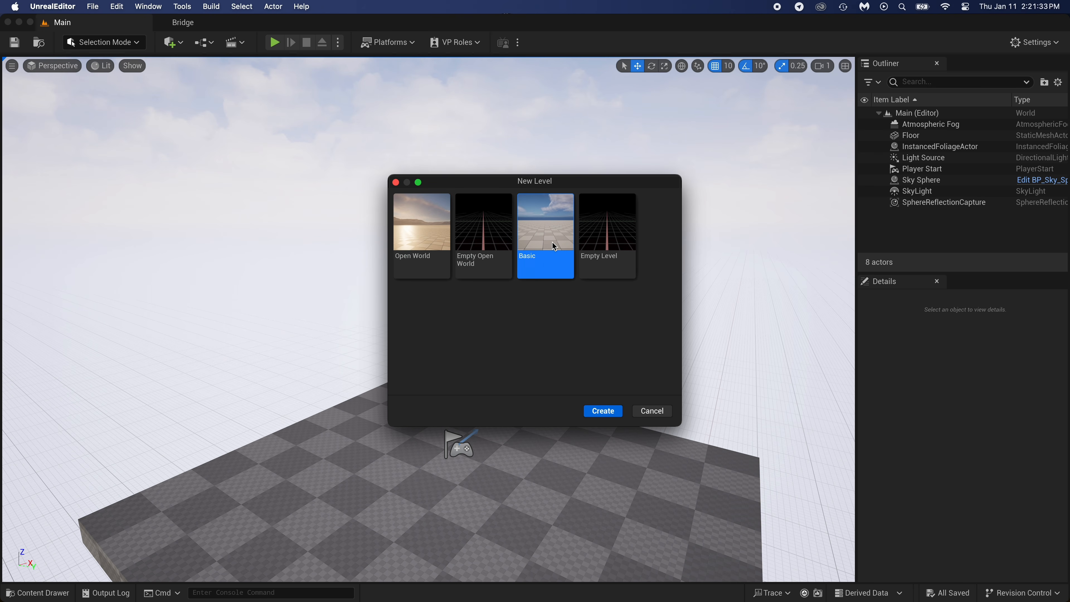
{"action": "left_click", "coordinate": [604, 411]}
{"action": "right_click_drag", "start_coordinate": [519, 221], "coordinate": [521, 290]}
{"action": "key", "text": "s"}
{"action": "left_click", "coordinate": [524, 297]}
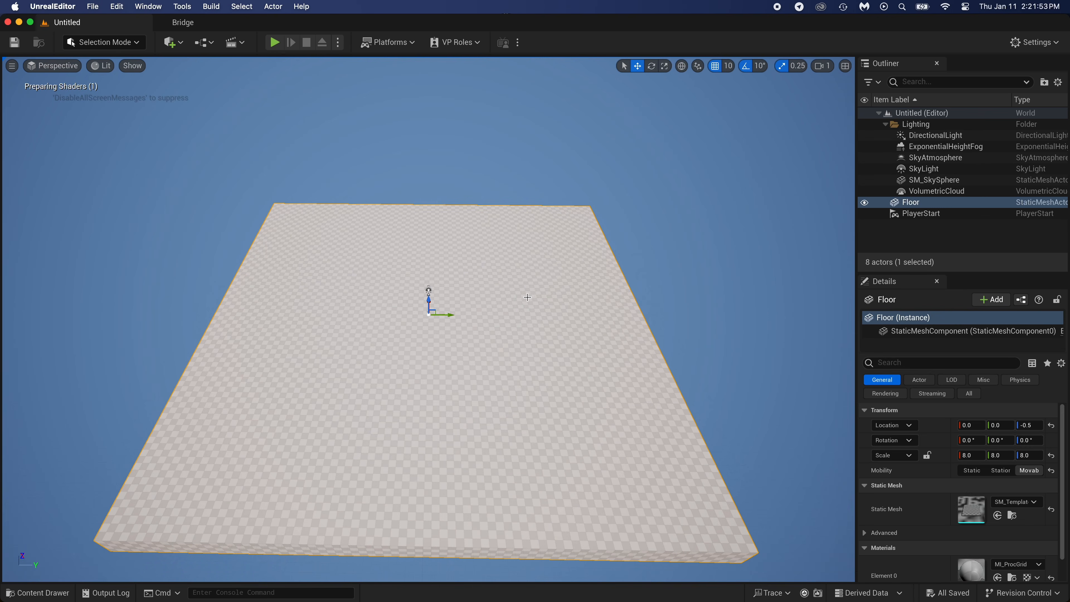
{"action": "key", "text": "Delete"}
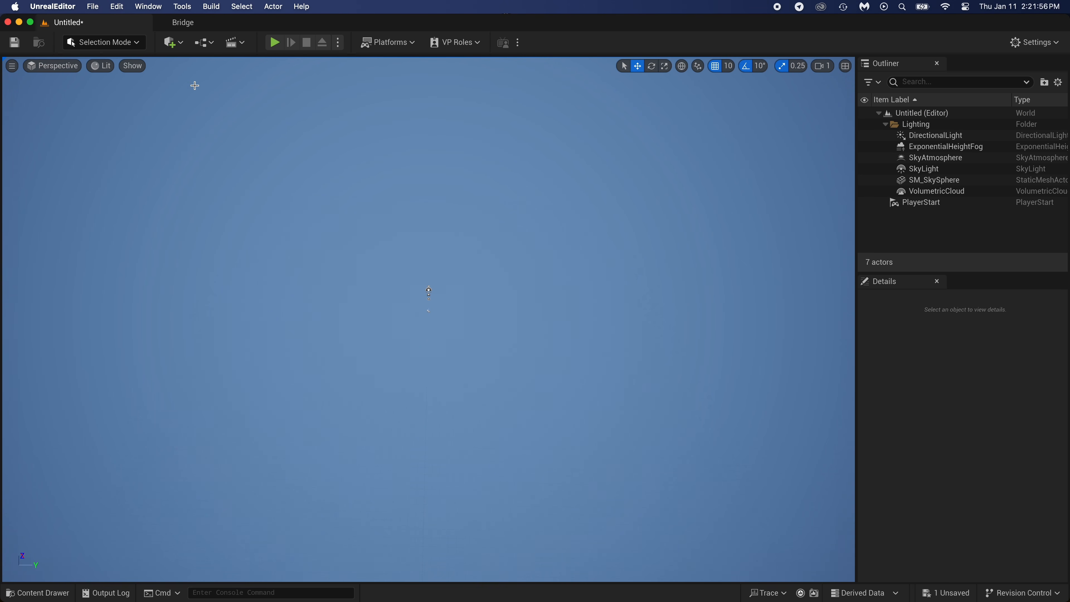
Save the level as "forest" in the Content folder.
{"action": "key", "text": "super+s"}
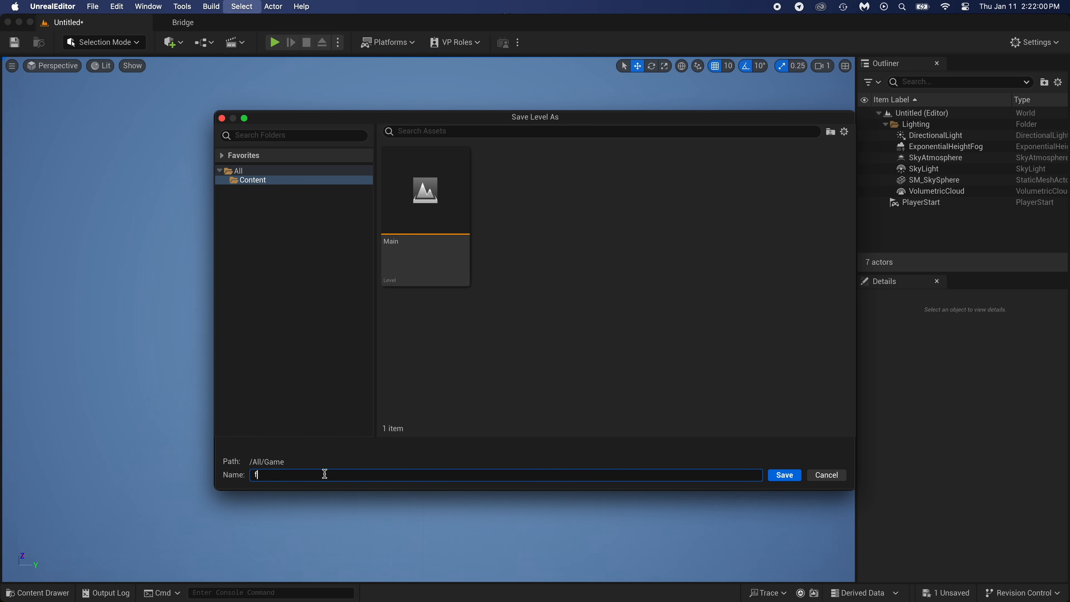
{"action": "key", "text": "Return"}
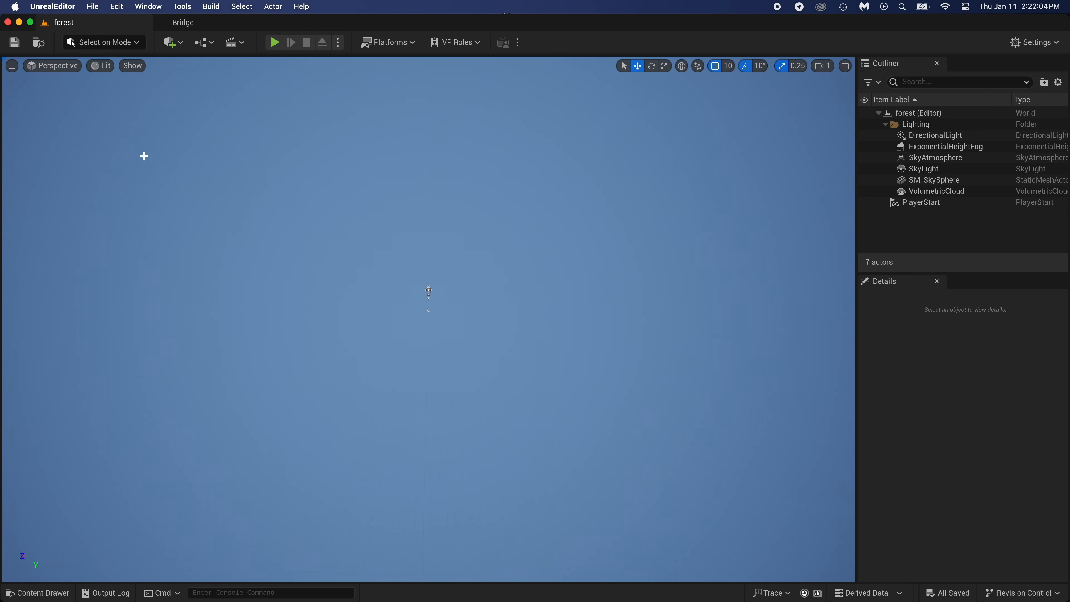
Create a new landscape with edit layers enabled, 63×63-quad sections and 8×8 components.
{"action": "left_click", "coordinate": [114, 42]}
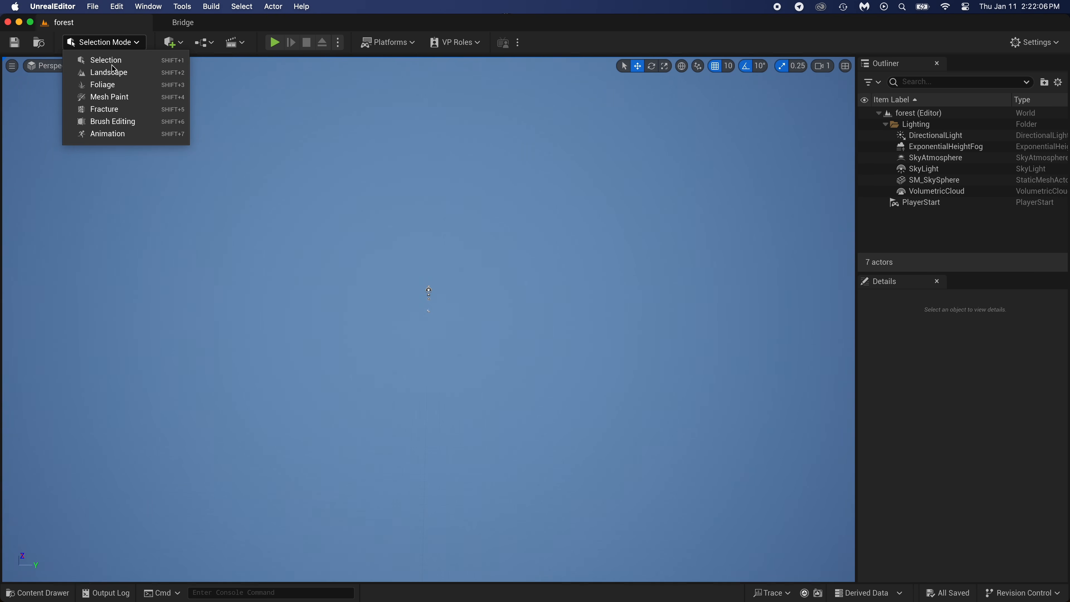
{"action": "left_click", "coordinate": [111, 75]}
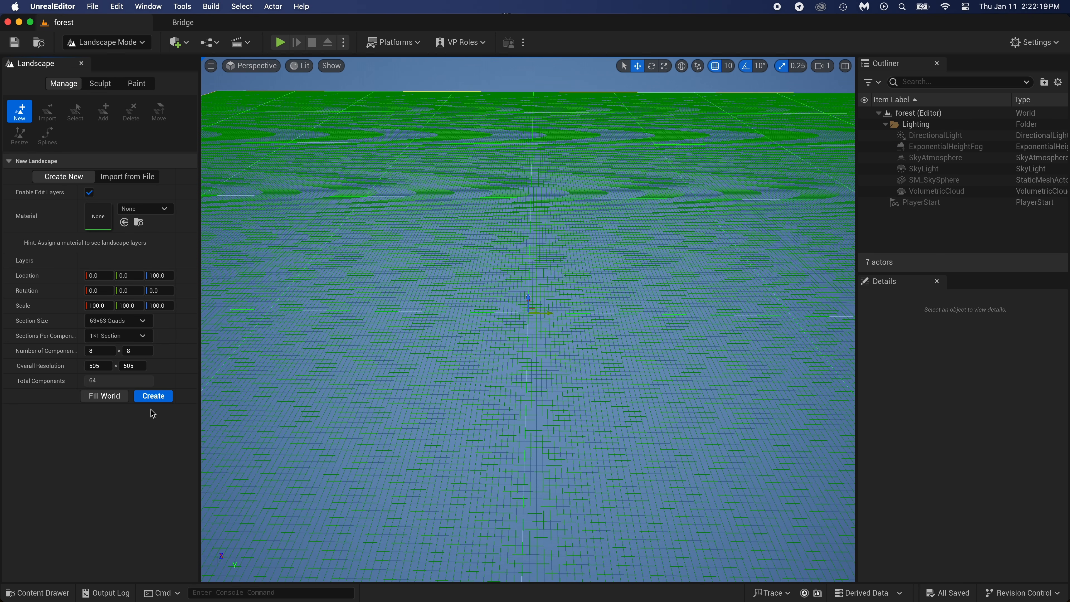
{"action": "left_click", "coordinate": [153, 396]}
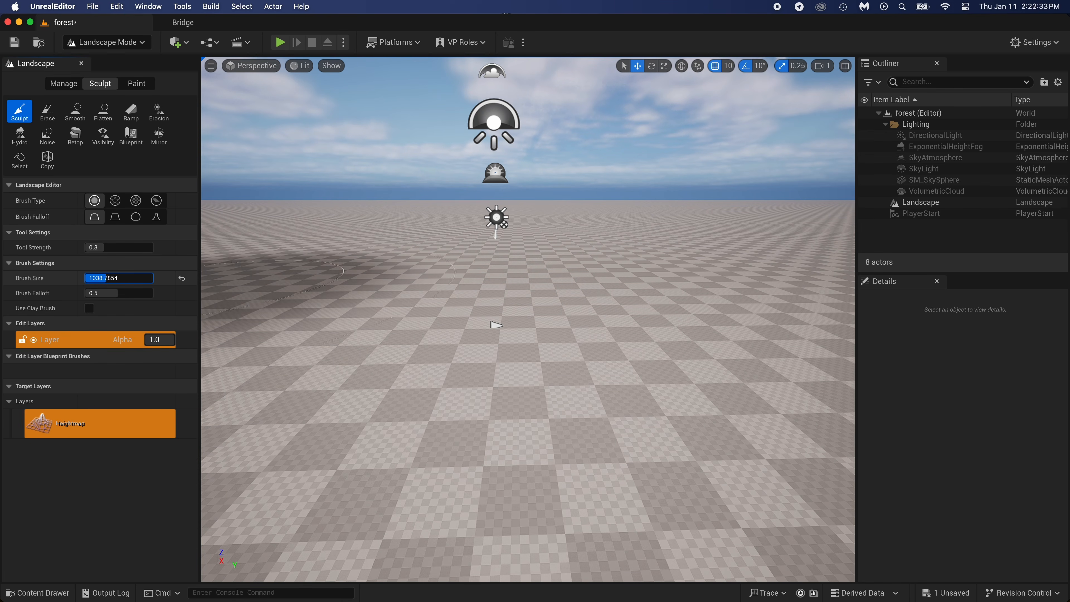
Sculpt a ridge on the flat landscape with a brush size of about 372 and undo the last stroke.
{"action": "left_click_drag", "start_coordinate": [649, 303], "coordinate": [683, 379]}
{"action": "right_click_drag", "start_coordinate": [400, 229], "coordinate": [400, 320]}
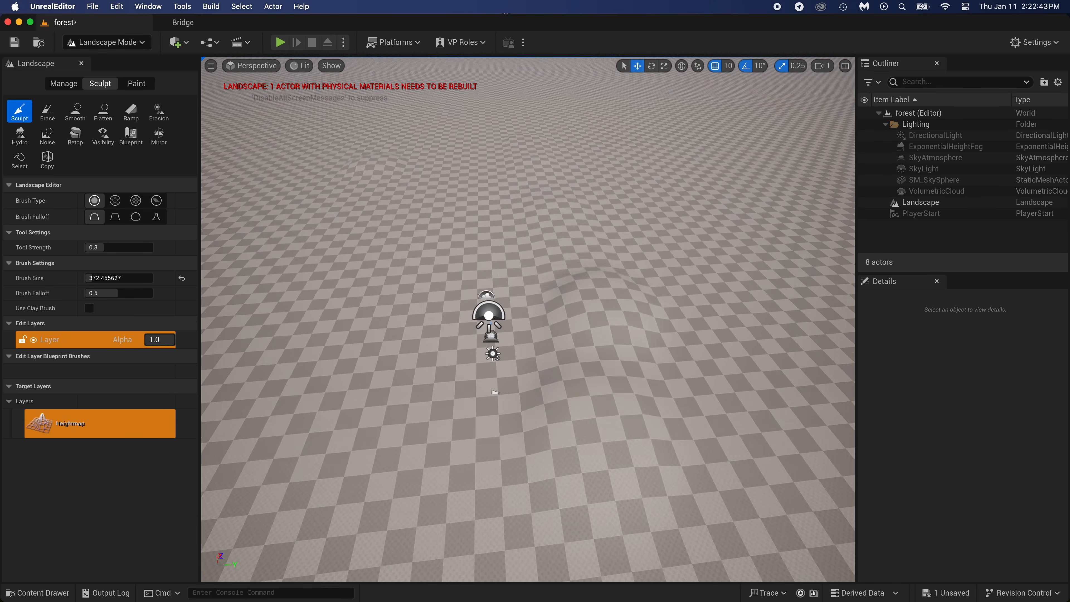
{"action": "key", "text": "super+z"}
Set the sculpt brush size to about 220 and raise a narrow ridge running into the distance.
{"action": "left_click_drag", "start_coordinate": [120, 278], "coordinate": [107, 278]}
{"action": "right_click_drag", "start_coordinate": [605, 259], "coordinate": [605, 190]}
{"action": "key", "text": "q"}
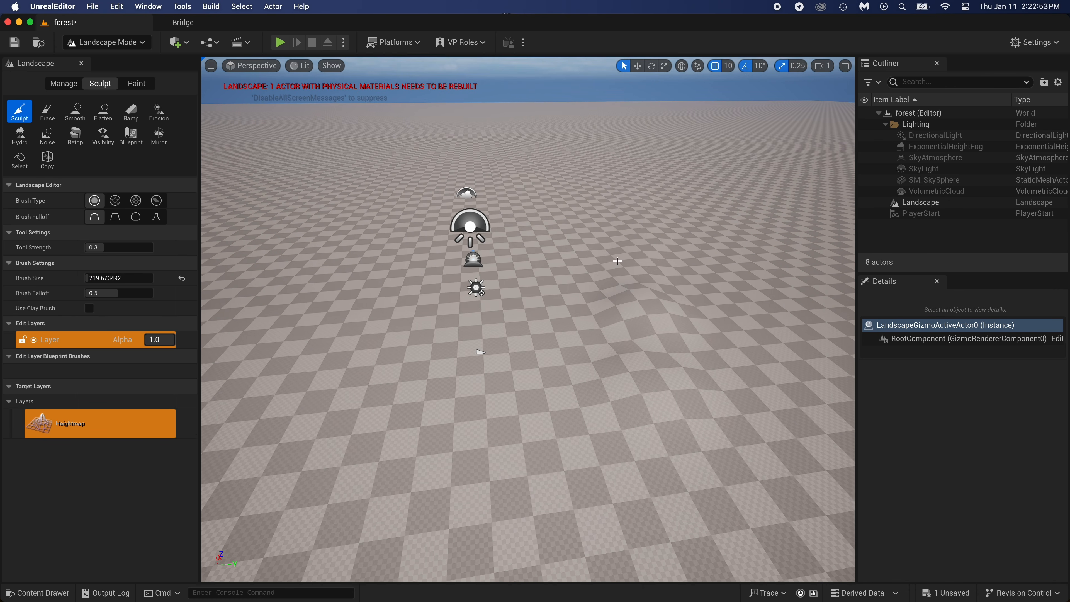
{"action": "left_click_drag", "start_coordinate": [620, 240], "coordinate": [628, 262]}
{"action": "mouse_move", "coordinate": [602, 187]}
{"action": "right_mouse_down"}
{"action": "mouse_move", "coordinate": [602, 236]}
{"action": "mouse_move", "coordinate": [602, 211]}
{"action": "right_mouse_up"}
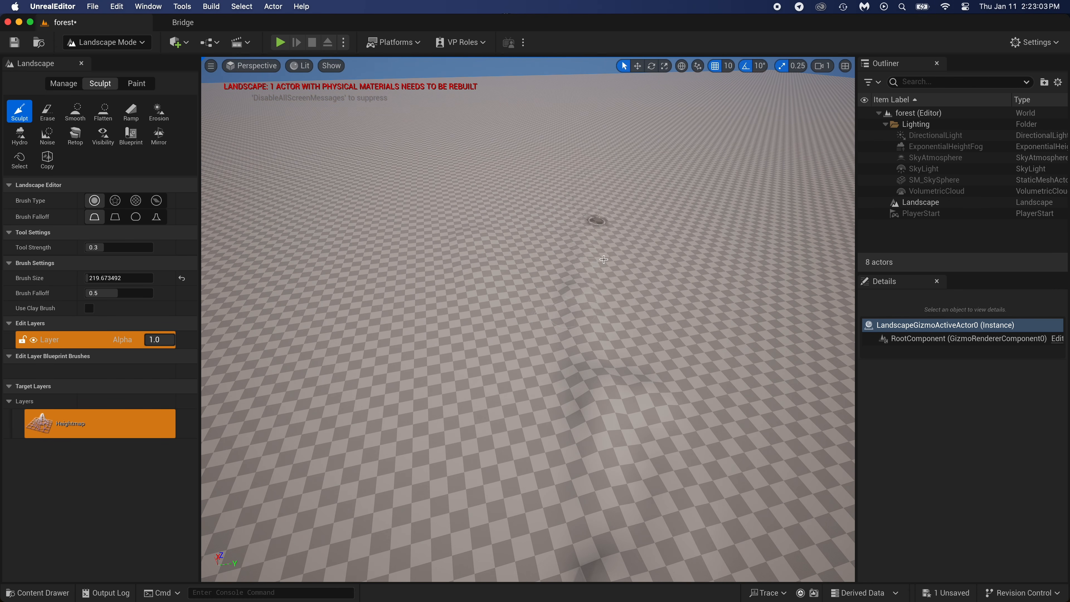
{"action": "left_click_drag", "start_coordinate": [597, 220], "coordinate": [605, 307]}
Set tool strength to 0.384 and brush size to about 266, sculpt ridges along both sides of a path, and undo the last stroke.
{"action": "left_click_drag", "start_coordinate": [104, 247], "coordinate": [111, 278]}
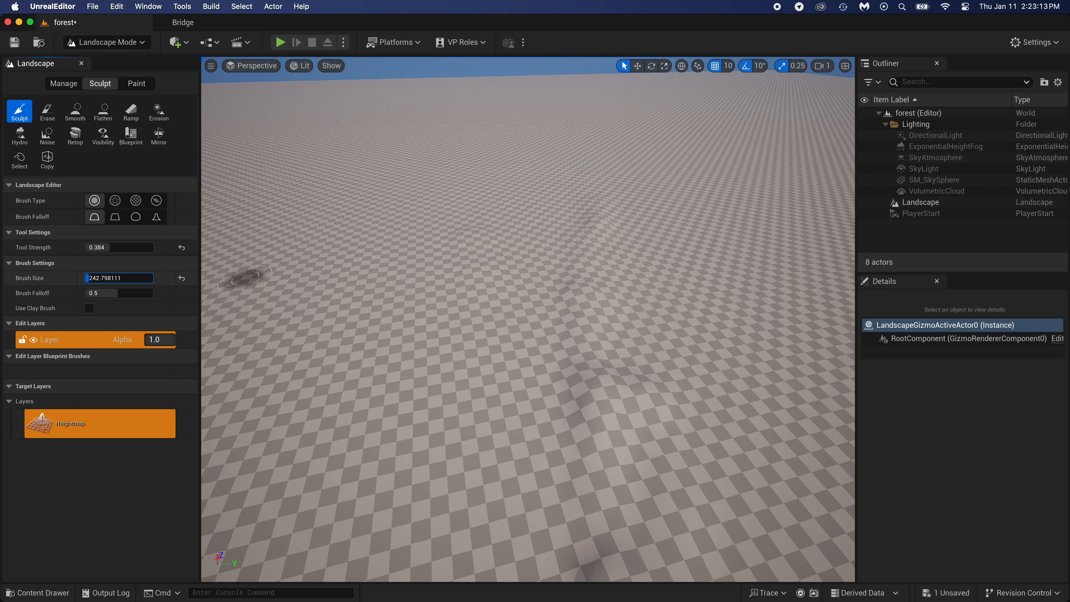
{"action": "mouse_move", "coordinate": [647, 405]}
{"action": "left_mouse_down"}
{"action": "mouse_move", "coordinate": [665, 306]}
{"action": "mouse_move", "coordinate": [624, 181]}
{"action": "left_mouse_up"}
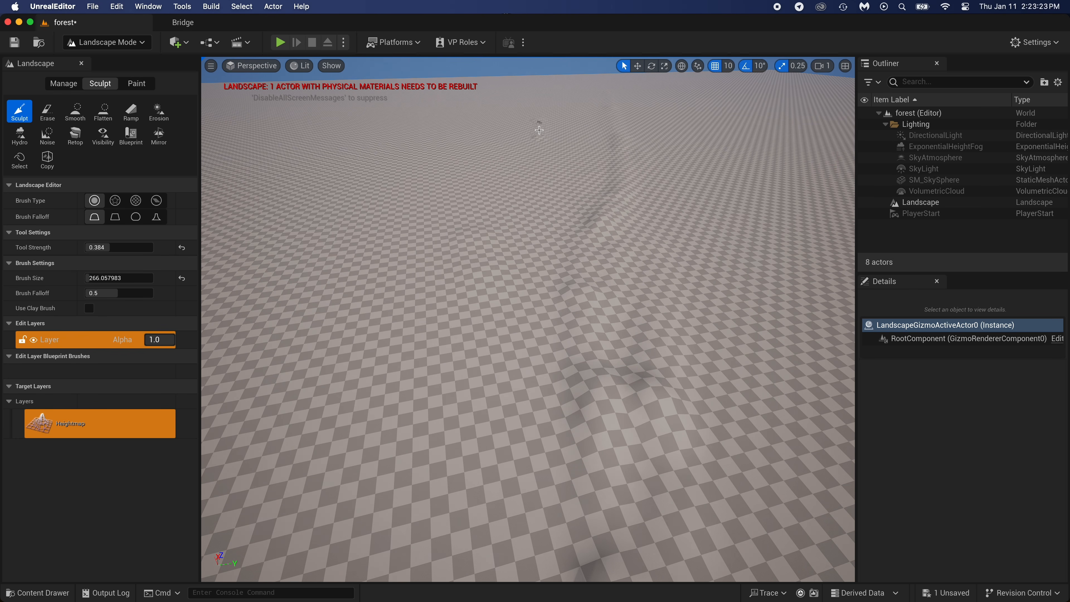
{"action": "mouse_move", "coordinate": [511, 195]}
{"action": "left_mouse_down"}
{"action": "mouse_move", "coordinate": [466, 265]}
{"action": "mouse_move", "coordinate": [433, 380]}
{"action": "left_mouse_up"}
{"action": "mouse_move", "coordinate": [434, 380]}
{"action": "right_mouse_down"}
{"action": "mouse_move", "coordinate": [434, 295]}
{"action": "mouse_move", "coordinate": [434, 346]}
{"action": "right_mouse_up"}
{"action": "left_click_drag", "start_coordinate": [370, 455], "coordinate": [395, 278]}
{"action": "key", "text": "super+z"}
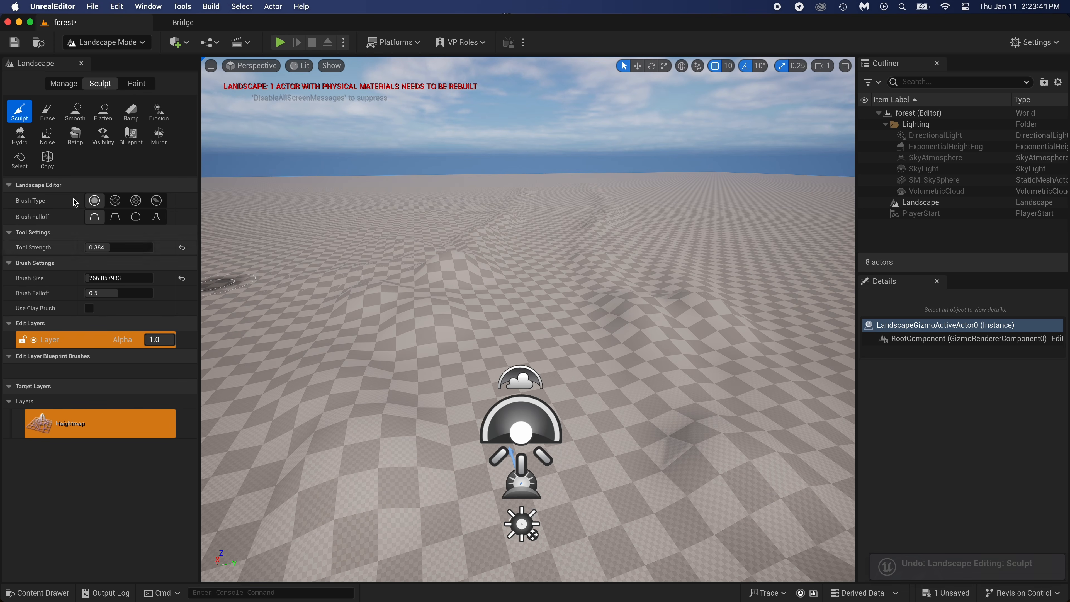
Lower the sculpted ridges with the Erase tool and reduce its strength to 0.204.
{"action": "left_click", "coordinate": [48, 113]}
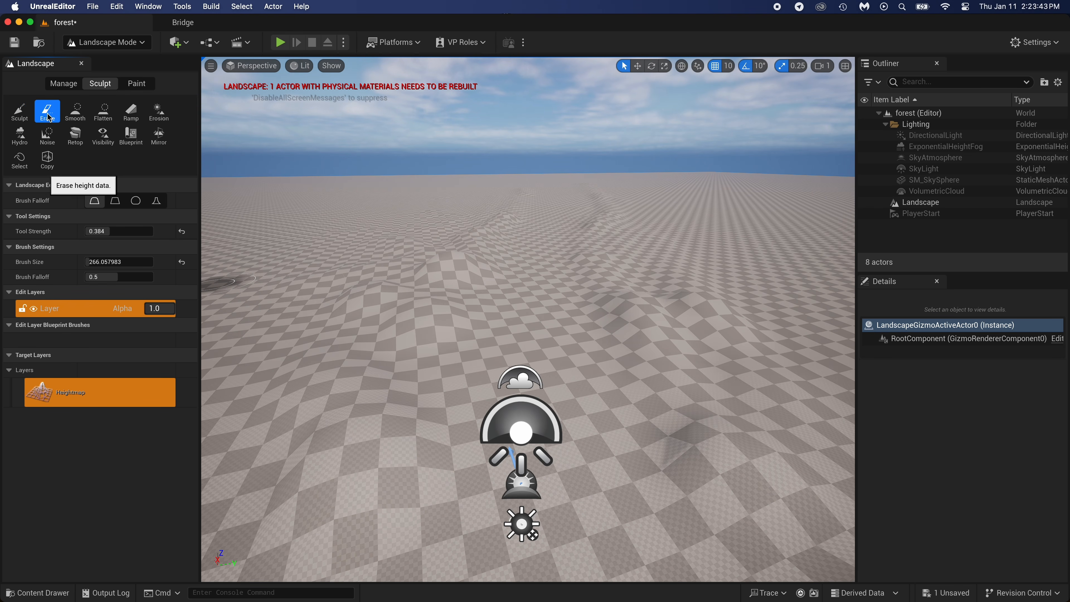
{"action": "mouse_move", "coordinate": [403, 275]}
{"action": "left_mouse_down"}
{"action": "mouse_move", "coordinate": [513, 291]}
{"action": "mouse_move", "coordinate": [383, 299]}
{"action": "mouse_move", "coordinate": [425, 351]}
{"action": "mouse_move", "coordinate": [389, 422]}
{"action": "mouse_move", "coordinate": [329, 476]}
{"action": "mouse_move", "coordinate": [741, 462]}
{"action": "mouse_move", "coordinate": [591, 214]}
{"action": "left_mouse_up"}
{"action": "left_click_drag", "start_coordinate": [110, 231], "coordinate": [106, 231]}
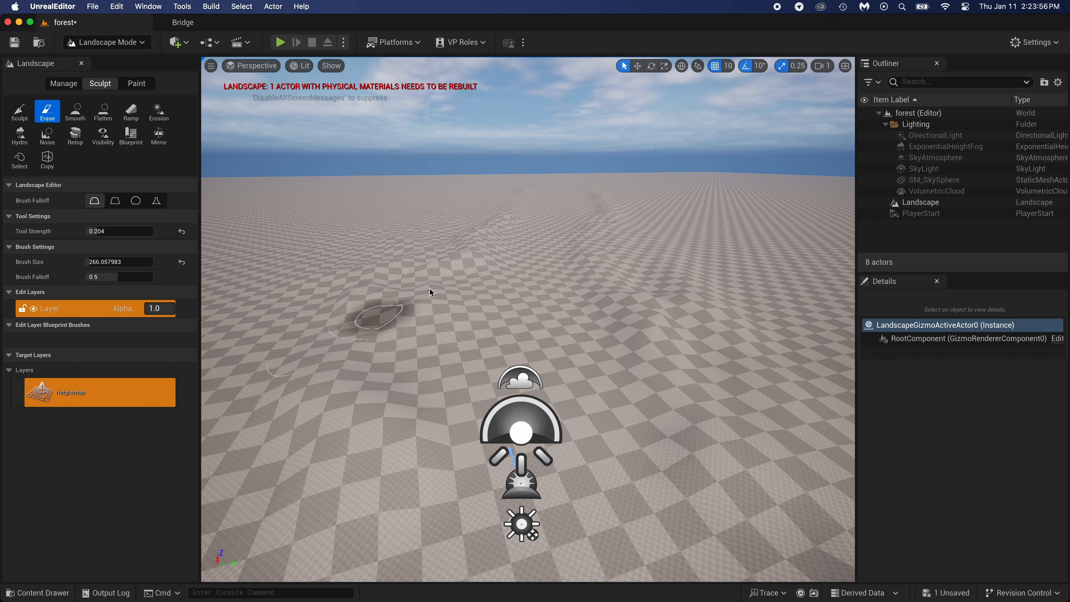
Raise broad hills on both sides of the path with the Sculpt tool at strength 0.28 and brush size about 790.
{"action": "left_click", "coordinate": [20, 112]}
{"action": "left_click_drag", "start_coordinate": [89, 279], "coordinate": [101, 278]}
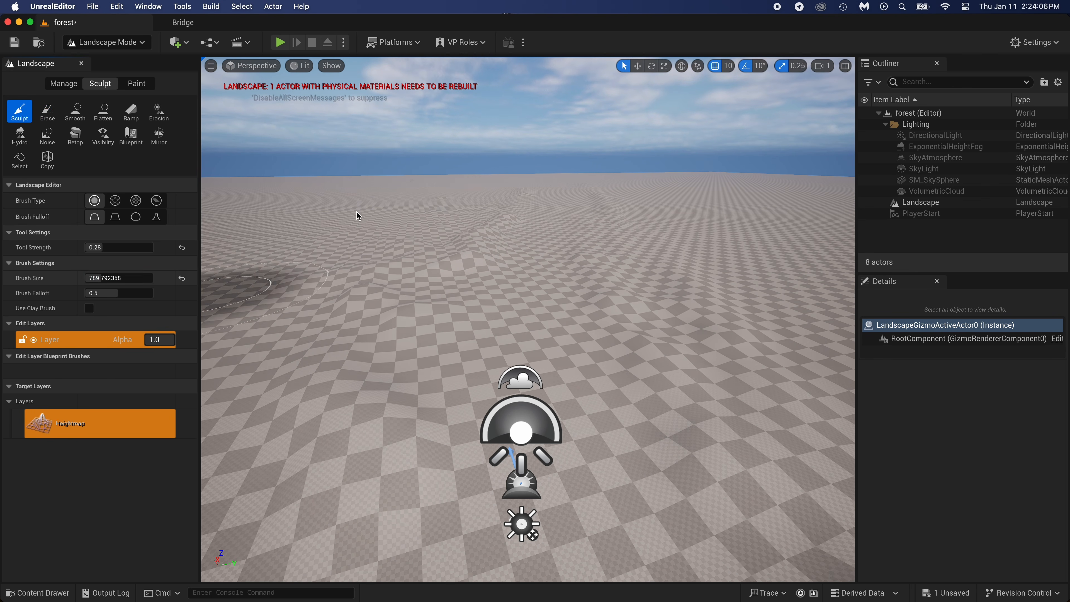
{"action": "left_click_drag", "start_coordinate": [358, 215], "coordinate": [365, 212]}
{"action": "left_click_drag", "start_coordinate": [755, 249], "coordinate": [693, 215]}
Sculpt additional hills along both sides of the path's near section with the same broad brush.
{"action": "right_click_drag", "start_coordinate": [692, 216], "coordinate": [691, 296]}
{"action": "scroll", "coordinate": [550, 234], "scroll_direction": "down", "scroll_amount": 10}
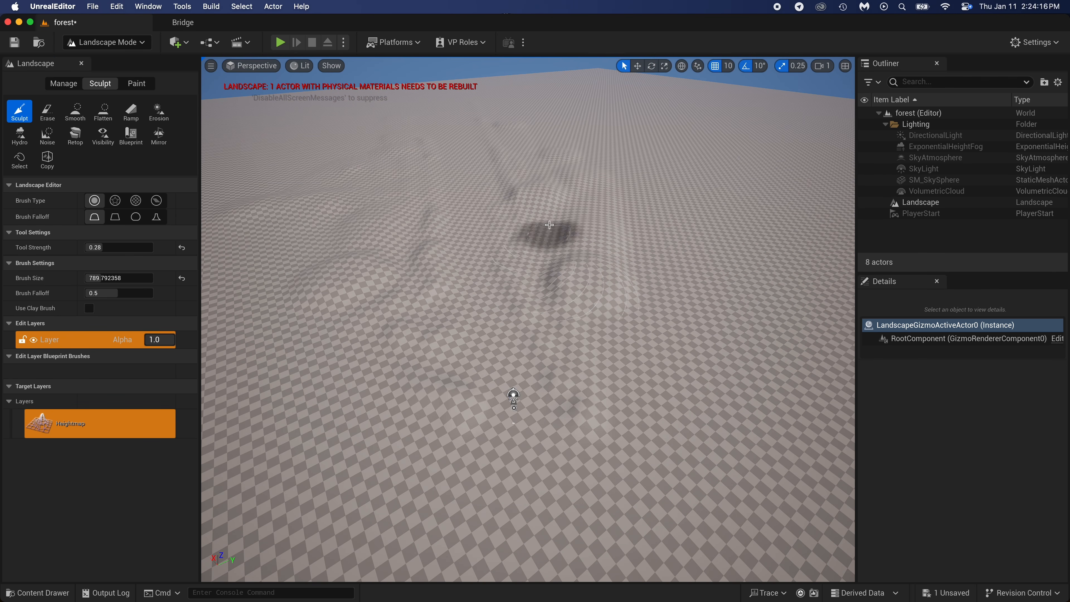
{"action": "left_click_drag", "start_coordinate": [623, 379], "coordinate": [632, 358]}
{"action": "mouse_move", "coordinate": [335, 417]}
{"action": "left_mouse_down"}
{"action": "mouse_move", "coordinate": [306, 285]}
{"action": "mouse_move", "coordinate": [299, 295]}
{"action": "left_mouse_up"}
{"action": "left_click_drag", "start_coordinate": [337, 379], "coordinate": [435, 466]}
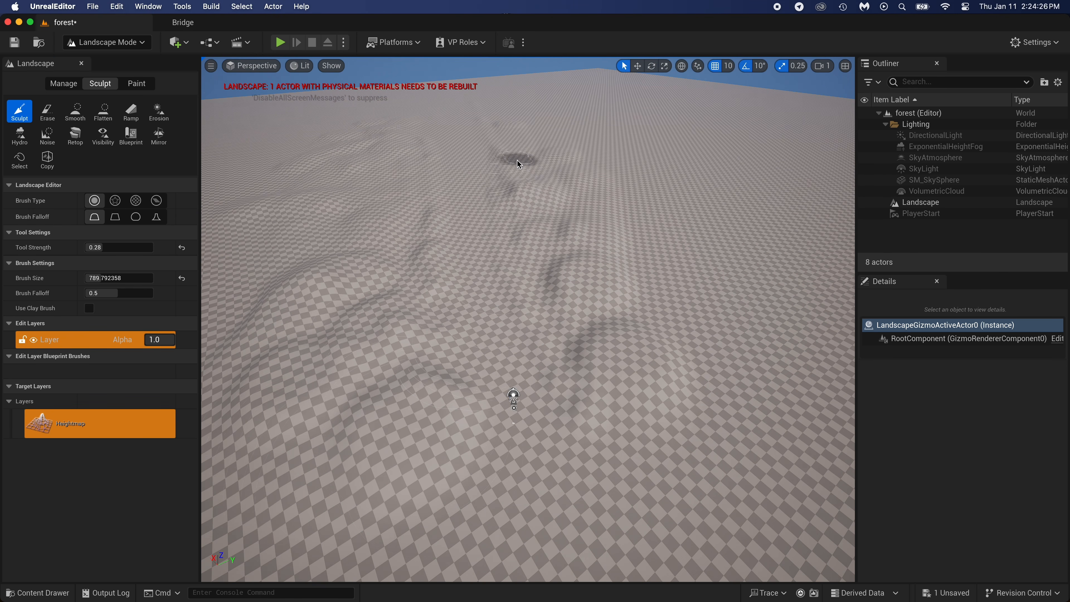
Set the Erase brush size to about 174, try lowering terrain beside the path, and undo the stroke.
{"action": "scroll", "coordinate": [520, 160], "scroll_direction": "up", "scroll_amount": 10}
{"action": "right_click_drag", "start_coordinate": [519, 161], "coordinate": [476, 127]}
{"action": "left_click", "coordinate": [47, 112]}
{"action": "left_click_drag", "start_coordinate": [101, 262], "coordinate": [86, 262]}
{"action": "left_click_drag", "start_coordinate": [461, 295], "coordinate": [410, 270]}
{"action": "key", "text": "super+z"}
Erase height at several spots on the hills left of the path and undo the last two erasures.
{"action": "left_click", "coordinate": [429, 300]}
{"action": "left_click", "coordinate": [422, 335]}
{"action": "left_click", "coordinate": [275, 304]}
{"action": "left_click", "coordinate": [230, 251]}
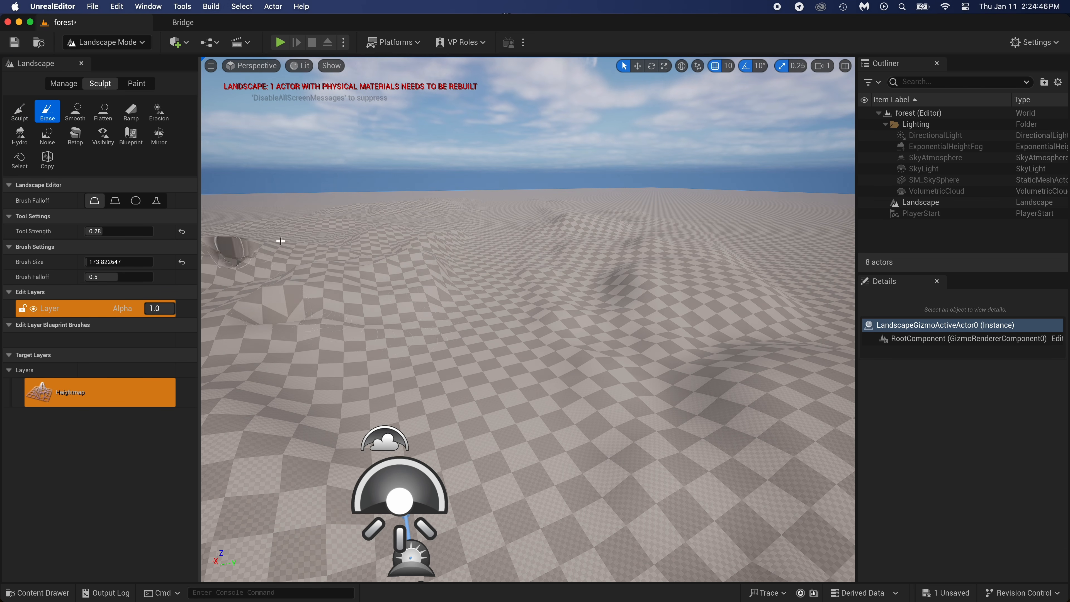
{"action": "key", "text": "super+z"}
{"action": "key", "text": "super+z"}
Reduce the Erase strength to 0.012 while retouching spots on the left-hand slope, undoing one of the touches.
{"action": "left_click_drag", "start_coordinate": [101, 231], "coordinate": [88, 231]}
{"action": "left_click", "coordinate": [273, 291]}
{"action": "scroll", "coordinate": [278, 254], "scroll_direction": "up", "scroll_amount": 10}
{"action": "mouse_move", "coordinate": [275, 292]}
{"action": "right_mouse_down"}
{"action": "mouse_move", "coordinate": [278, 253]}
{"action": "mouse_move", "coordinate": [363, 274]}
{"action": "mouse_move", "coordinate": [337, 265]}
{"action": "right_mouse_up"}
{"action": "key", "text": "super+z"}
{"action": "left_click", "coordinate": [337, 265]}
{"action": "left_click_drag", "start_coordinate": [95, 231], "coordinate": [87, 231]}
Reselect the Sculpt tool and examine the sculpted valley from above and from near ground level.
{"action": "scroll", "coordinate": [485, 303], "scroll_direction": "down", "scroll_amount": 10}
{"action": "mouse_move", "coordinate": [475, 295]}
{"action": "right_mouse_down"}
{"action": "mouse_move", "coordinate": [489, 333]}
{"action": "mouse_move", "coordinate": [497, 287]}
{"action": "mouse_move", "coordinate": [480, 333]}
{"action": "mouse_move", "coordinate": [480, 269]}
{"action": "mouse_move", "coordinate": [478, 314]}
{"action": "right_mouse_up"}
{"action": "scroll", "coordinate": [502, 291], "scroll_direction": "up", "scroll_amount": 10}
{"action": "left_click", "coordinate": [20, 112]}
{"action": "scroll", "coordinate": [481, 307], "scroll_direction": "down", "scroll_amount": 10}
{"action": "scroll", "coordinate": [481, 307], "scroll_direction": "up", "scroll_amount": 10}
{"action": "key", "text": "w"}
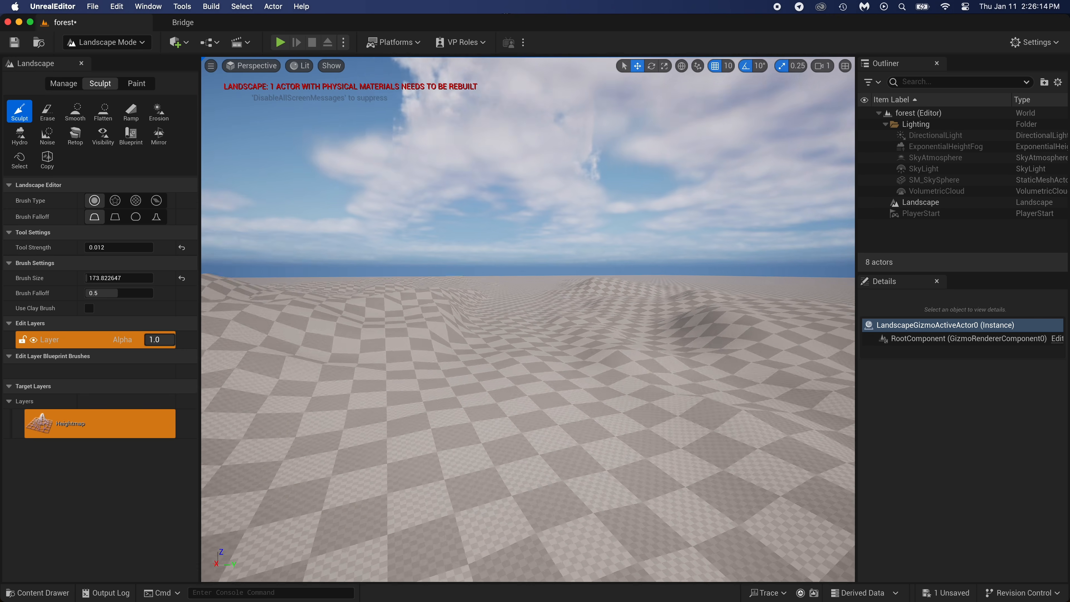
{"action": "key", "text": "w"}
{"action": "right_click_drag", "start_coordinate": [211, 165], "coordinate": [211, 165]}
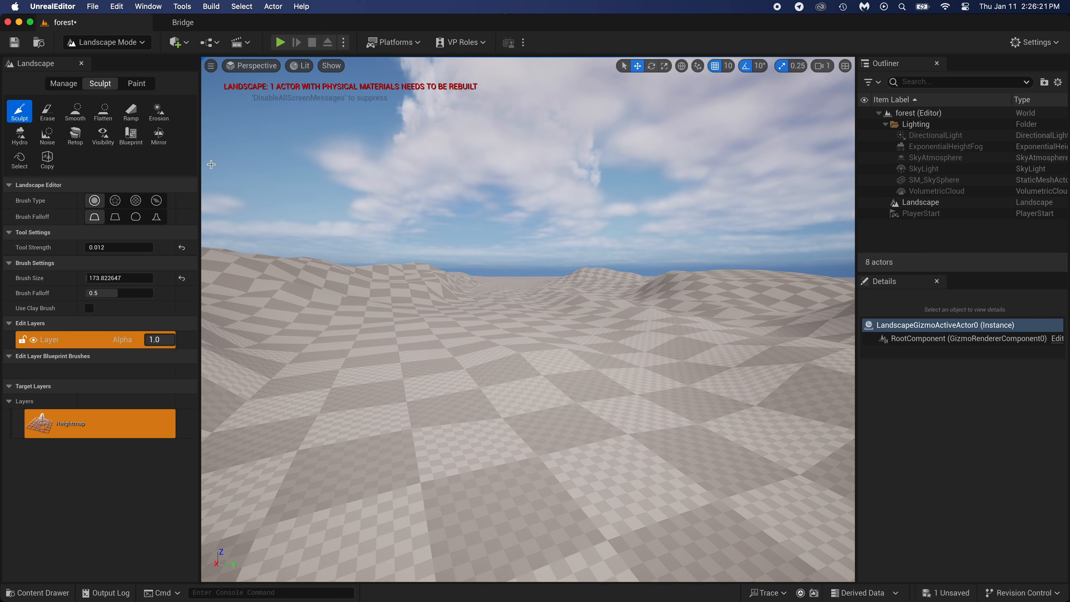
Return to Selection mode and briefly play the level in the viewport.
{"action": "left_click", "coordinate": [107, 42]}
{"action": "left_click", "coordinate": [106, 57]}
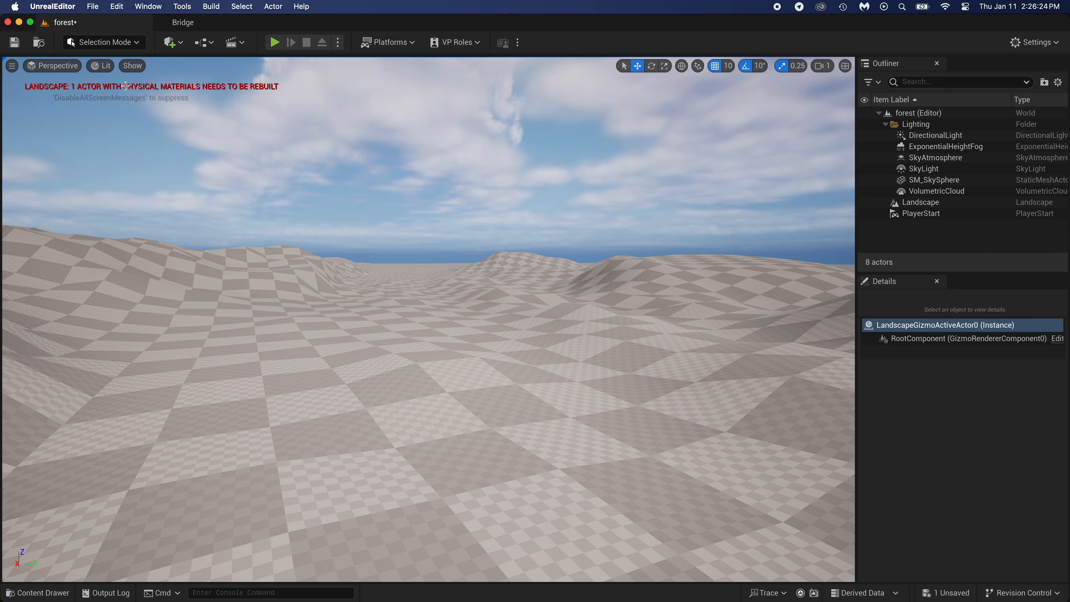
{"action": "left_click", "coordinate": [275, 42]}
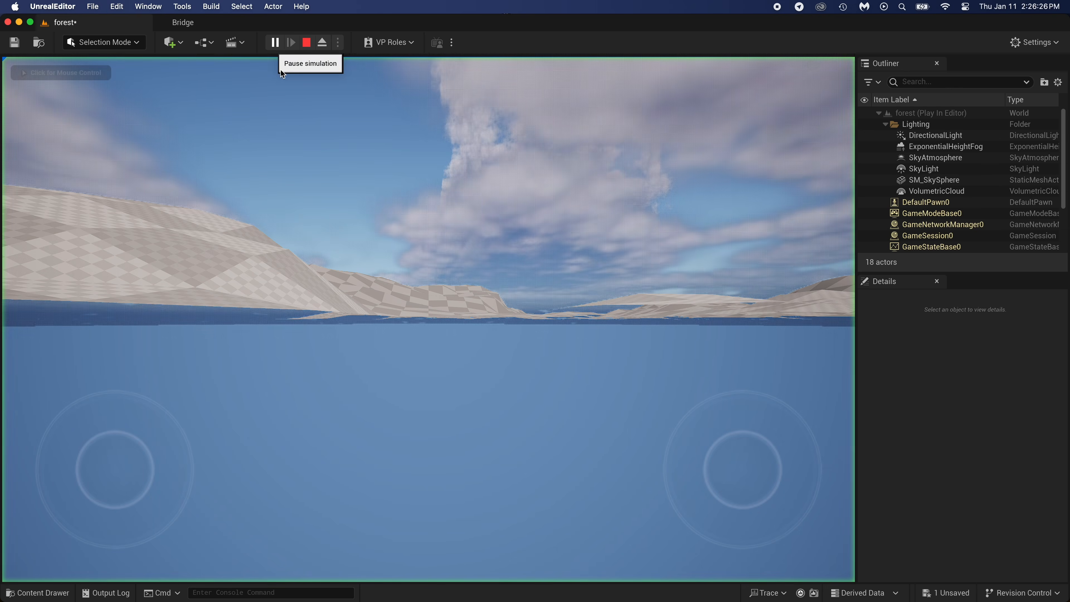
{"action": "key", "text": "Escape"}
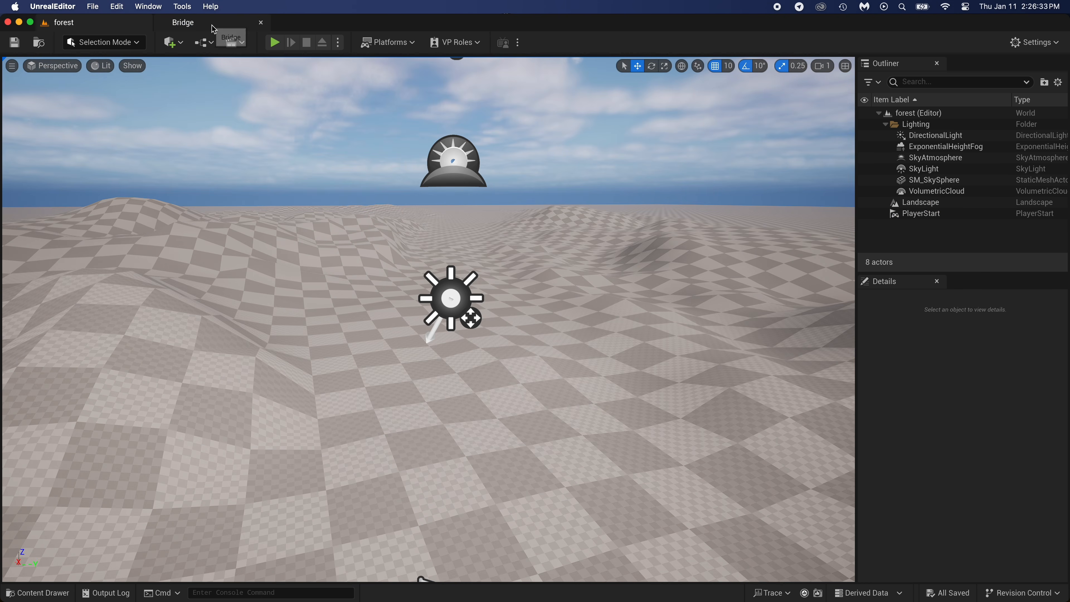
Switch to Quixel Bridge and search its assets for "forest ground".
{"action": "left_click", "coordinate": [214, 29]}
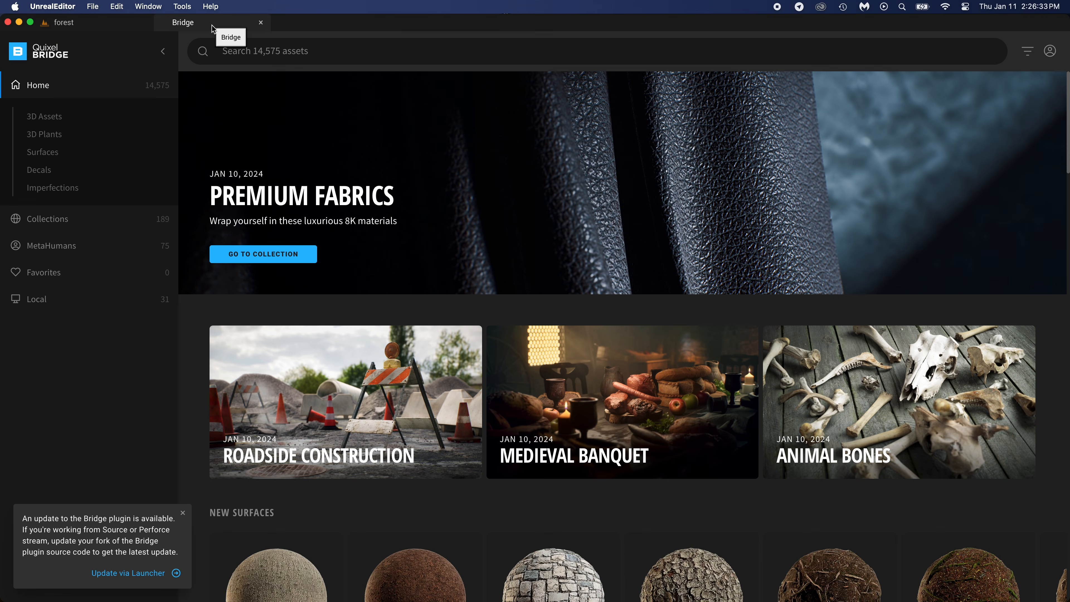
{"action": "left_click", "coordinate": [284, 52]}
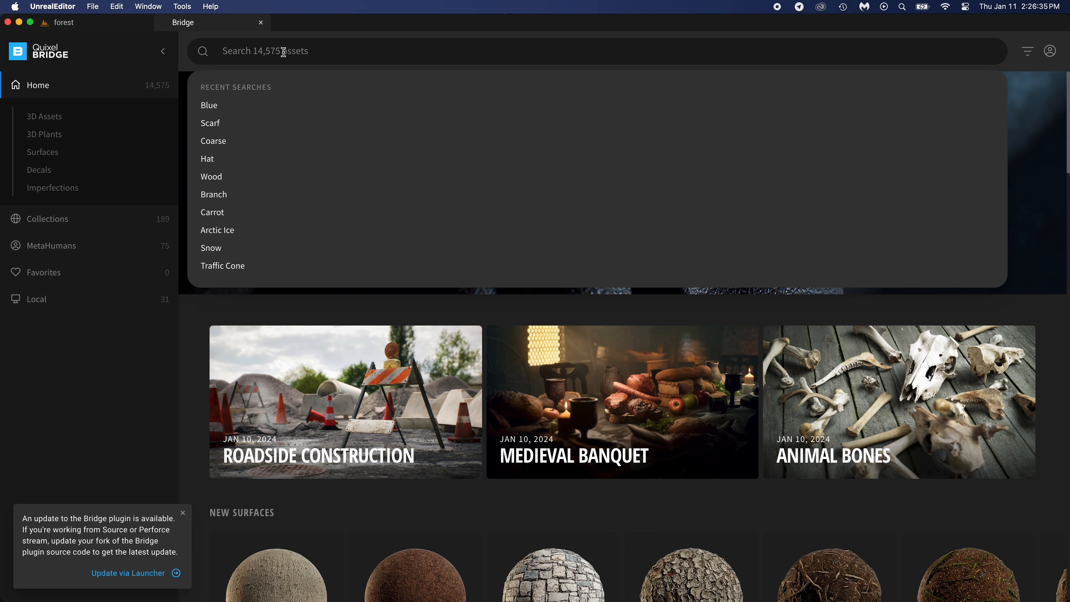
{"action": "type", "text": "forest ground"}
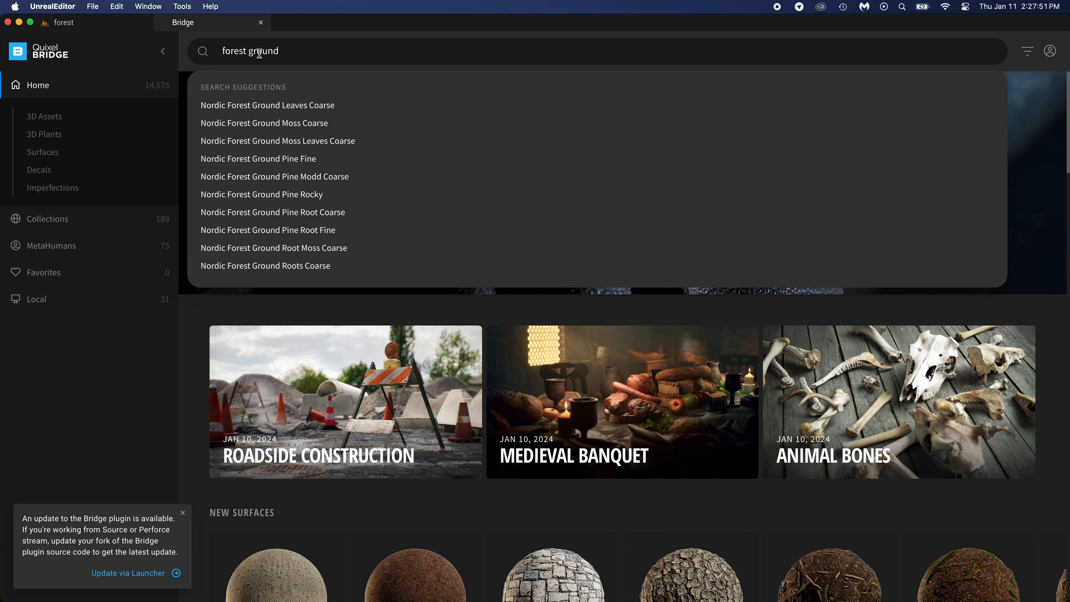
{"action": "key", "text": "Return"}
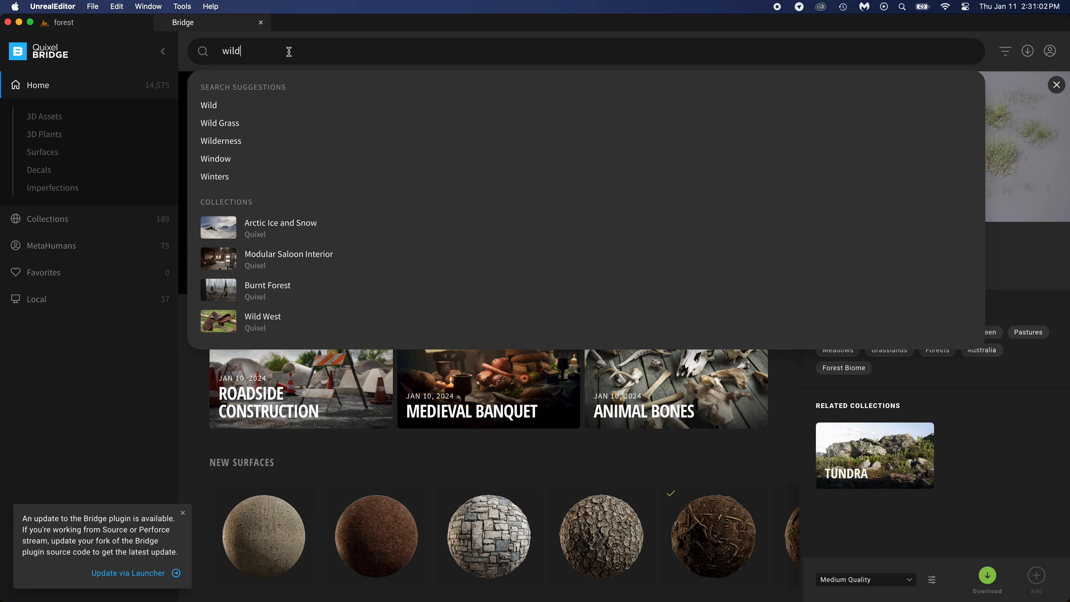
Search Bridge for wild grass and select the Wild Grass 3D plant.
{"action": "type", "text": "grass"}
{"action": "key", "text": "Return"}
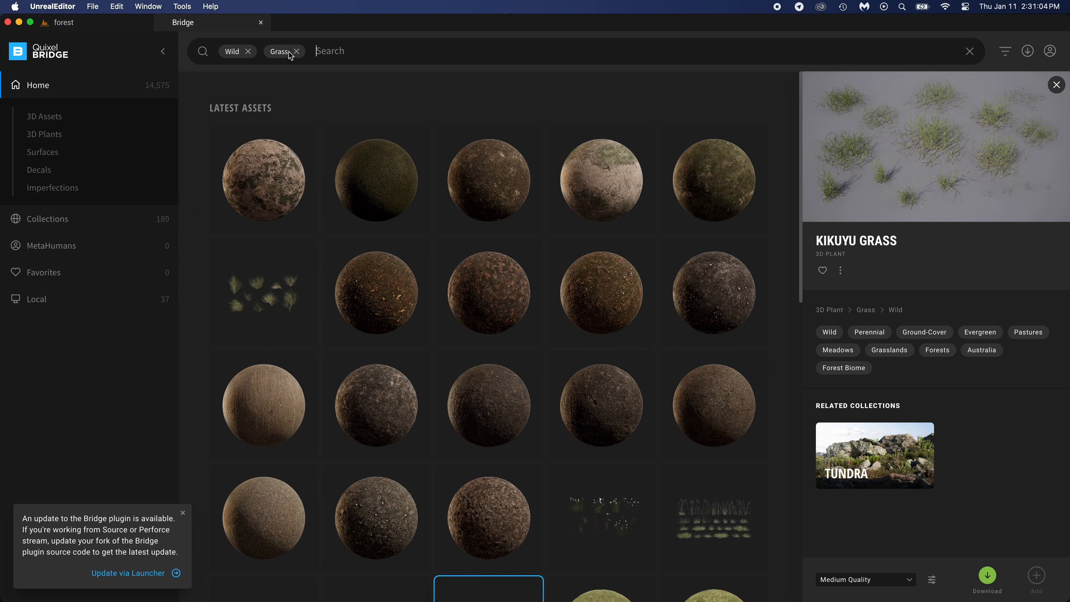
{"action": "scroll", "coordinate": [494, 344], "scroll_direction": "down", "scroll_amount": 15}
{"action": "scroll", "coordinate": [784, 304], "scroll_direction": "up", "scroll_amount": 6}
{"action": "left_click", "coordinate": [580, 437]}
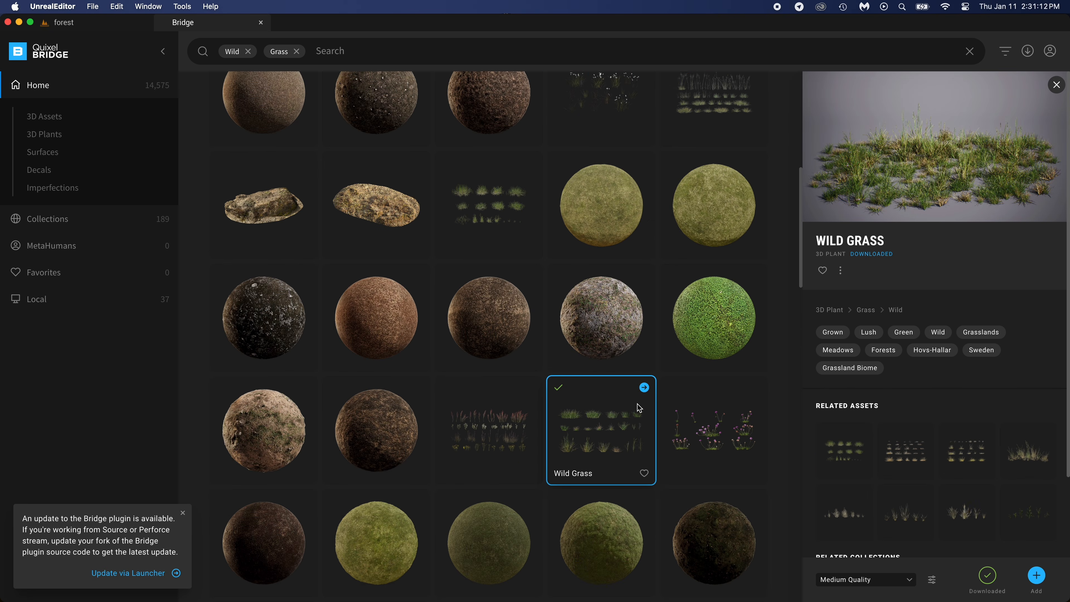
Show the Wild Grass asset's files in the Content Browser, look through its mesh variations, and close the window.
{"action": "left_click", "coordinate": [645, 388]}
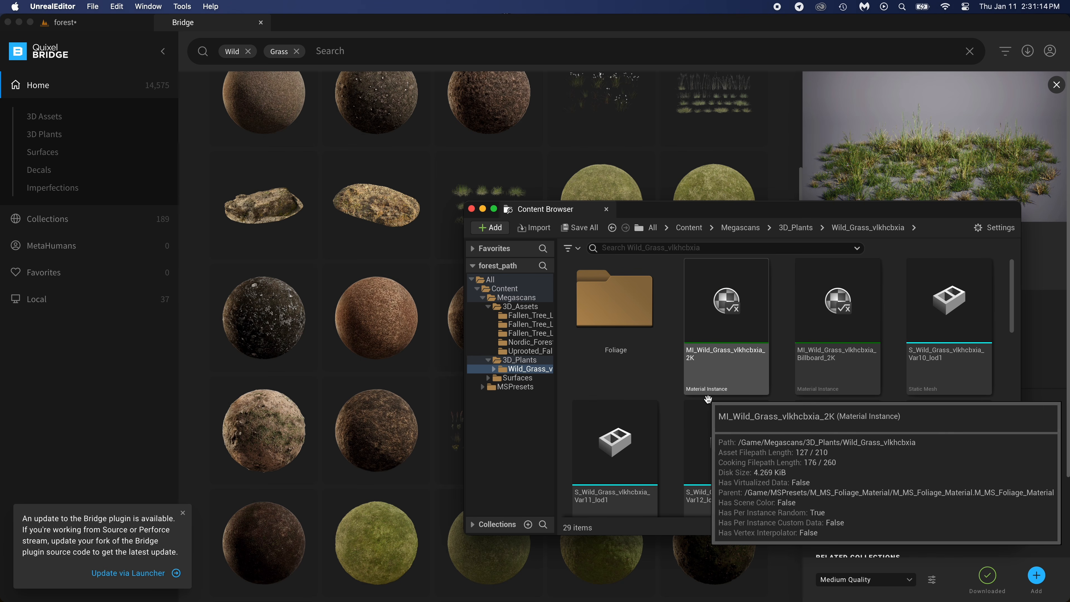
{"action": "scroll", "coordinate": [671, 410], "scroll_direction": "down", "scroll_amount": 3}
{"action": "scroll", "coordinate": [671, 409], "scroll_direction": "up", "scroll_amount": 5}
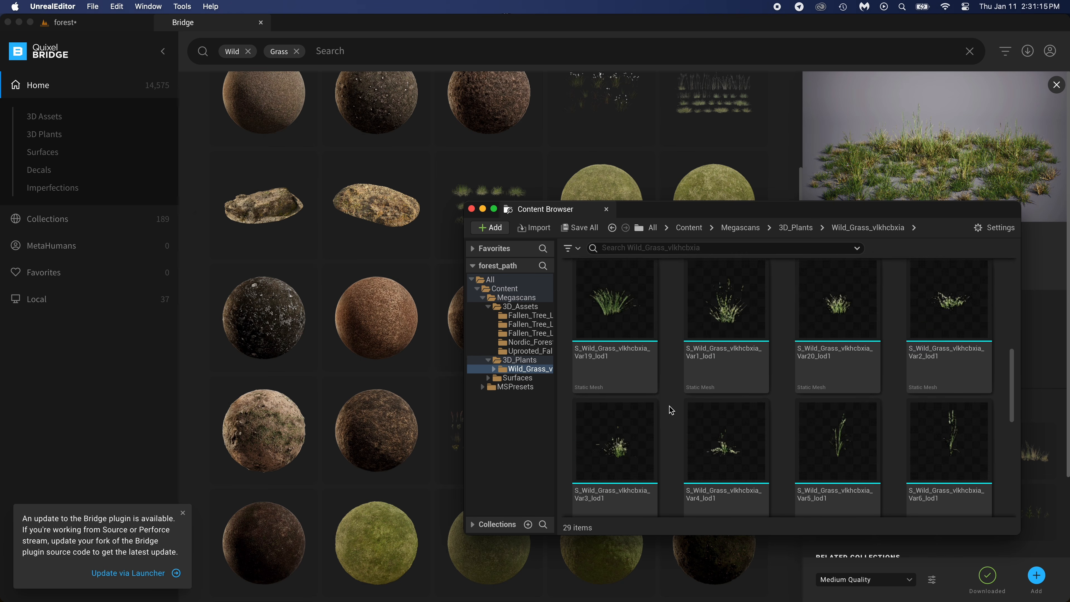
{"action": "left_click", "coordinate": [472, 209]}
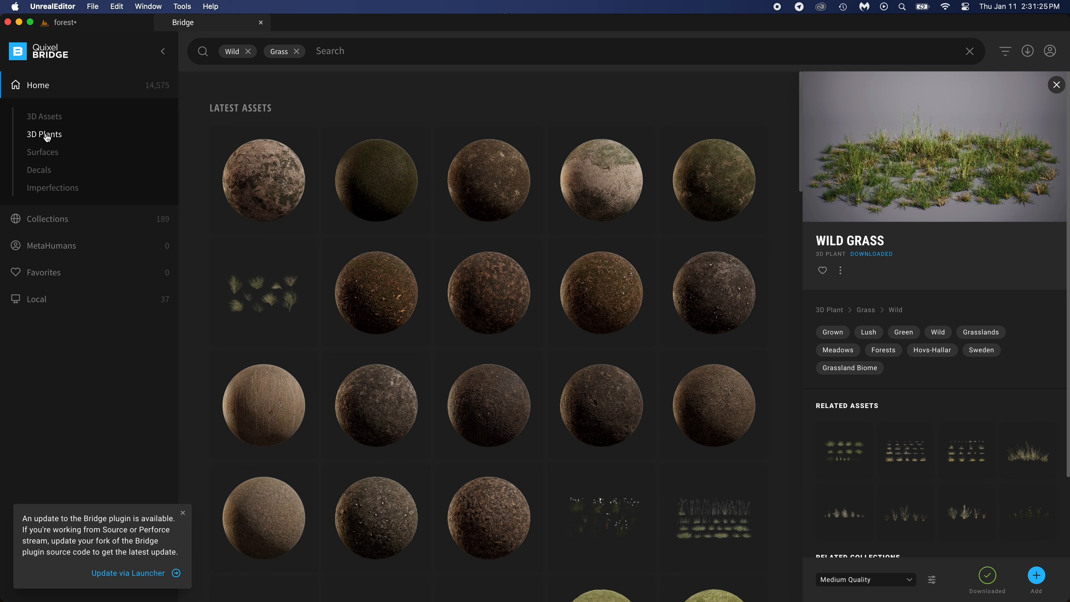
Browse the Ground Cover category of 3D Plants in Bridge, select Common Hemp Nettle and download Greater Burdock.
{"action": "left_click", "coordinate": [45, 135]}
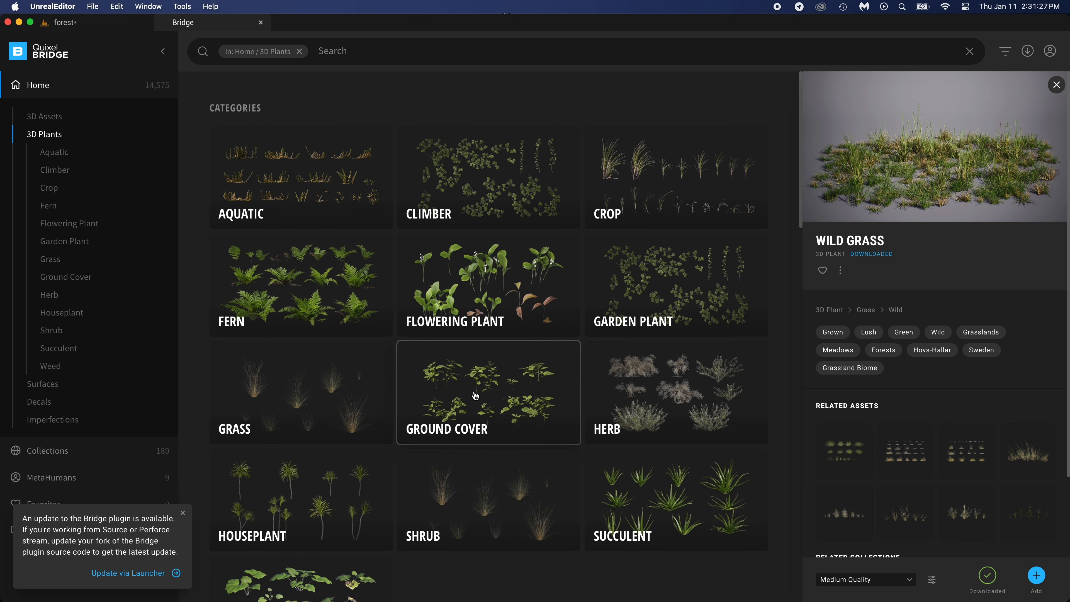
{"action": "left_click", "coordinate": [487, 396]}
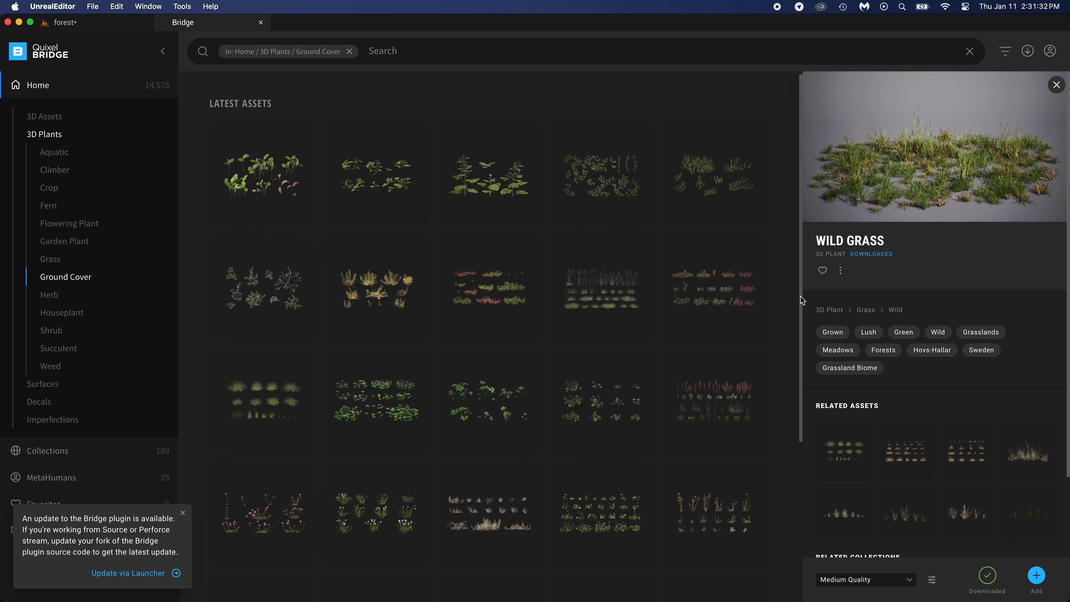
{"action": "left_click", "coordinate": [356, 190]}
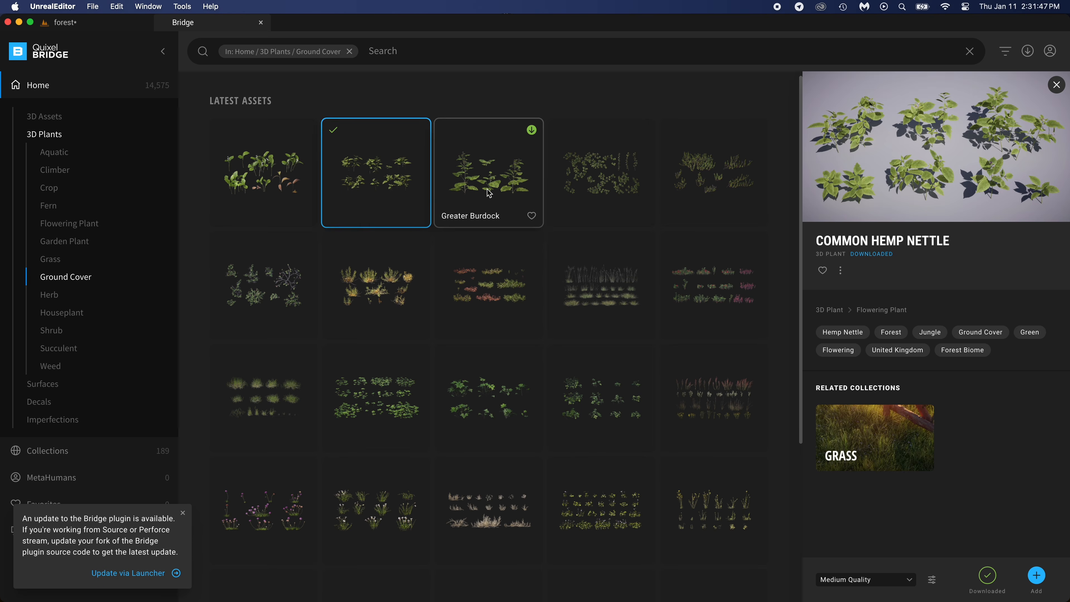
{"action": "left_click", "coordinate": [531, 172]}
{"action": "left_click", "coordinate": [532, 130]}
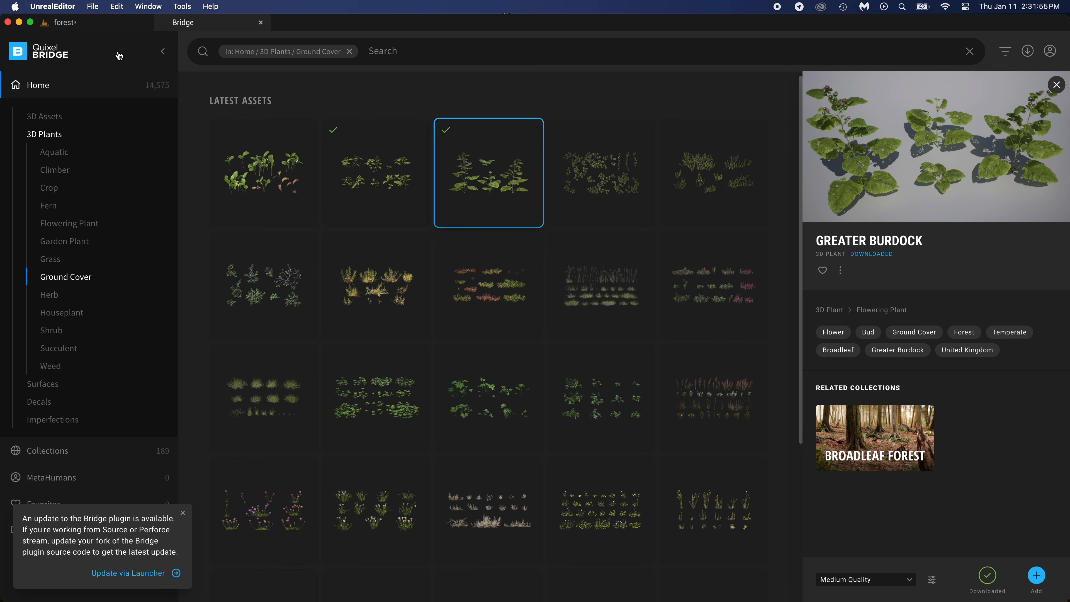
Return to the forest level and save it.
{"action": "left_click", "coordinate": [105, 24]}
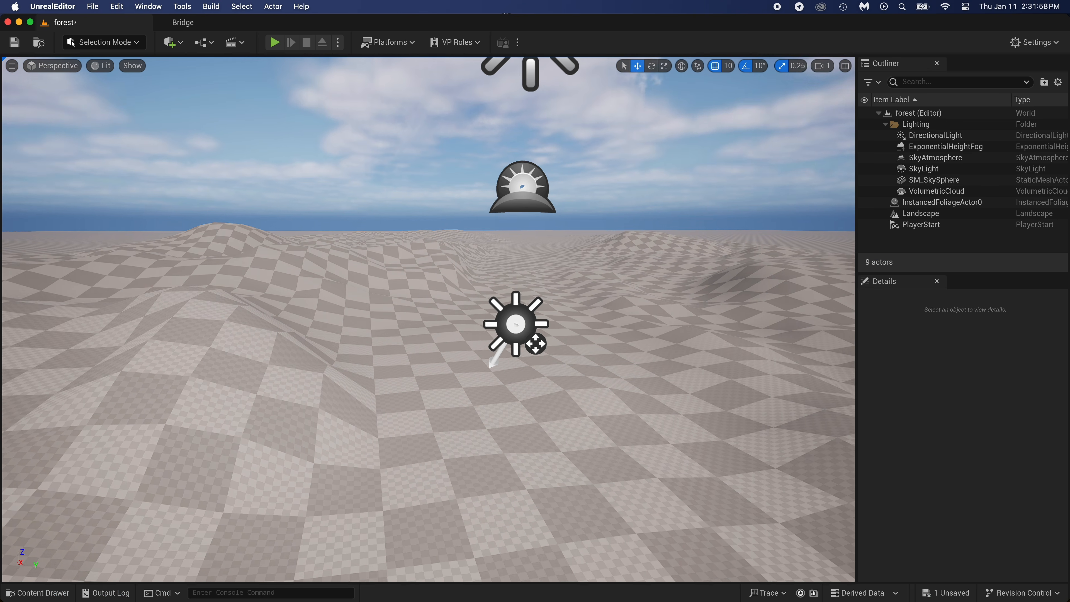
{"action": "right_click_drag", "start_coordinate": [249, 167], "coordinate": [229, 159]}
{"action": "key", "text": "super+s"}
Delete the PlayerStart actor from the level.
{"action": "right_click_drag", "start_coordinate": [552, 297], "coordinate": [590, 312]}
{"action": "key", "text": "s"}
{"action": "key", "text": "w"}
{"action": "right_click_drag", "start_coordinate": [507, 349], "coordinate": [490, 362]}
{"action": "key", "text": "s"}
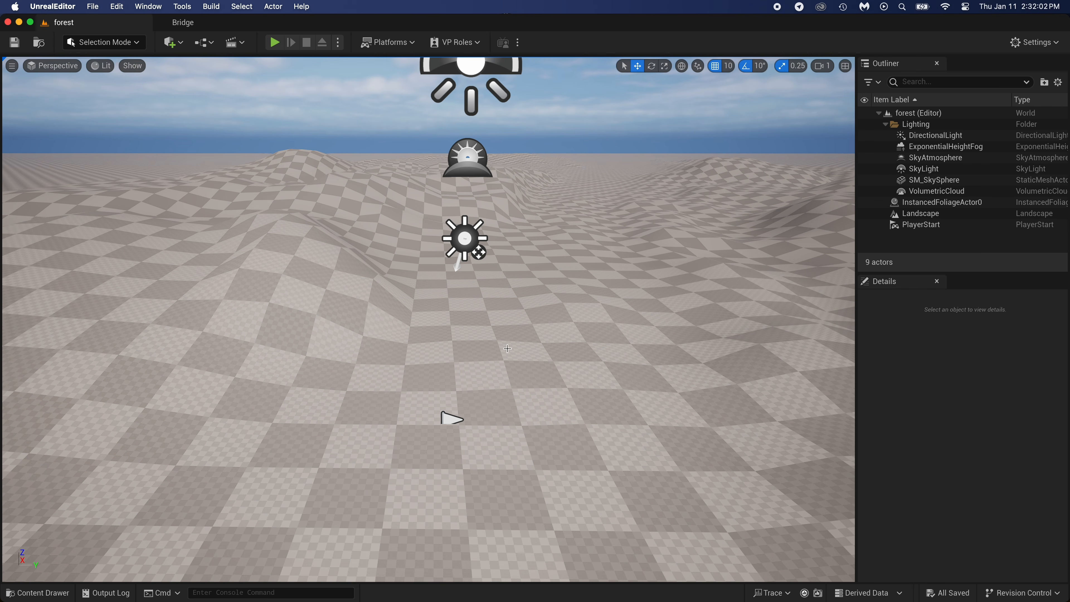
{"action": "left_click", "coordinate": [453, 417]}
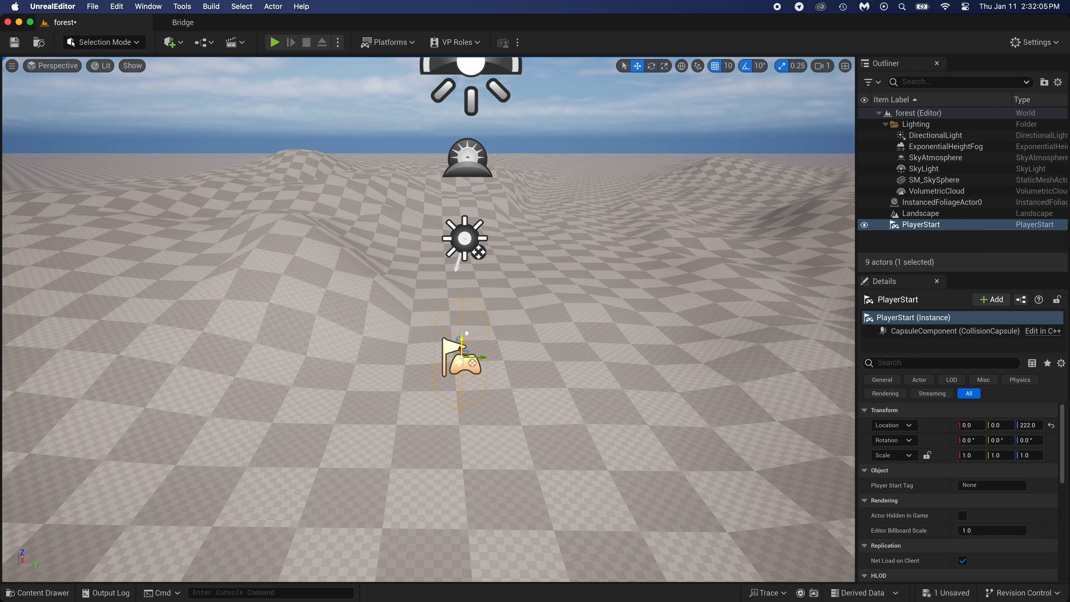
{"action": "key", "text": "Delete"}
{"action": "right_click_drag", "start_coordinate": [495, 378], "coordinate": [587, 366]}
Select the light and sky actors in the viewport and turn on Game View to hide their icons.
{"action": "left_click", "coordinate": [433, 312]}
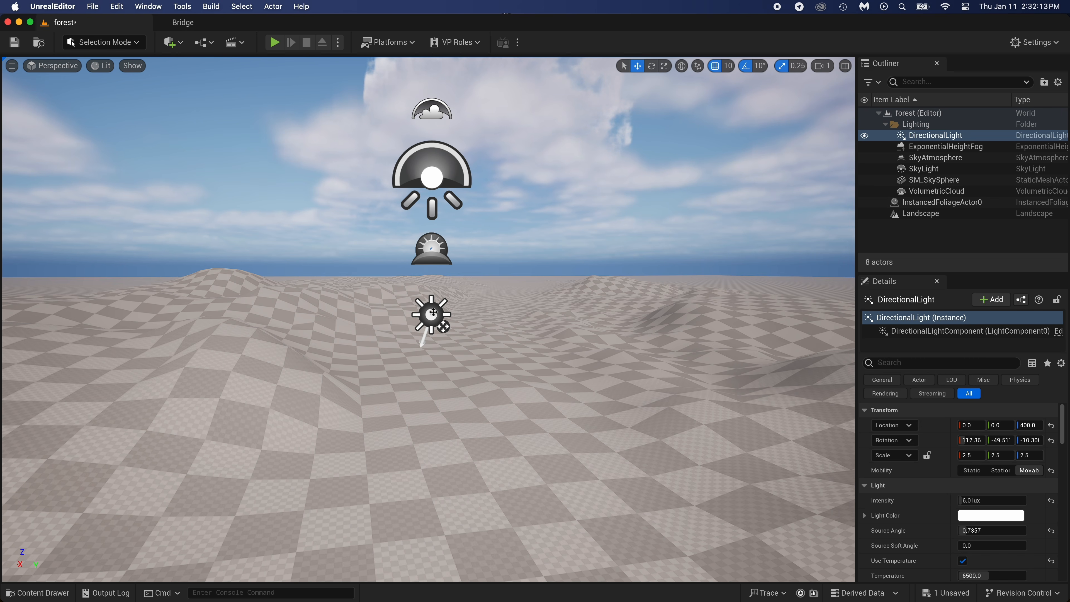
{"action": "left_click", "coordinate": [436, 245], "text": "ctrl"}
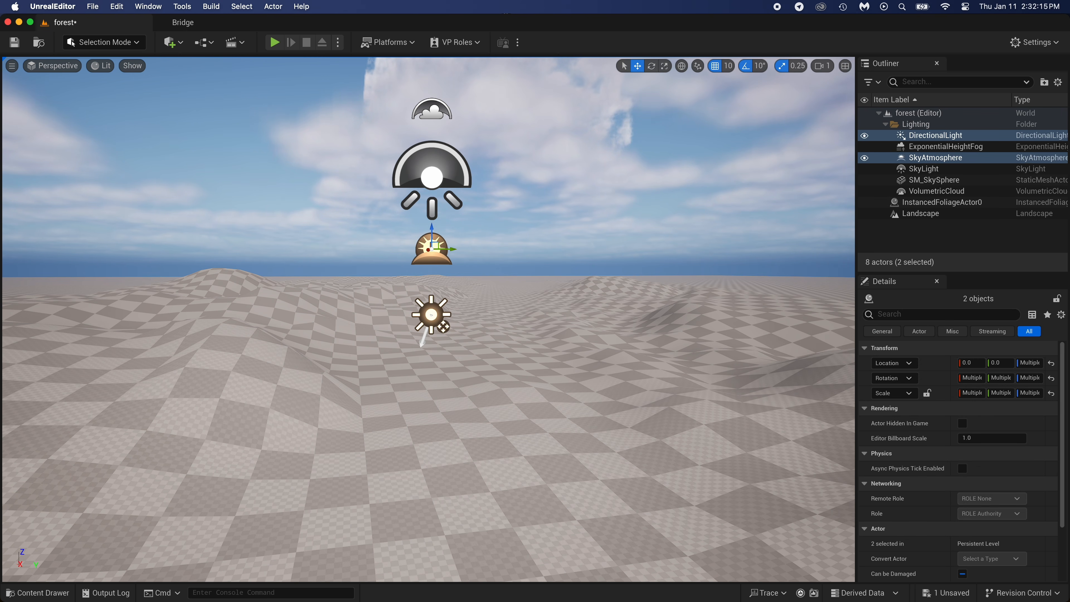
{"action": "left_click", "coordinate": [396, 224]}
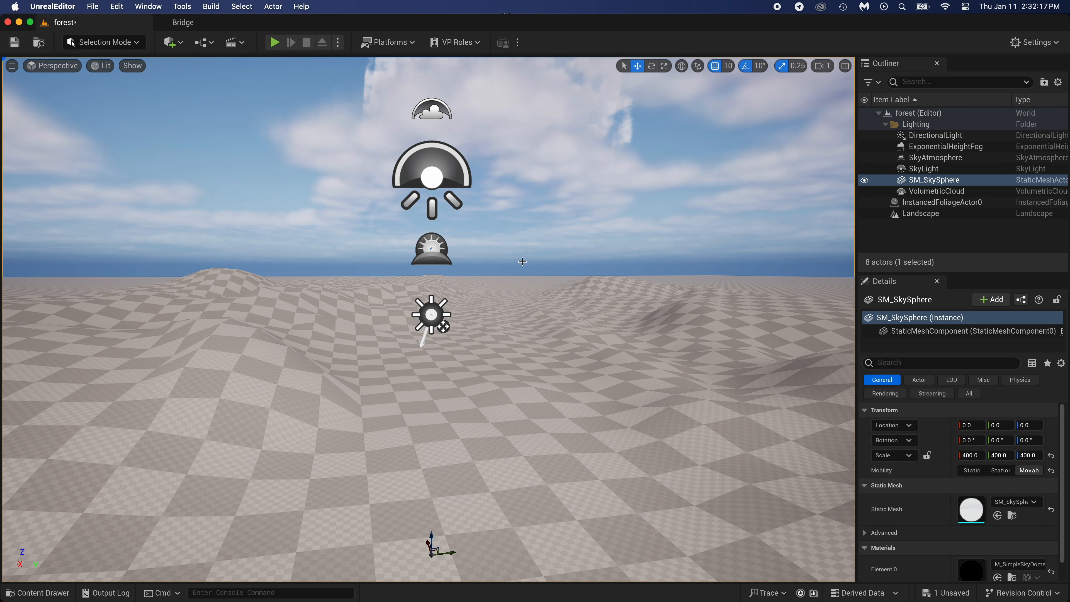
{"action": "key", "text": "g"}
{"action": "key", "text": "g"}
{"action": "key", "text": "g"}
{"action": "mouse_move", "coordinate": [518, 252]}
{"action": "right_mouse_down"}
{"action": "mouse_move", "coordinate": [518, 287]}
{"action": "mouse_move", "coordinate": [519, 253]}
{"action": "right_mouse_up"}
{"action": "key", "text": "g"}
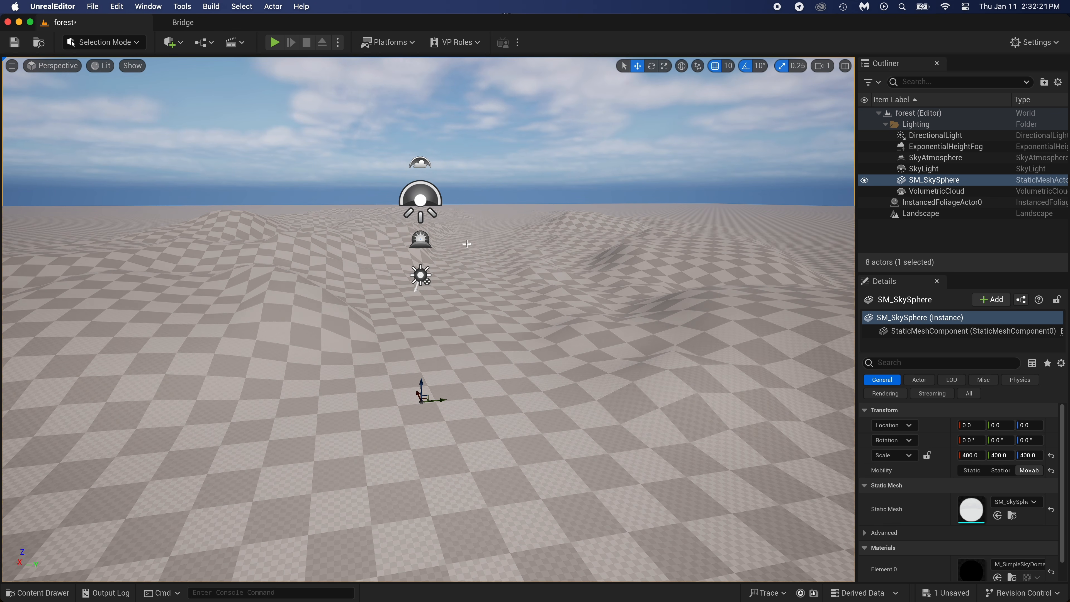
{"action": "key", "text": "g"}
{"action": "right_click_drag", "start_coordinate": [466, 259], "coordinate": [467, 295]}
Assign the MI_Nordic_Forest_Ground_Roots material instance as the Landscape's material, searching for "forest", and inspect the ground.
{"action": "left_click", "coordinate": [498, 263]}
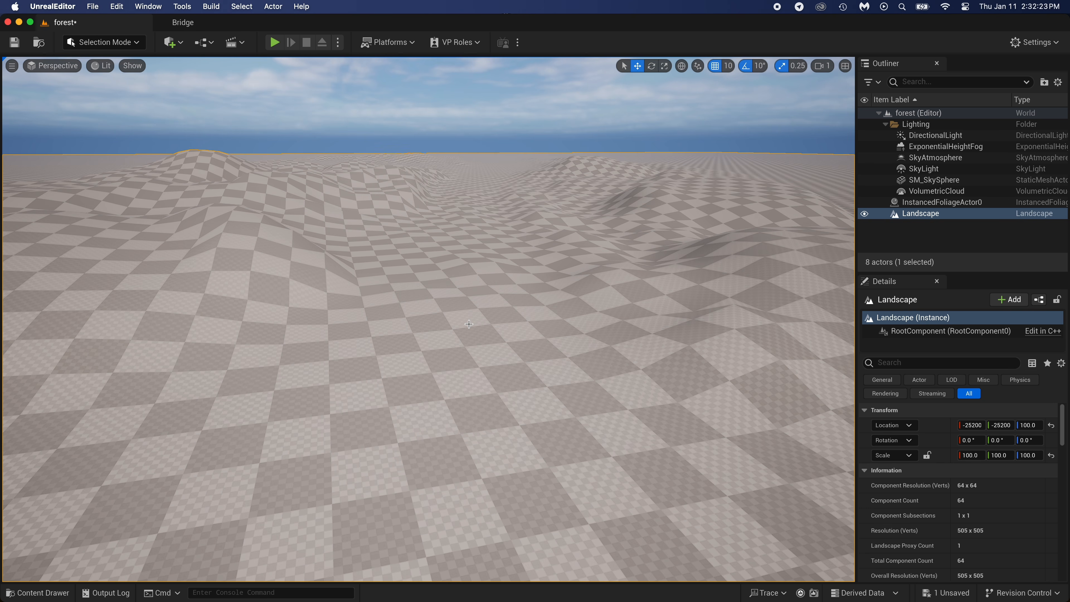
{"action": "left_click_drag", "start_coordinate": [429, 311], "coordinate": [460, 304]}
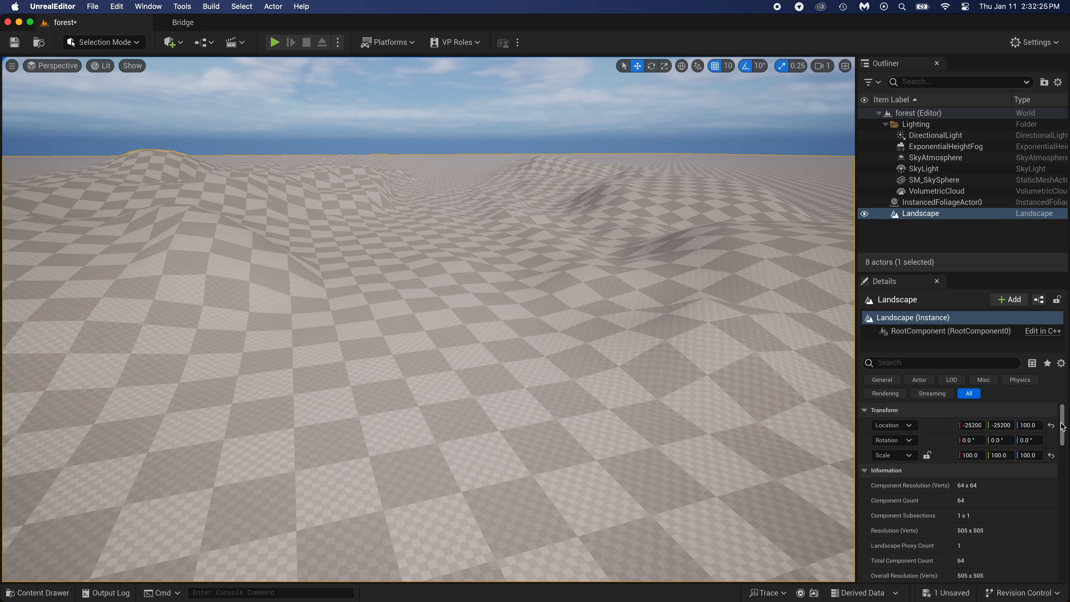
{"action": "scroll", "coordinate": [1063, 427], "scroll_direction": "down", "scroll_amount": 10}
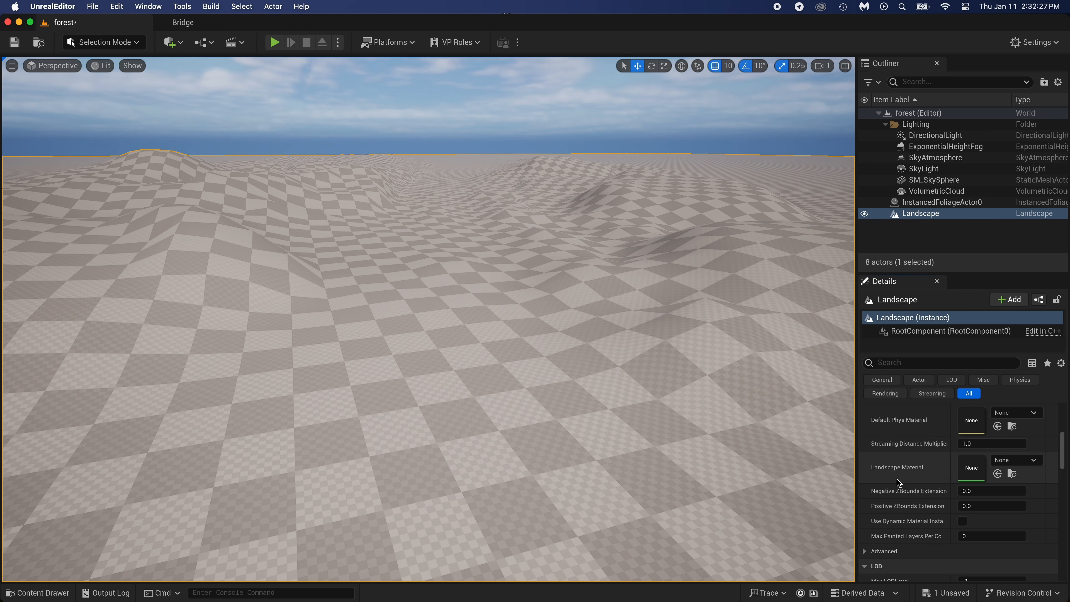
{"action": "left_click", "coordinate": [998, 461]}
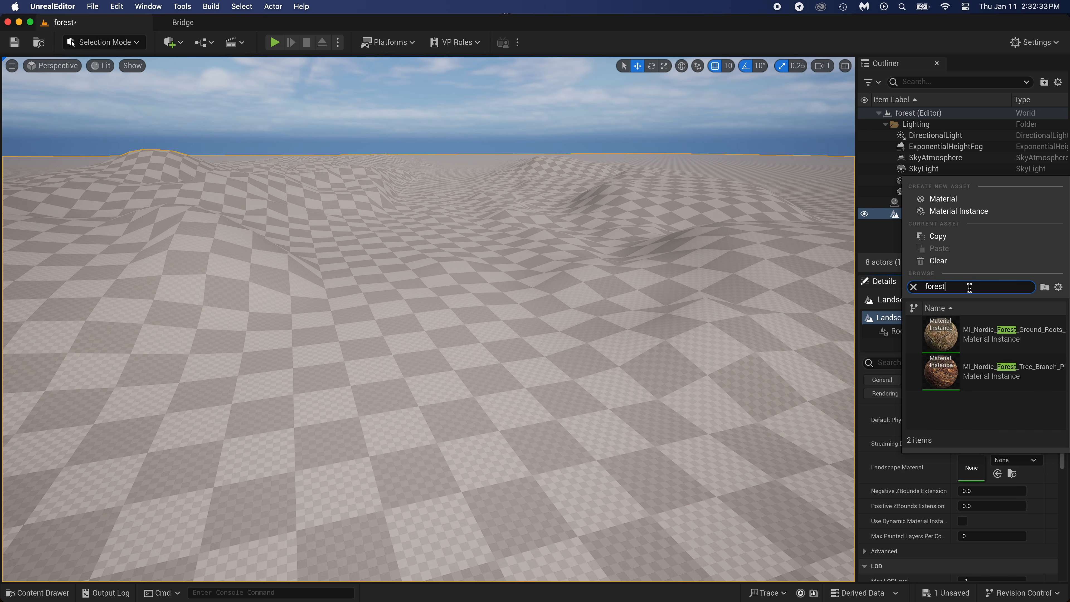
{"action": "left_click", "coordinate": [1015, 342]}
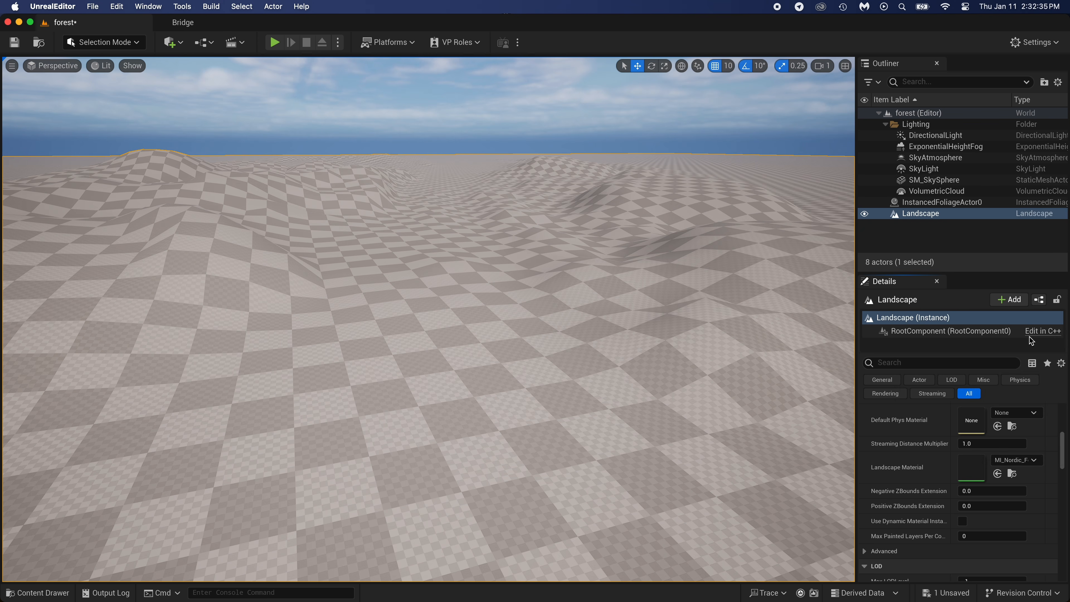
{"action": "key", "text": "w"}
{"action": "mouse_move", "coordinate": [428, 295]}
{"action": "right_mouse_down"}
{"action": "mouse_move", "coordinate": [429, 375]}
{"action": "mouse_move", "coordinate": [429, 306]}
{"action": "mouse_move", "coordinate": [420, 334]}
{"action": "mouse_move", "coordinate": [418, 301]}
{"action": "right_mouse_up"}
{"action": "key", "text": "s"}
{"action": "key", "text": "w"}
{"action": "key", "text": "s"}
{"action": "right_click_drag", "start_coordinate": [683, 403], "coordinate": [683, 387]}
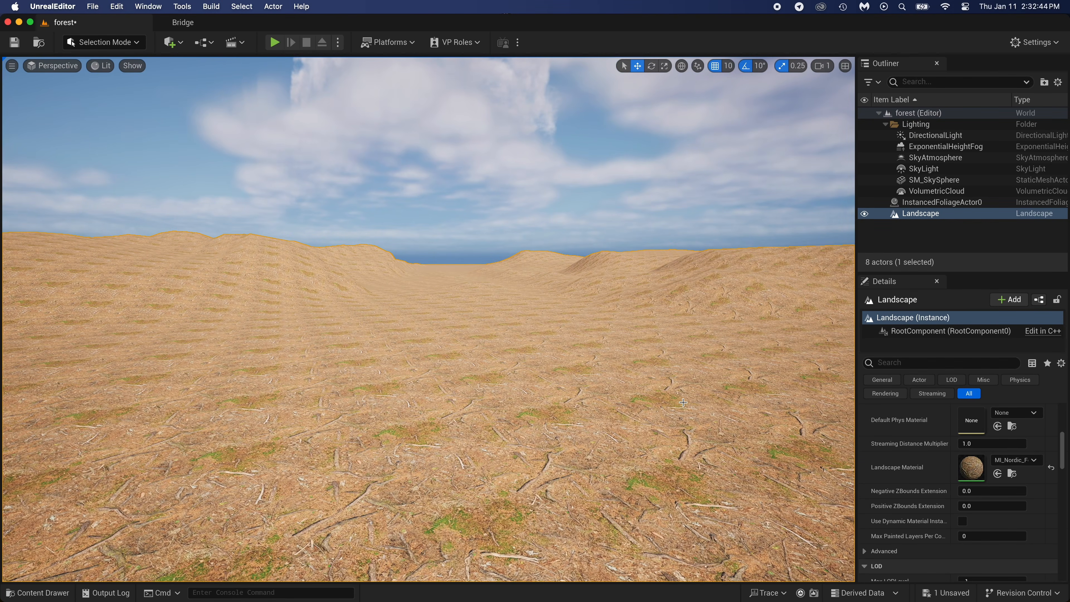
Open the landscape's material instance, enable the Tiling/Offset override, and set Tiling X and Tiling Y to 5.
{"action": "double_click", "coordinate": [972, 463]}
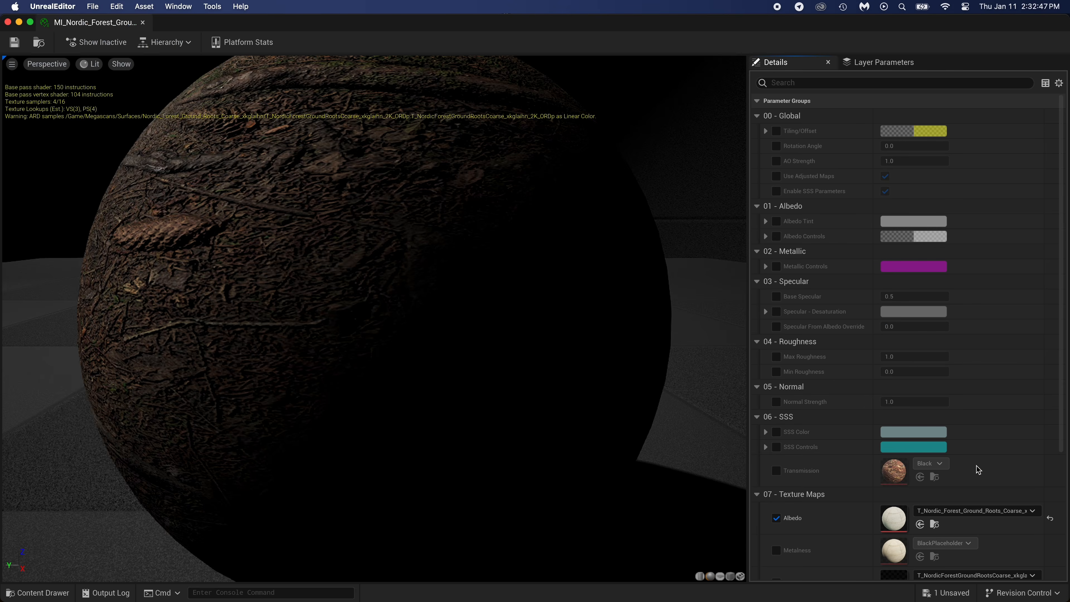
{"action": "left_click", "coordinate": [777, 132]}
{"action": "left_click", "coordinate": [766, 132]}
{"action": "type", "text": "5"}
{"action": "key", "text": "Tab"}
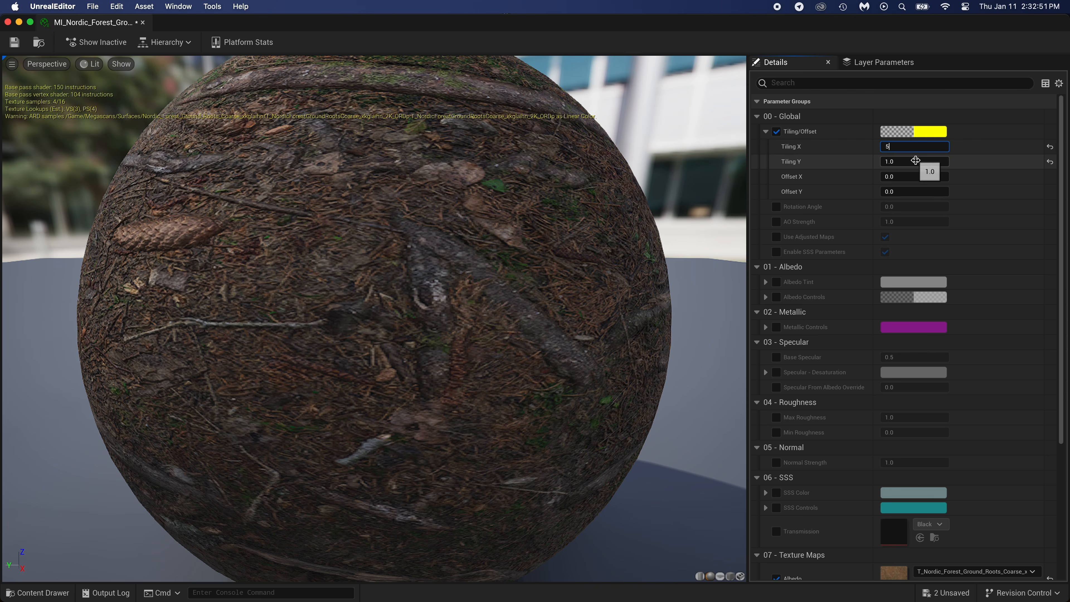
{"action": "type", "text": "5"}
{"action": "key", "text": "Return"}
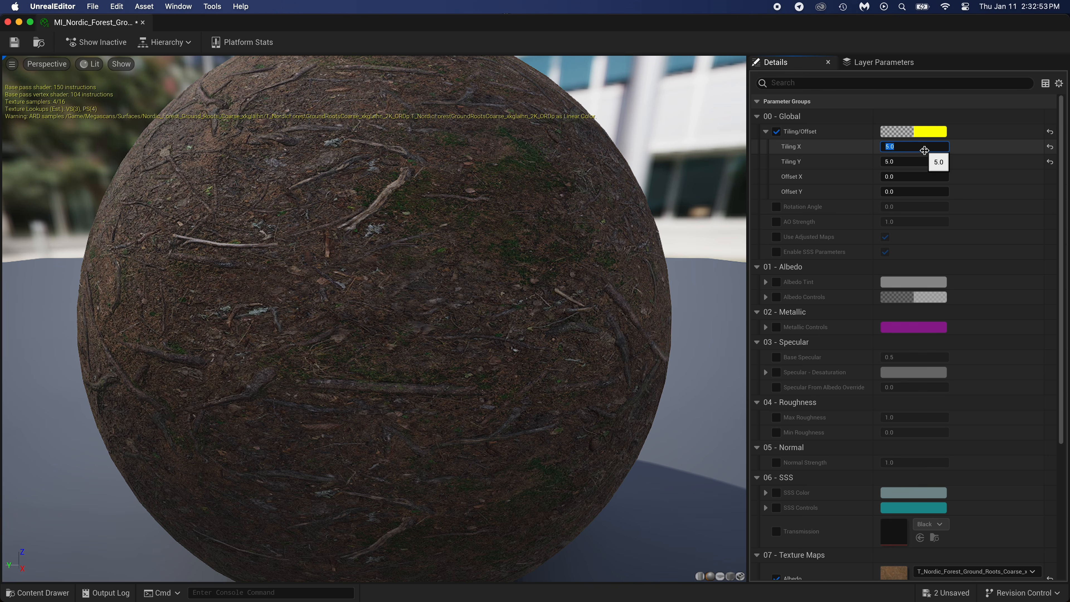
Try a value of 0.5 for both Tiling X and Tiling Y.
{"action": "type", "text": "0.5"}
{"action": "key", "text": "Return"}
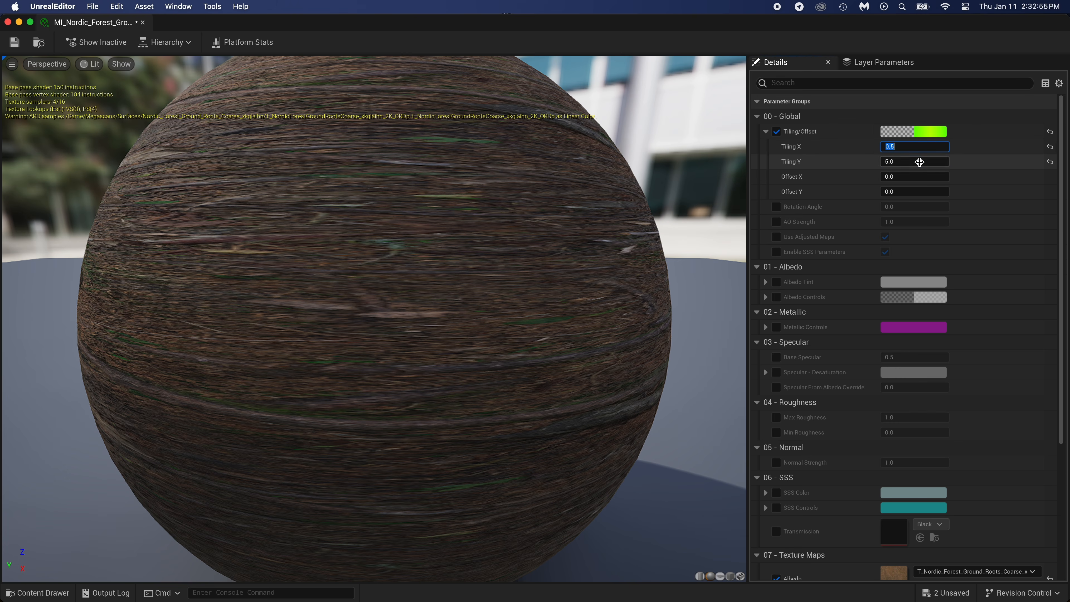
{"action": "type", "text": "0.5"}
{"action": "key", "text": "Return"}
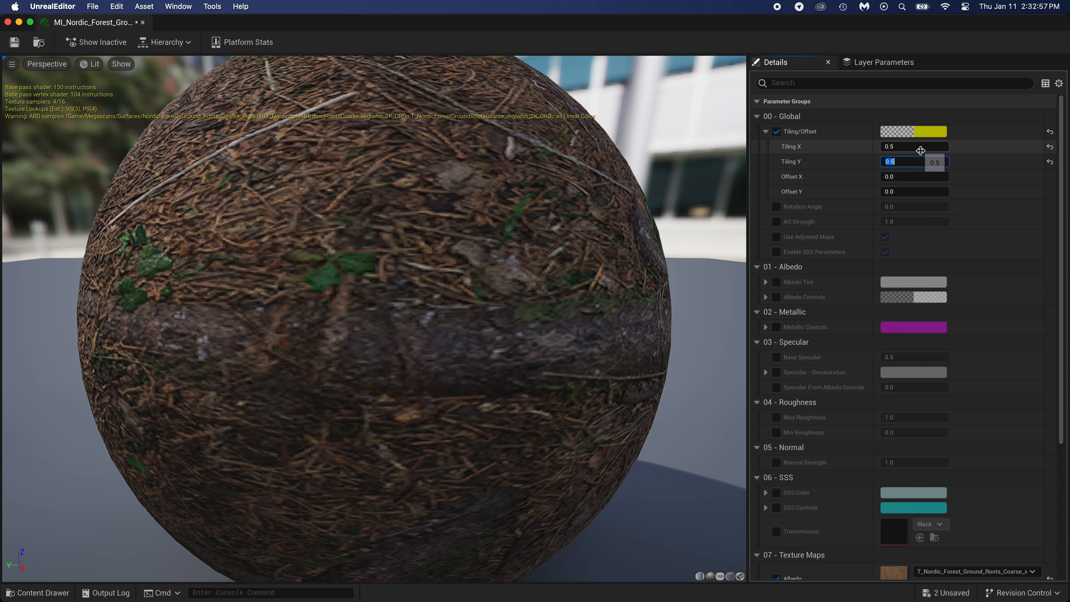
Set Tiling X and Tiling Y to 0.2, save the material instance and close its editor.
{"action": "type", "text": "0.2"}
{"action": "key", "text": "Return"}
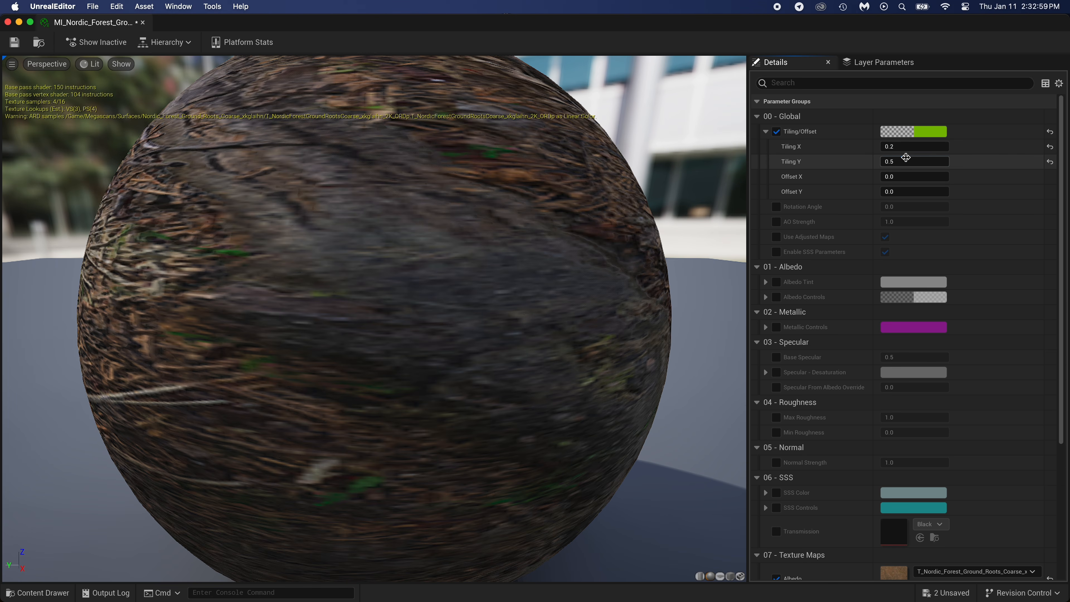
{"action": "key", "text": "Return"}
{"action": "key", "text": "super+s"}
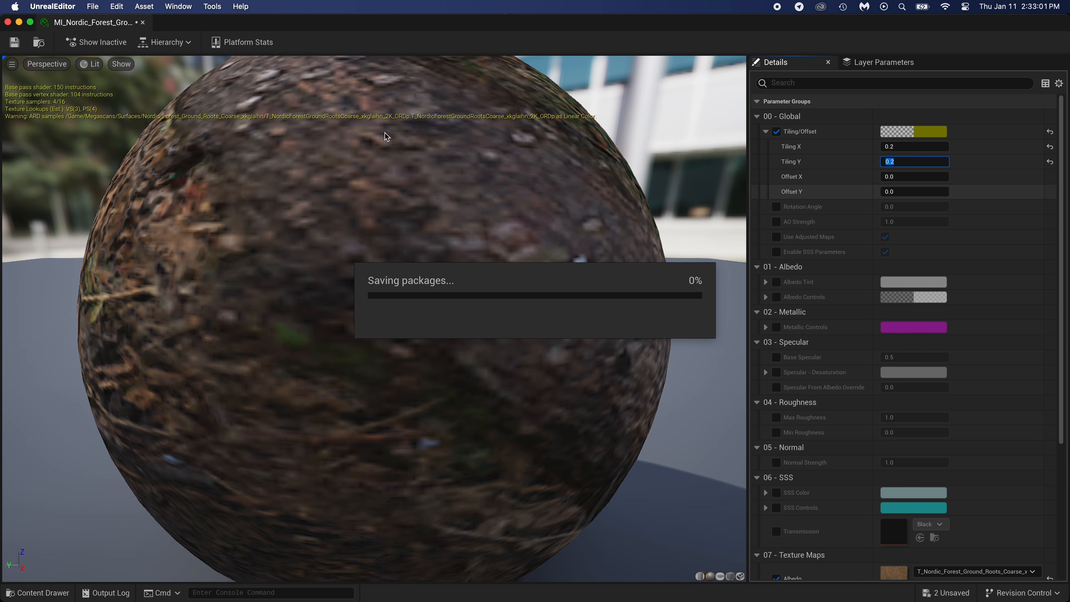
{"action": "left_click", "coordinate": [8, 22]}
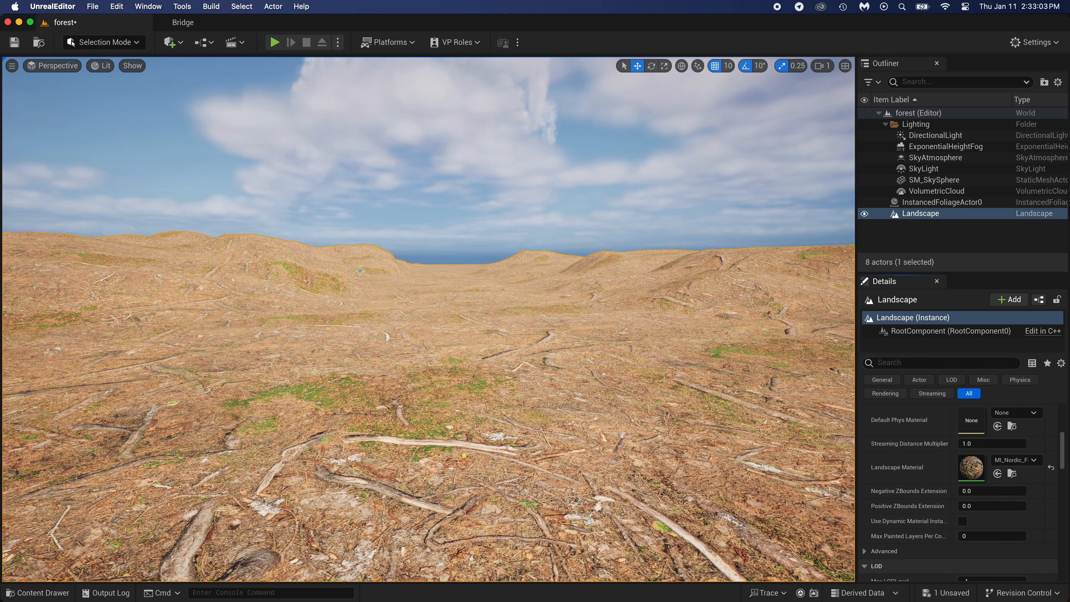
Rotate the directional light until a low sun shines from behind the hills along the path.
{"action": "right_click_drag", "start_coordinate": [507, 293], "coordinate": [577, 271]}
{"action": "key", "text": "s"}
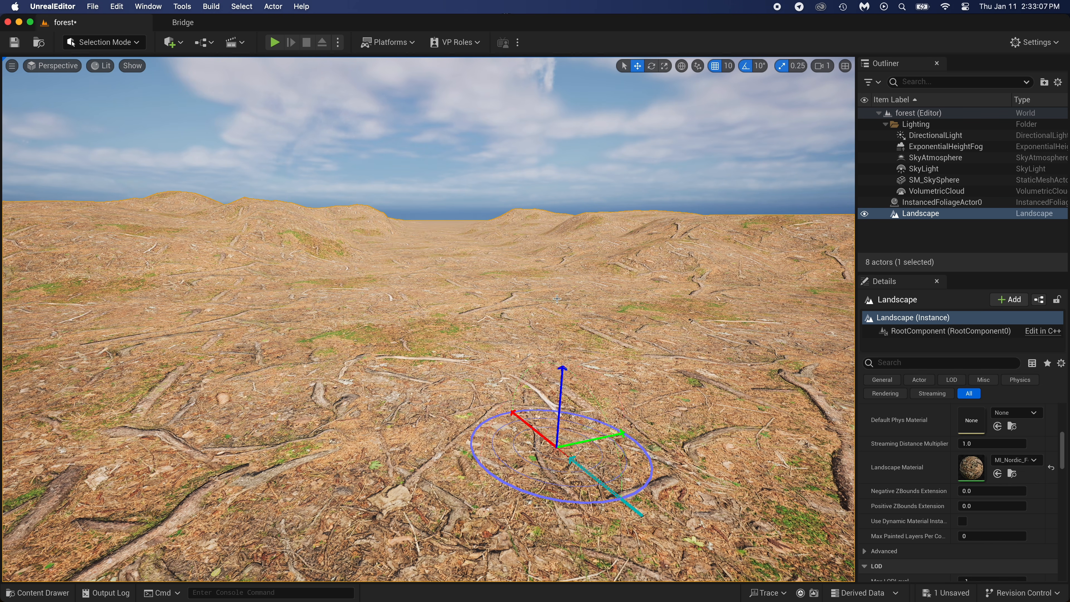
{"action": "key", "text": "ctrl+l"}
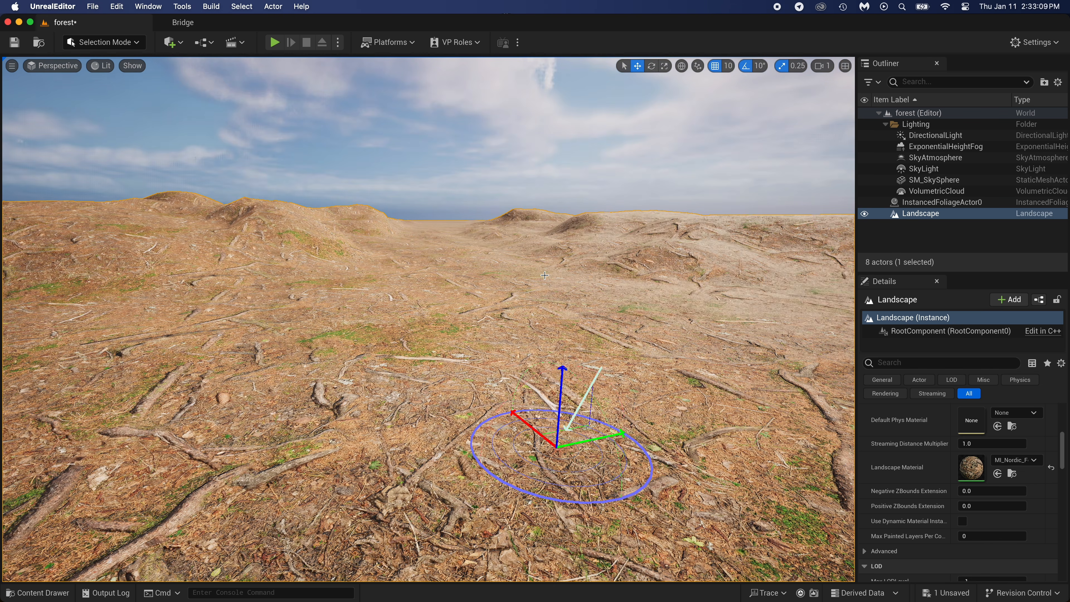
{"action": "key", "text": "ctrl+l"}
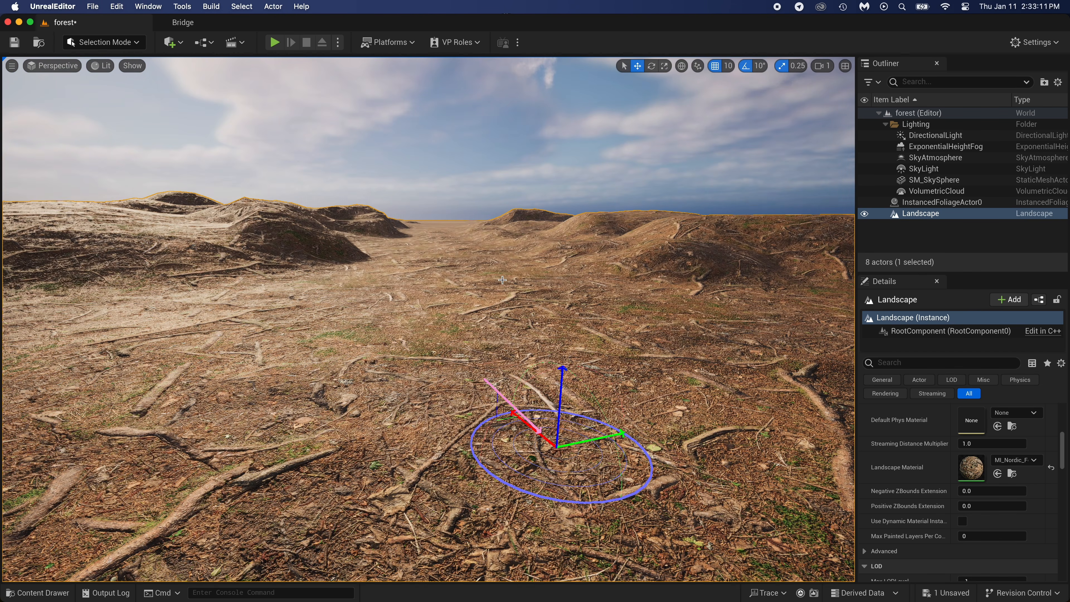
{"action": "key", "text": "ctrl+l"}
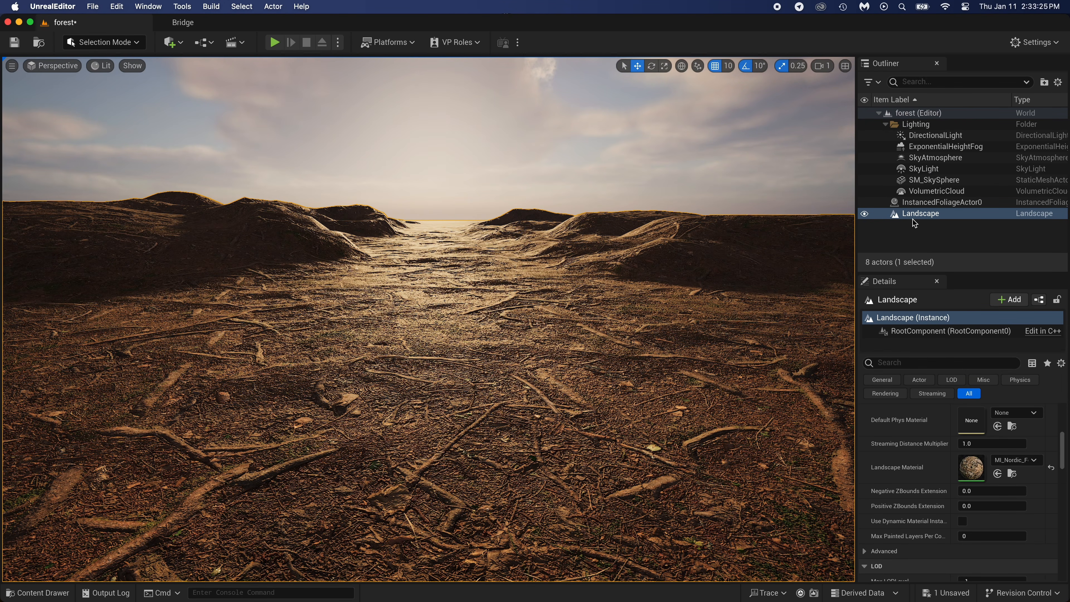
Thicken the ExponentialHeightFog by trying a Fog Density of 5.0 and settling on 10.0.
{"action": "left_click", "coordinate": [936, 146]}
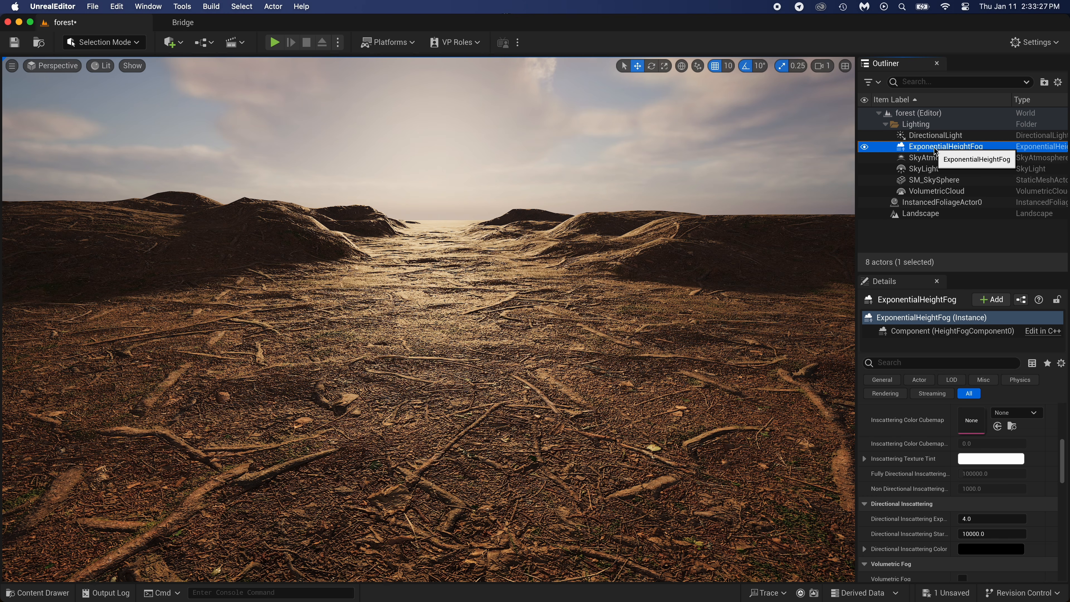
{"action": "scroll", "coordinate": [963, 457], "scroll_direction": "up", "scroll_amount": 10}
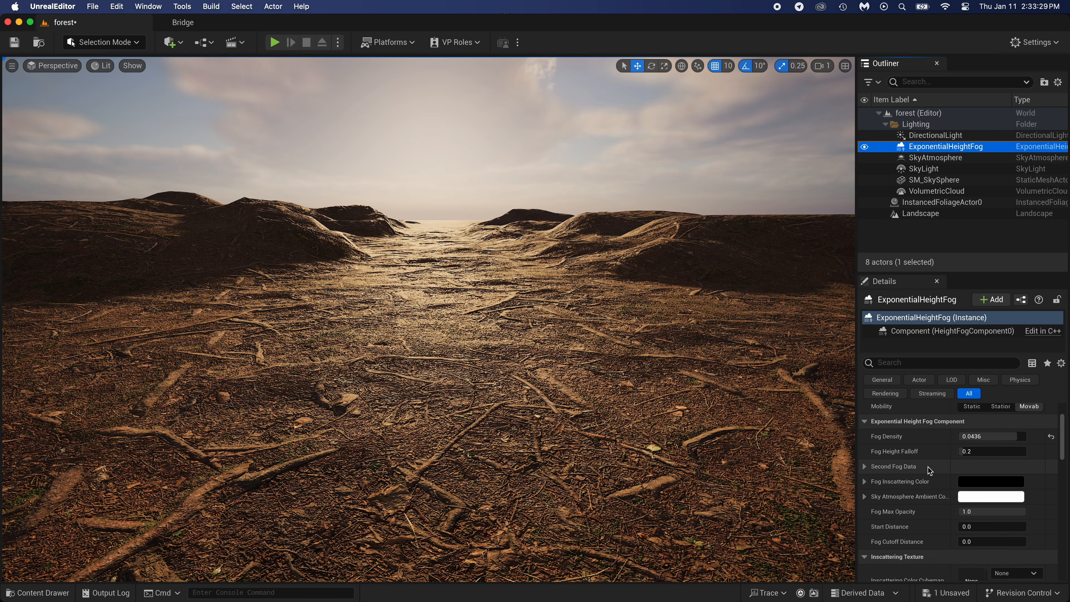
{"action": "left_click", "coordinate": [963, 454]}
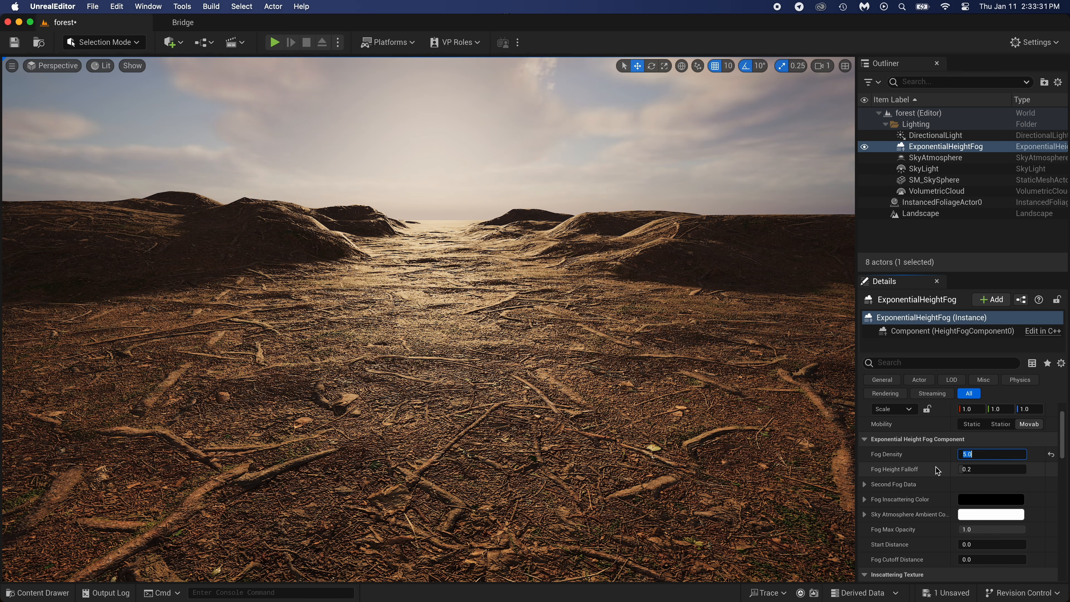
{"action": "key", "text": "Return"}
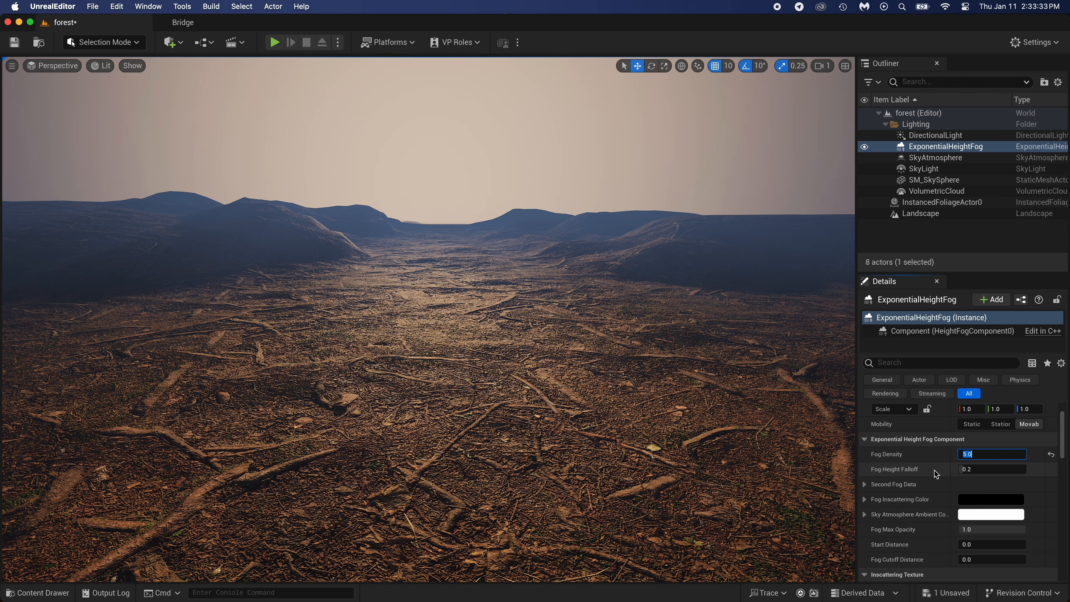
{"action": "type", "text": "10"}
{"action": "key", "text": "Return"}
{"action": "right_click_drag", "start_coordinate": [527, 338], "coordinate": [527, 300]}
Switch to the Epic Games Launcher and search the Marketplace for "megascan trees".
{"action": "left_click", "coordinate": [507, 575]}
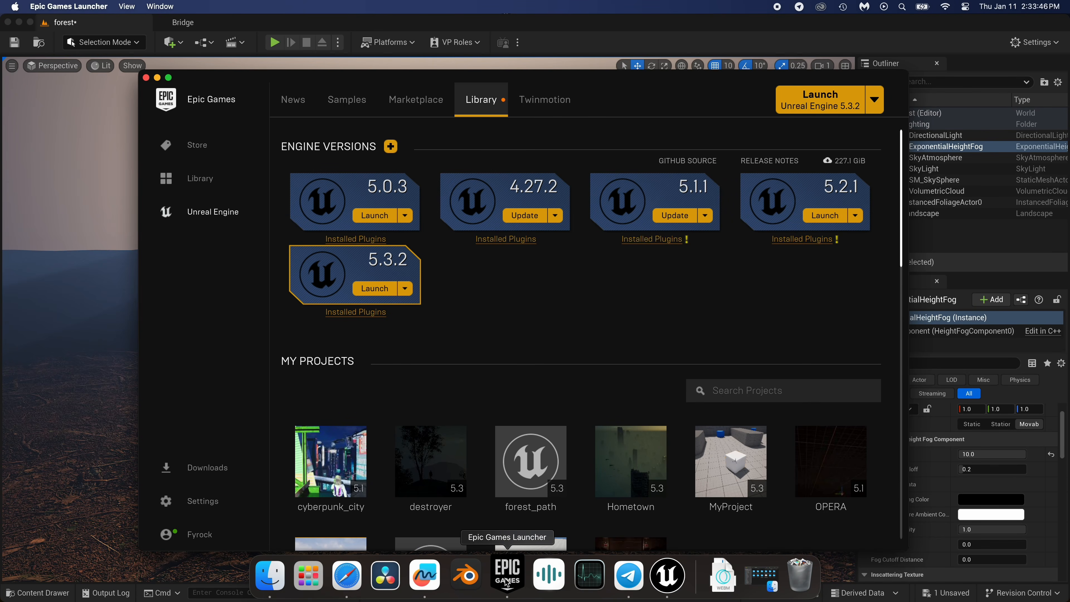
{"action": "left_click", "coordinate": [414, 105]}
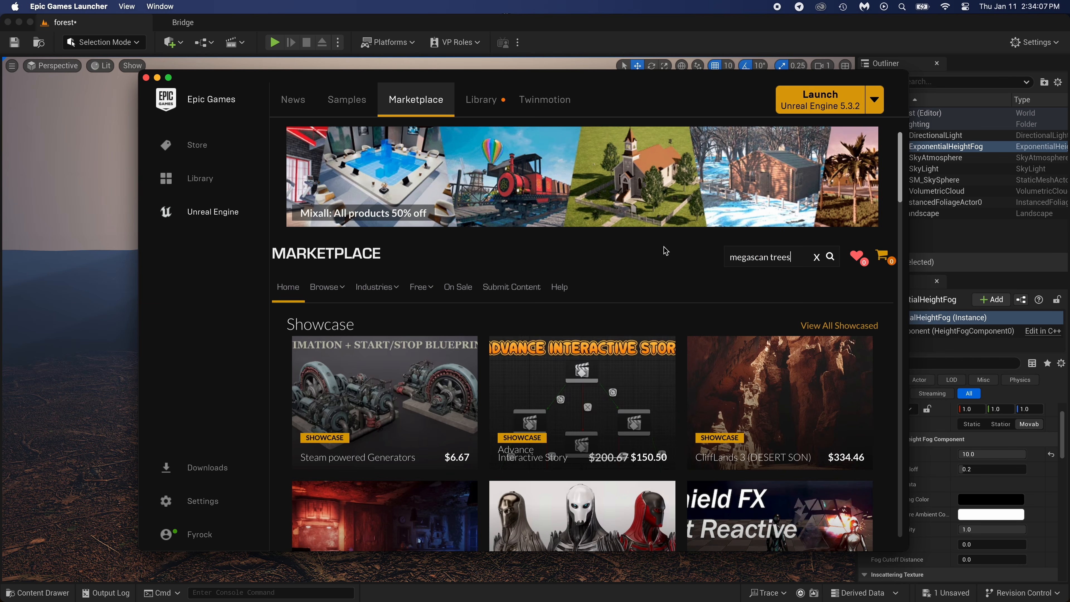
{"action": "key", "text": "Return"}
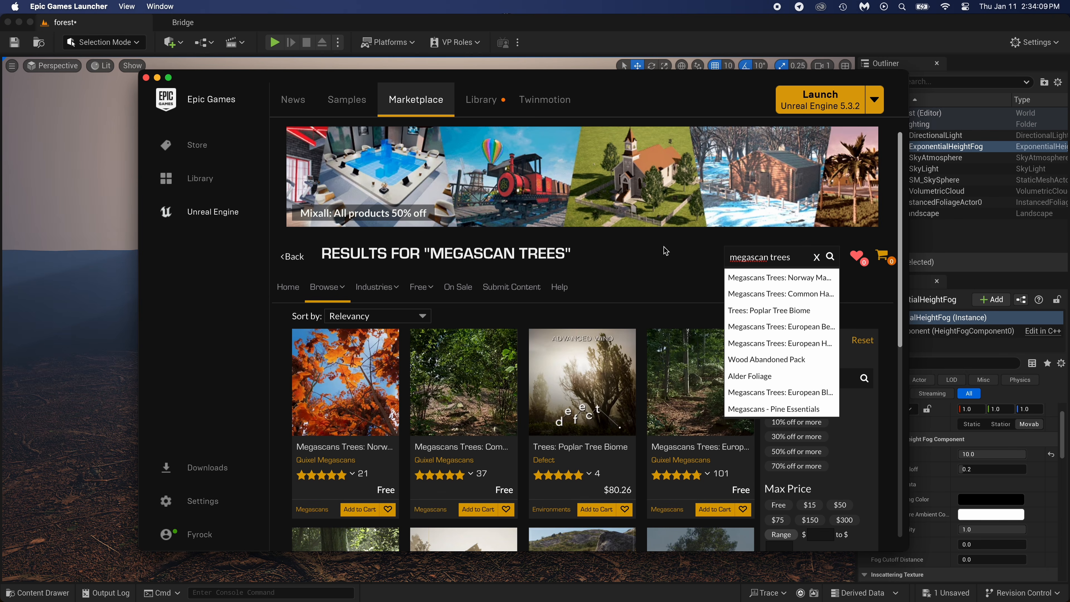
{"action": "scroll", "coordinate": [670, 338], "scroll_direction": "down", "scroll_amount": 10}
{"action": "scroll", "coordinate": [670, 337], "scroll_direction": "up", "scroll_amount": 3}
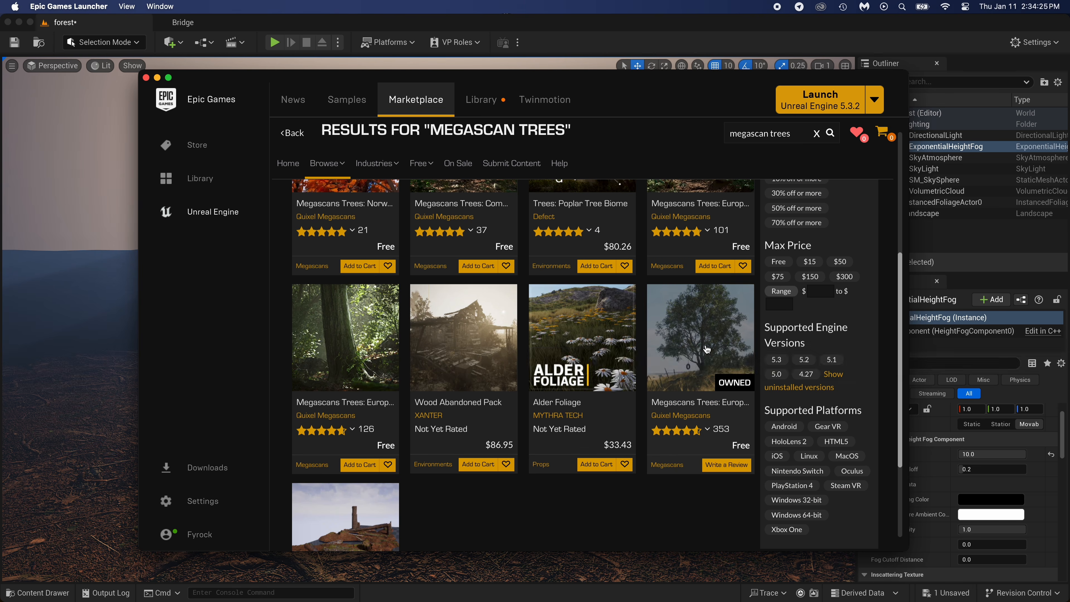
Add Megascans Trees: European Black Alder to the forest_path project.
{"action": "left_click", "coordinate": [707, 350]}
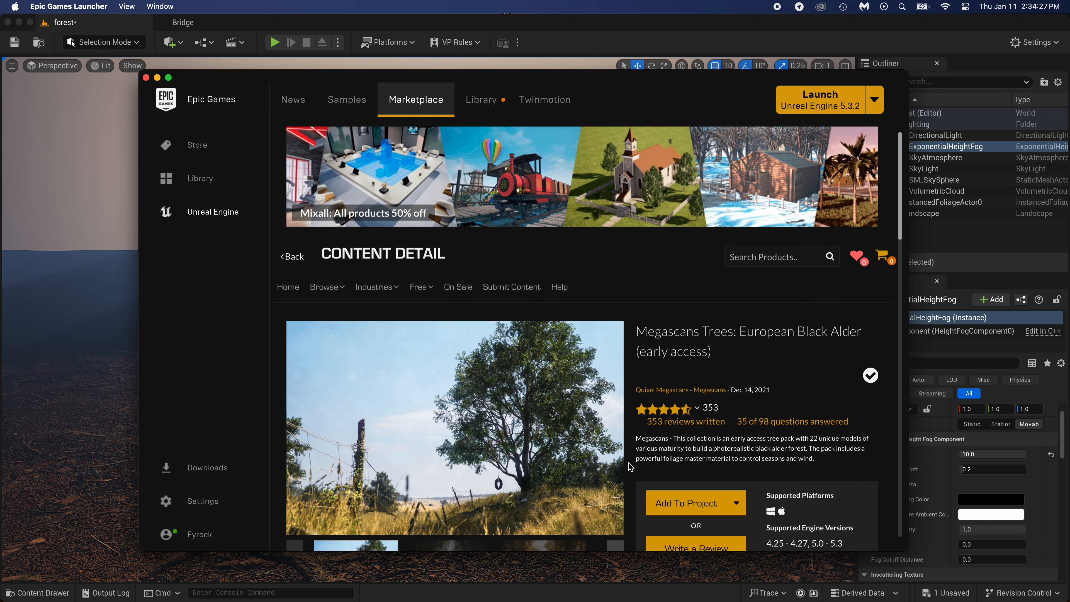
{"action": "scroll", "coordinate": [694, 411], "scroll_direction": "down", "scroll_amount": 3}
{"action": "left_click", "coordinate": [691, 394]}
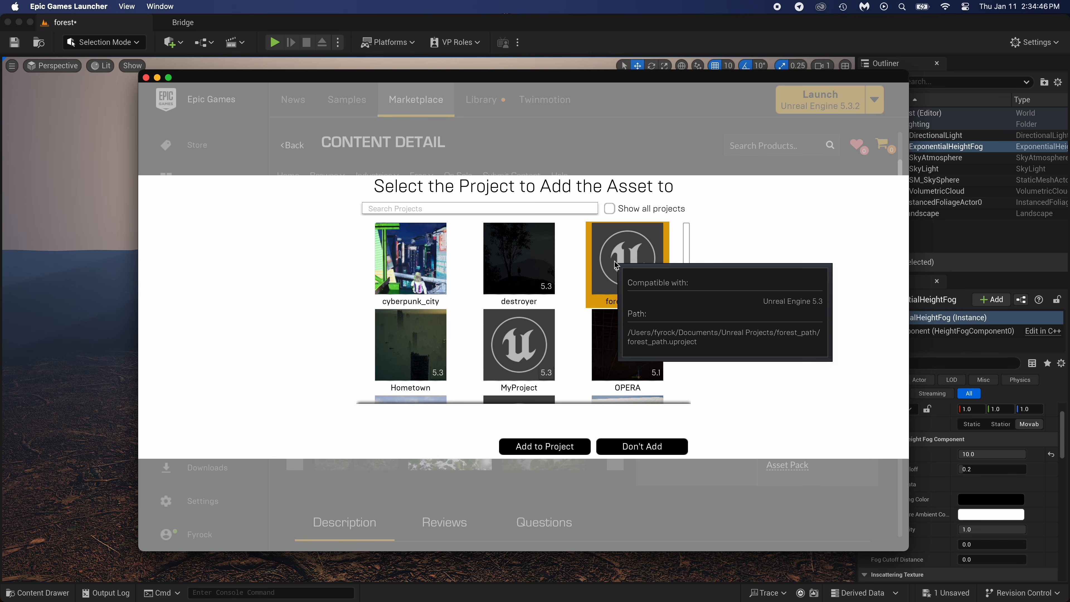
{"action": "left_click", "coordinate": [627, 259]}
{"action": "left_click", "coordinate": [545, 447]}
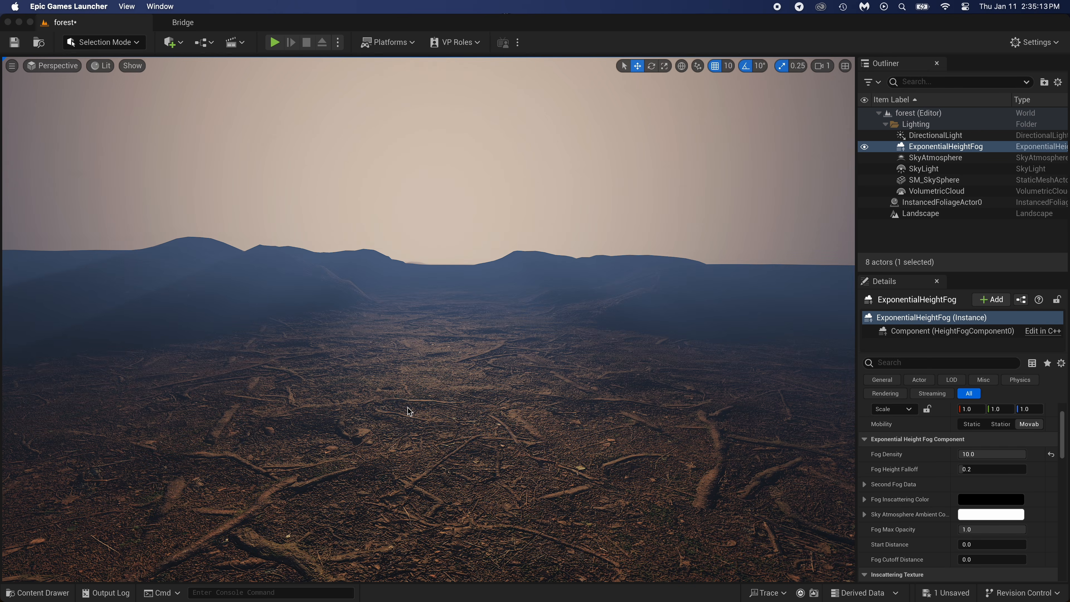
Return to the forest level in Unreal Engine and open the BlackAlder folder of the project content.
{"action": "left_click", "coordinate": [428, 397]}
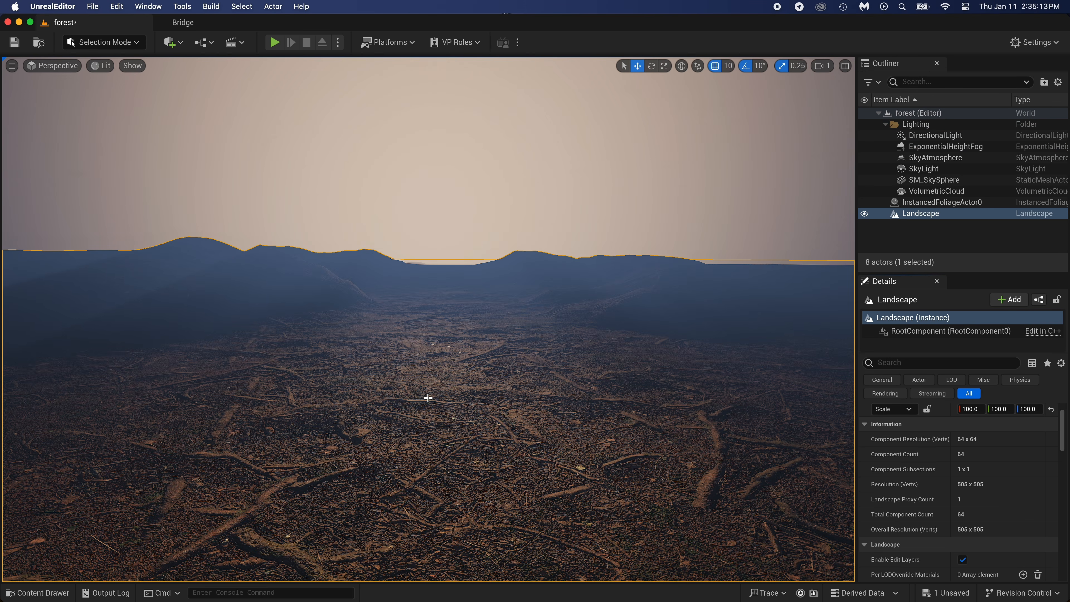
{"action": "key", "text": "ctrl+space"}
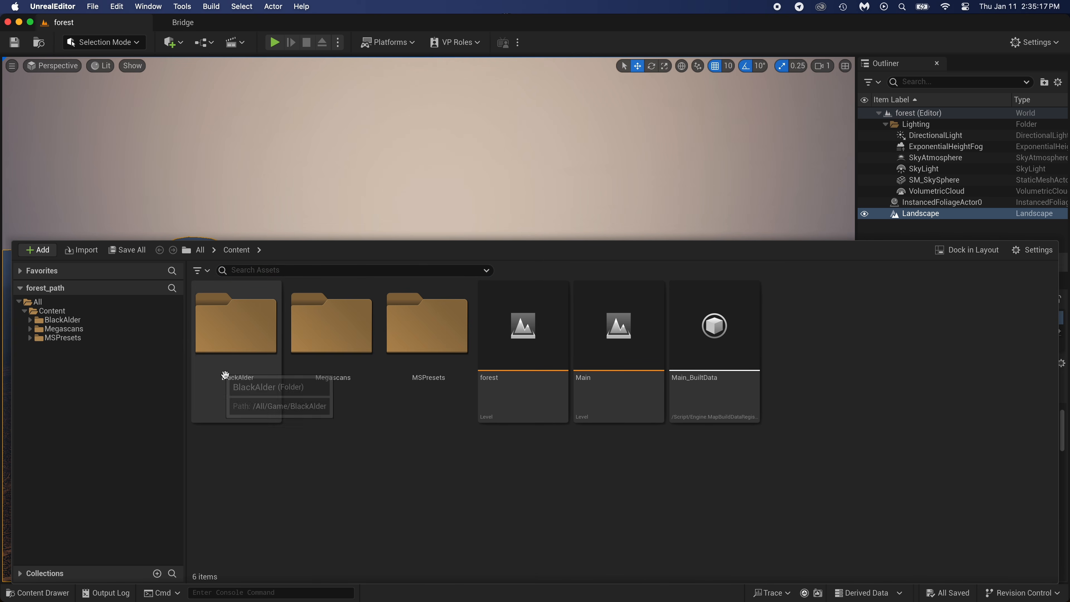
{"action": "double_click", "coordinate": [244, 346]}
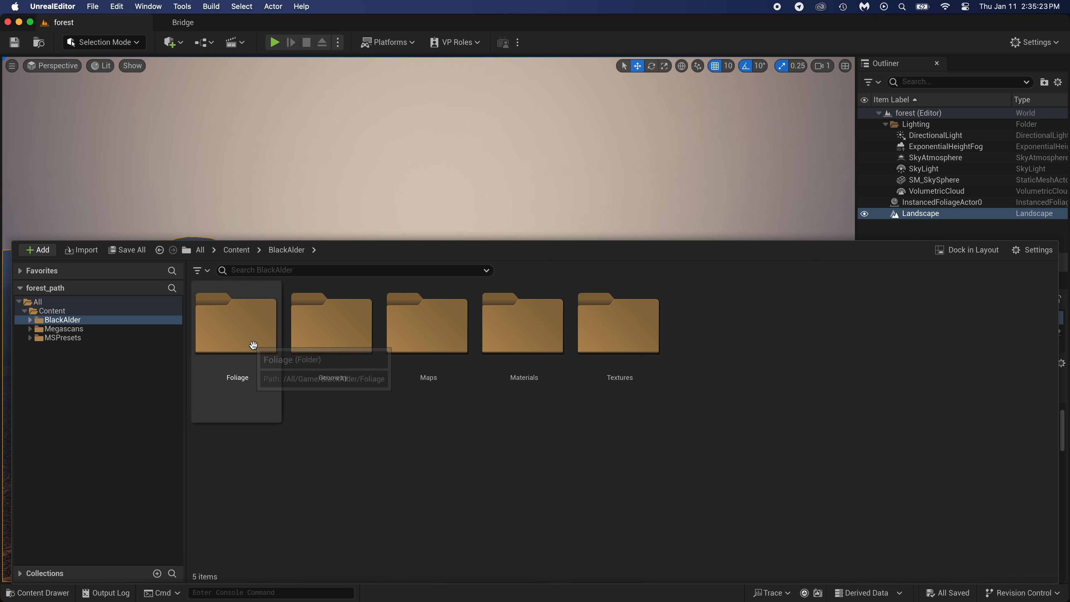
Try to place a tree from the PivotPainter folder inside BlackAlder's Foliage into the level and return to the BlackAlder folder.
{"action": "double_click", "coordinate": [234, 335]}
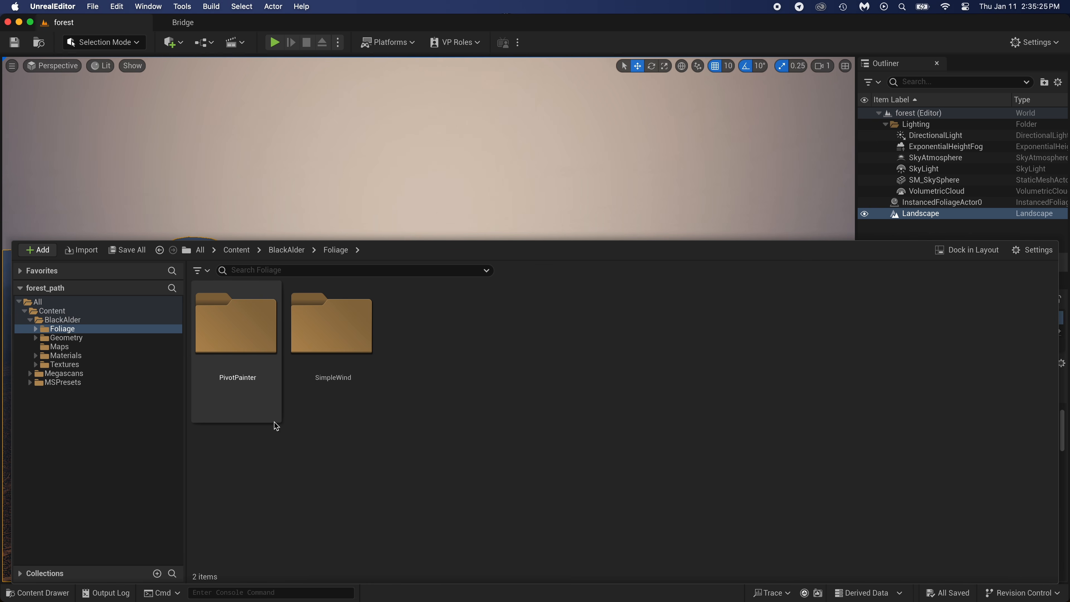
{"action": "double_click", "coordinate": [256, 335]}
{"action": "left_click_drag", "start_coordinate": [335, 365], "coordinate": [423, 193]}
{"action": "left_click", "coordinate": [336, 250]}
{"action": "left_click", "coordinate": [286, 250]}
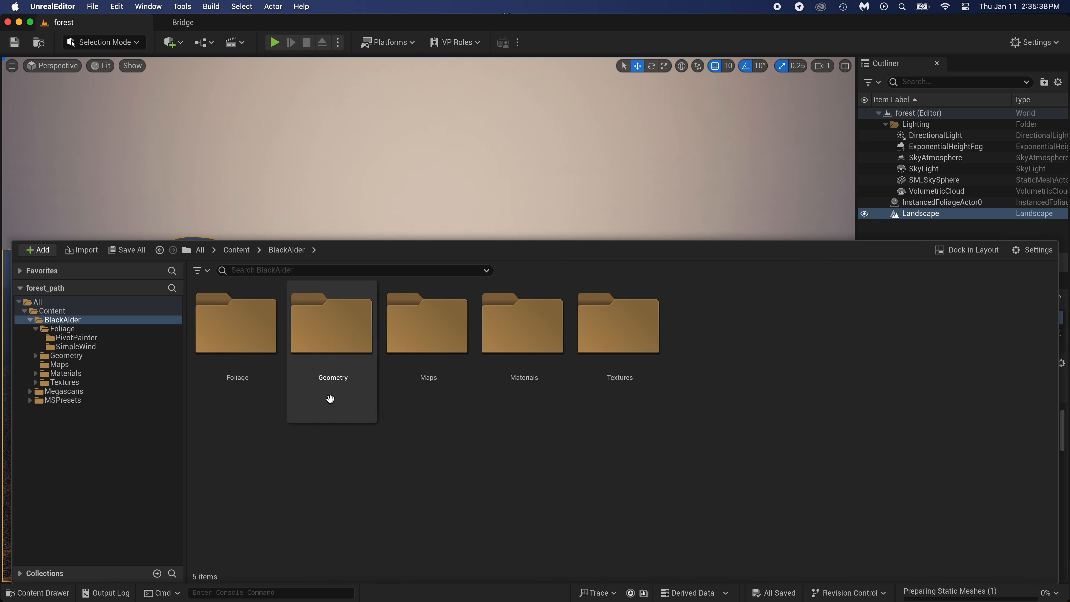
Browse the PivotPainter meshes in BlackAlder's Geometry folder, and open its SimpleWind folder to review the tree meshes.
{"action": "double_click", "coordinate": [336, 343]}
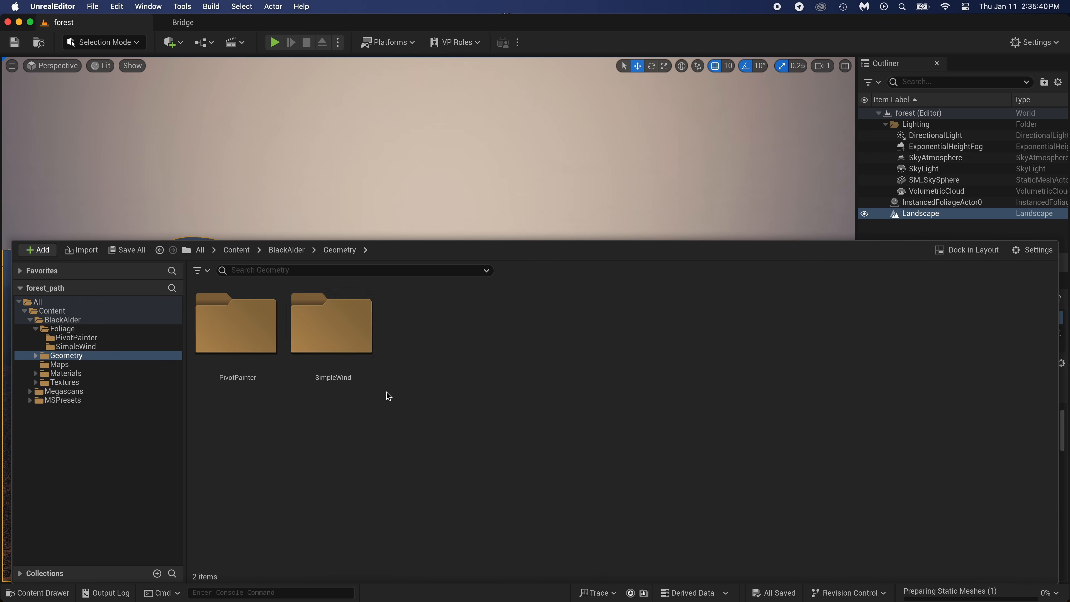
{"action": "double_click", "coordinate": [250, 337]}
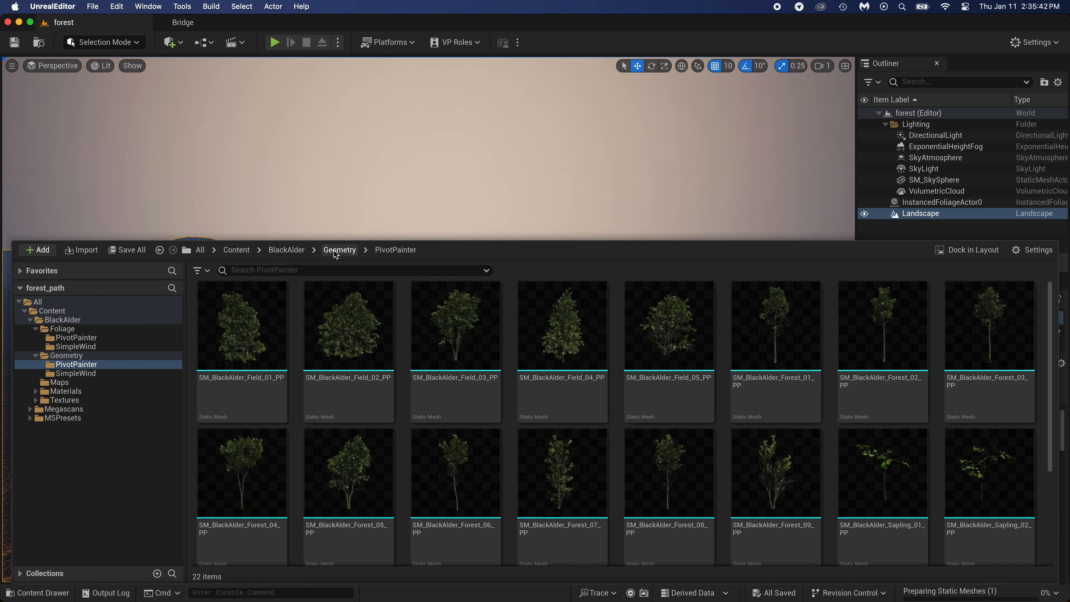
{"action": "left_click", "coordinate": [337, 252]}
{"action": "double_click", "coordinate": [316, 337]}
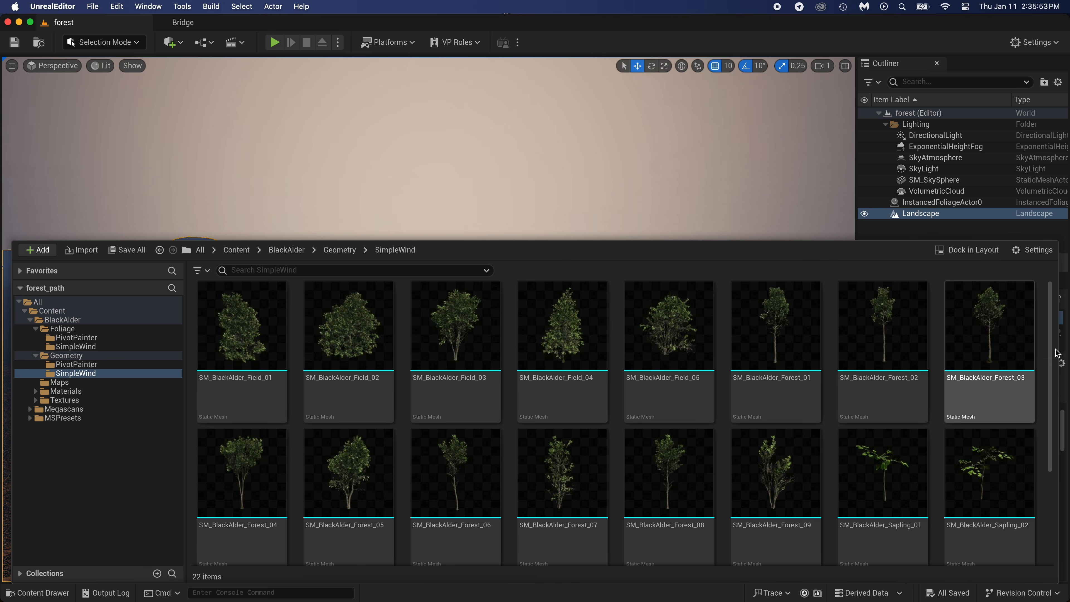
{"action": "left_click_drag", "start_coordinate": [1049, 371], "coordinate": [1058, 484]}
{"action": "scroll", "coordinate": [1058, 484], "scroll_direction": "up", "scroll_amount": 3}
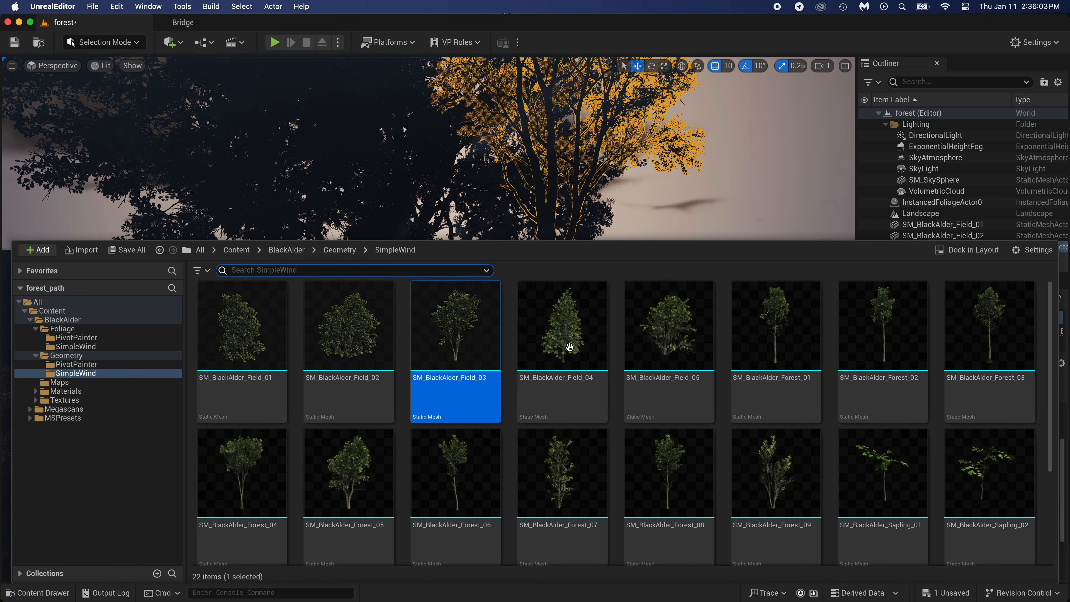
Place the SM_BlackAlder_Field_04 tree from the SimpleWind folder on the landscape among the other alders.
{"action": "left_click", "coordinate": [567, 342]}
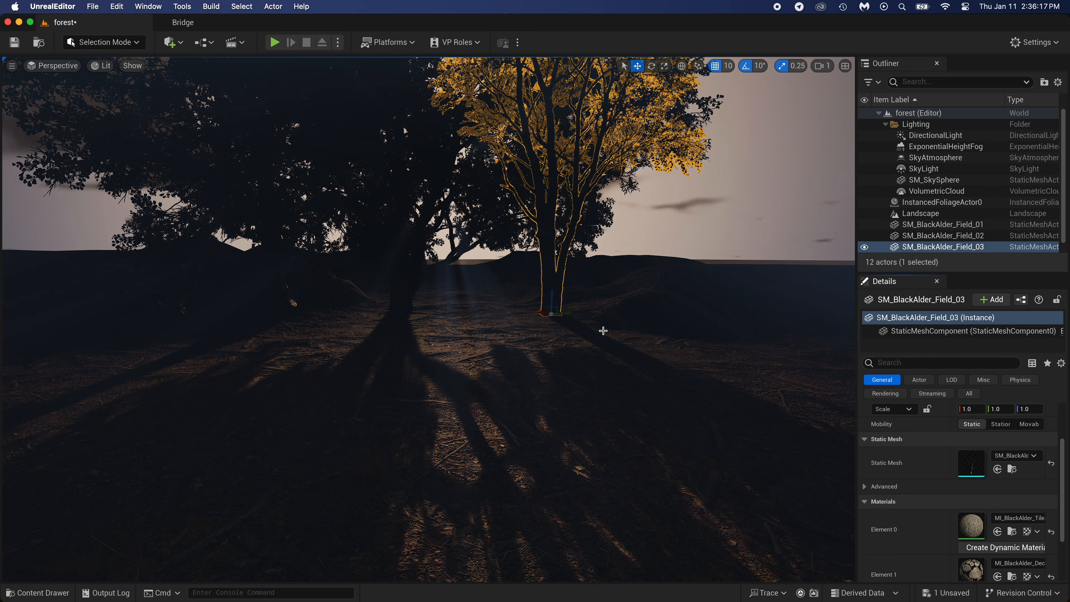
{"action": "key", "text": "ctrl+space"}
{"action": "left_click_drag", "start_coordinate": [568, 358], "coordinate": [610, 190]}
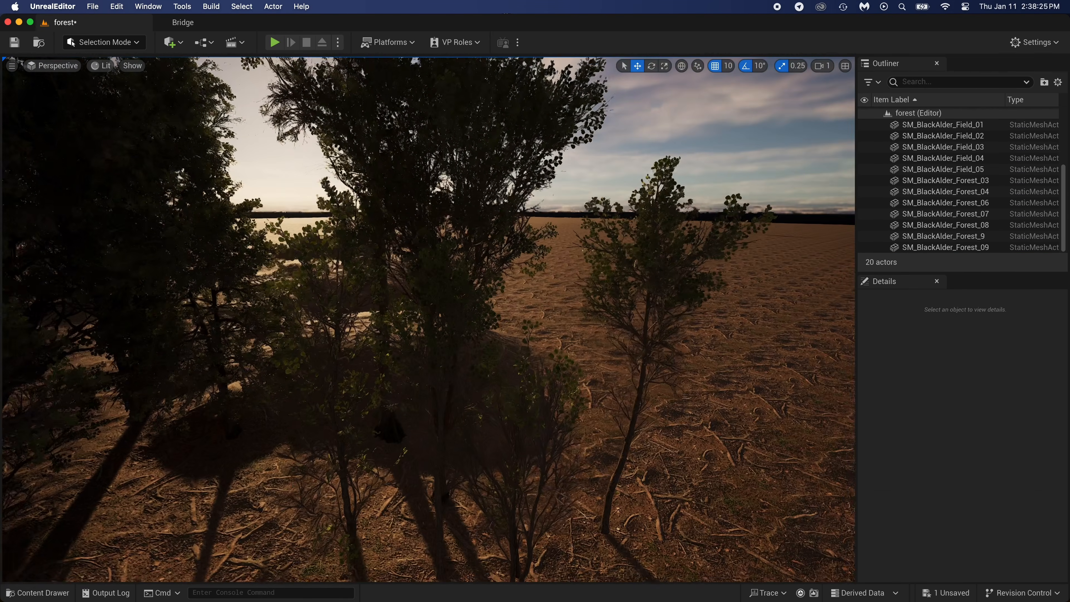
{"action": "left_click", "coordinate": [543, 374]}
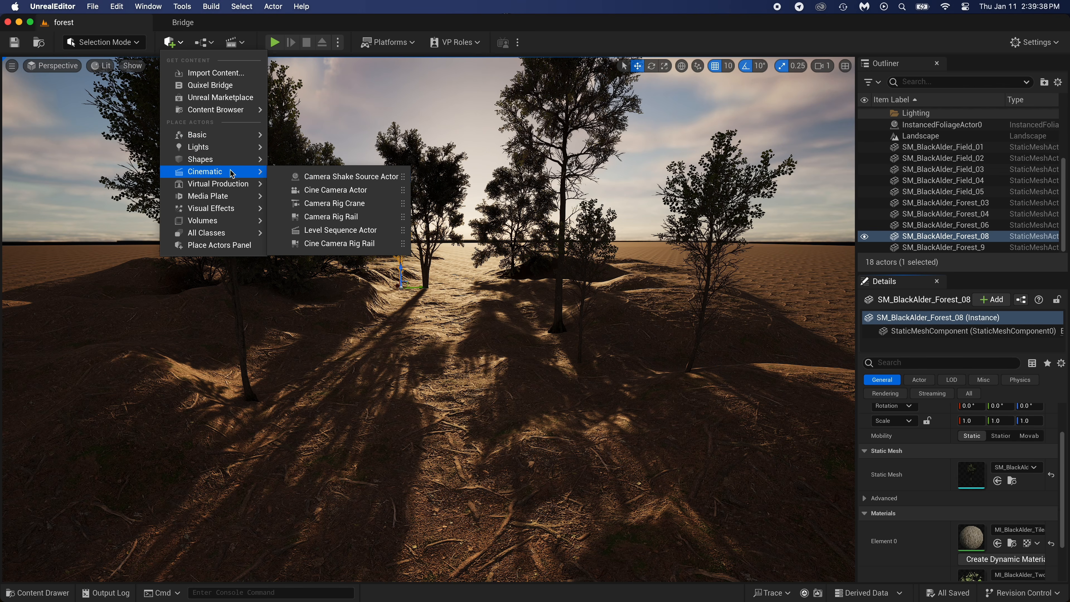
Add a Cine Camera Actor to the level and pilot it in the viewport.
{"action": "left_click", "coordinate": [345, 192]}
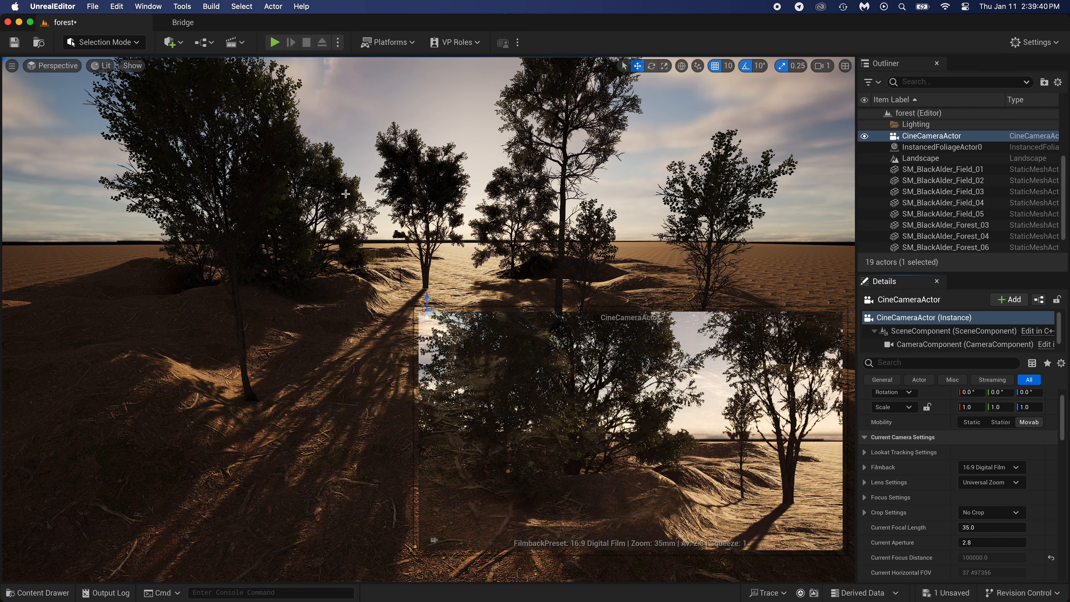
{"action": "left_click", "coordinate": [59, 68]}
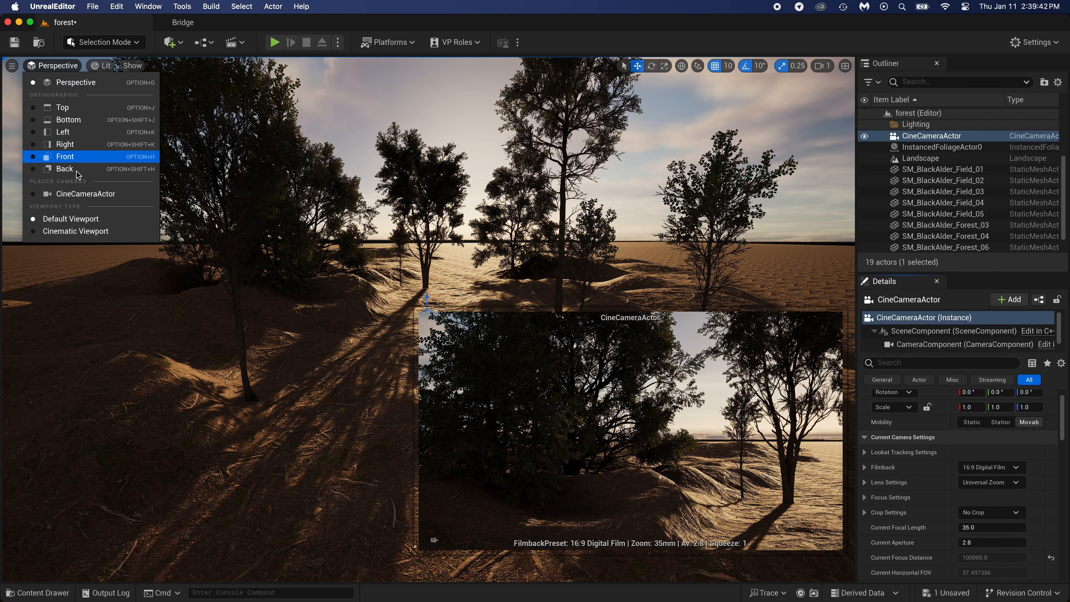
{"action": "left_click", "coordinate": [78, 194]}
Frame the cine camera low and further back, looking down the path between the backlit trees.
{"action": "right_click_drag", "start_coordinate": [270, 237], "coordinate": [322, 254]}
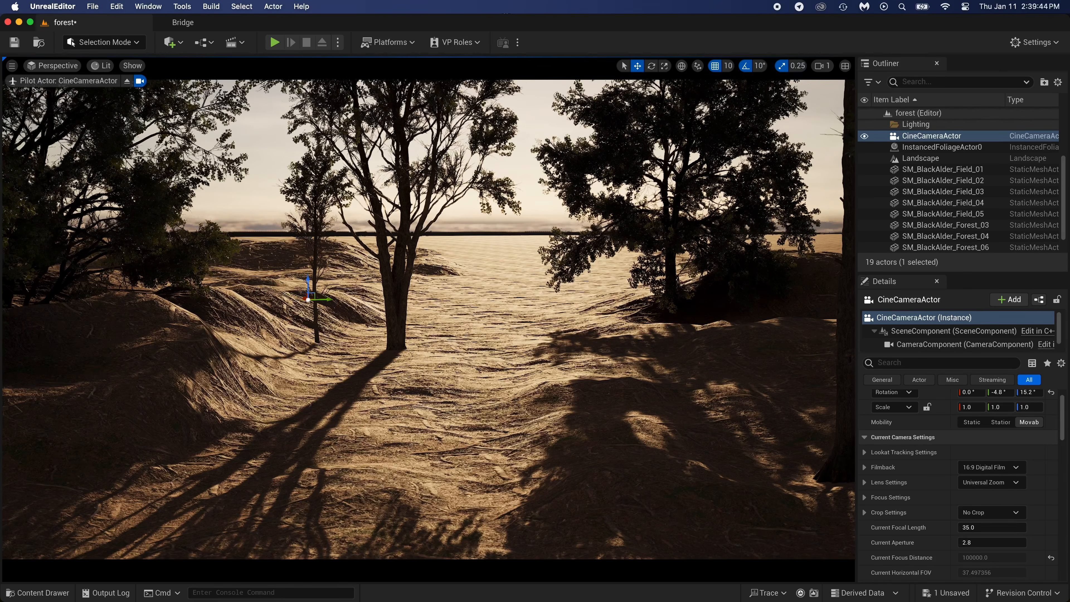
{"action": "mouse_move", "coordinate": [509, 235]}
{"action": "right_mouse_down"}
{"action": "mouse_move", "coordinate": [499, 221]}
{"action": "mouse_move", "coordinate": [517, 218]}
{"action": "right_mouse_up"}
{"action": "key", "text": "s"}
{"action": "key", "text": "q"}
{"action": "key", "text": "s"}
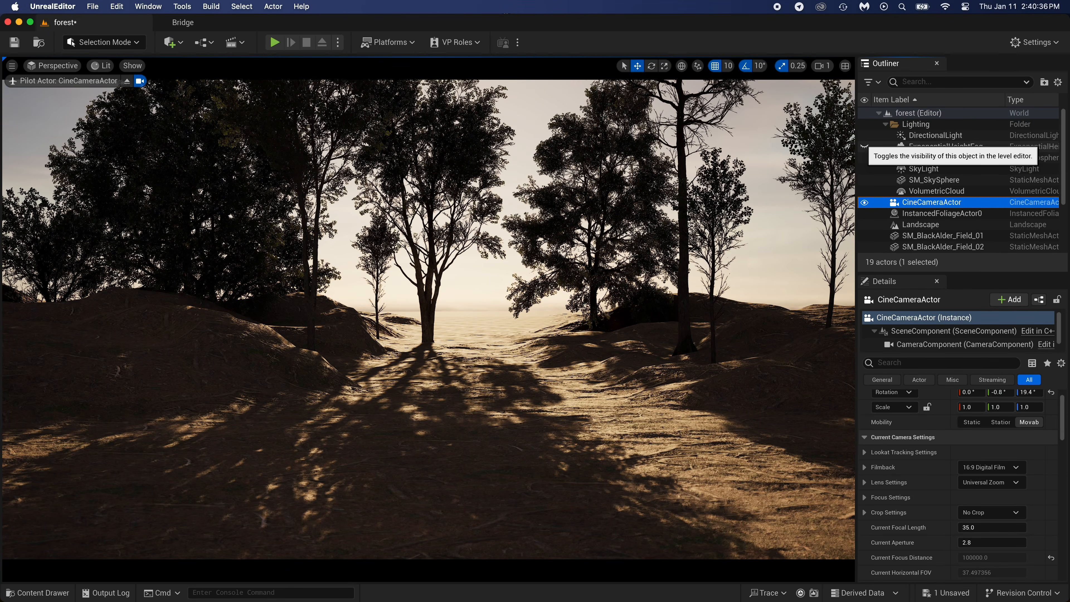
Make the ExponentialHeightFog visible, set its Fog Density to 5.0 and adjust the camera framing slightly.
{"action": "left_click", "coordinate": [865, 146]}
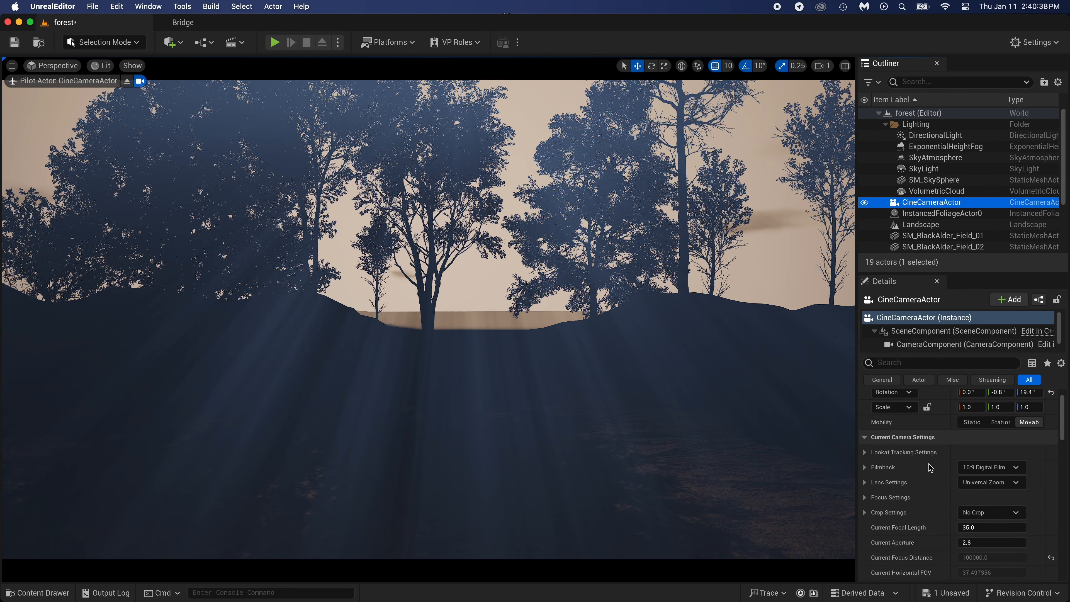
{"action": "scroll", "coordinate": [937, 485], "scroll_direction": "up", "scroll_amount": 2}
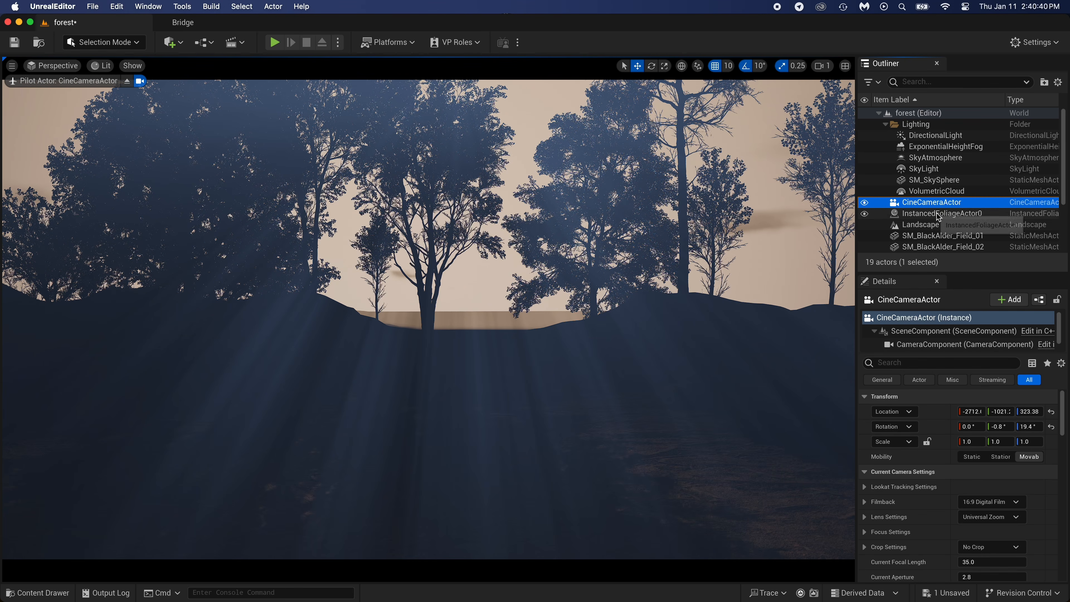
{"action": "left_click", "coordinate": [929, 147]}
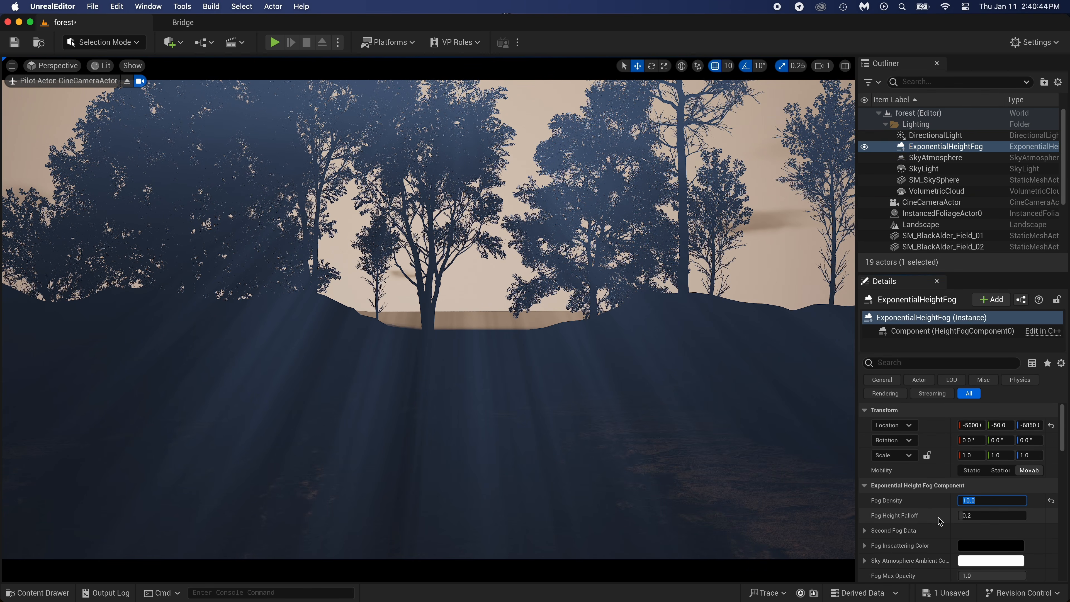
{"action": "type", "text": "5"}
{"action": "key", "text": "Return"}
{"action": "key", "text": "w"}
{"action": "mouse_move", "coordinate": [428, 319]}
{"action": "right_mouse_down"}
{"action": "mouse_move", "coordinate": [438, 333]}
{"action": "mouse_move", "coordinate": [415, 333]}
{"action": "mouse_move", "coordinate": [426, 331]}
{"action": "right_mouse_up"}
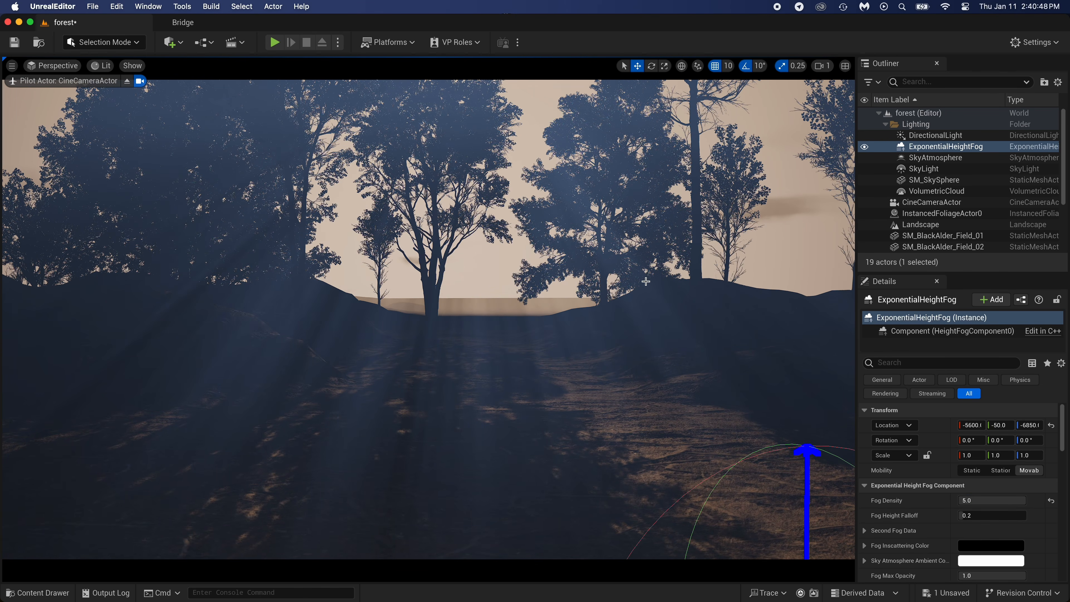
Lower the Fog Density to 2.0 and try several sun directions, settling on a low sun backlighting the trees.
{"action": "key", "text": "ctrl+l"}
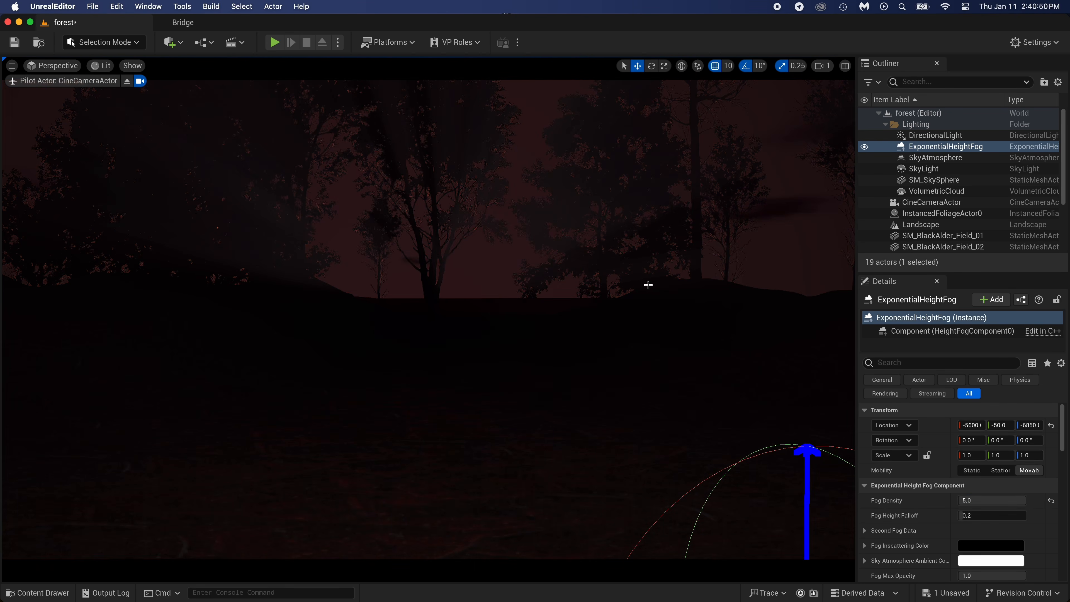
{"action": "key", "text": "ctrl+l"}
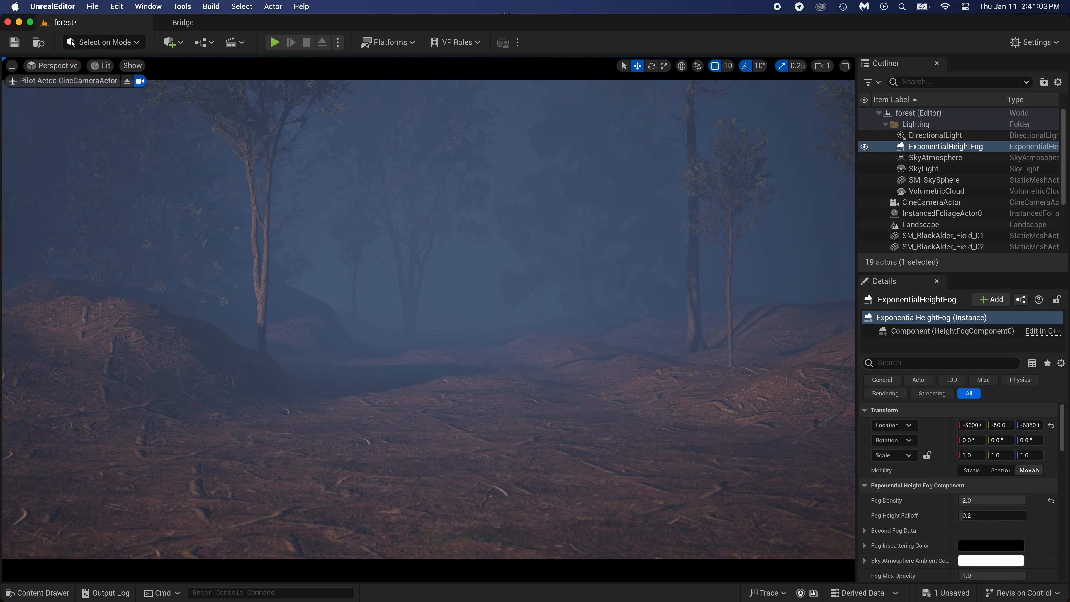
{"action": "key", "text": "ctrl+l"}
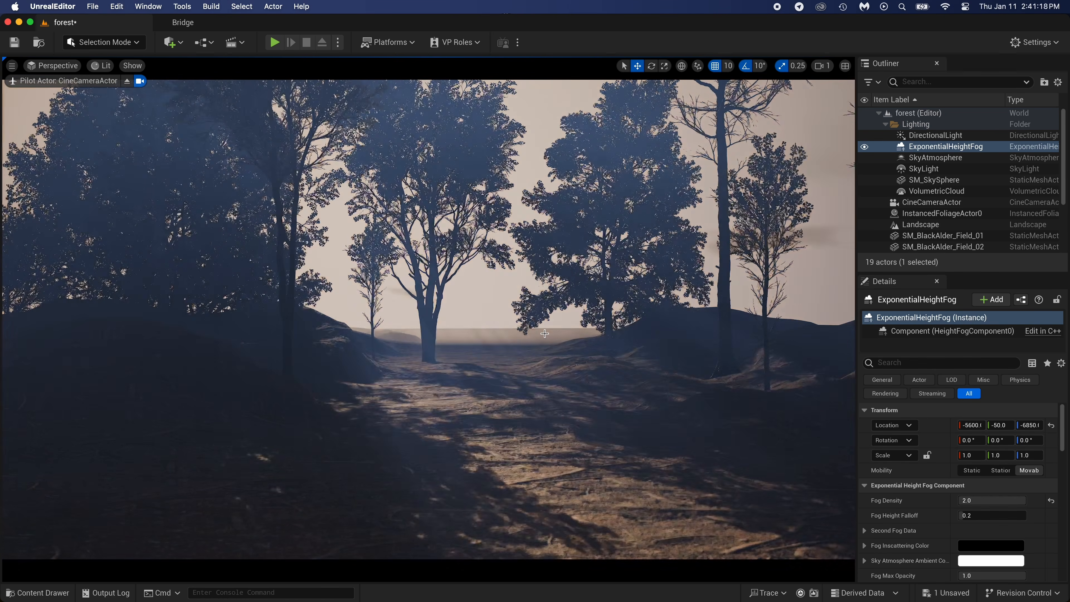
{"action": "key", "text": "ctrl+l"}
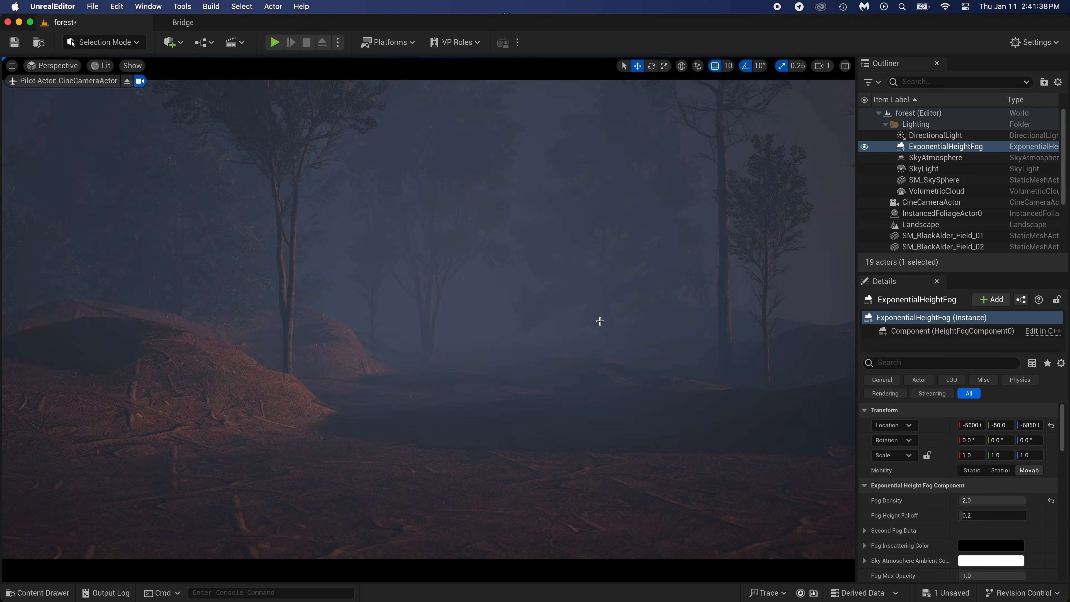
{"action": "key", "text": "ctrl+l"}
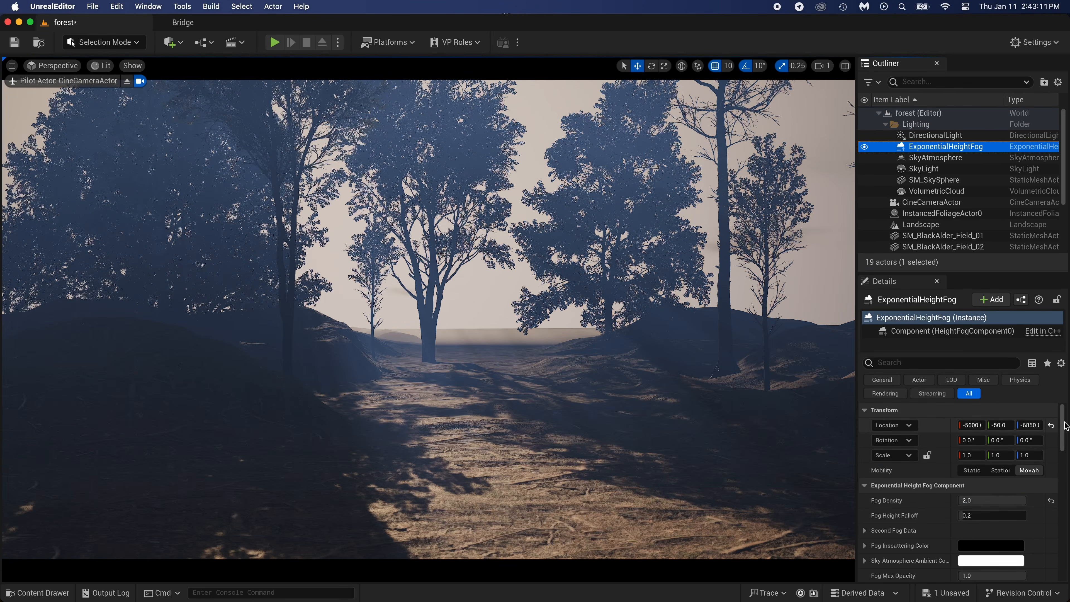
Toggle the height fog's Volumetric Fog option on and off to compare the scene lighting.
{"action": "left_click_drag", "start_coordinate": [1066, 426], "coordinate": [1066, 483]}
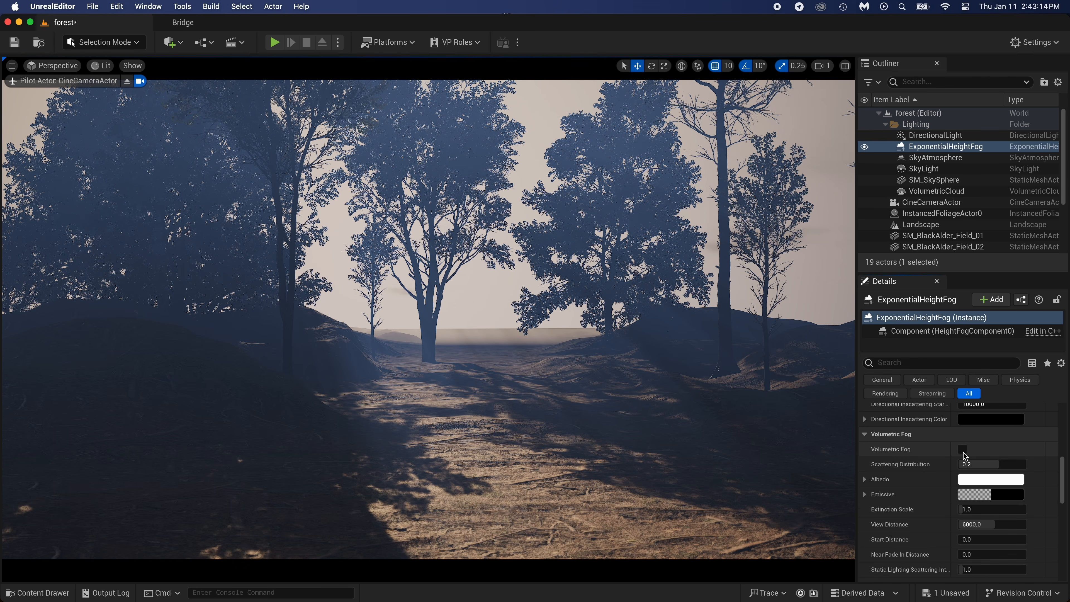
{"action": "left_click", "coordinate": [962, 450]}
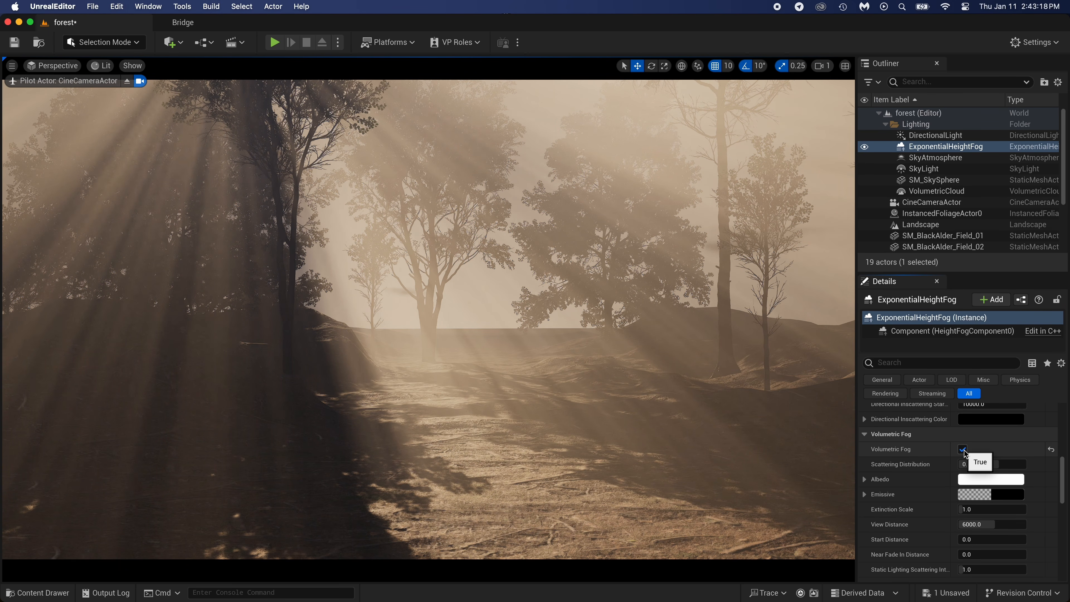
{"action": "left_click", "coordinate": [963, 449]}
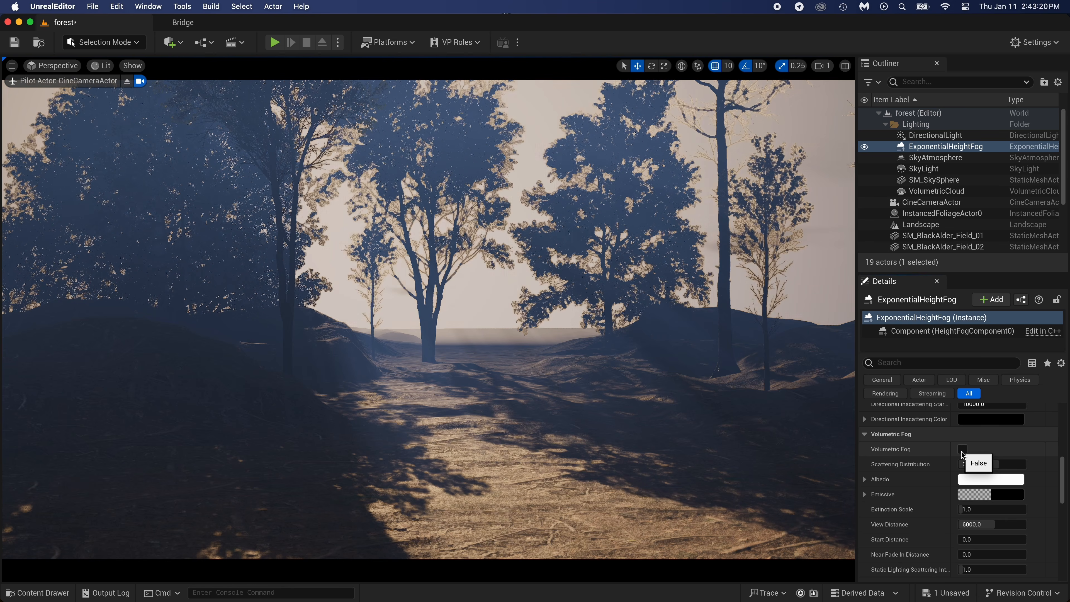
Enable the height fog's Volumetric Fog and turn the sun to light the trees from the front.
{"action": "left_click", "coordinate": [962, 449]}
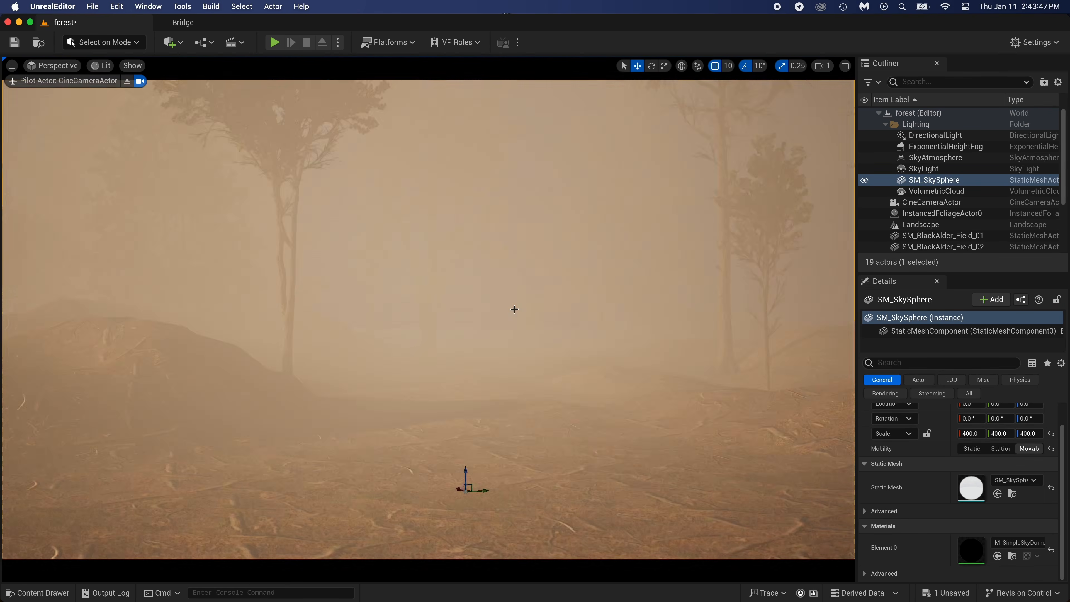
{"action": "key", "text": "ctrl+l"}
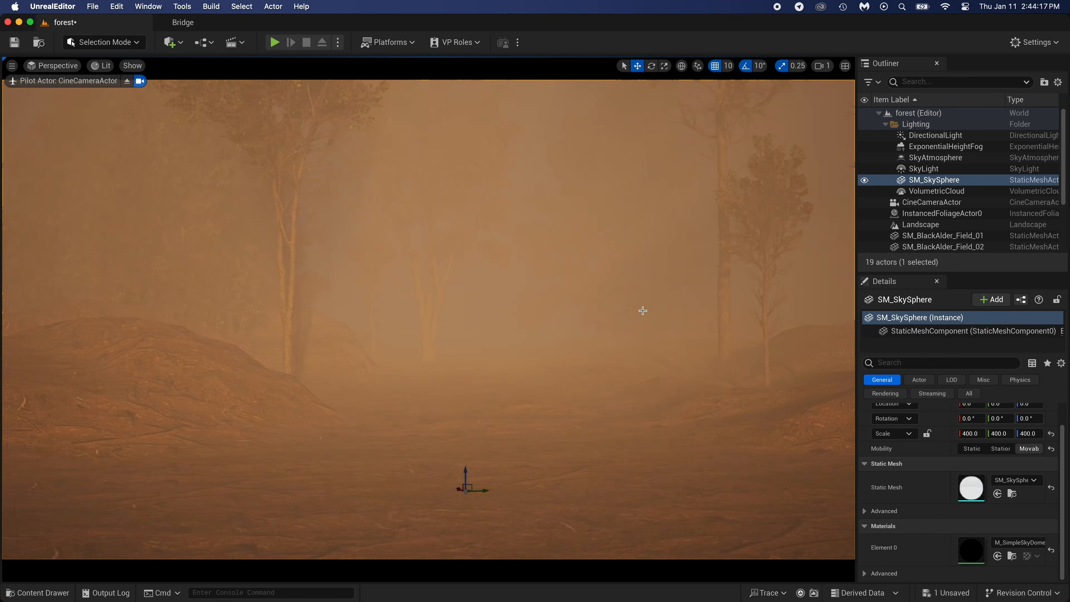
Compare Fog Density values of 0.5 and 5 on the ExponentialHeightFog, ending with 0.5.
{"action": "left_click", "coordinate": [946, 147]}
{"action": "left_click", "coordinate": [1016, 477]}
{"action": "type", "text": "0.5"}
{"action": "key", "text": "Return"}
{"action": "type", "text": "5"}
{"action": "key", "text": "Return"}
{"action": "type", "text": "0.5"}
{"action": "key", "text": "Return"}
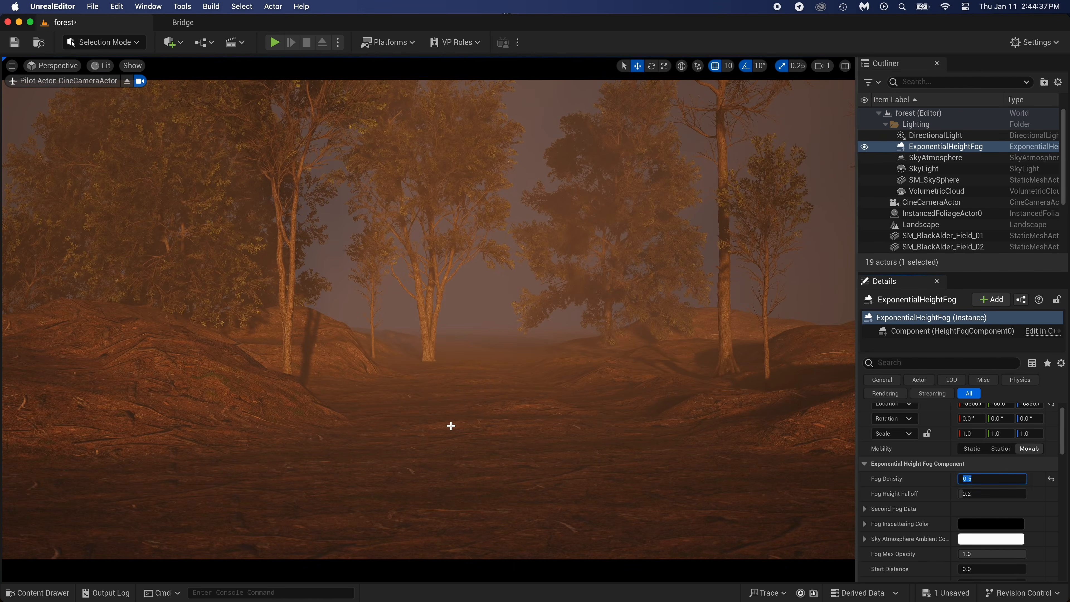
Try several low sun directions, settling on a dim orange glow across the trees and path.
{"action": "left_click", "coordinate": [526, 299]}
{"action": "key", "text": "ctrl+l"}
{"action": "key", "text": "ctrl+l"}
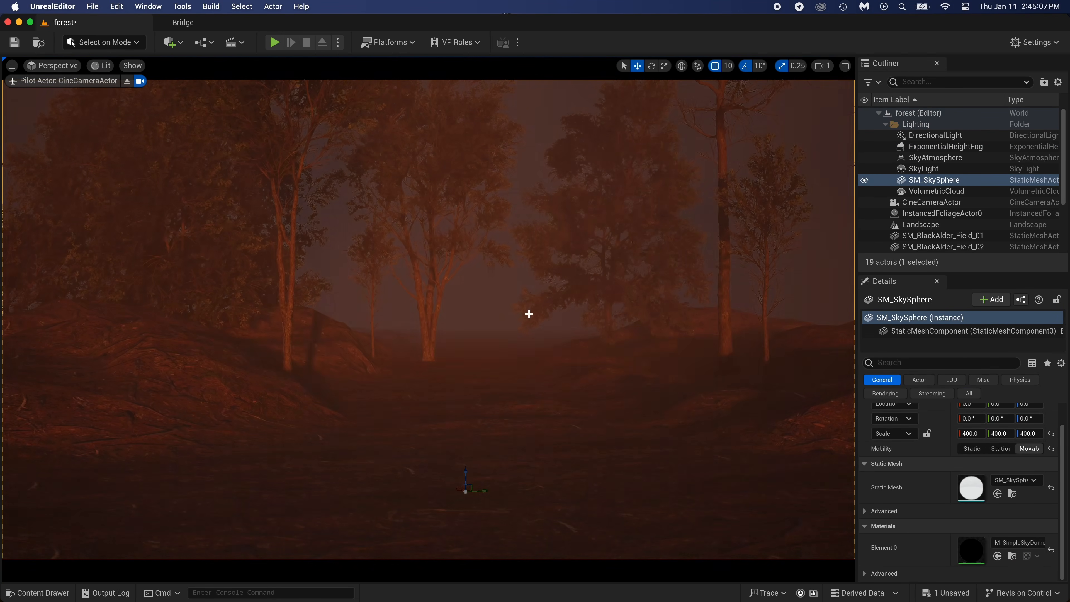
{"action": "key", "text": "ctrl+l"}
Set the DirectionalLight's Intensity to 4.0 lux and its Light Color to pale blue, about hex sRGB 99B4FF.
{"action": "left_click", "coordinate": [934, 169]}
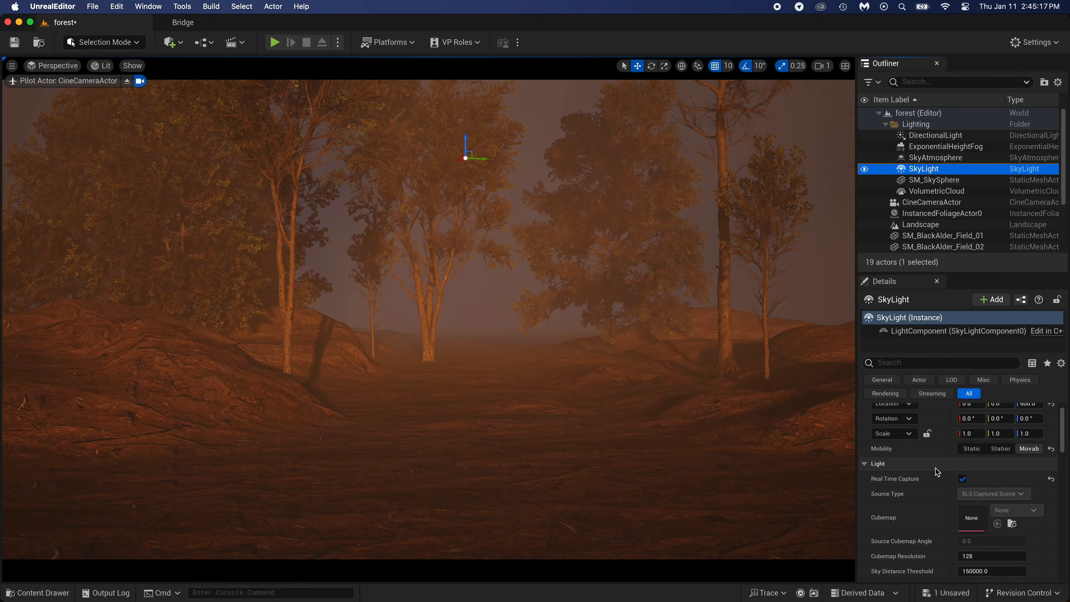
{"action": "scroll", "coordinate": [936, 471], "scroll_direction": "down", "scroll_amount": 2}
{"action": "left_click", "coordinate": [930, 136]}
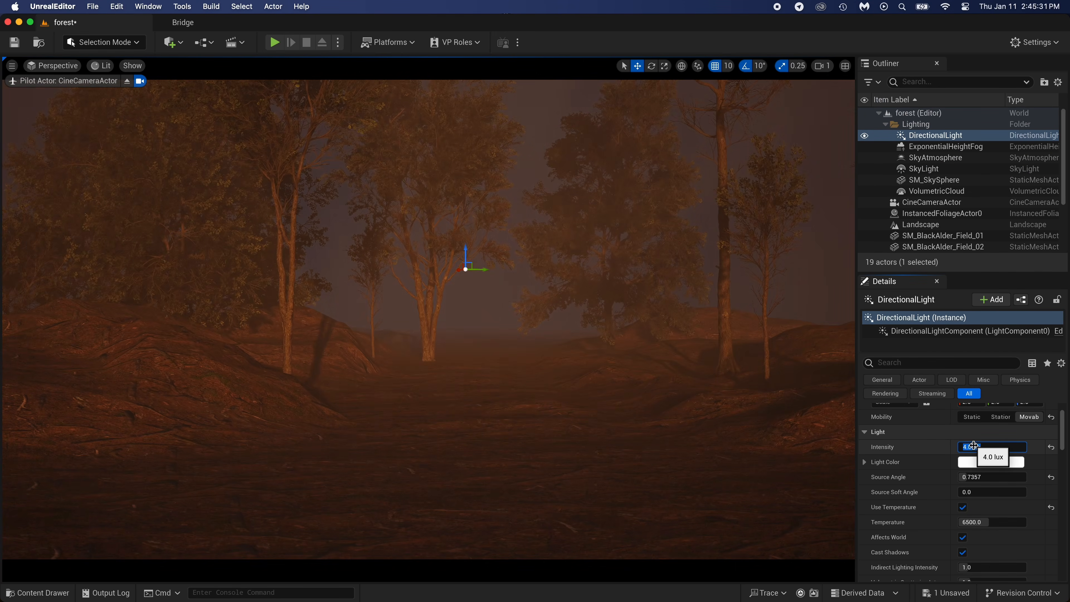
{"action": "left_click", "coordinate": [965, 462]}
{"action": "left_click", "coordinate": [775, 342]}
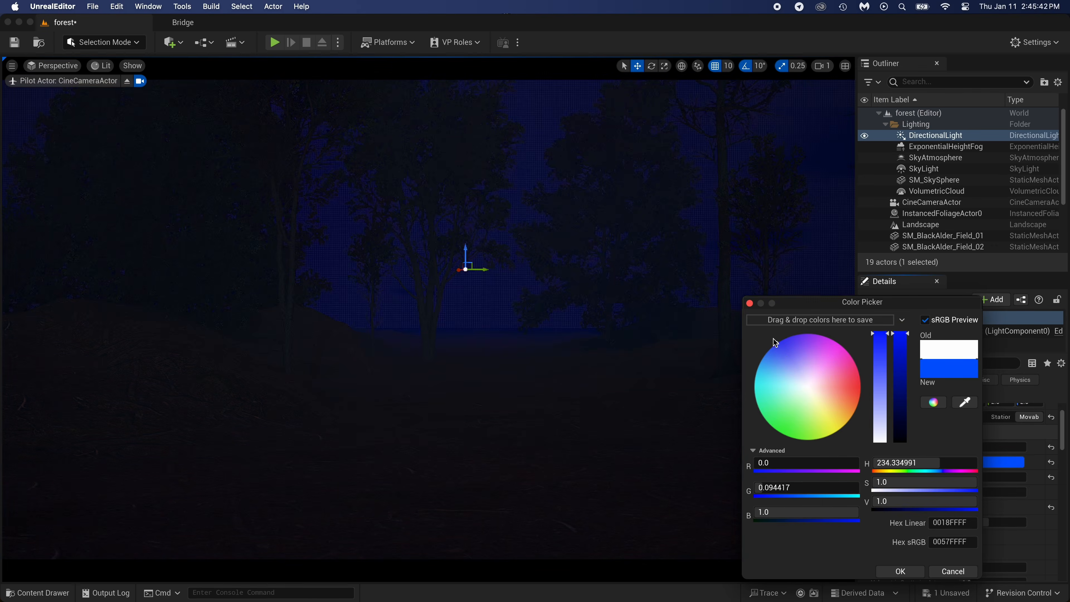
{"action": "left_click_drag", "start_coordinate": [776, 343], "coordinate": [783, 360]}
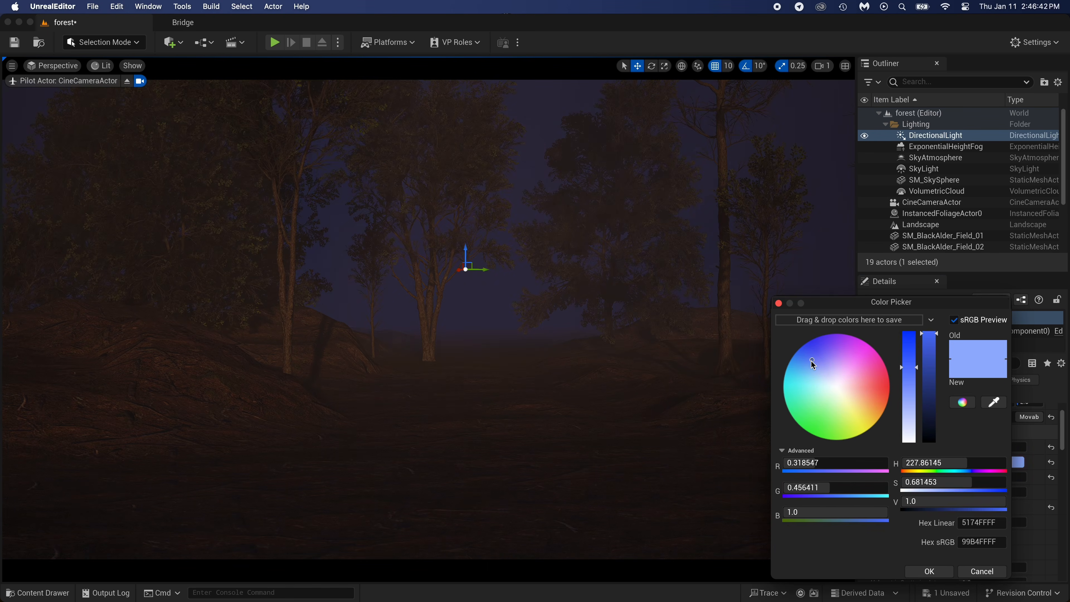
{"action": "left_click", "coordinate": [901, 571]}
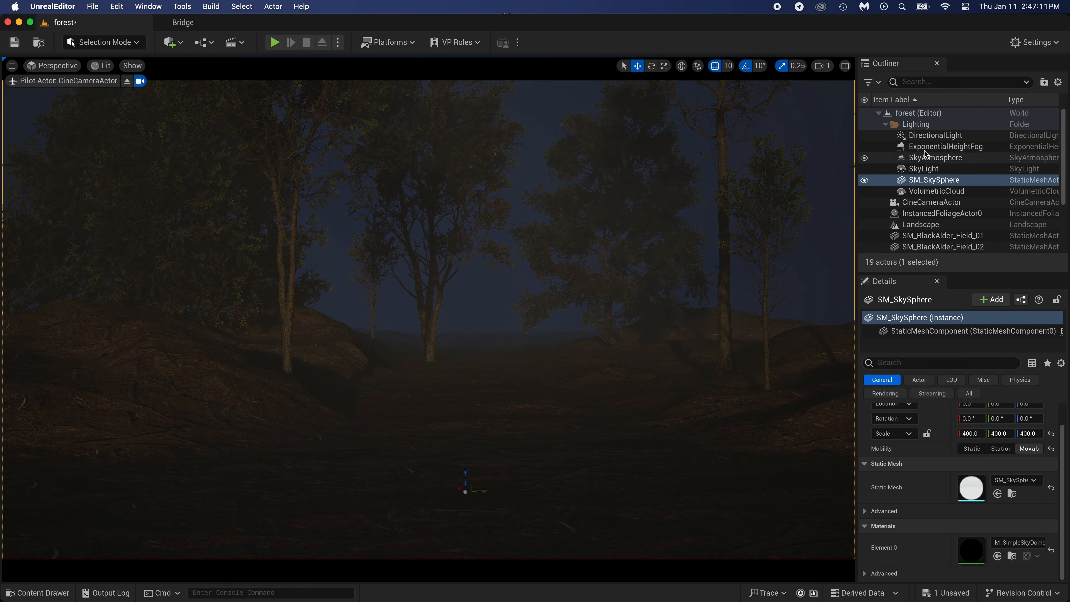
Tint the height fog's sky atmosphere ambient colour pale yellow-green, and try a different Fog Height Falloff before undoing it.
{"action": "left_click", "coordinate": [946, 146]}
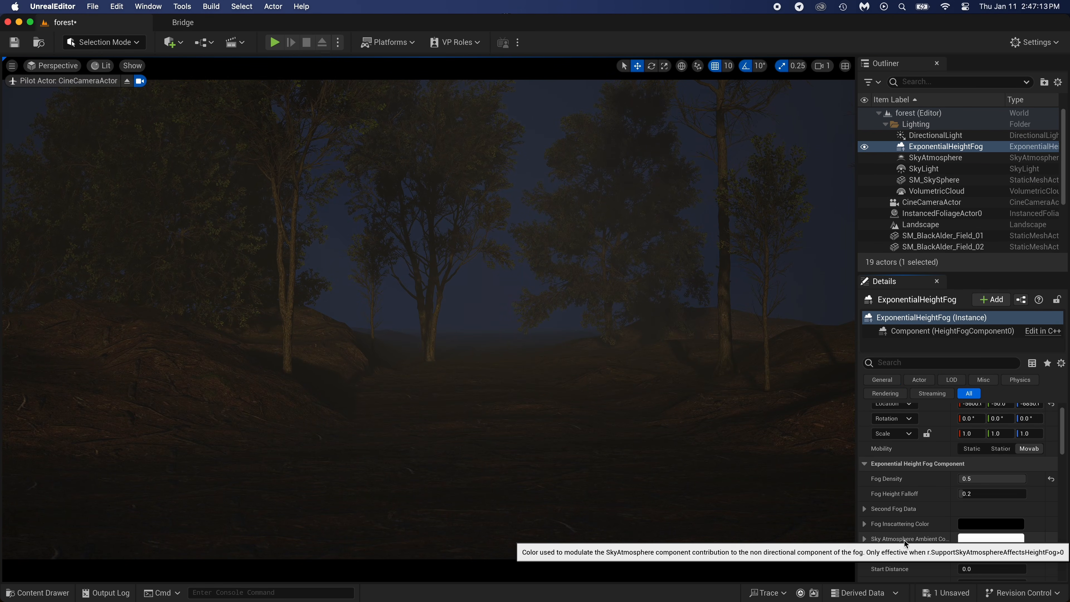
{"action": "left_click", "coordinate": [991, 540]}
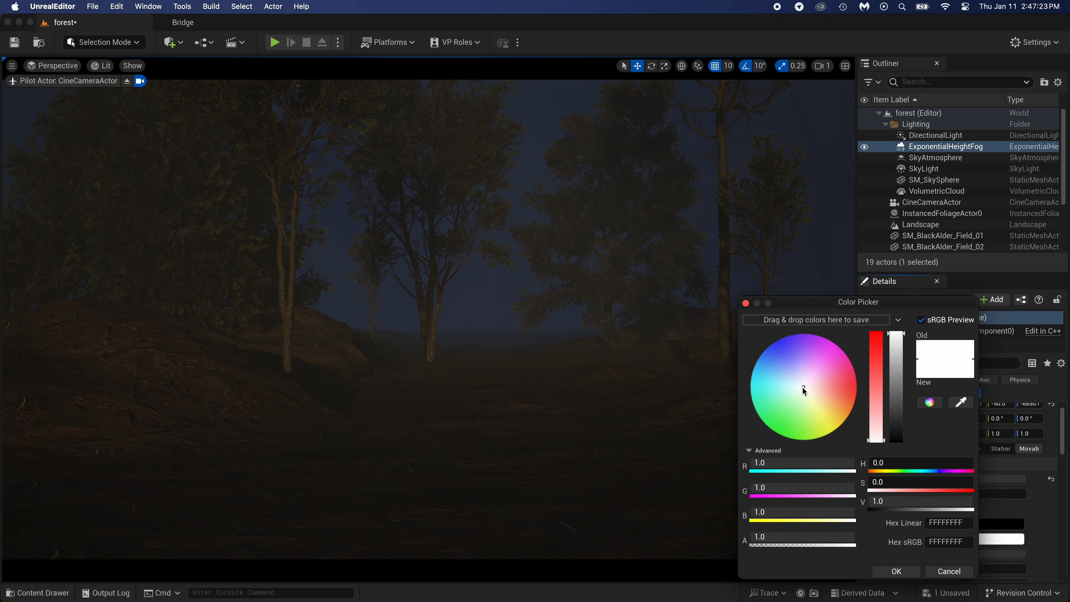
{"action": "left_click_drag", "start_coordinate": [802, 387], "coordinate": [810, 411]}
{"action": "left_click", "coordinate": [896, 571]}
{"action": "left_click_drag", "start_coordinate": [978, 495], "coordinate": [963, 495]}
{"action": "key", "text": "super+z"}
Raise the DirectionalLight's Intensity to 6.0 lux.
{"action": "left_click_drag", "start_coordinate": [986, 479], "coordinate": [996, 479]}
{"action": "left_click", "coordinate": [996, 479]}
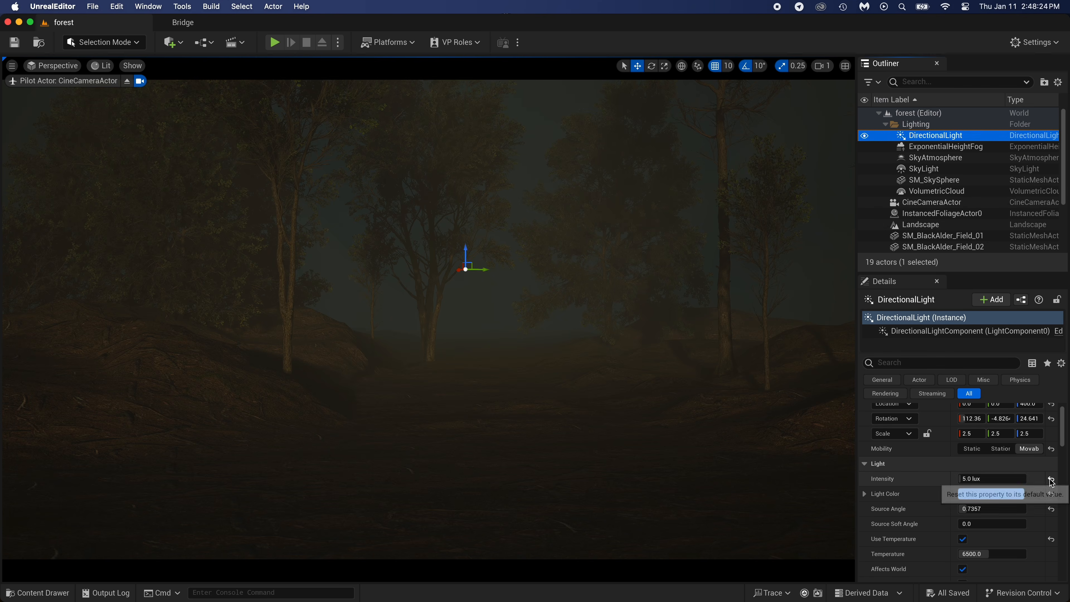
{"action": "left_click_drag", "start_coordinate": [1013, 478], "coordinate": [1013, 479]}
{"action": "left_click", "coordinate": [1013, 479]}
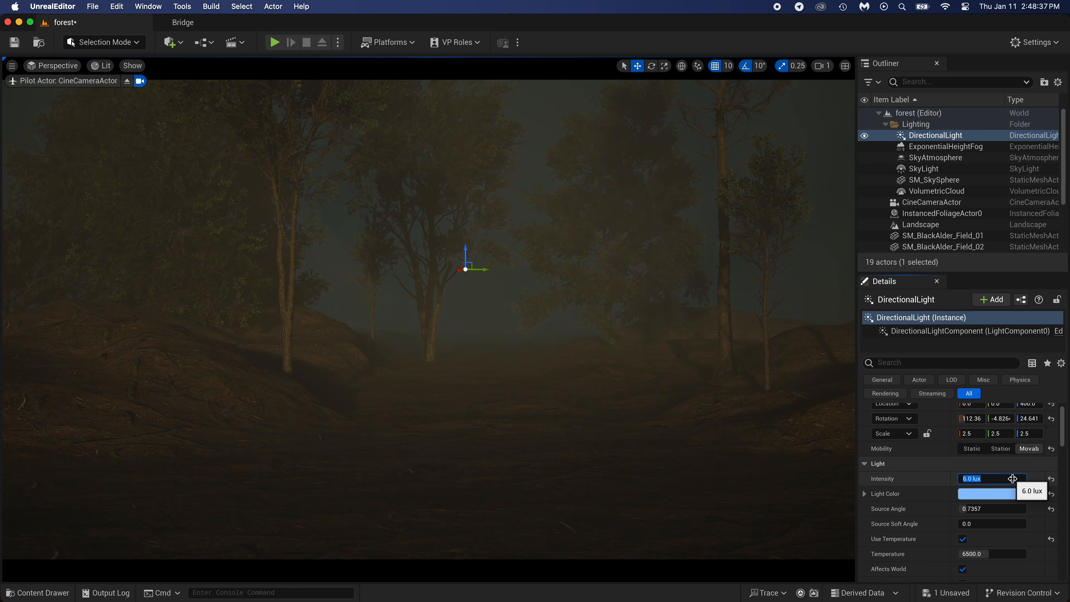
Undo the last sun direction changes.
{"action": "left_click", "coordinate": [481, 308]}
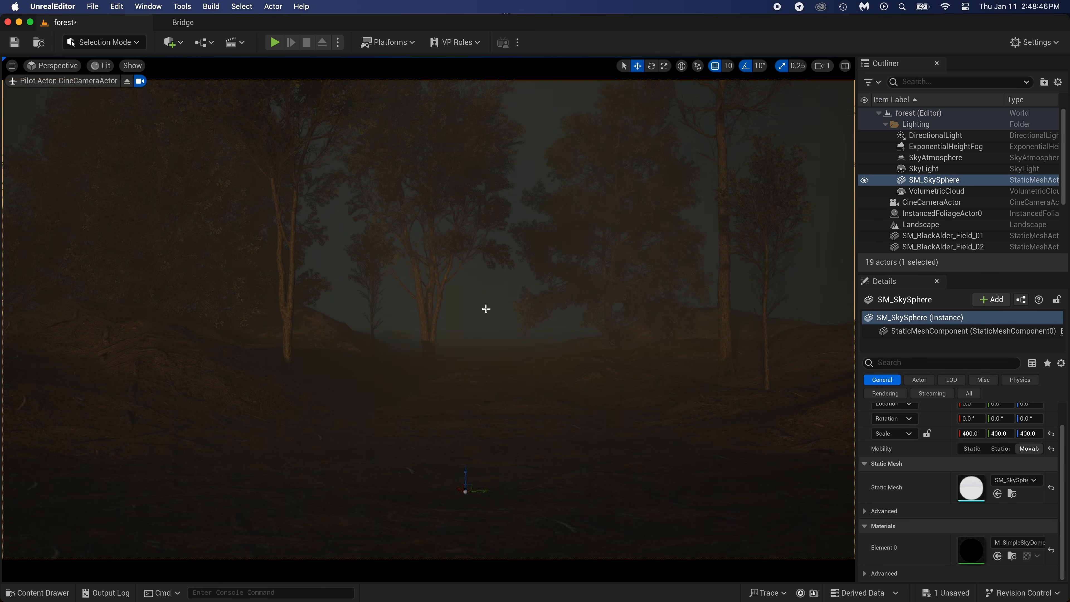
{"action": "key", "text": "super+z"}
{"action": "key", "text": "super+z"}
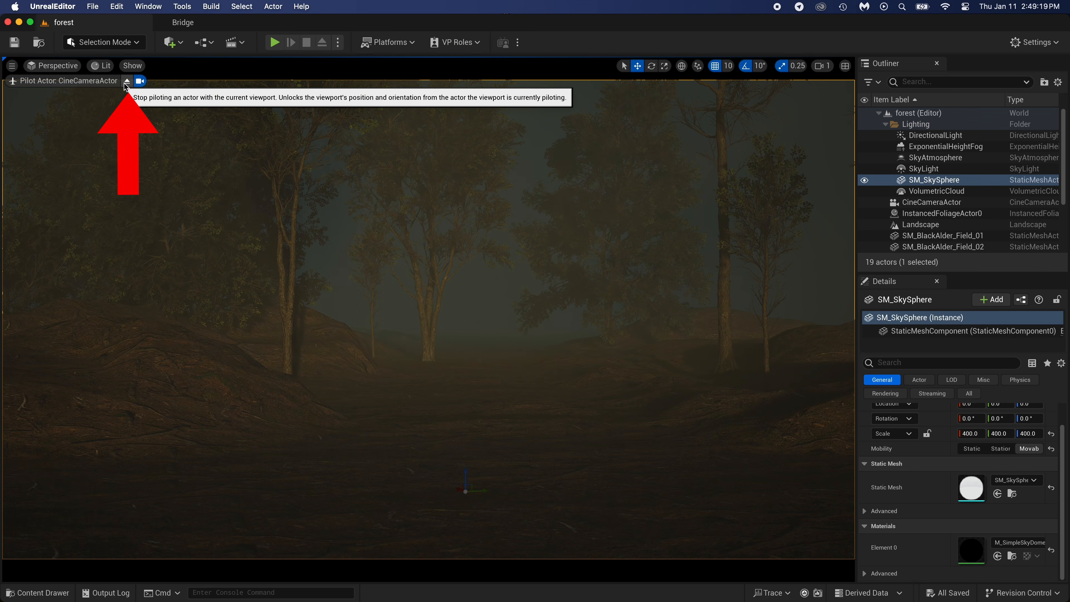
Stop piloting the CineCameraActor, move to an overview of the path and switch to Foliage mode.
{"action": "left_click", "coordinate": [127, 81]}
{"action": "key", "text": "e"}
{"action": "right_click_drag", "start_coordinate": [428, 319], "coordinate": [434, 337]}
{"action": "key", "text": "w"}
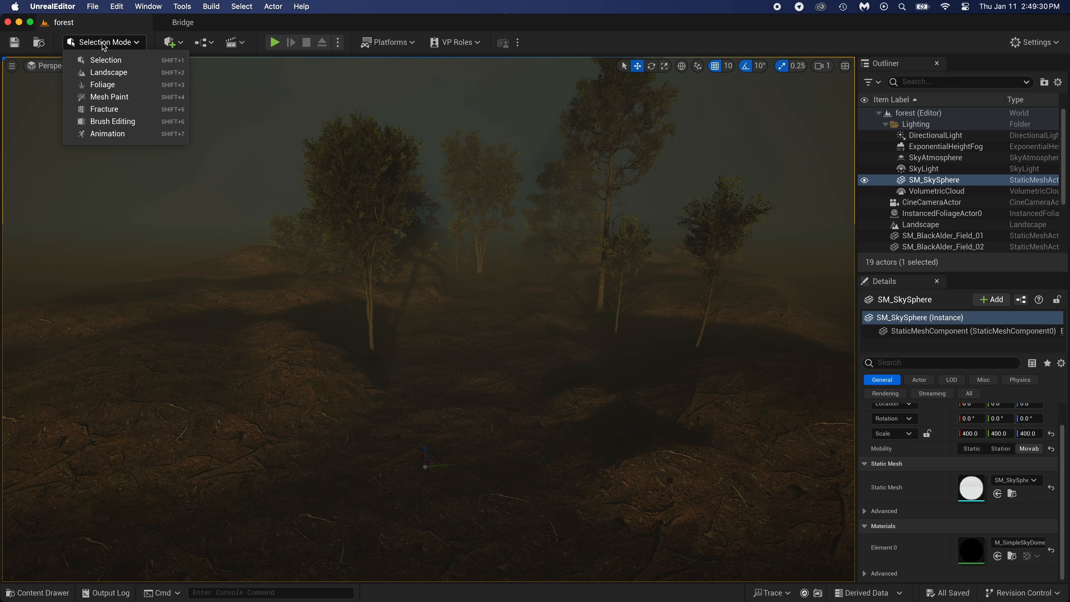
{"action": "left_click", "coordinate": [104, 87]}
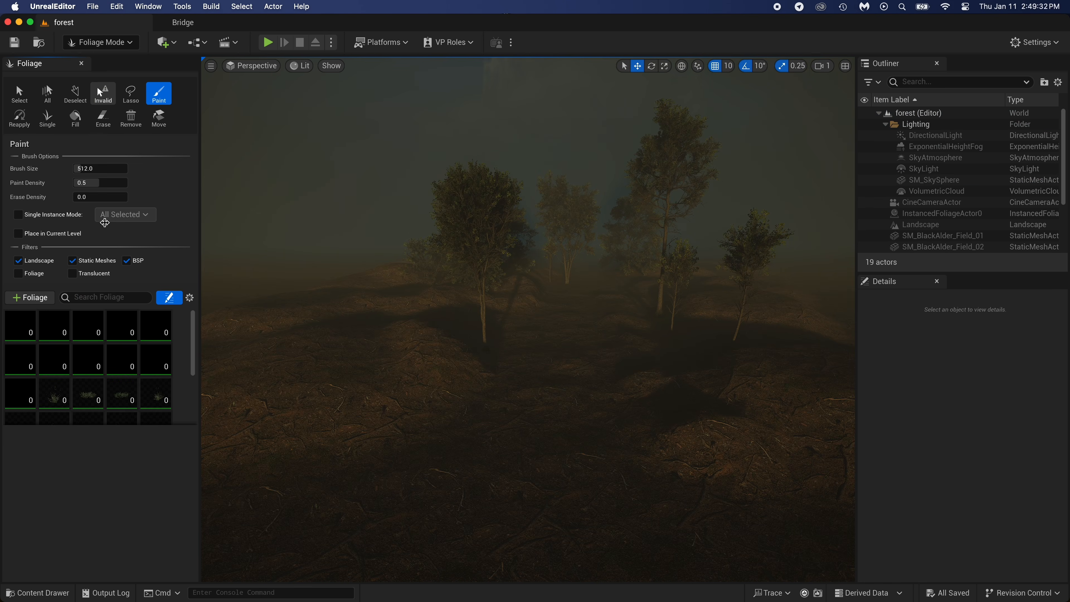
Select and activate all foliage types in the palette, from Common Hemp Nettle to Wild Grass.
{"action": "scroll", "coordinate": [110, 359], "scroll_direction": "down", "scroll_amount": 3}
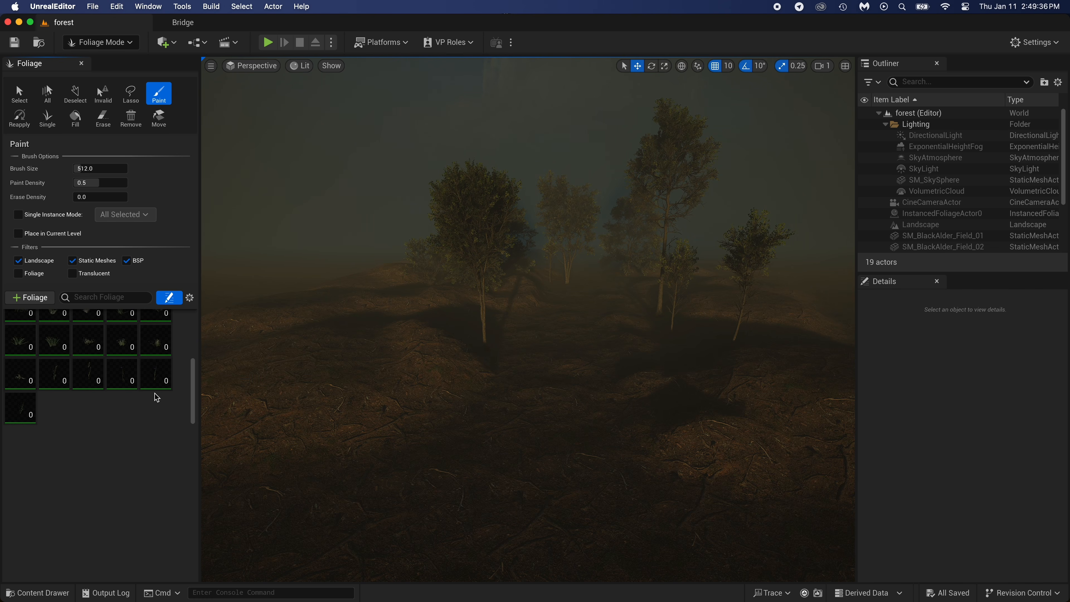
{"action": "scroll", "coordinate": [156, 397], "scroll_direction": "up", "scroll_amount": 3}
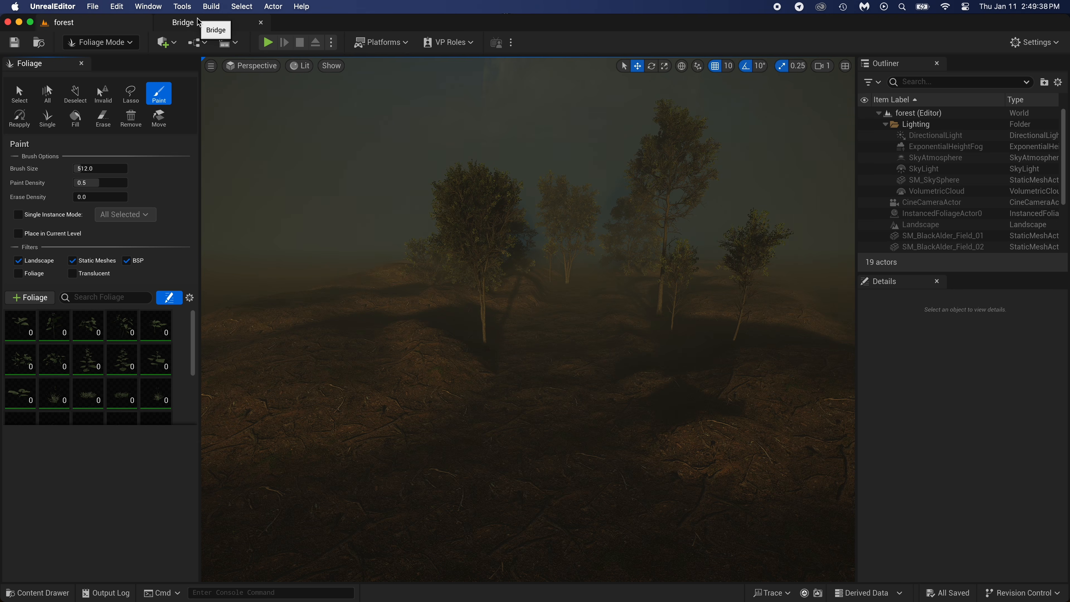
{"action": "left_click", "coordinate": [29, 329]}
{"action": "scroll", "coordinate": [43, 345], "scroll_direction": "down", "scroll_amount": 15}
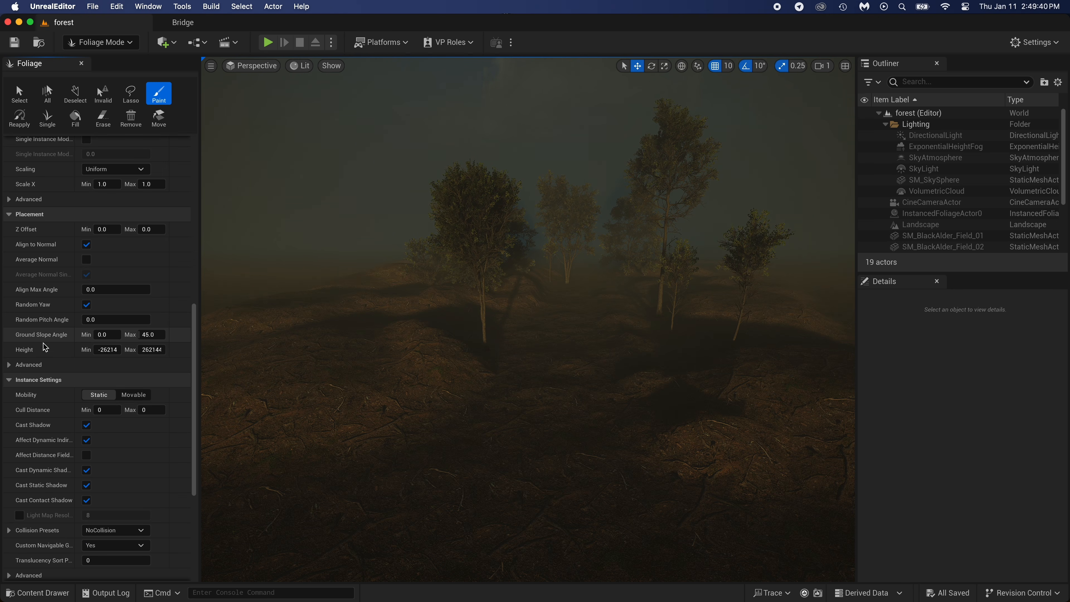
{"action": "scroll", "coordinate": [141, 342], "scroll_direction": "up", "scroll_amount": 10}
{"action": "scroll", "coordinate": [38, 332], "scroll_direction": "up", "scroll_amount": 5}
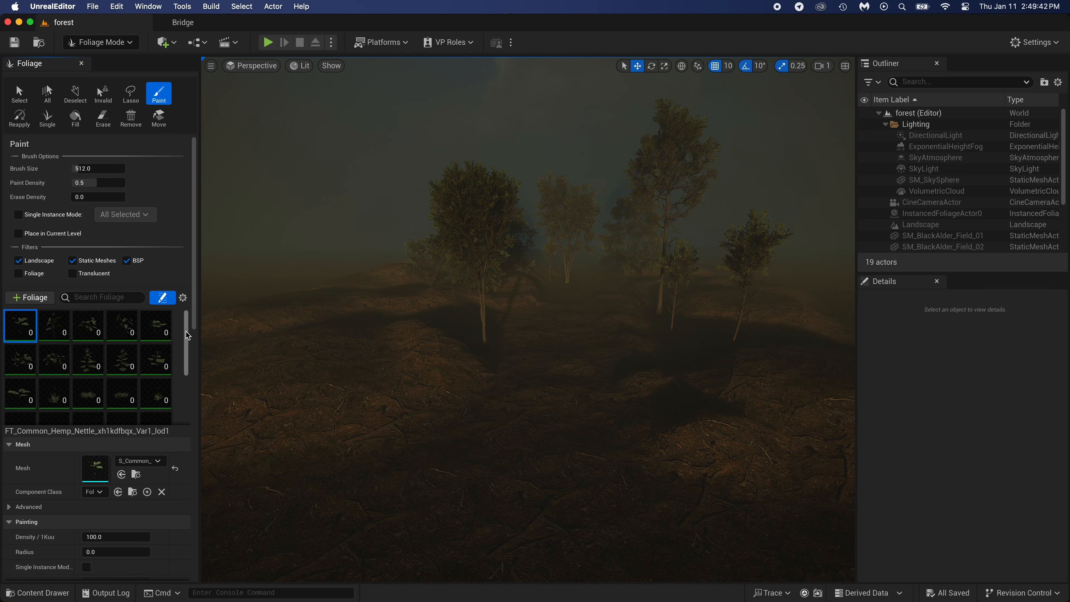
{"action": "left_click_drag", "start_coordinate": [188, 336], "coordinate": [184, 396]}
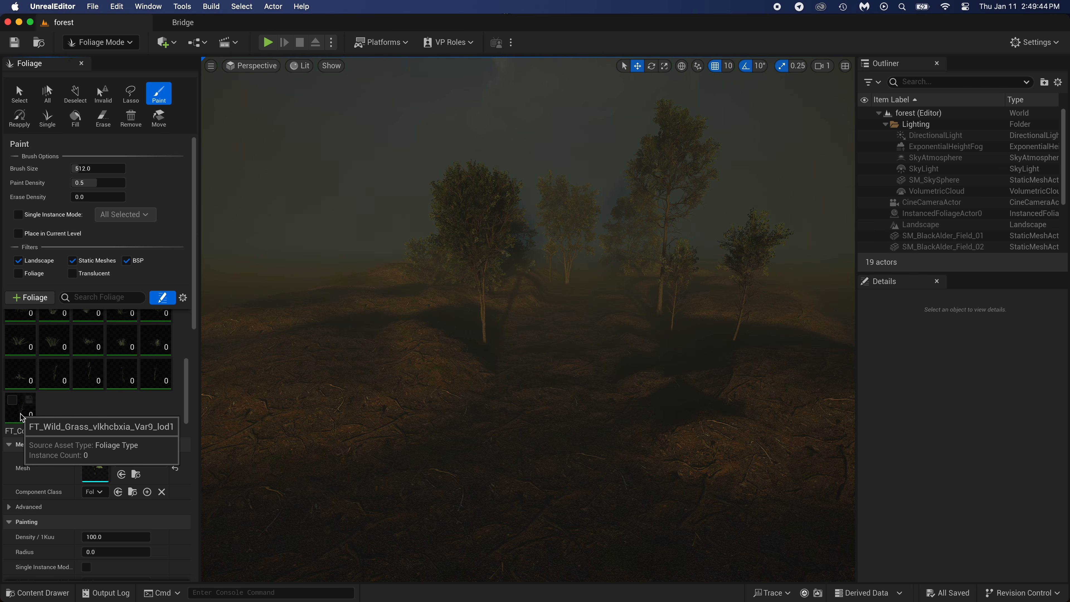
{"action": "scroll", "coordinate": [116, 400], "scroll_direction": "up", "scroll_amount": 3}
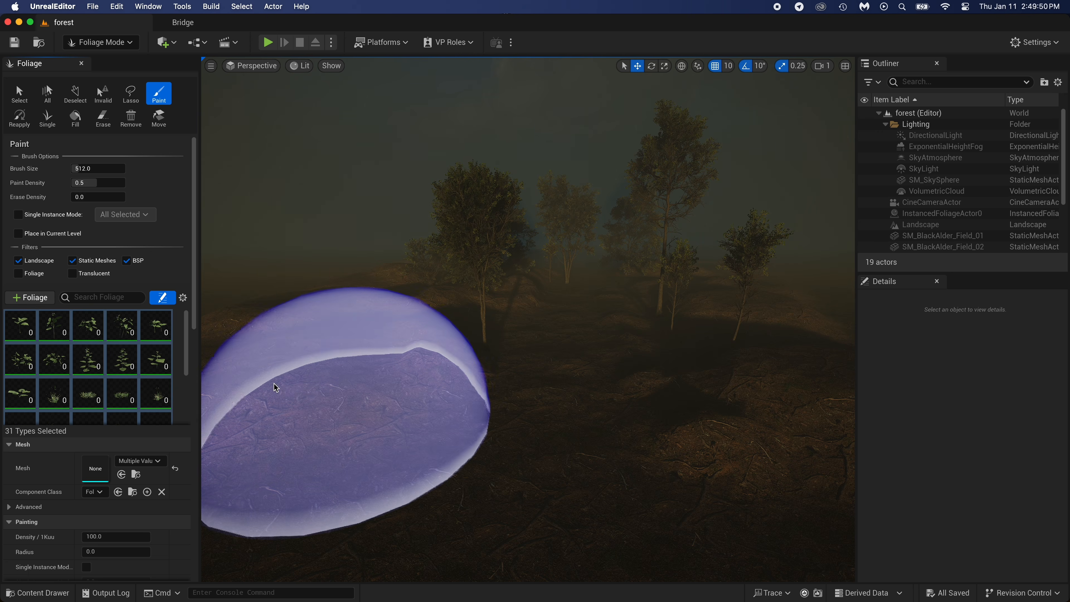
Try painting a patch with all foliage types on the ground near the path, and undo it.
{"action": "left_click", "coordinate": [569, 389]}
{"action": "mouse_move", "coordinate": [569, 350]}
{"action": "right_mouse_down"}
{"action": "mouse_move", "coordinate": [569, 368]}
{"action": "mouse_move", "coordinate": [432, 362]}
{"action": "mouse_move", "coordinate": [567, 346]}
{"action": "right_mouse_up"}
{"action": "key", "text": "w"}
{"action": "key", "text": "super+z"}
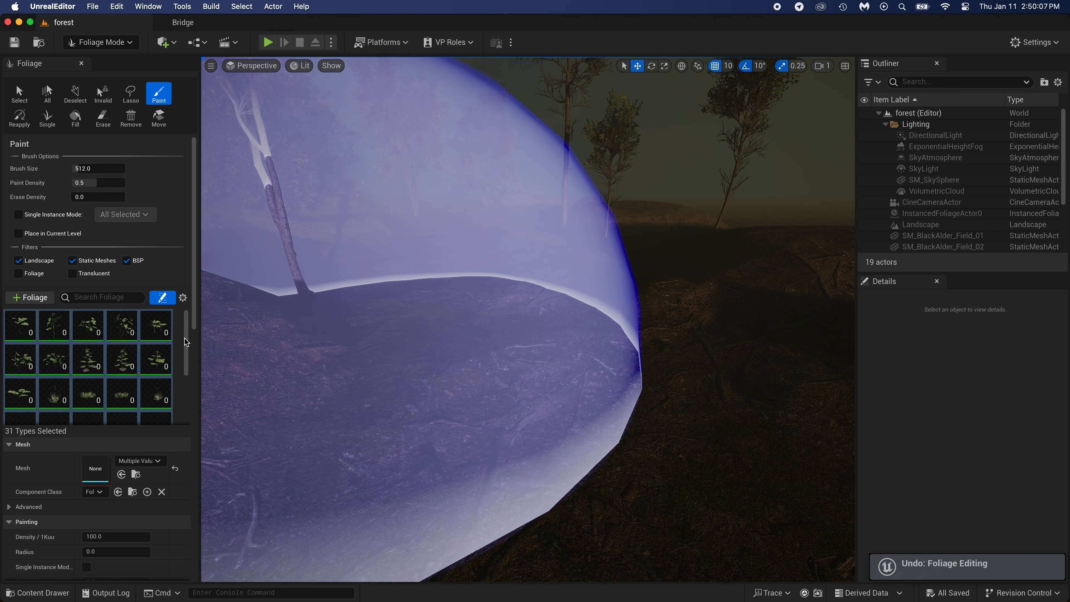
Deactivate the hemp nettle and burdock foliage types, keep the wild grass active and set Paint Density to 1.0.
{"action": "left_click_drag", "start_coordinate": [187, 340], "coordinate": [184, 393]}
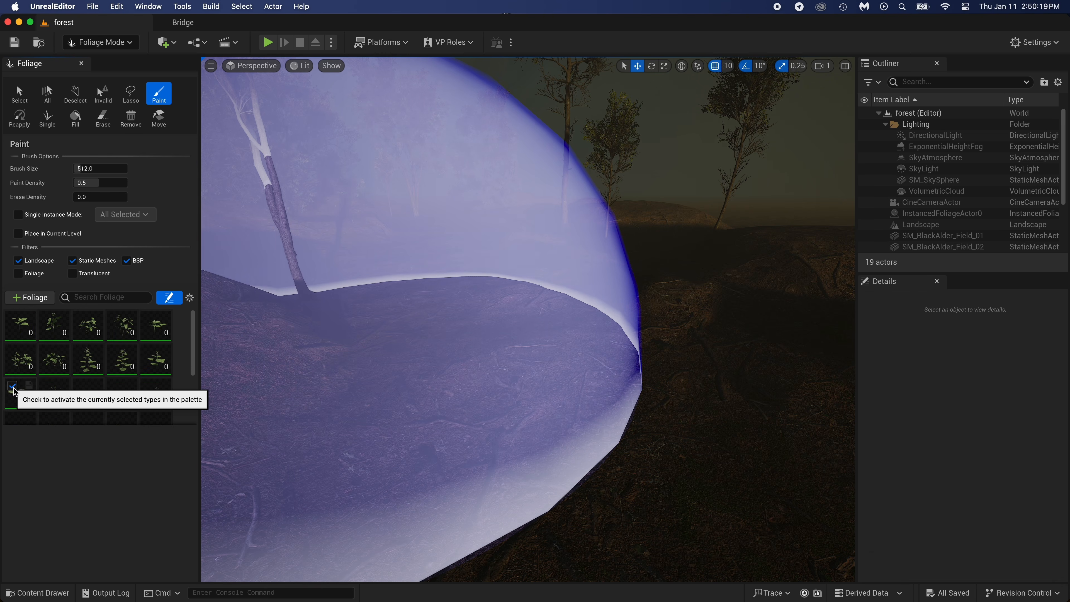
{"action": "left_click", "coordinate": [12, 354]}
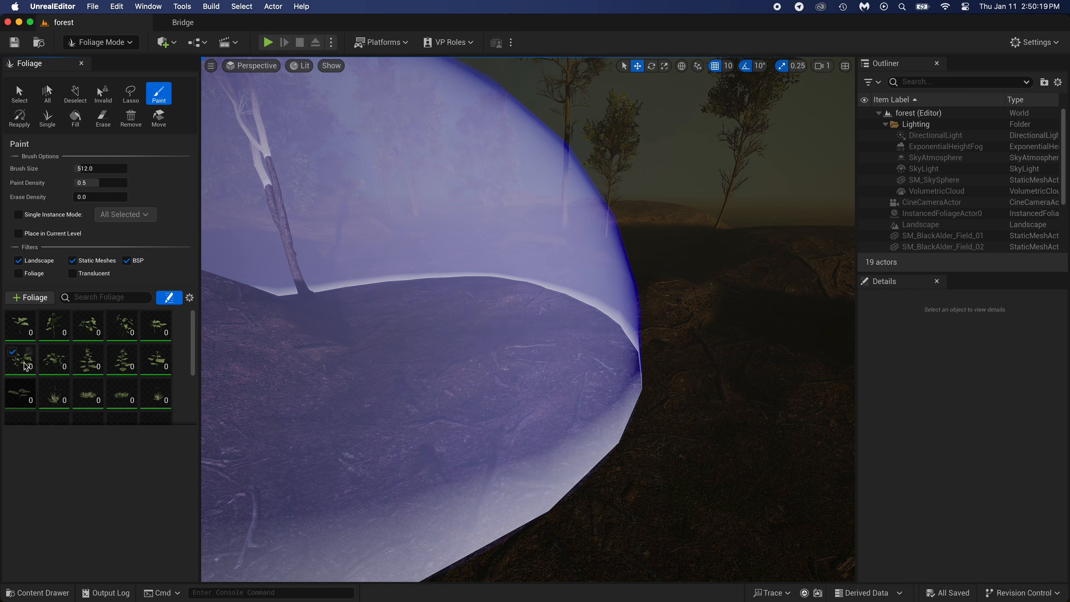
{"action": "left_click", "coordinate": [12, 355]}
{"action": "left_click", "coordinate": [46, 353]}
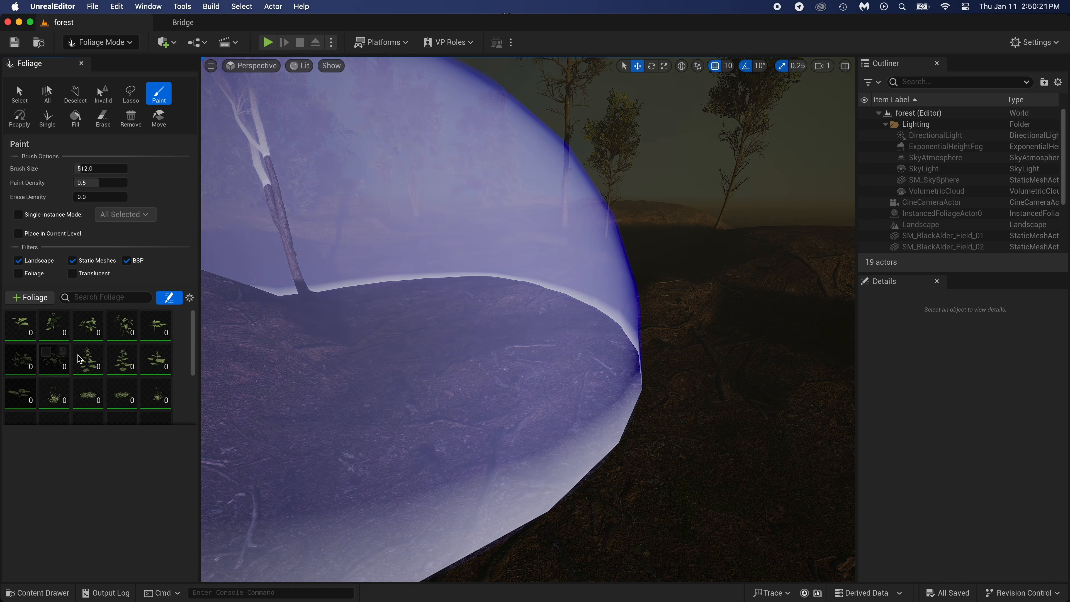
{"action": "left_click", "coordinate": [79, 354]}
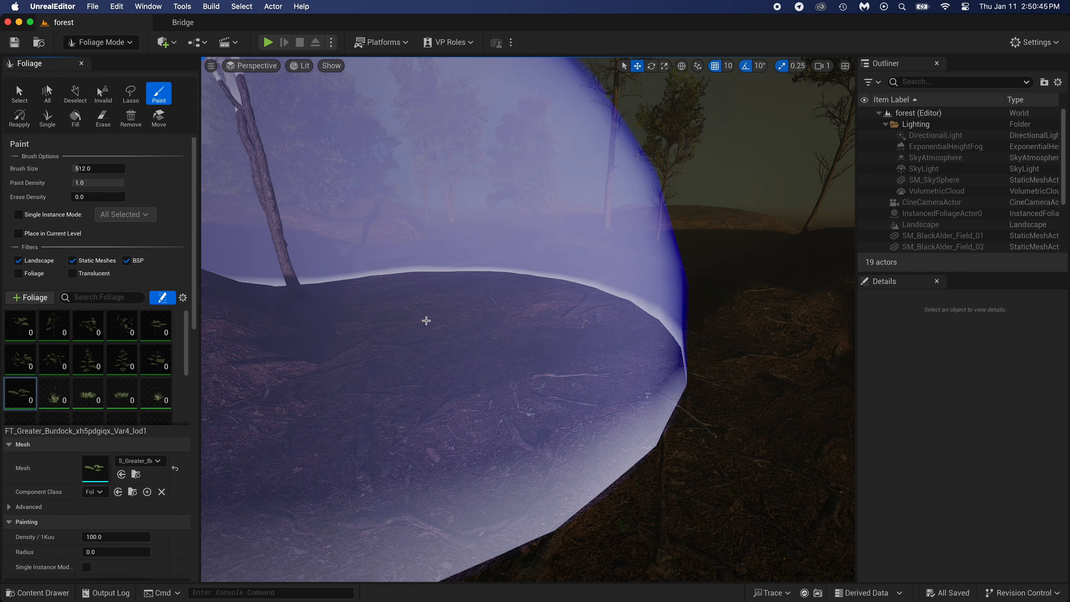
Try painting wild grass patches with Paint Density 1.0 and 0.195, undoing each one.
{"action": "left_click", "coordinate": [425, 318]}
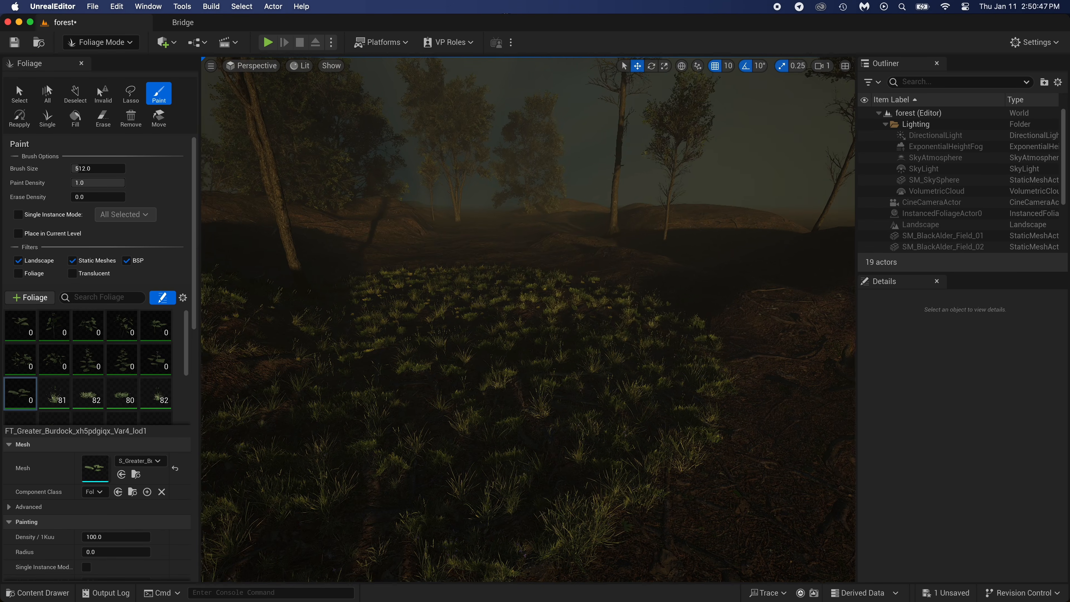
{"action": "key", "text": "super+z"}
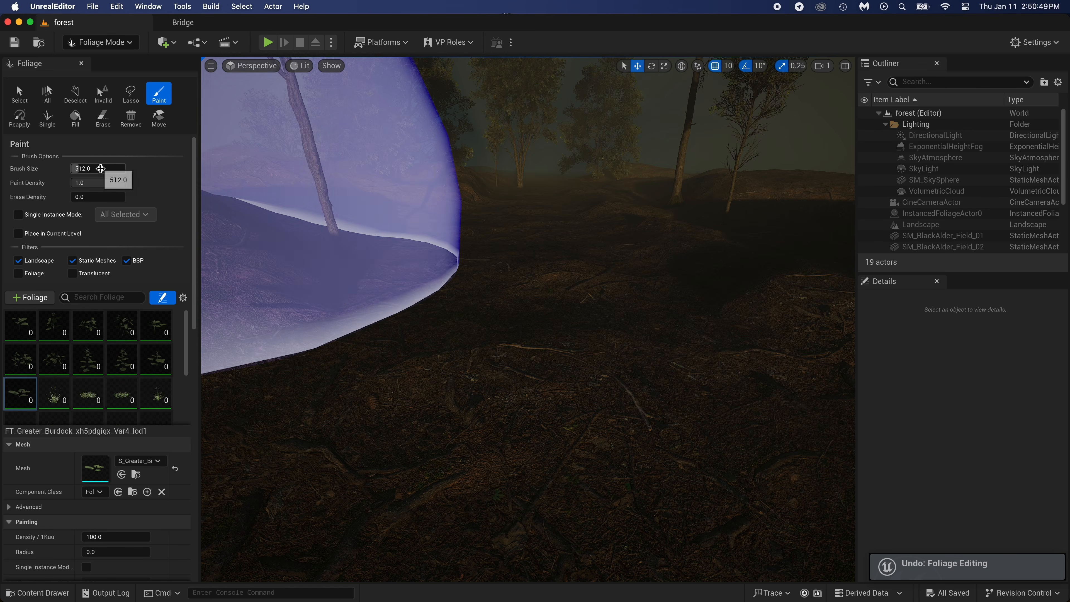
{"action": "left_click", "coordinate": [501, 325]}
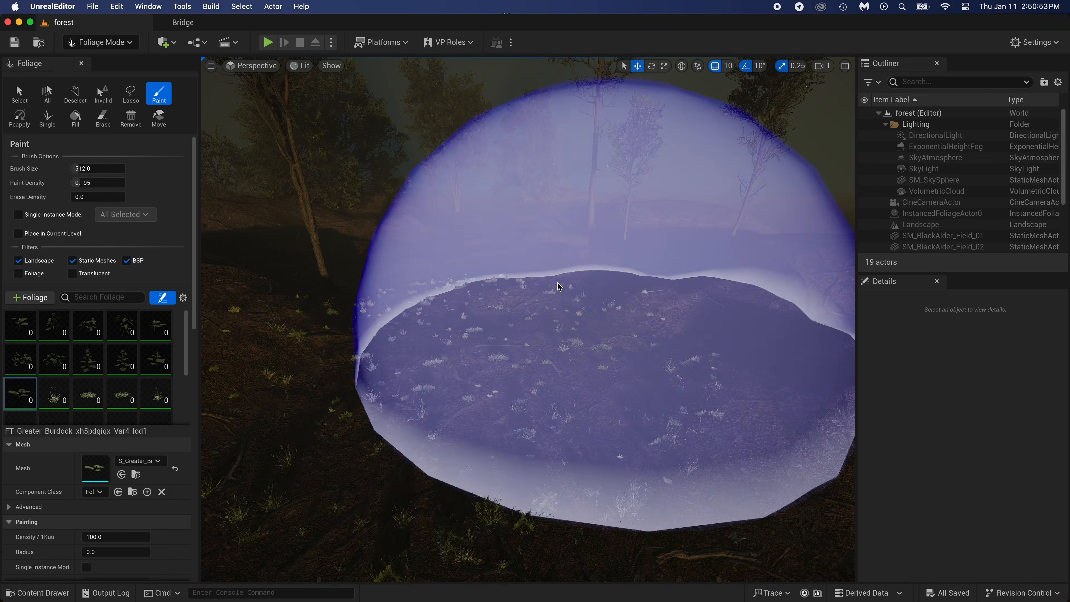
{"action": "key", "text": "super+z"}
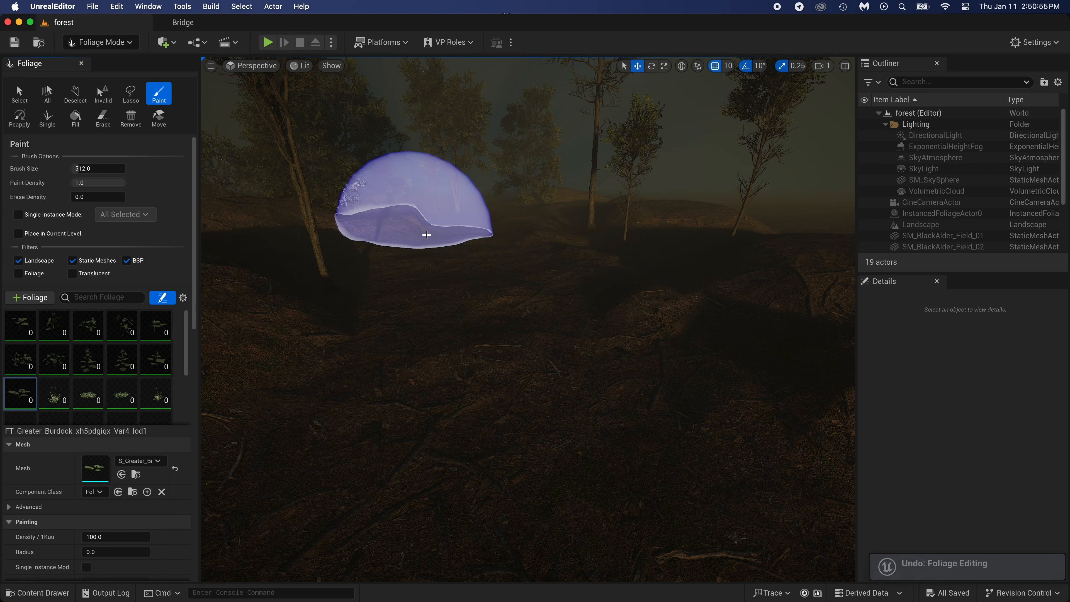
Try painting wild grass around the trees from above, inspect it at ground level and undo it.
{"action": "mouse_move", "coordinate": [477, 180]}
{"action": "right_mouse_down"}
{"action": "mouse_move", "coordinate": [477, 248]}
{"action": "mouse_move", "coordinate": [442, 236]}
{"action": "right_mouse_up"}
{"action": "key", "text": "s"}
{"action": "key", "text": "d"}
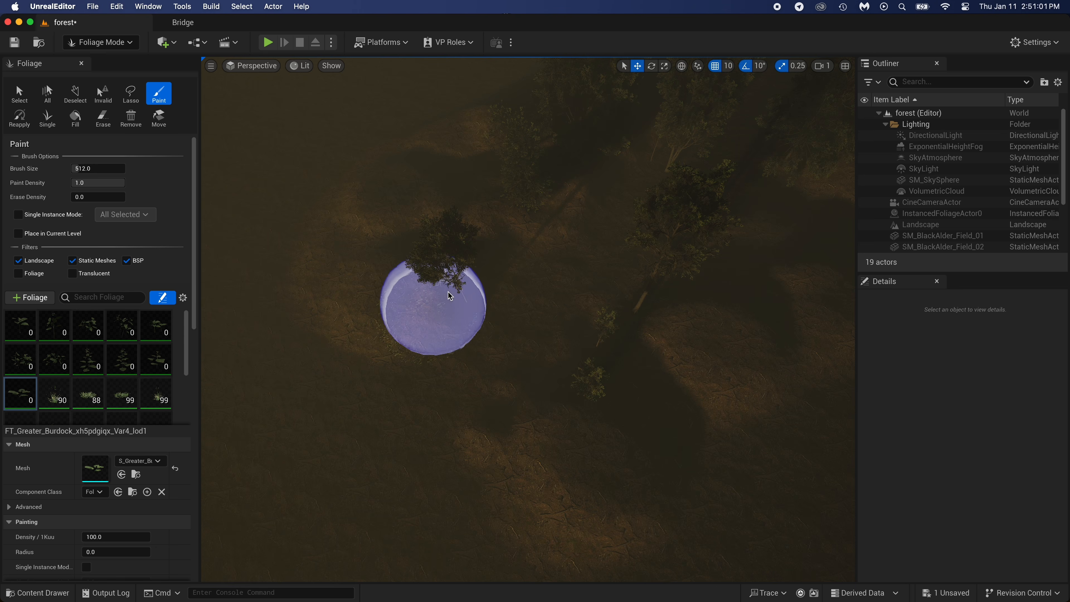
{"action": "mouse_move", "coordinate": [539, 221]}
{"action": "left_mouse_down"}
{"action": "mouse_move", "coordinate": [567, 174]}
{"action": "mouse_move", "coordinate": [456, 221]}
{"action": "left_mouse_up"}
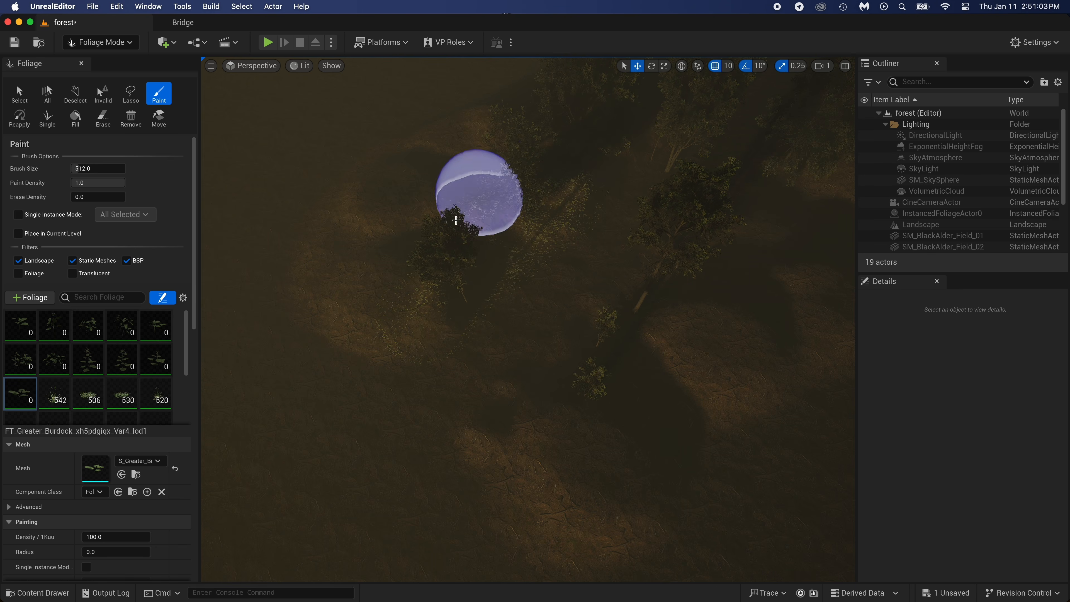
{"action": "mouse_move", "coordinate": [378, 332]}
{"action": "right_mouse_down"}
{"action": "mouse_move", "coordinate": [386, 263]}
{"action": "mouse_move", "coordinate": [415, 270]}
{"action": "mouse_move", "coordinate": [381, 270]}
{"action": "right_mouse_up"}
{"action": "key", "text": "w"}
{"action": "key", "text": "super+z"}
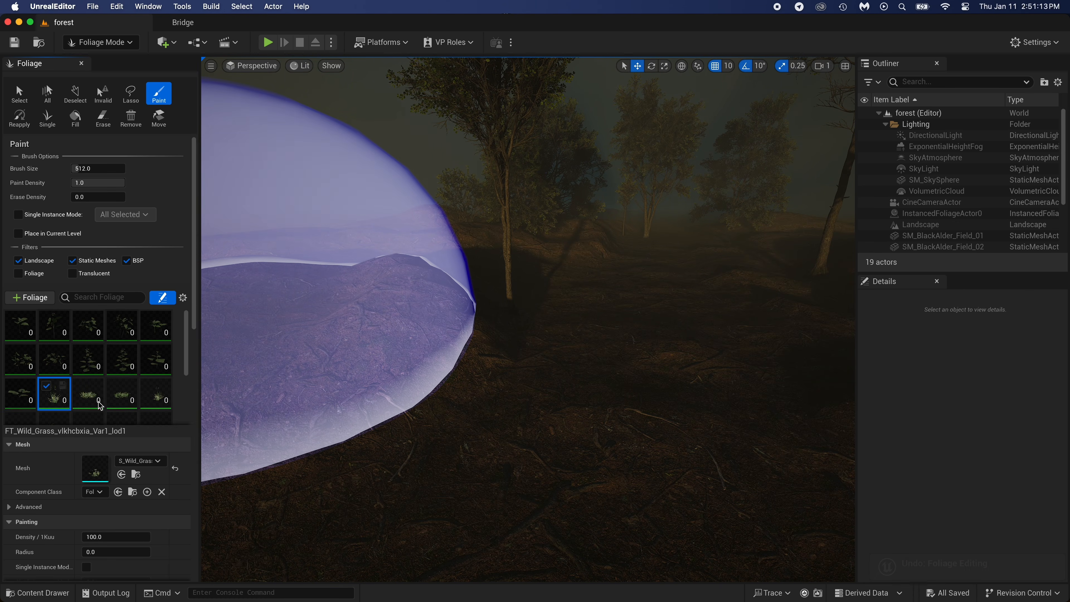
Activate all 20 wild grass foliage types together and set their Density / 1Kuu to 500.
{"action": "scroll", "coordinate": [100, 406], "scroll_direction": "down", "scroll_amount": 10}
{"action": "scroll", "coordinate": [97, 407], "scroll_direction": "up", "scroll_amount": 8}
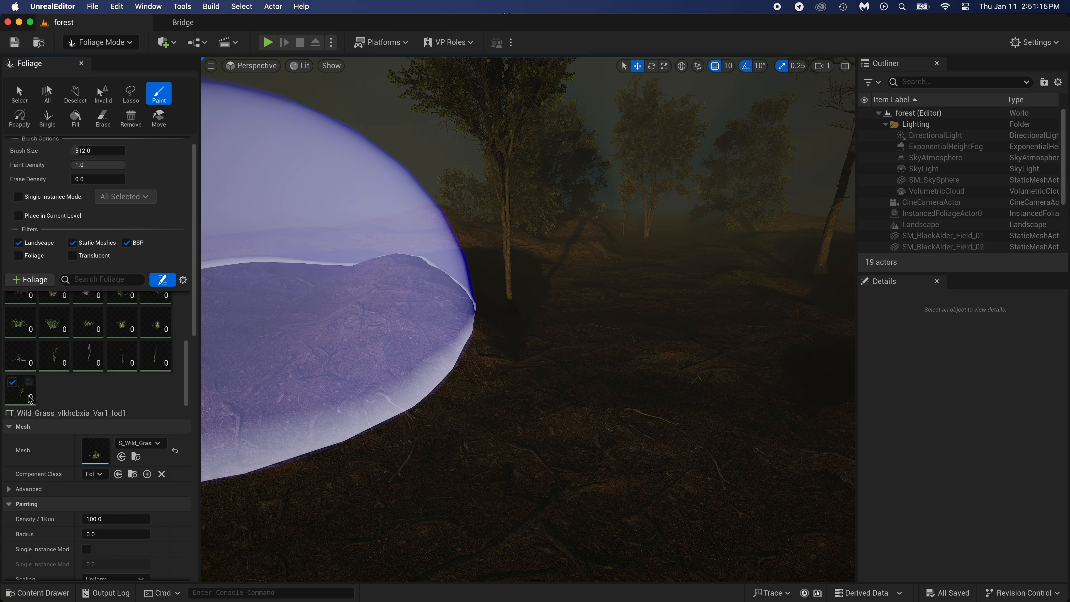
{"action": "scroll", "coordinate": [151, 353], "scroll_direction": "up", "scroll_amount": 4}
{"action": "scroll", "coordinate": [152, 353], "scroll_direction": "down", "scroll_amount": 3}
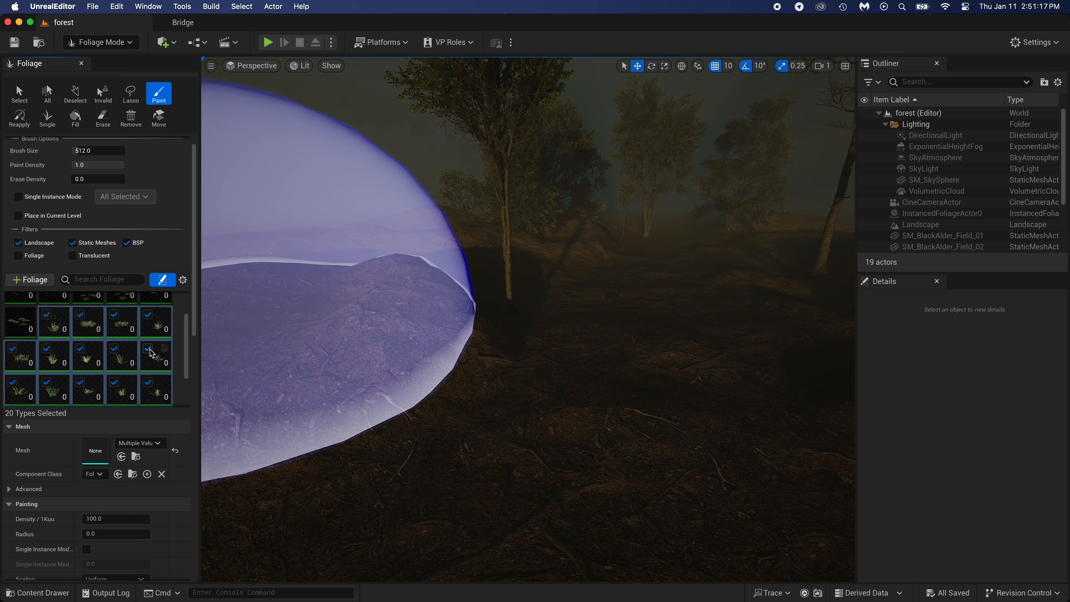
{"action": "scroll", "coordinate": [152, 353], "scroll_direction": "down", "scroll_amount": 1}
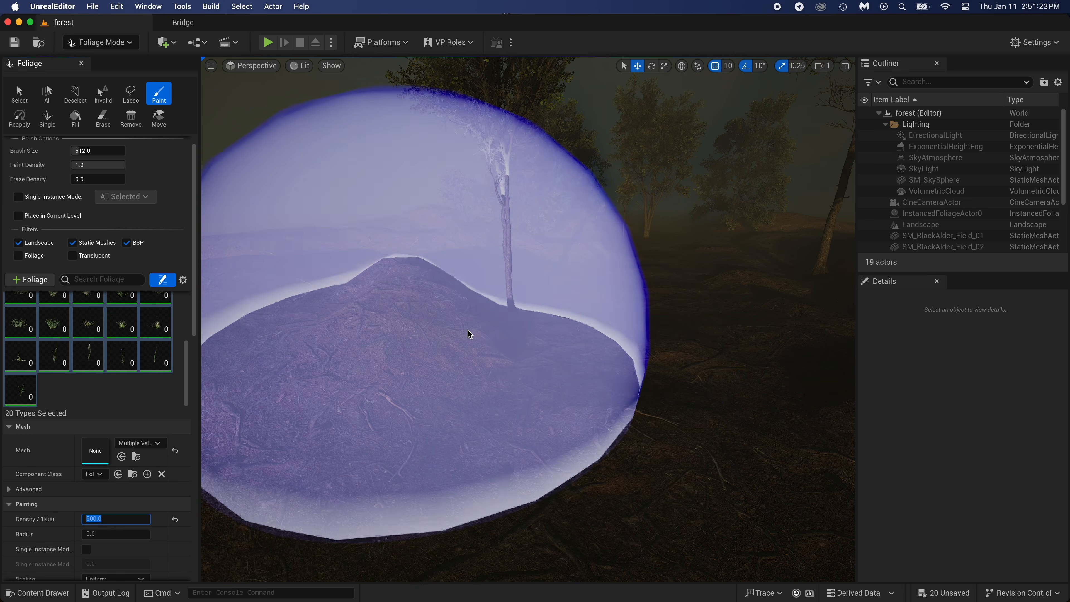
Paint a patch of wild grass on the ground beside the path with all 20 grass types.
{"action": "key", "text": "w"}
{"action": "mouse_move", "coordinate": [466, 335]}
{"action": "right_mouse_down"}
{"action": "mouse_move", "coordinate": [506, 334]}
{"action": "mouse_move", "coordinate": [502, 355]}
{"action": "right_mouse_up"}
{"action": "left_click", "coordinate": [371, 389]}
Set Brush Size to about 3209 and paint wild grass over the whole tree area from above.
{"action": "mouse_move", "coordinate": [415, 380]}
{"action": "right_mouse_down"}
{"action": "mouse_move", "coordinate": [467, 401]}
{"action": "mouse_move", "coordinate": [375, 390]}
{"action": "mouse_move", "coordinate": [379, 356]}
{"action": "mouse_move", "coordinate": [379, 367]}
{"action": "mouse_move", "coordinate": [425, 348]}
{"action": "mouse_move", "coordinate": [383, 348]}
{"action": "mouse_move", "coordinate": [427, 363]}
{"action": "right_mouse_up"}
{"action": "key", "text": "w"}
{"action": "key", "text": "w"}
{"action": "key", "text": "s"}
{"action": "key", "text": "w"}
{"action": "key", "text": "s"}
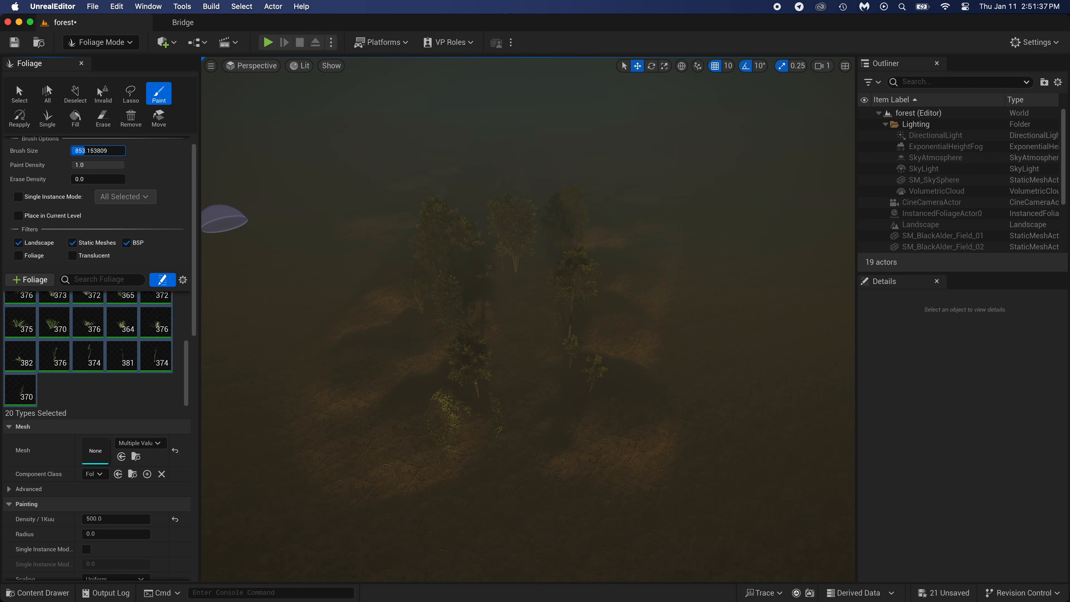
{"action": "left_click_drag", "start_coordinate": [119, 154], "coordinate": [112, 151]}
{"action": "right_click_drag", "start_coordinate": [552, 309], "coordinate": [552, 313]}
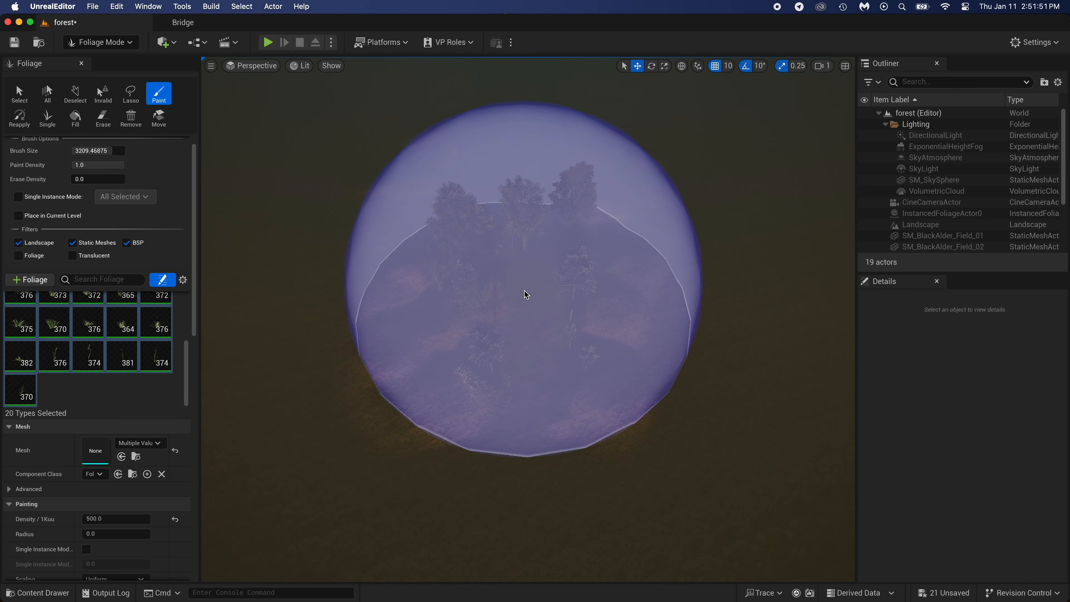
{"action": "left_click", "coordinate": [532, 292]}
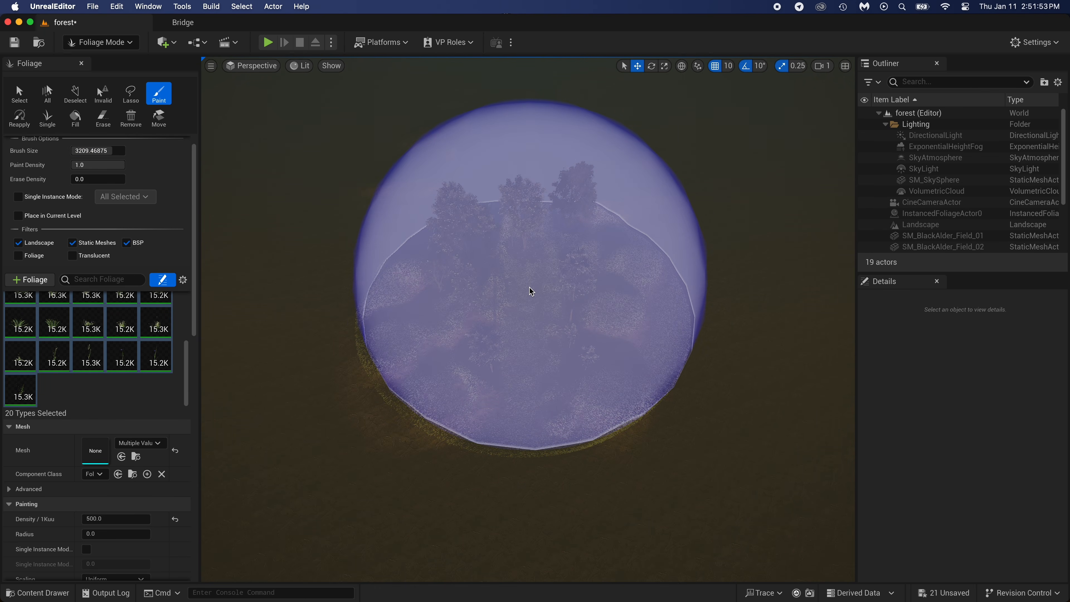
Deactivate the wild grass types and activate the 11 hemp nettle and burdock foliage types instead.
{"action": "key", "text": "w"}
{"action": "right_click_drag", "start_coordinate": [707, 263], "coordinate": [713, 181]}
{"action": "key", "text": "w"}
{"action": "key", "text": "a"}
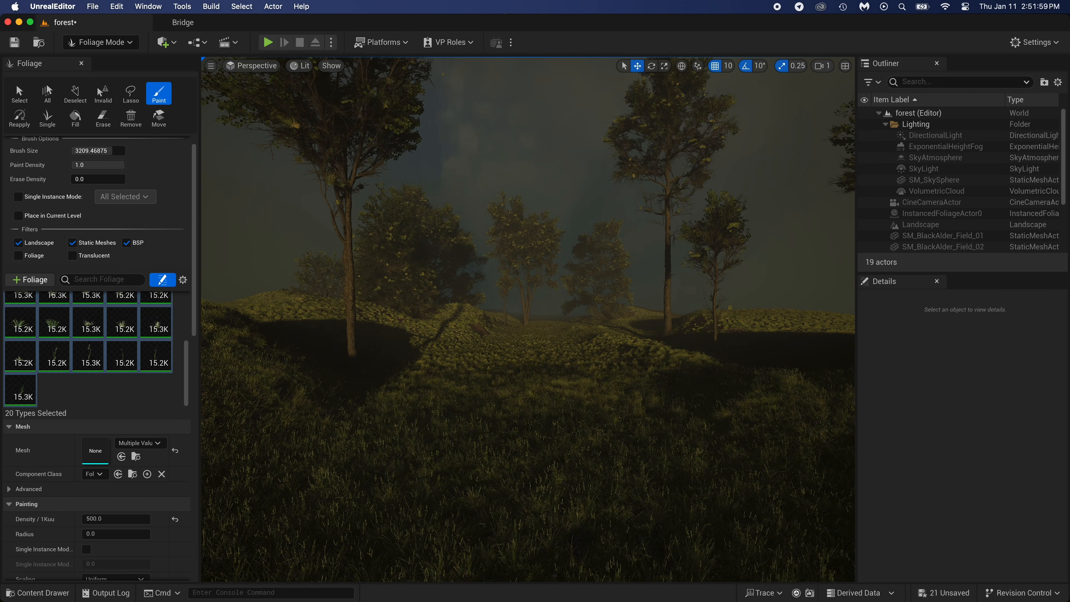
{"action": "key", "text": "s"}
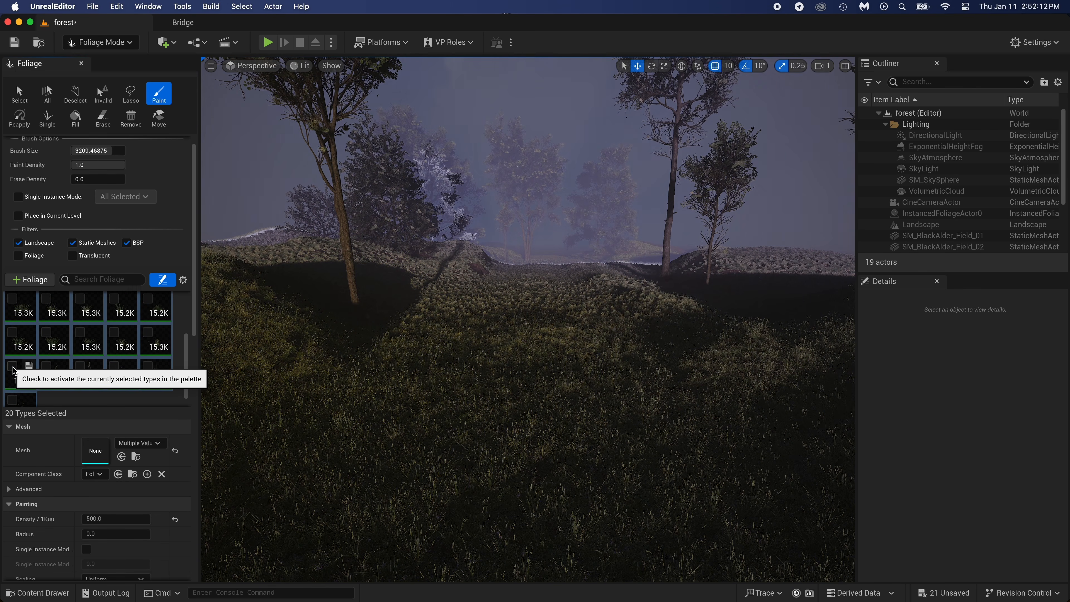
{"action": "scroll", "coordinate": [56, 364], "scroll_direction": "up", "scroll_amount": 3}
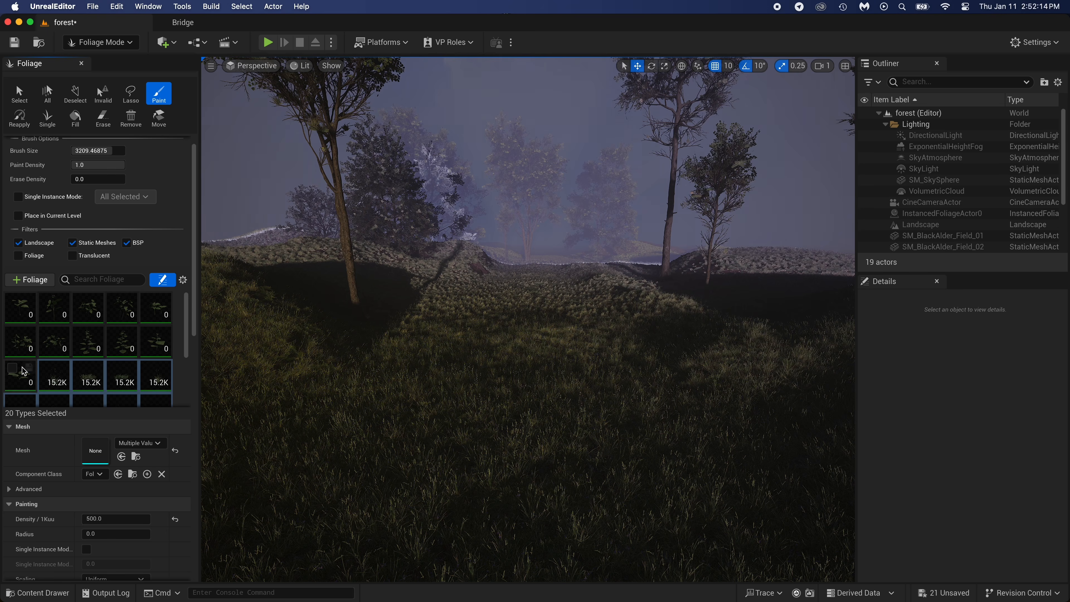
{"action": "left_click", "coordinate": [23, 317]}
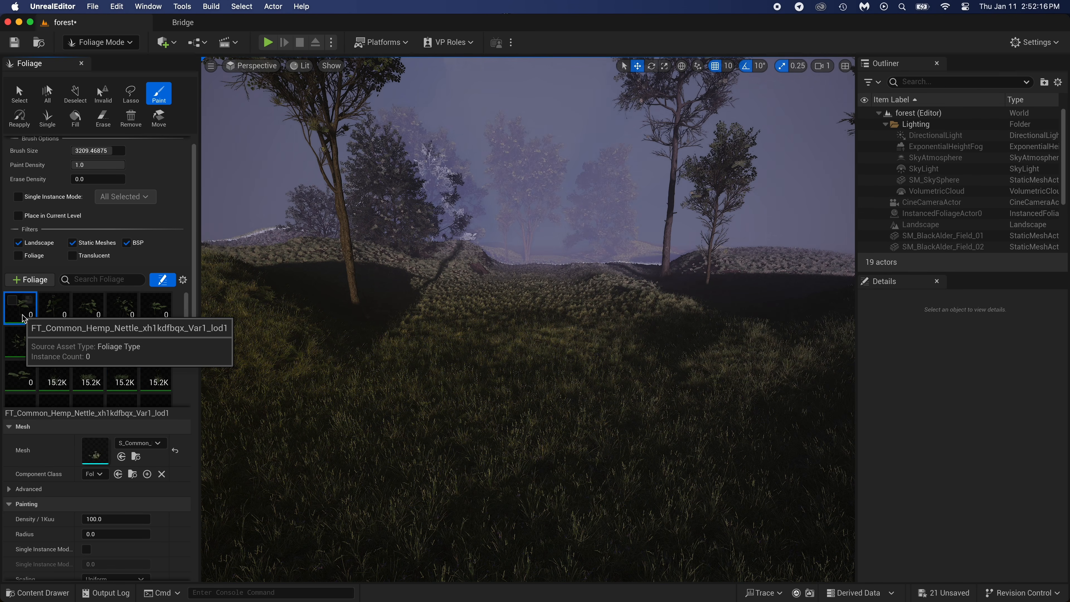
{"action": "left_click", "coordinate": [31, 374], "text": "shift"}
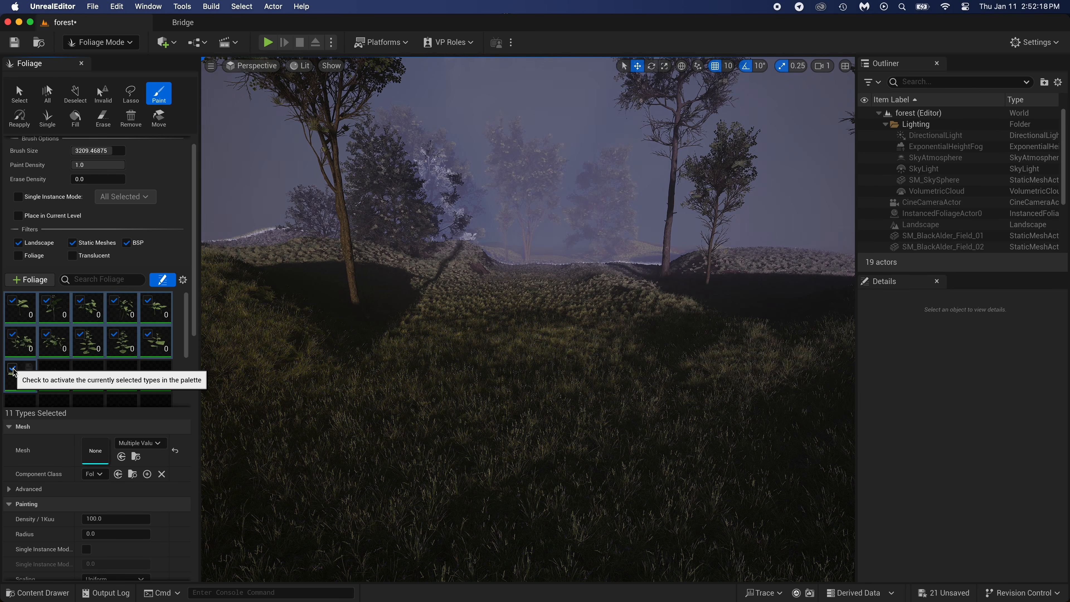
Set Brush Size to about 282.7 and Paint Density to 0.41 for the hemp nettle and burdock types.
{"action": "left_click", "coordinate": [114, 518]}
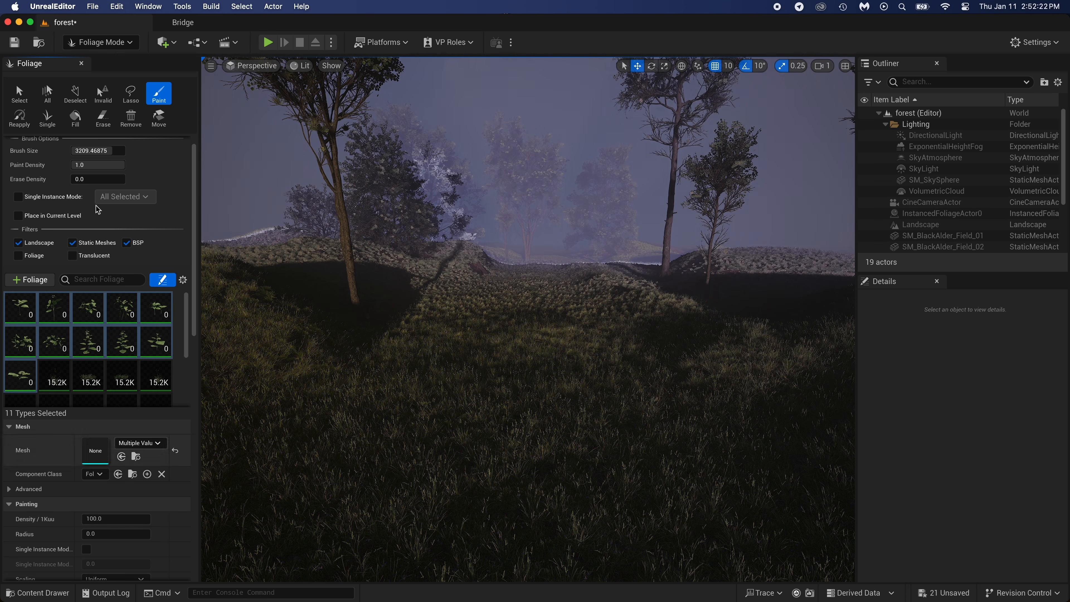
{"action": "scroll", "coordinate": [131, 163], "scroll_direction": "up", "scroll_amount": 1}
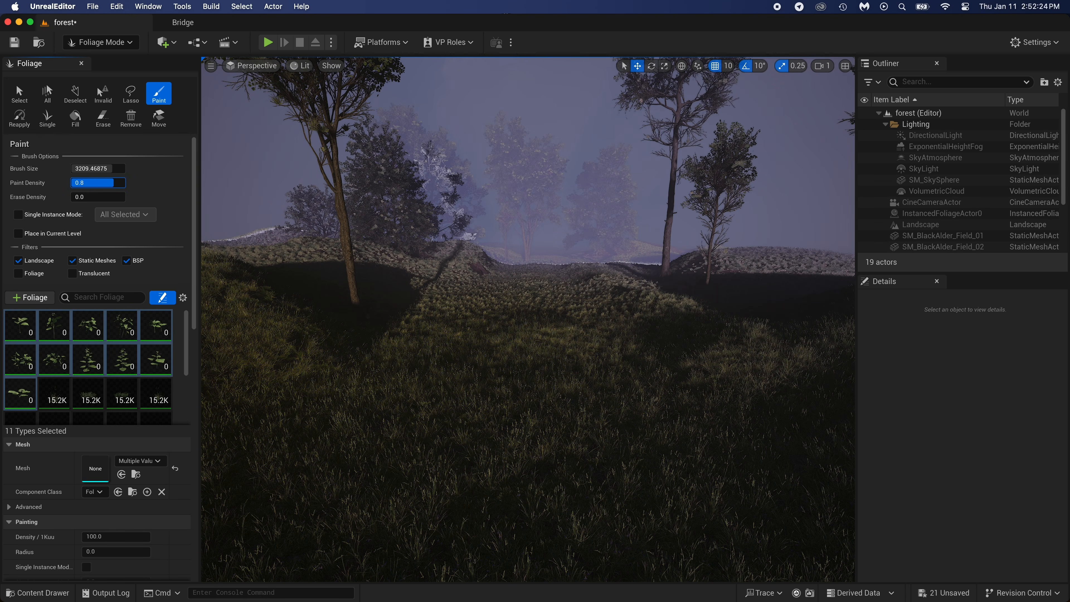
{"action": "left_click_drag", "start_coordinate": [123, 168], "coordinate": [83, 168]}
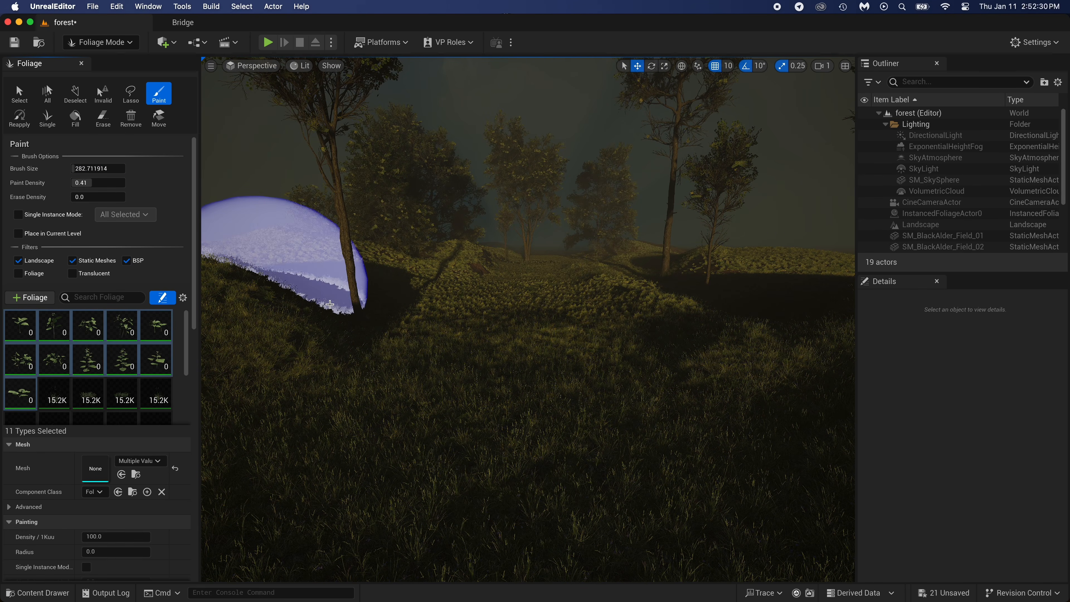
Try painting a patch of hemp nettle and burdock near the closest tree, and undo it.
{"action": "left_click", "coordinate": [300, 353]}
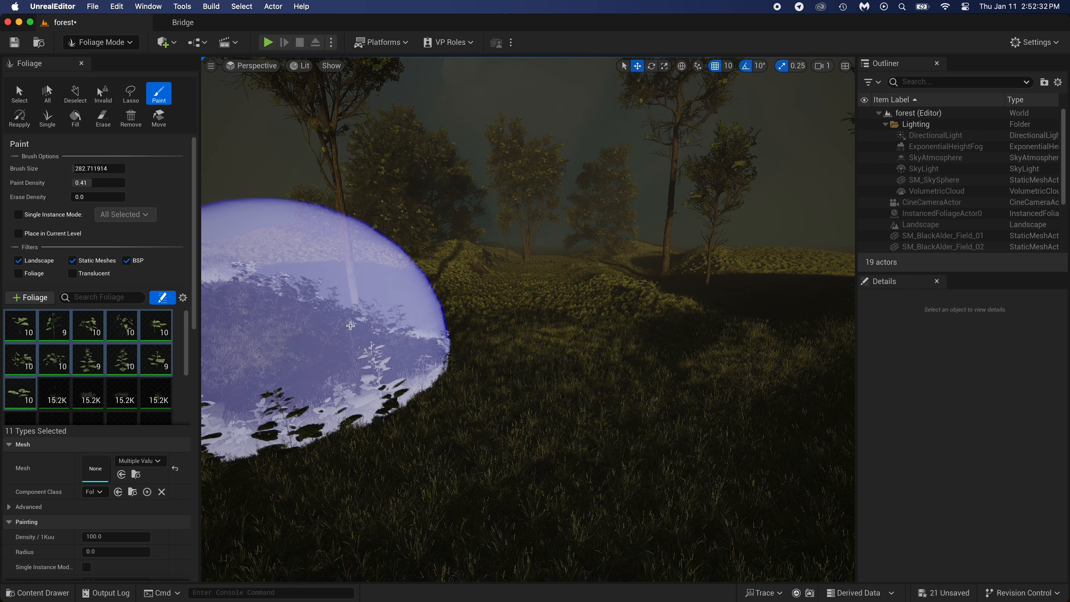
{"action": "right_click_drag", "start_coordinate": [498, 273], "coordinate": [460, 253]}
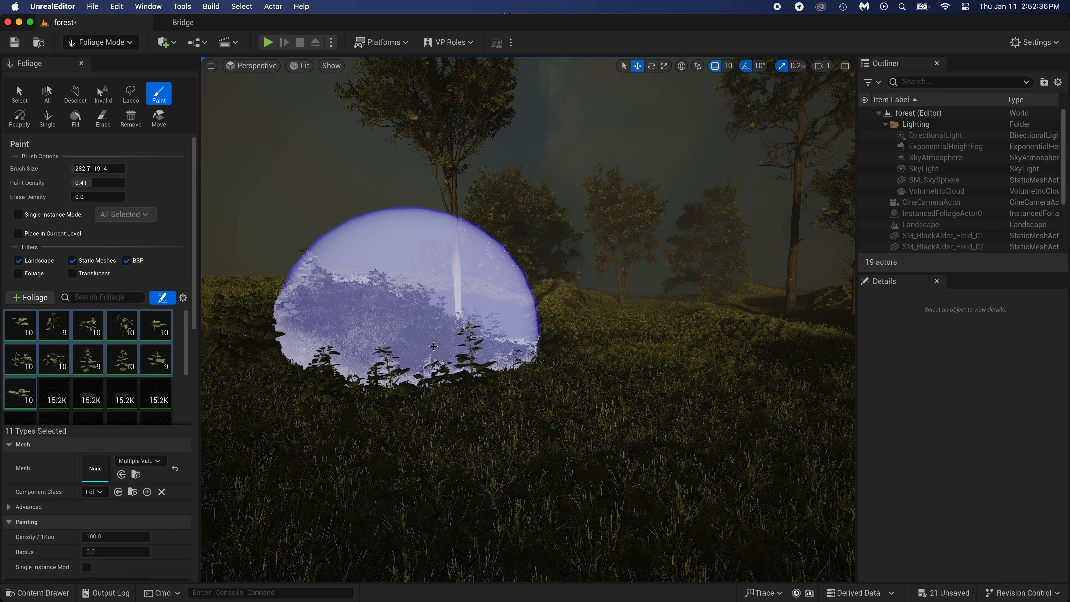
{"action": "key", "text": "super+z"}
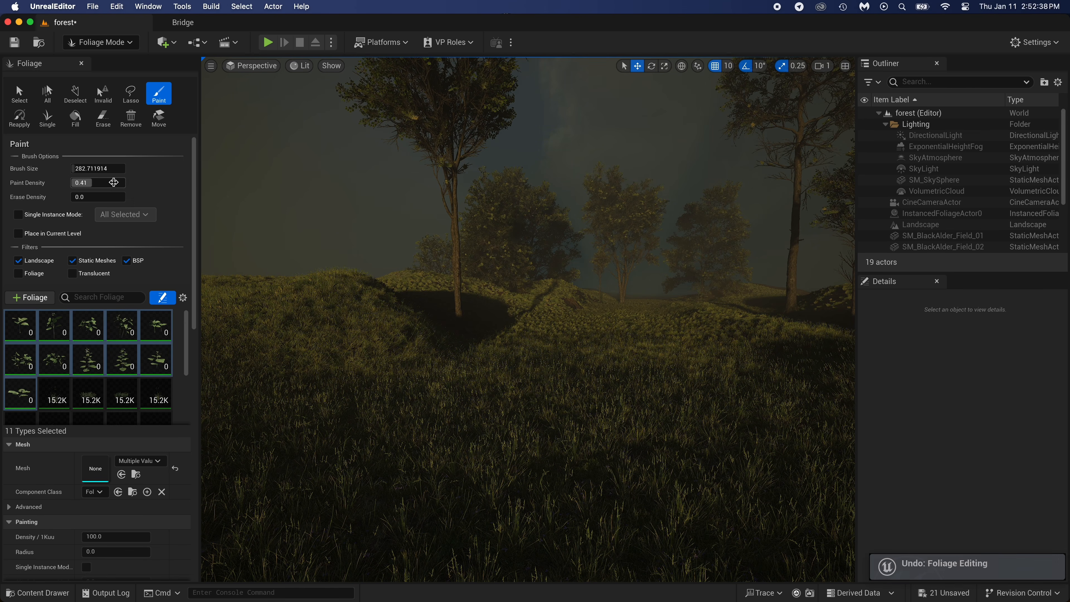
Set Paint Density to 0.085 and paint sparse hemp nettle and burdock patches around the trees and along the path.
{"action": "left_click", "coordinate": [365, 340]}
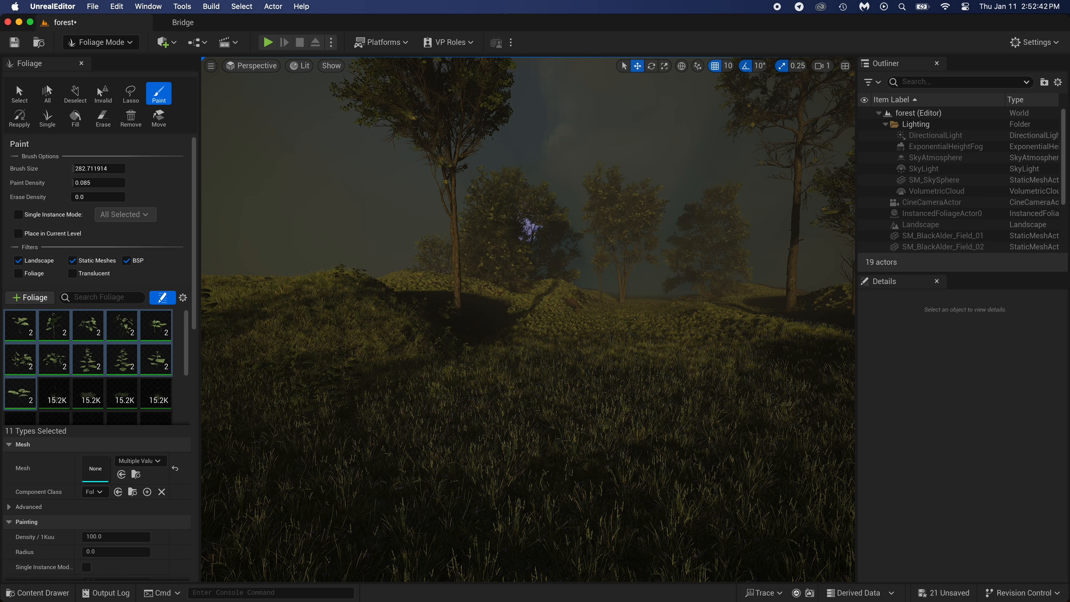
{"action": "mouse_move", "coordinate": [529, 228]}
{"action": "right_mouse_down"}
{"action": "mouse_move", "coordinate": [542, 262]}
{"action": "mouse_move", "coordinate": [552, 239]}
{"action": "mouse_move", "coordinate": [592, 303]}
{"action": "right_mouse_up"}
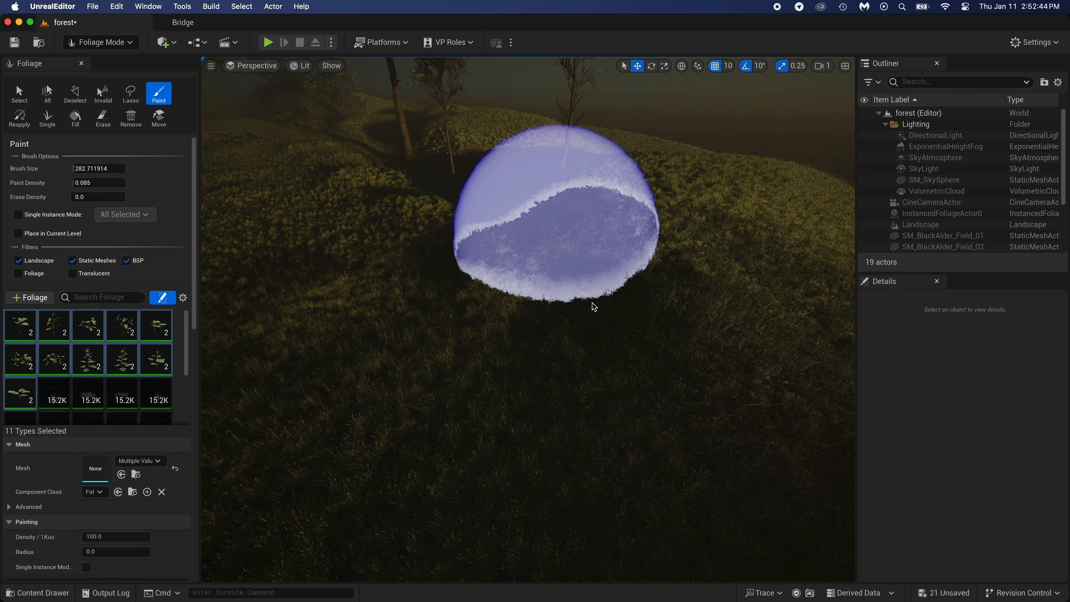
{"action": "left_click", "coordinate": [594, 307]}
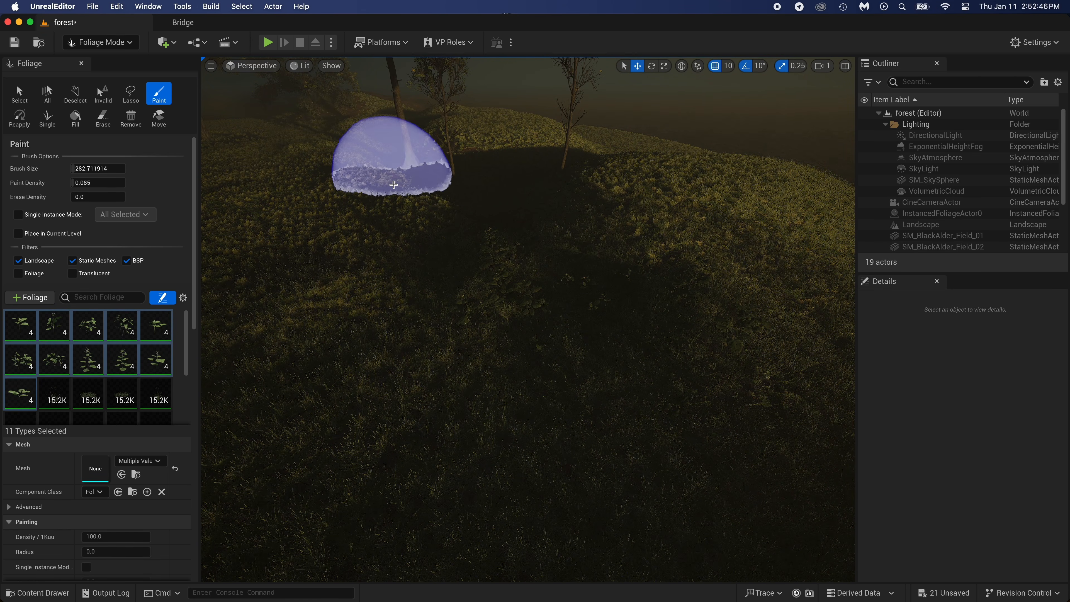
{"action": "right_click_drag", "start_coordinate": [528, 221], "coordinate": [501, 212]}
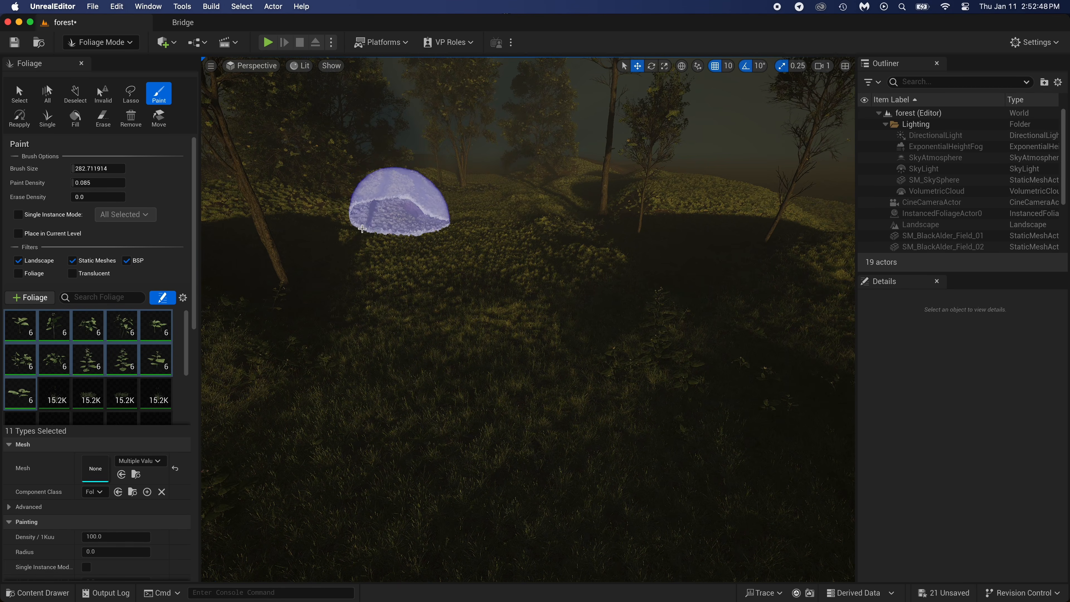
{"action": "left_click", "coordinate": [357, 235]}
{"action": "left_click", "coordinate": [276, 210]}
{"action": "key", "text": "e"}
{"action": "mouse_move", "coordinate": [411, 206]}
{"action": "right_mouse_down"}
{"action": "mouse_move", "coordinate": [404, 229]}
{"action": "mouse_move", "coordinate": [407, 213]}
{"action": "mouse_move", "coordinate": [562, 218]}
{"action": "right_mouse_up"}
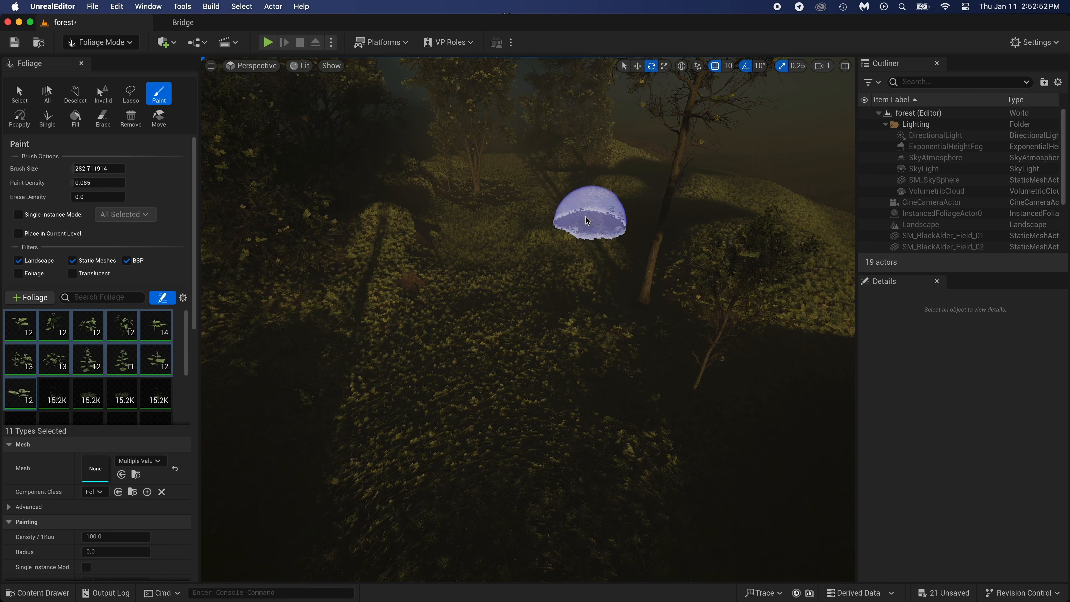
{"action": "left_click", "coordinate": [358, 224]}
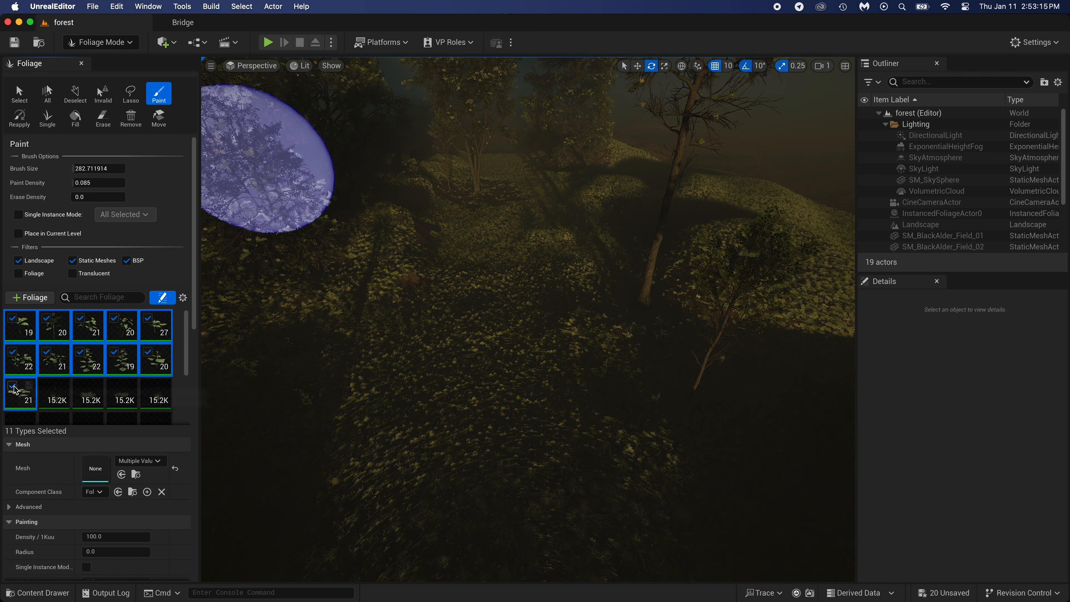
Deactivate the 11 hemp nettle and burdock foliage types and clear the foliage selection.
{"action": "left_click", "coordinate": [13, 387]}
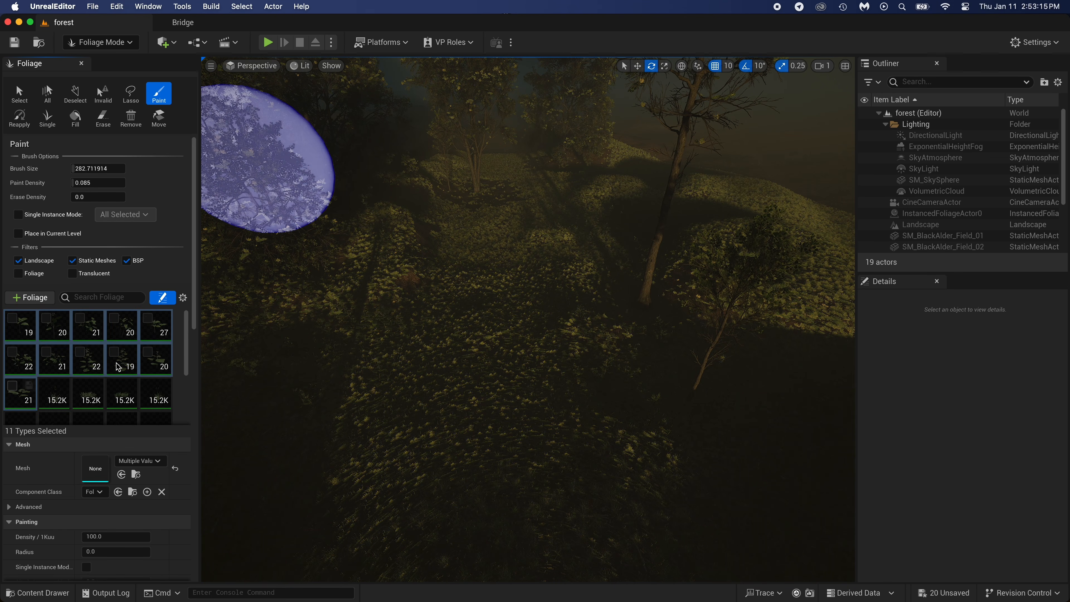
{"action": "left_click_drag", "start_coordinate": [188, 336], "coordinate": [185, 424]}
{"action": "left_click", "coordinate": [130, 415]}
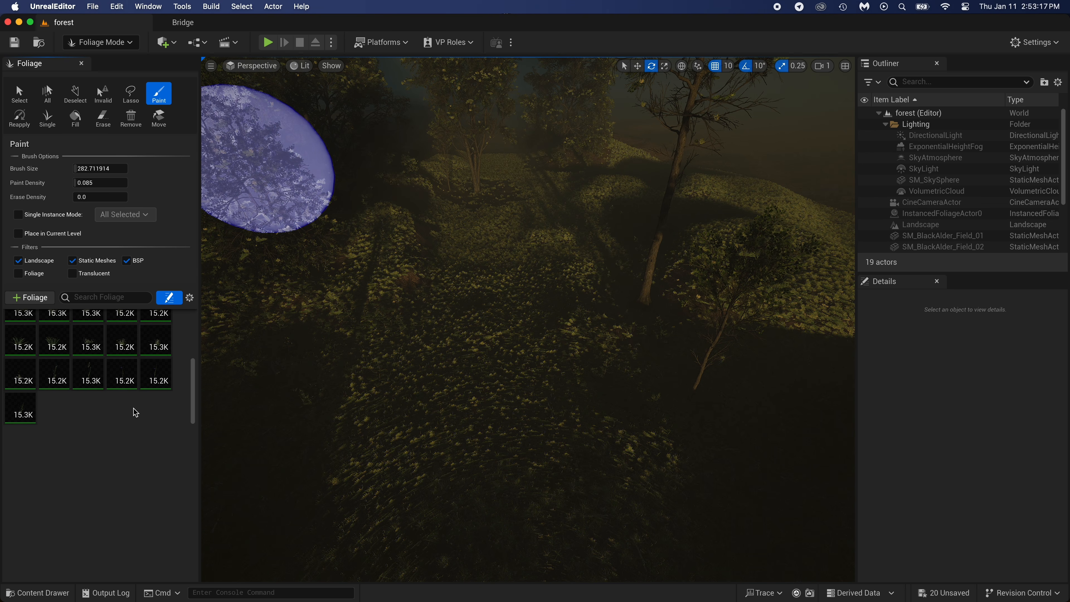
Open the BlackAlder > Foliage > SimpleWind folder in the project content.
{"action": "key", "text": "ctrl+space"}
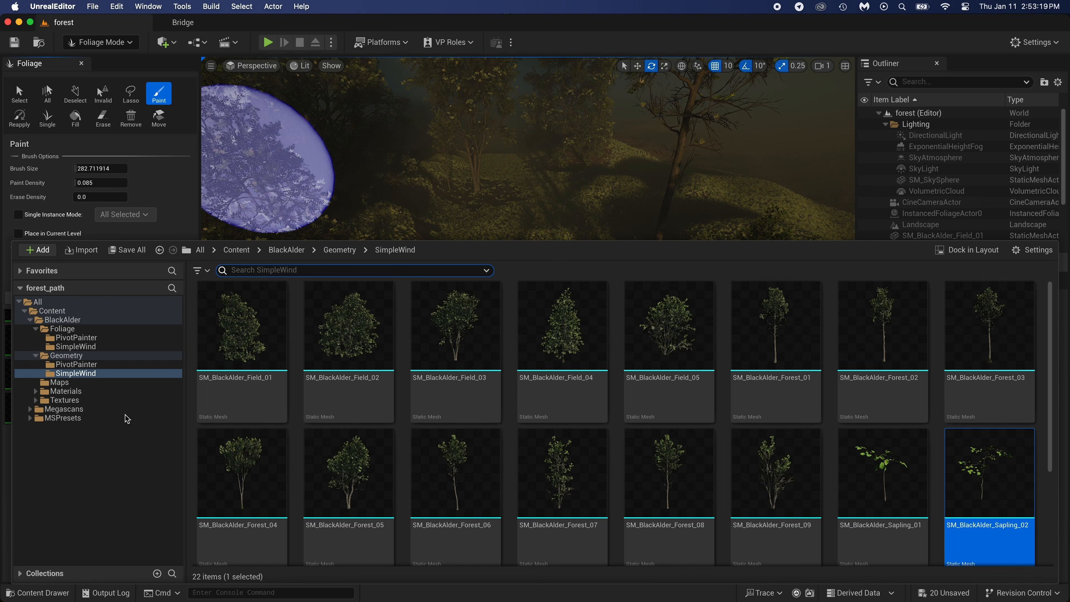
{"action": "left_click", "coordinate": [237, 250]}
{"action": "double_click", "coordinate": [233, 340]}
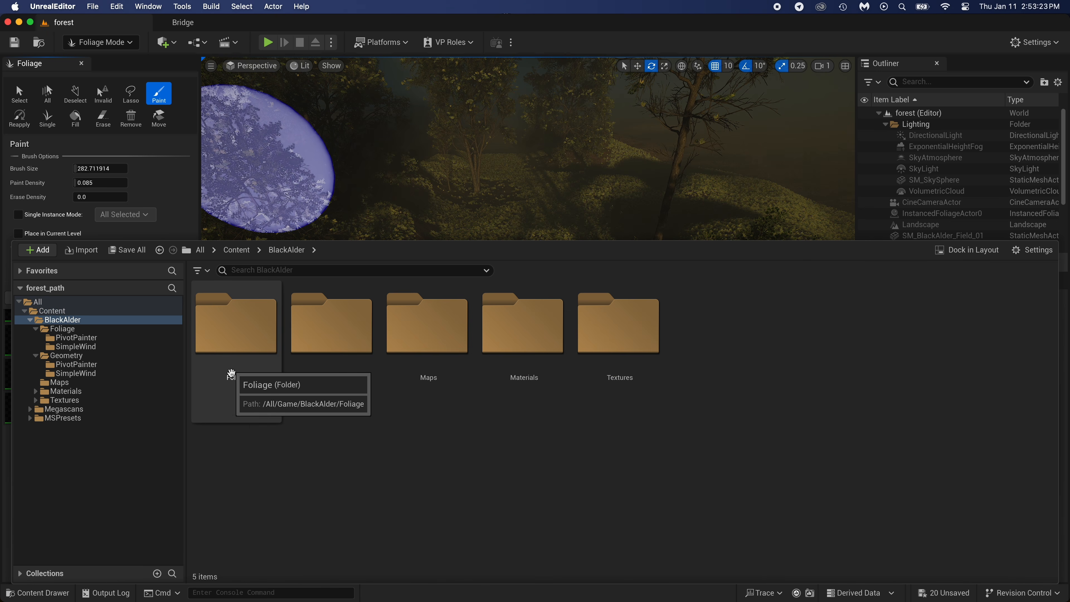
{"action": "double_click", "coordinate": [234, 393]}
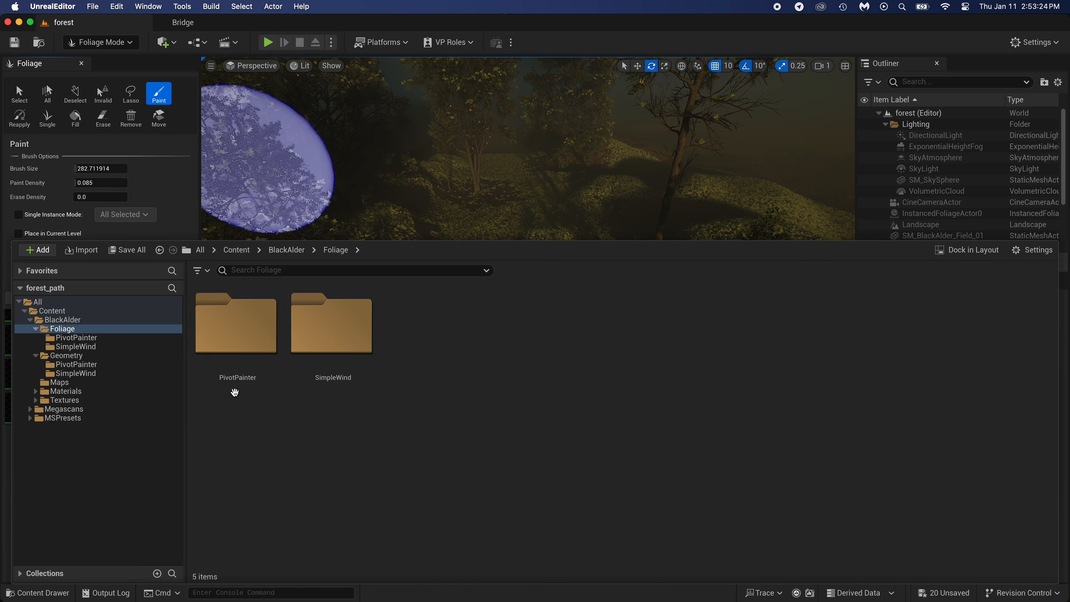
{"action": "left_click", "coordinate": [344, 390]}
{"action": "double_click", "coordinate": [345, 390]}
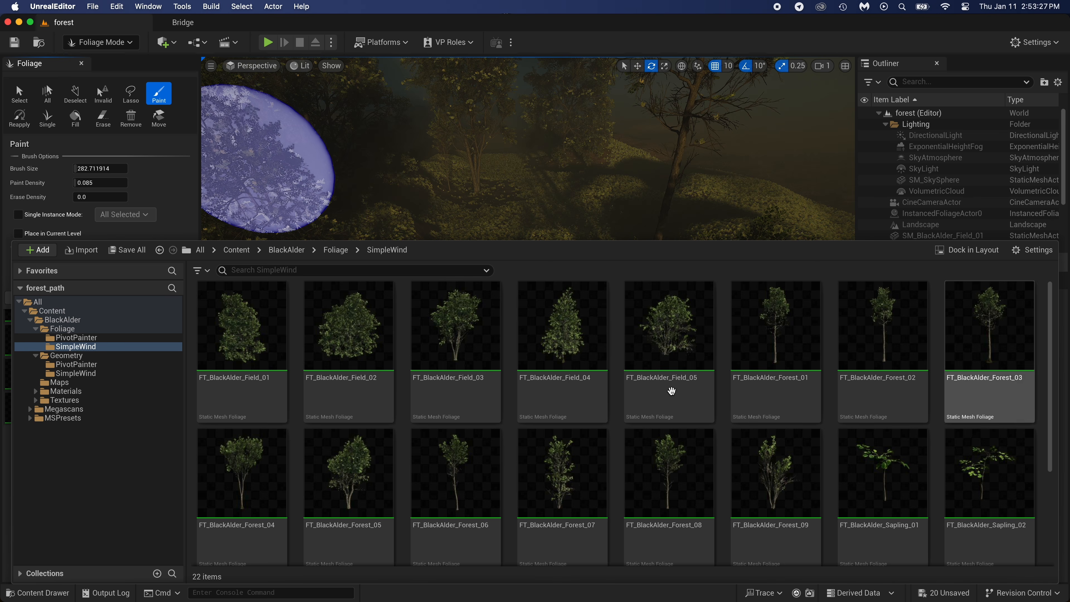
Add the 12 foliage types from FT_BlackAlder_Field_01 through FT_BlackAlder_Forest_07 to the foliage palette.
{"action": "left_click", "coordinate": [251, 356]}
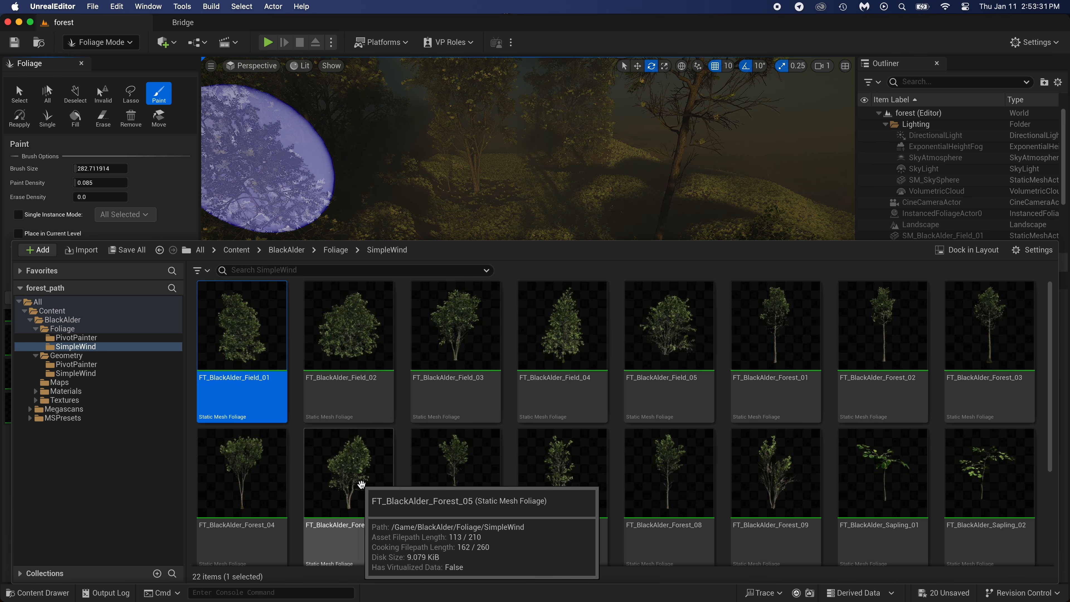
{"action": "left_click", "coordinate": [520, 481], "text": "shift"}
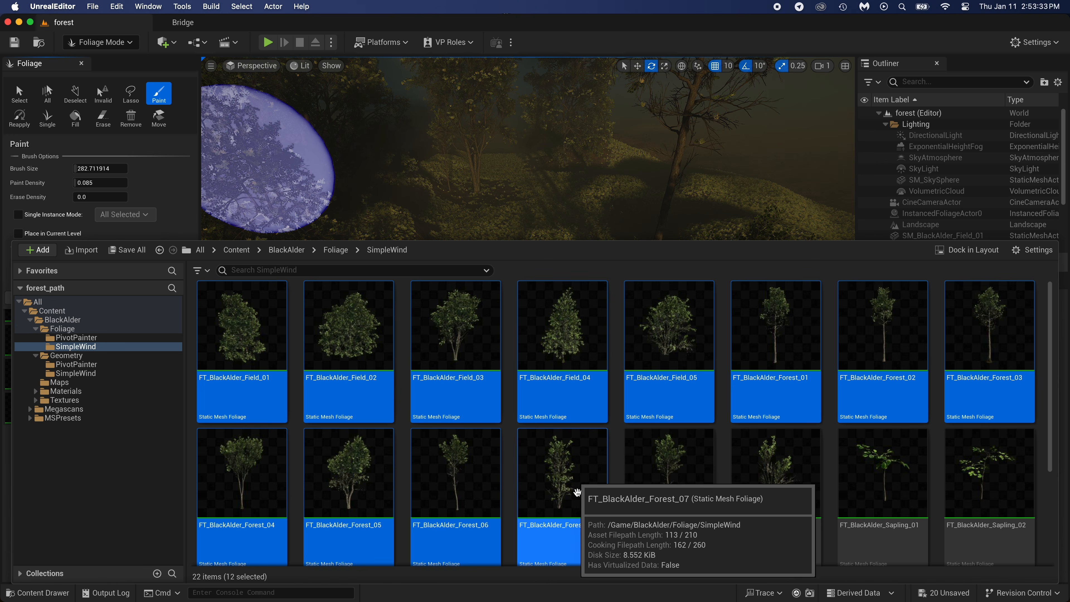
{"action": "left_click_drag", "start_coordinate": [247, 328], "coordinate": [178, 215]}
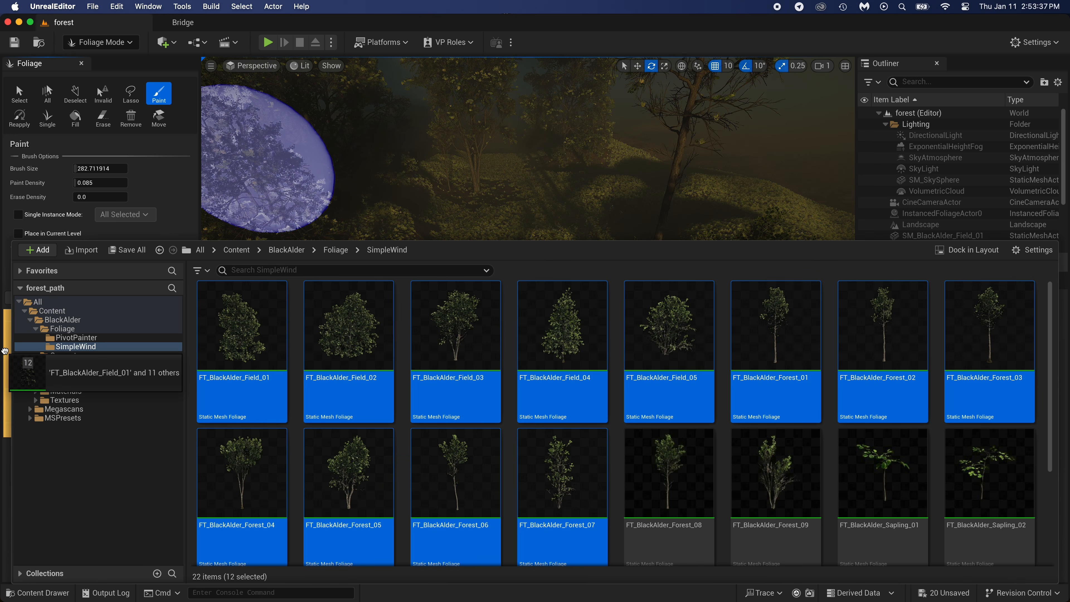
{"action": "left_click", "coordinate": [5, 378]}
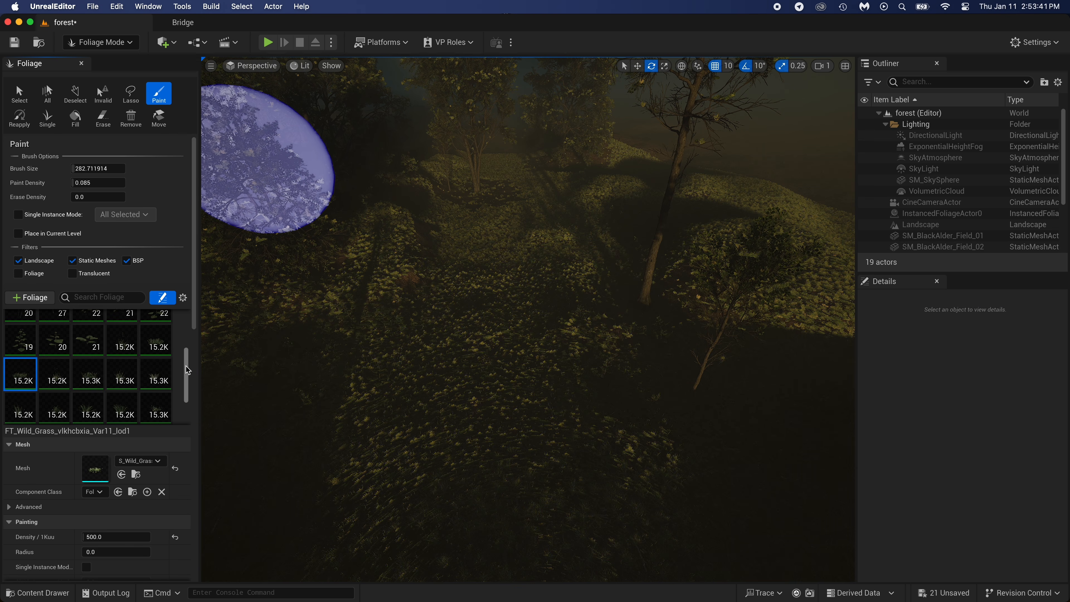
Select the 12 black alder foliage types in the palette and activate them for painting.
{"action": "left_click_drag", "start_coordinate": [188, 370], "coordinate": [188, 402]}
{"action": "scroll", "coordinate": [100, 408], "scroll_direction": "up", "scroll_amount": 5}
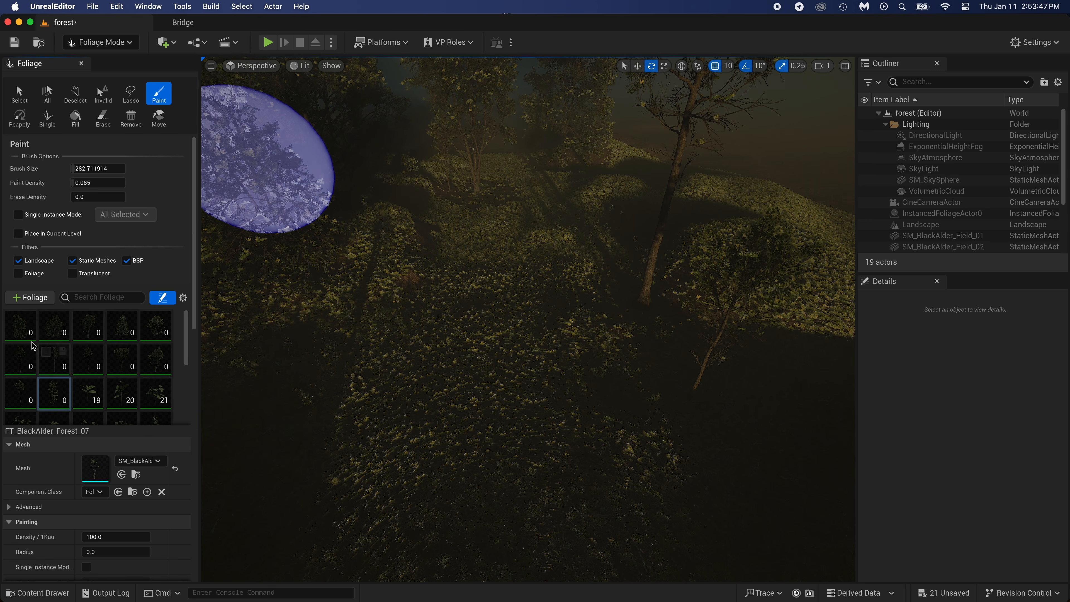
{"action": "left_click", "coordinate": [19, 331], "text": "shift"}
{"action": "left_click", "coordinate": [12, 321]}
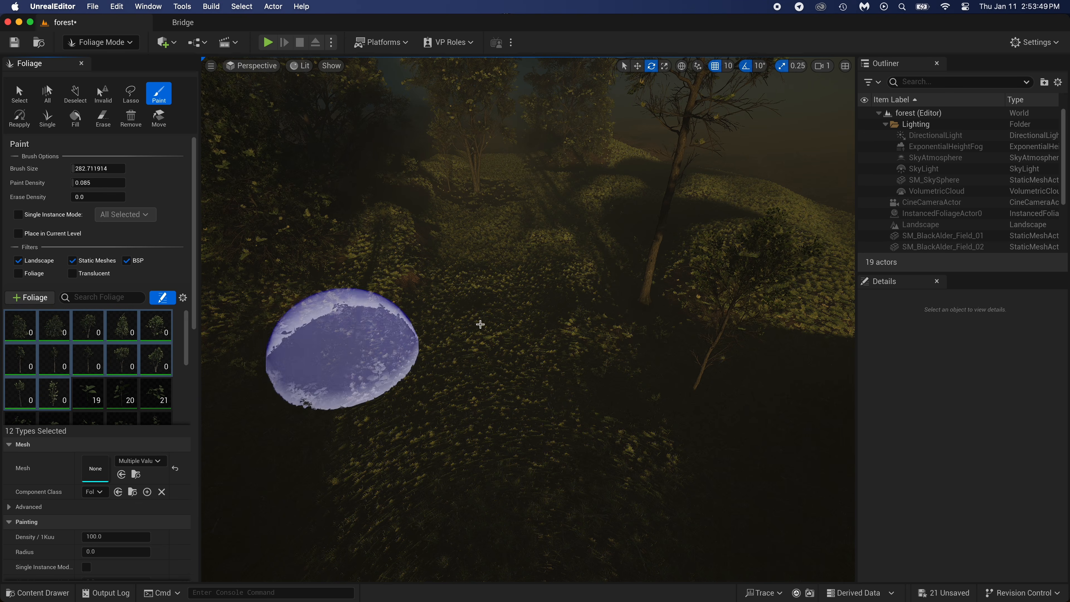
Move the cine camera forward over the grass while piloting it, framing the path between the trees.
{"action": "mouse_move", "coordinate": [473, 279]}
{"action": "right_mouse_down"}
{"action": "mouse_move", "coordinate": [473, 183]}
{"action": "mouse_move", "coordinate": [473, 209]}
{"action": "right_mouse_up"}
{"action": "key", "text": "e"}
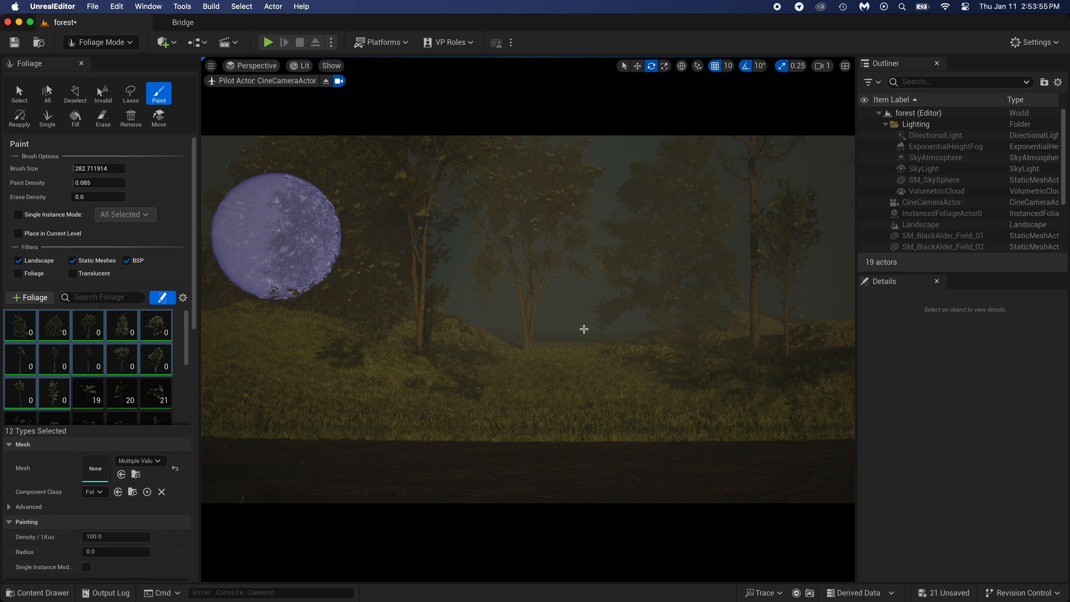
{"action": "right_click_drag", "start_coordinate": [611, 380], "coordinate": [614, 373]}
{"action": "key", "text": "w"}
{"action": "key", "text": "d"}
{"action": "key", "text": "a"}
{"action": "key", "text": "d"}
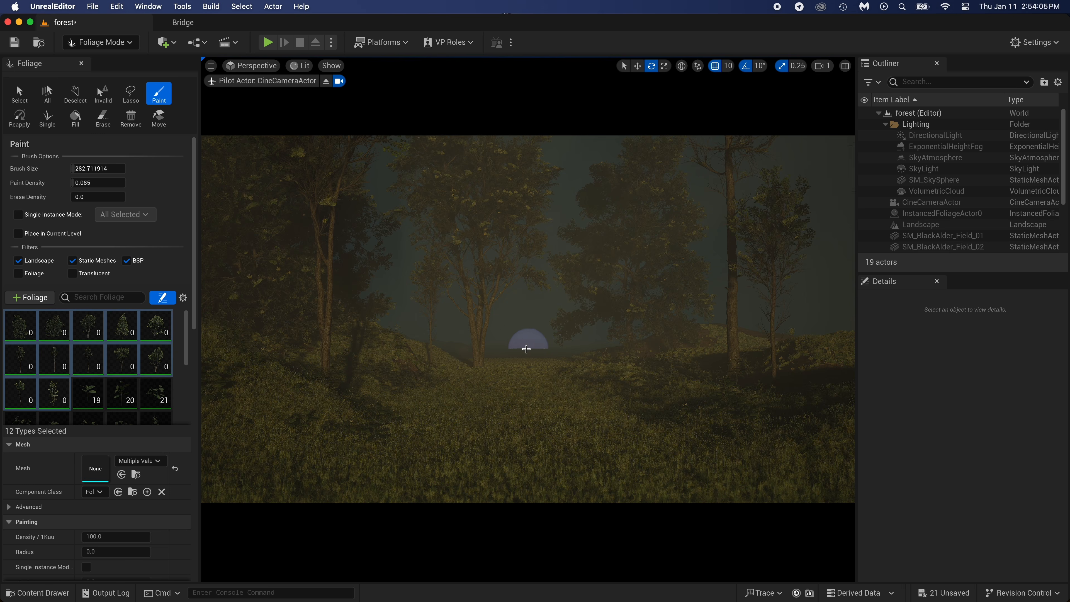
Try painting black alders at the far end of the path with a paint density of 0.115, and undo the stroke.
{"action": "left_click_drag", "start_coordinate": [104, 182], "coordinate": [105, 183]}
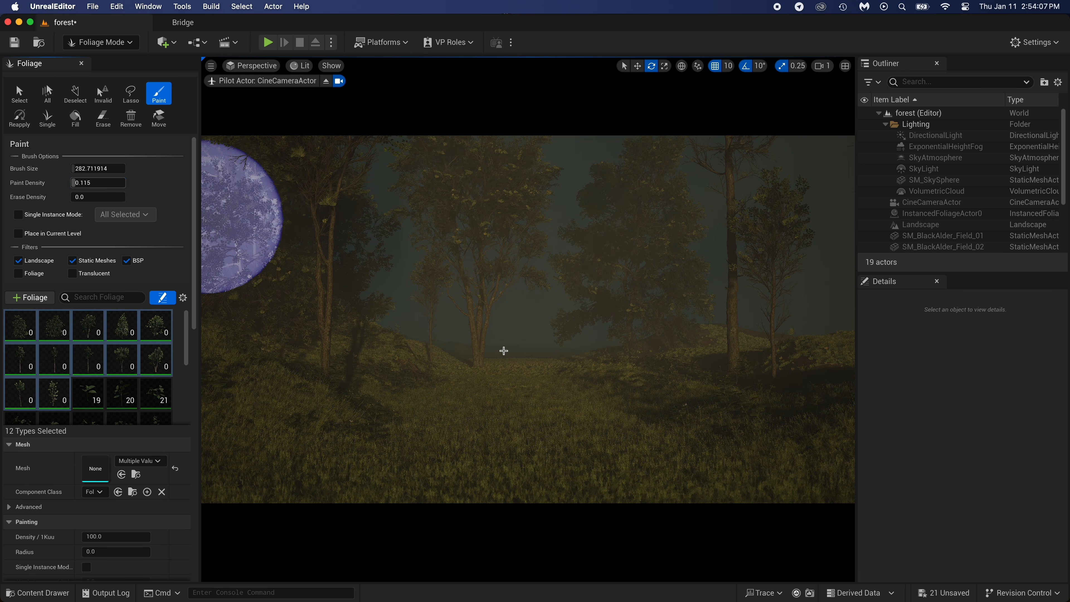
{"action": "left_click", "coordinate": [503, 350]}
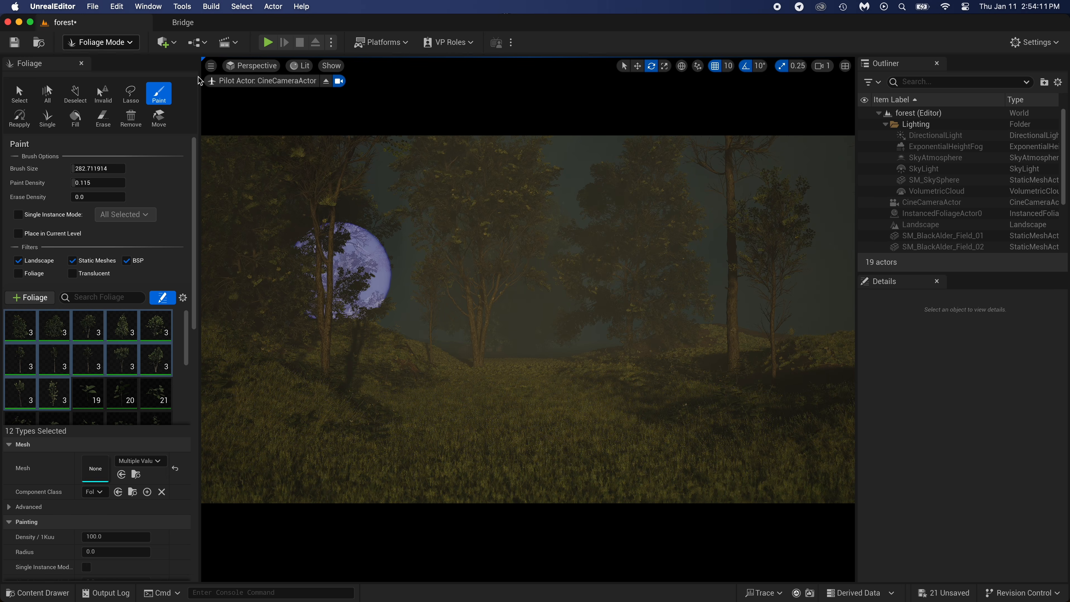
{"action": "left_click", "coordinate": [326, 80]}
{"action": "key", "text": "w"}
{"action": "right_click_drag", "start_coordinate": [528, 277], "coordinate": [528, 270]}
{"action": "key", "text": "e"}
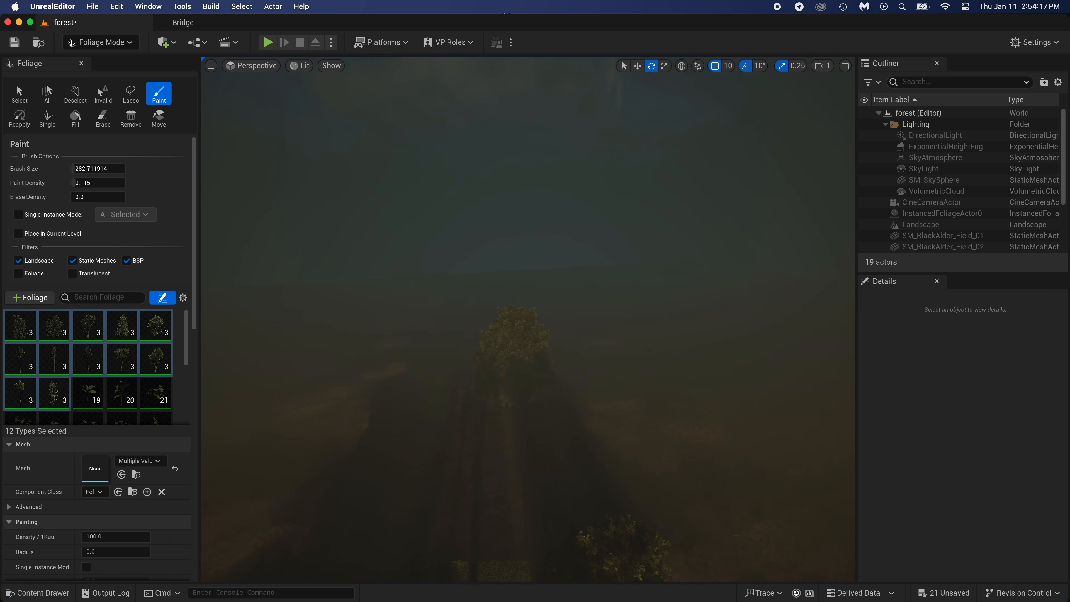
{"action": "right_click_drag", "start_coordinate": [529, 269], "coordinate": [530, 279]}
{"action": "key", "text": "super+z"}
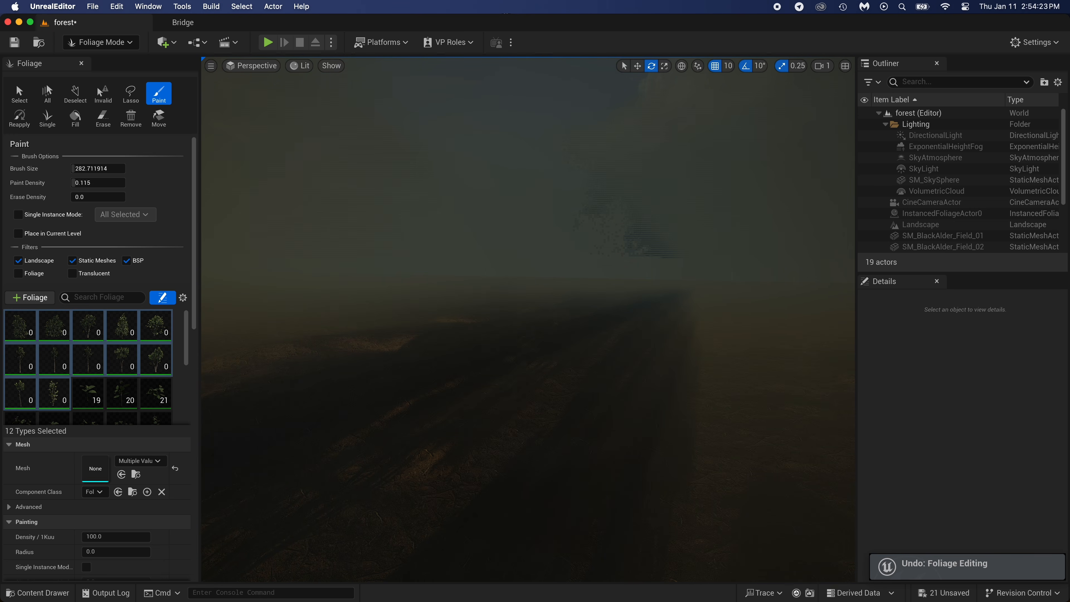
Try painting black alders on the bare ground with a paint density of 0.035, and undo the stroke.
{"action": "left_click_drag", "start_coordinate": [104, 180], "coordinate": [86, 180]}
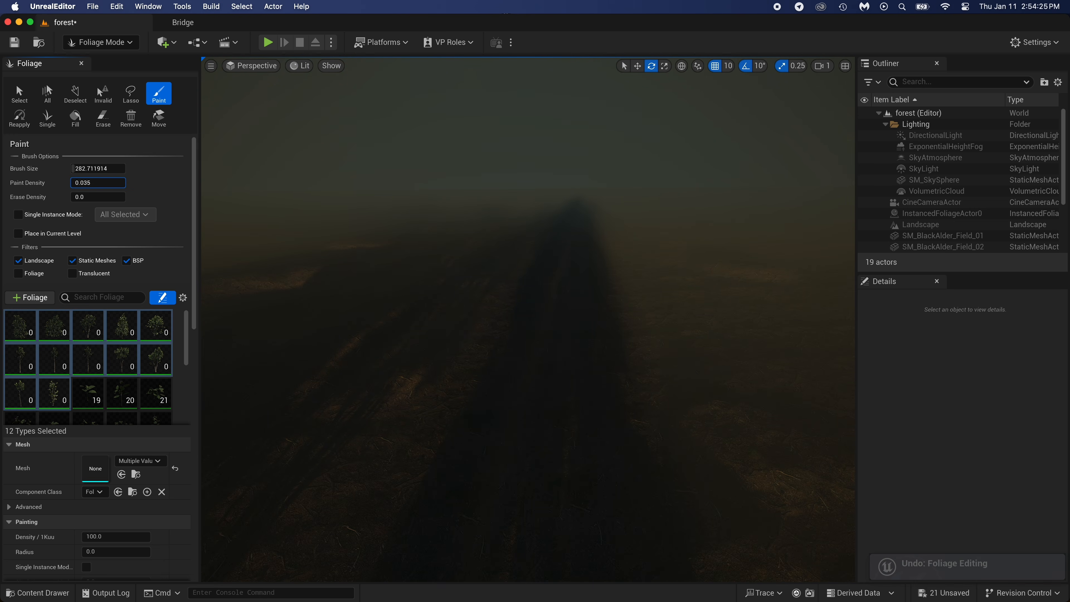
{"action": "left_click", "coordinate": [459, 397]}
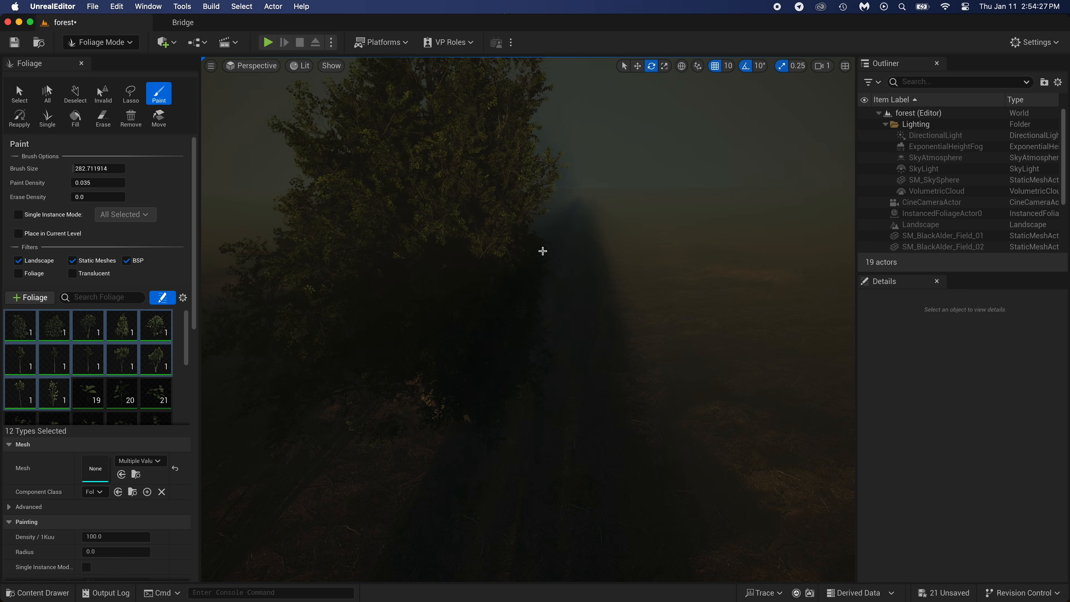
{"action": "key", "text": "w"}
{"action": "right_click_drag", "start_coordinate": [459, 397], "coordinate": [425, 373]}
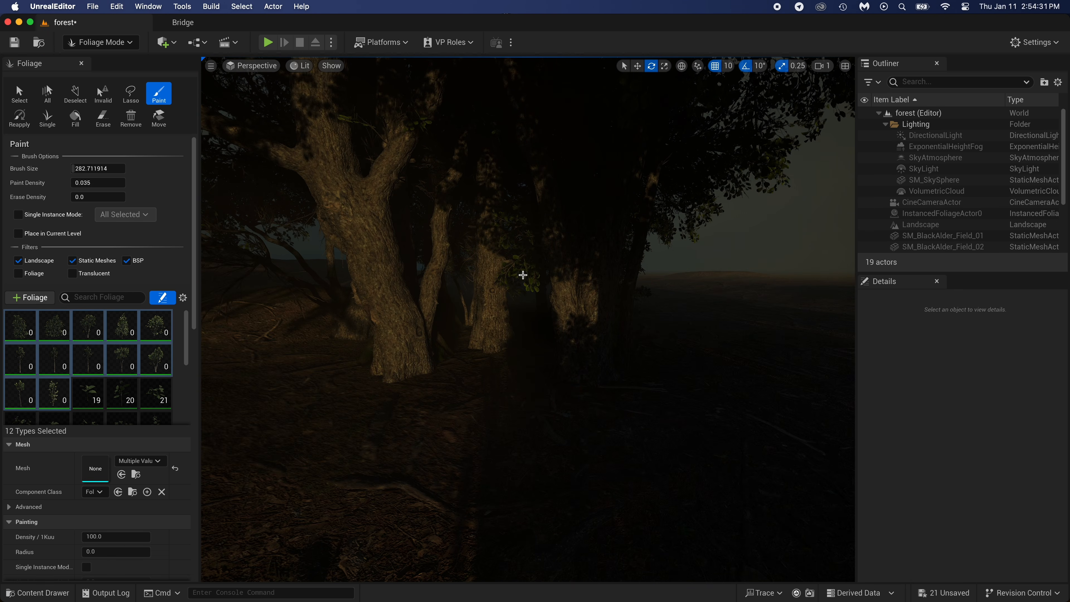
{"action": "key", "text": "super+z"}
Try a black alder stroke on the bare ground with a paint density of 0.02, and undo it.
{"action": "left_click", "coordinate": [109, 183]}
{"action": "type", "text": "0.01"}
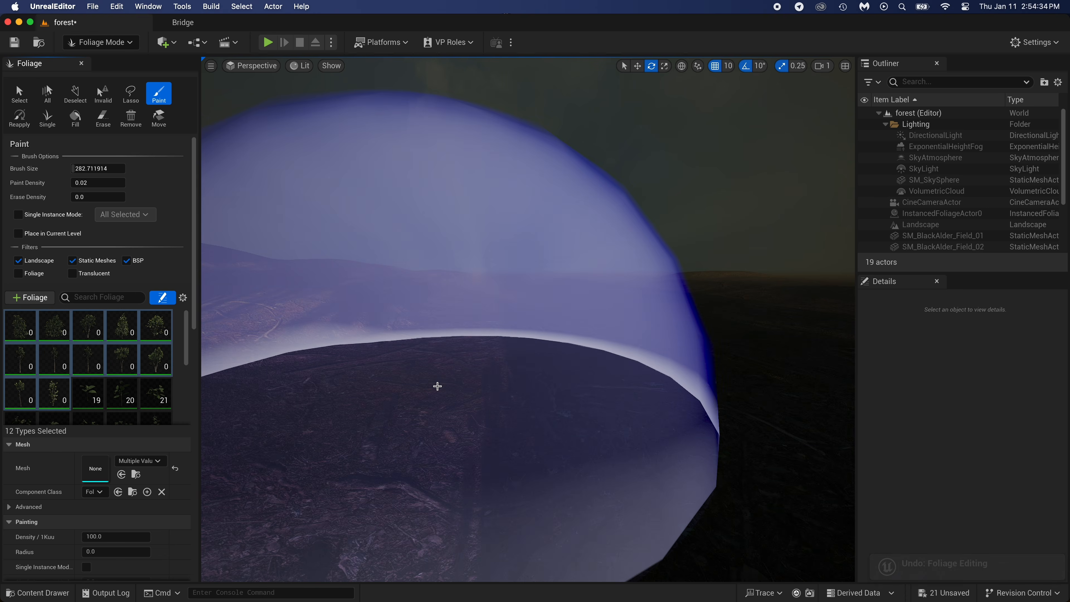
{"action": "left_click", "coordinate": [437, 385]}
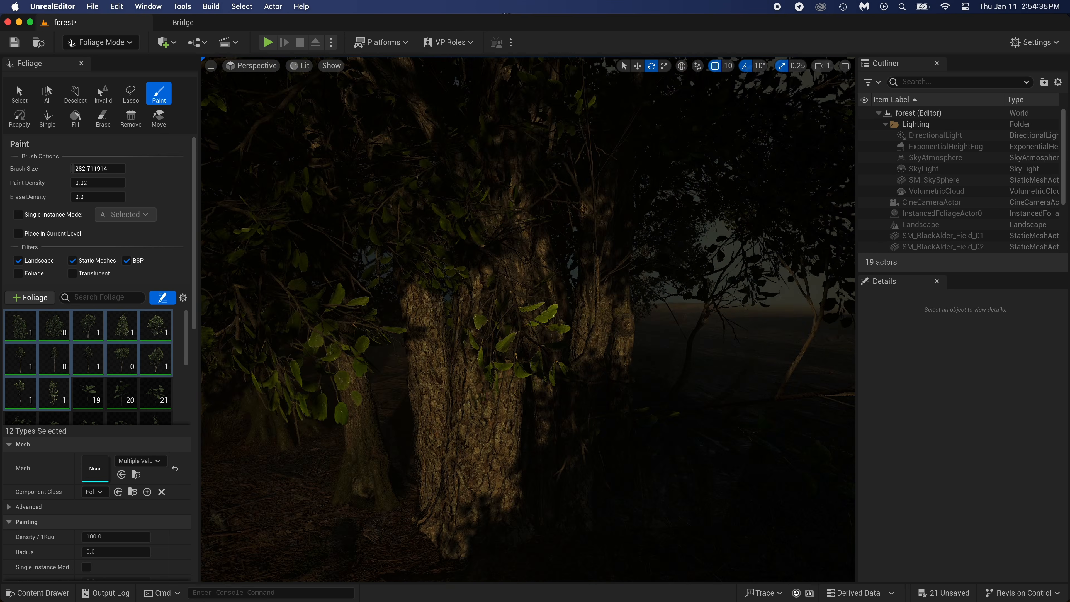
{"action": "key", "text": "s"}
{"action": "right_click_drag", "start_coordinate": [437, 385], "coordinate": [334, 294]}
{"action": "key", "text": "w"}
{"action": "key", "text": "super+z"}
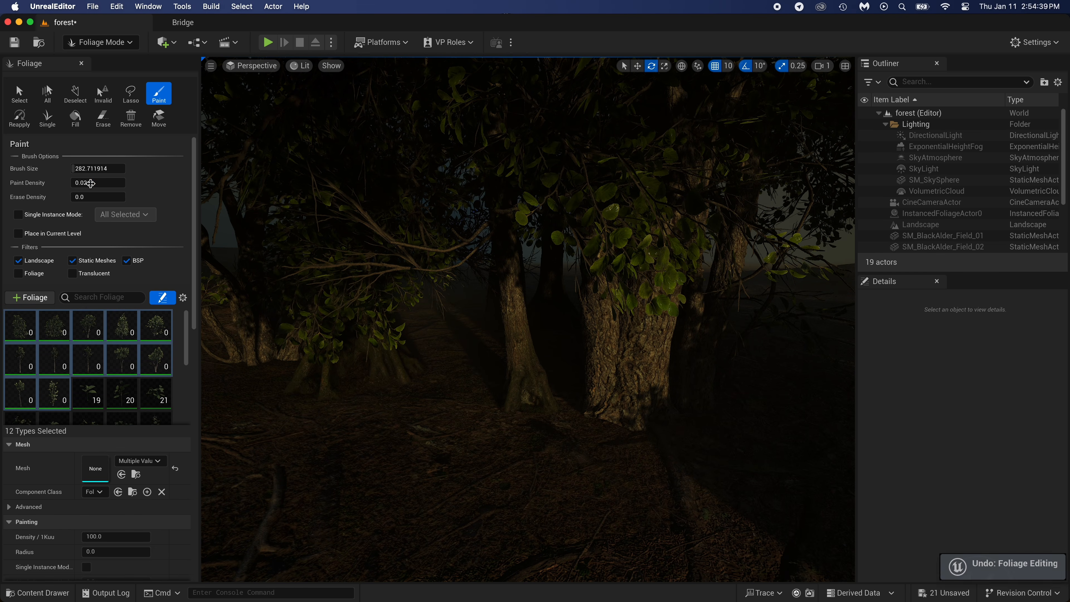
Set the foliage brush's paint density to 0.1.
{"action": "left_click", "coordinate": [90, 183]}
{"action": "left_click", "coordinate": [151, 193]}
{"action": "left_click_drag", "start_coordinate": [109, 183], "coordinate": [95, 184]}
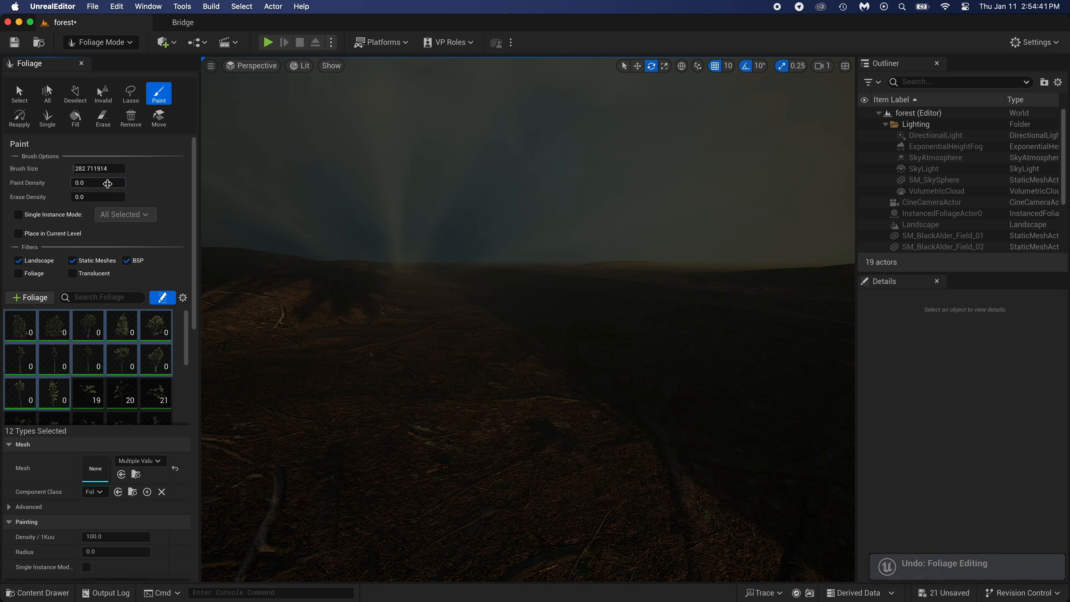
{"action": "left_click", "coordinate": [107, 184]}
{"action": "type", "text": "0.1"}
{"action": "key", "text": "Return"}
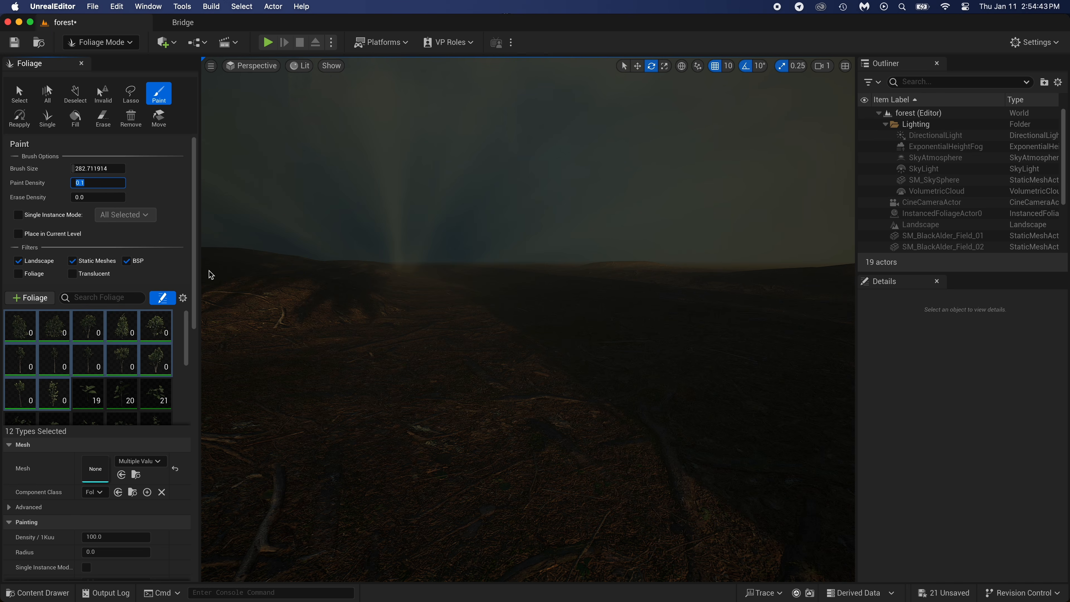
Test black alder strokes on the bare ground, enlarging the brush to about 432 between attempts, and undo each one.
{"action": "left_click", "coordinate": [444, 364]}
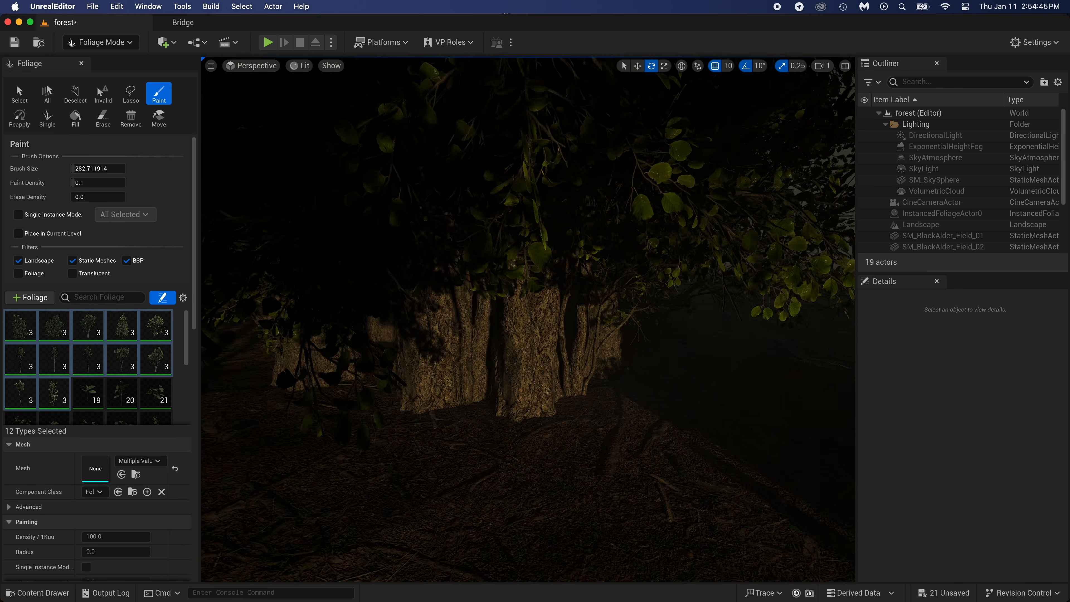
{"action": "key", "text": "a"}
{"action": "key", "text": "super+z"}
{"action": "key", "text": "]"}
{"action": "key", "text": "]"}
{"action": "key", "text": "]"}
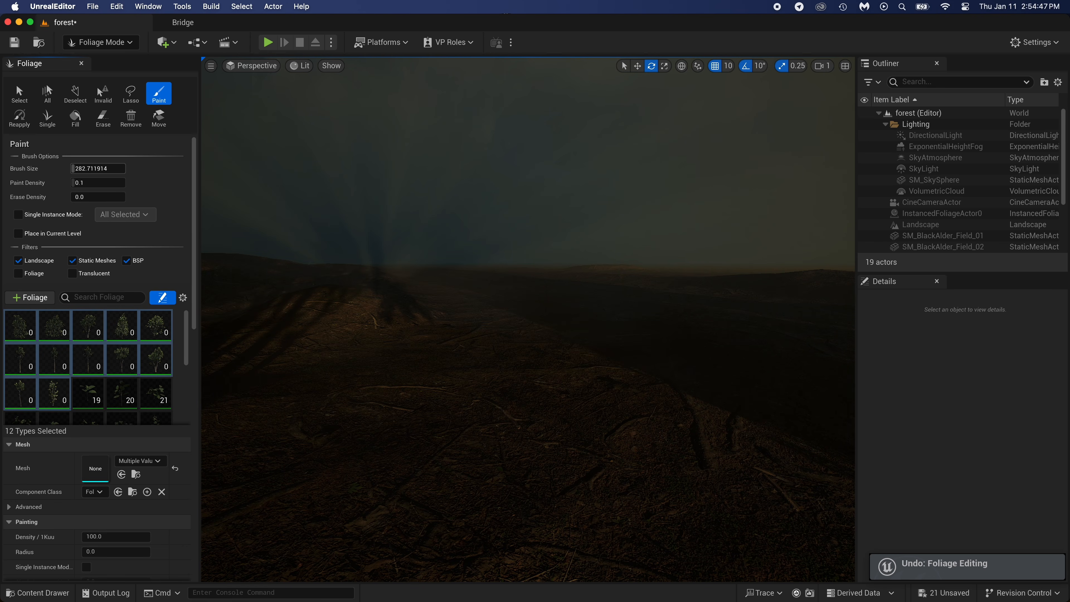
{"action": "left_click", "coordinate": [545, 388]}
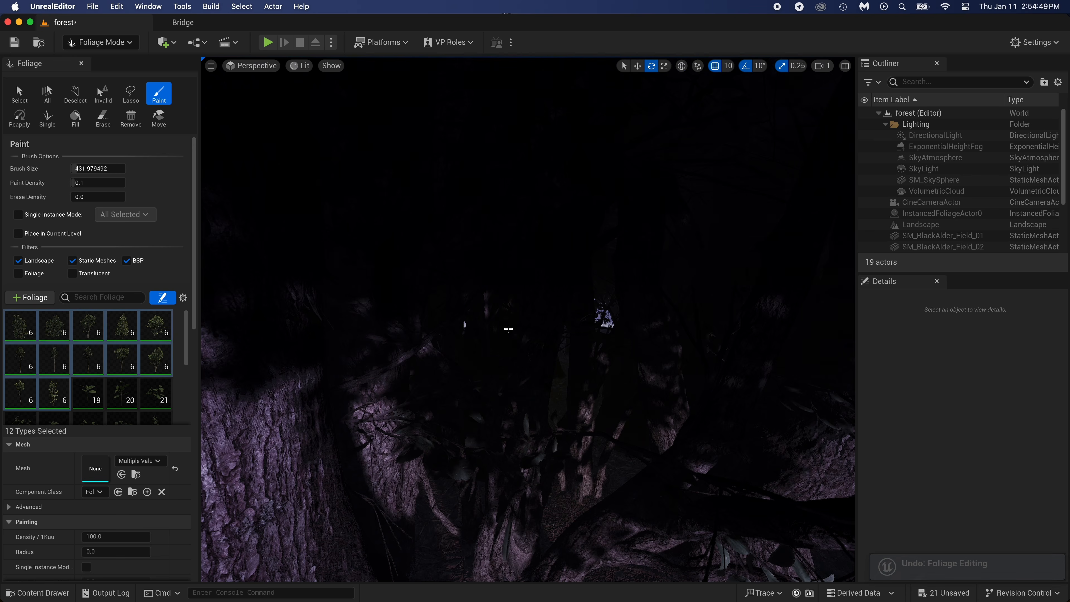
{"action": "key", "text": "s"}
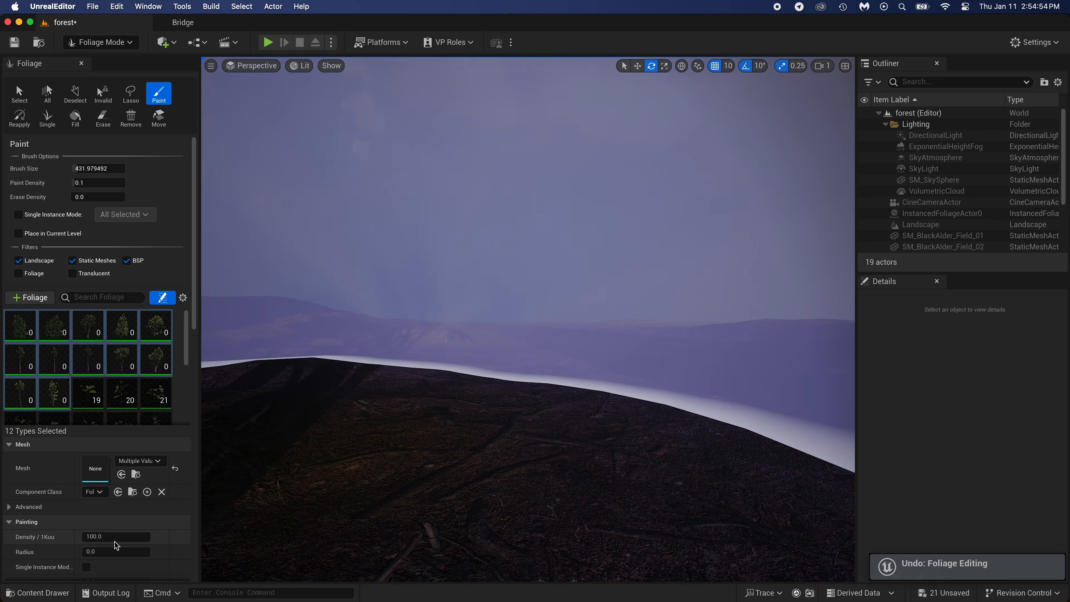
Try a black alder stroke with the selected types' Density / 1Kuu at 20, and undo it.
{"action": "left_click", "coordinate": [112, 535]}
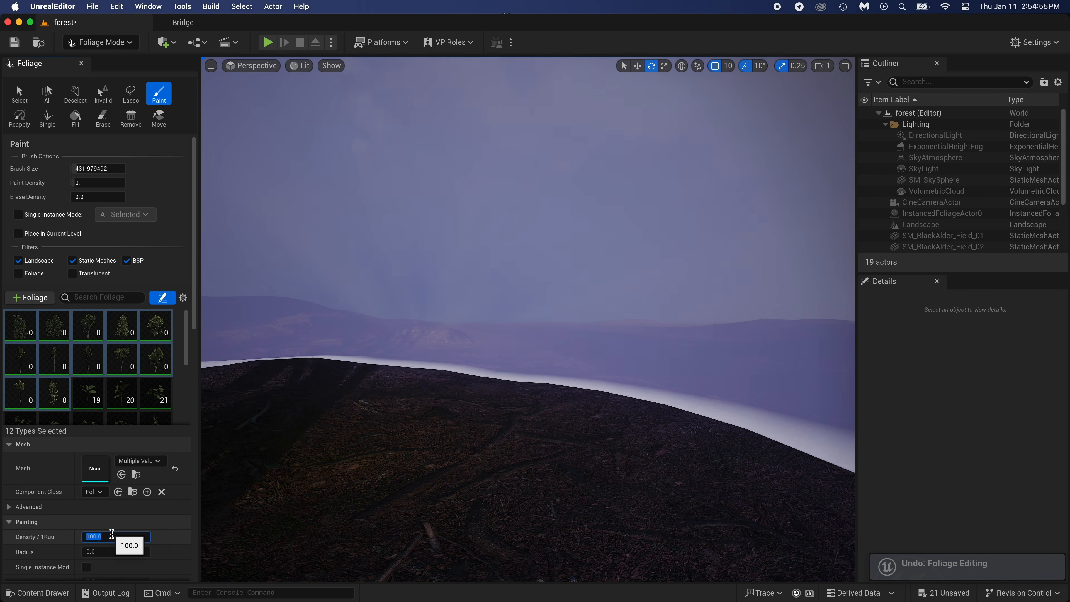
{"action": "type", "text": "20"}
{"action": "key", "text": "Return"}
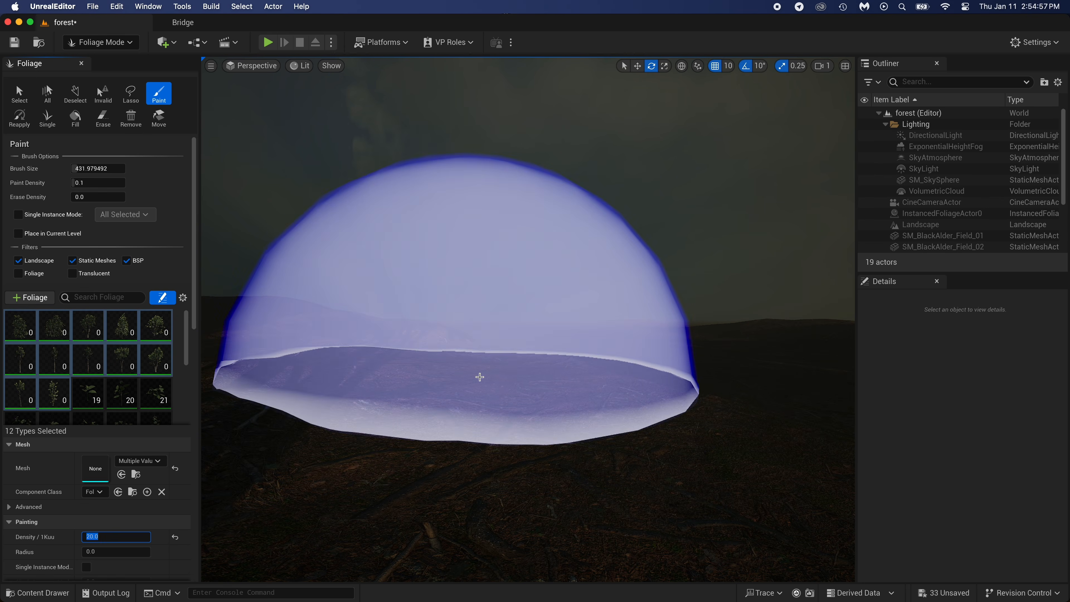
{"action": "left_click", "coordinate": [480, 377]}
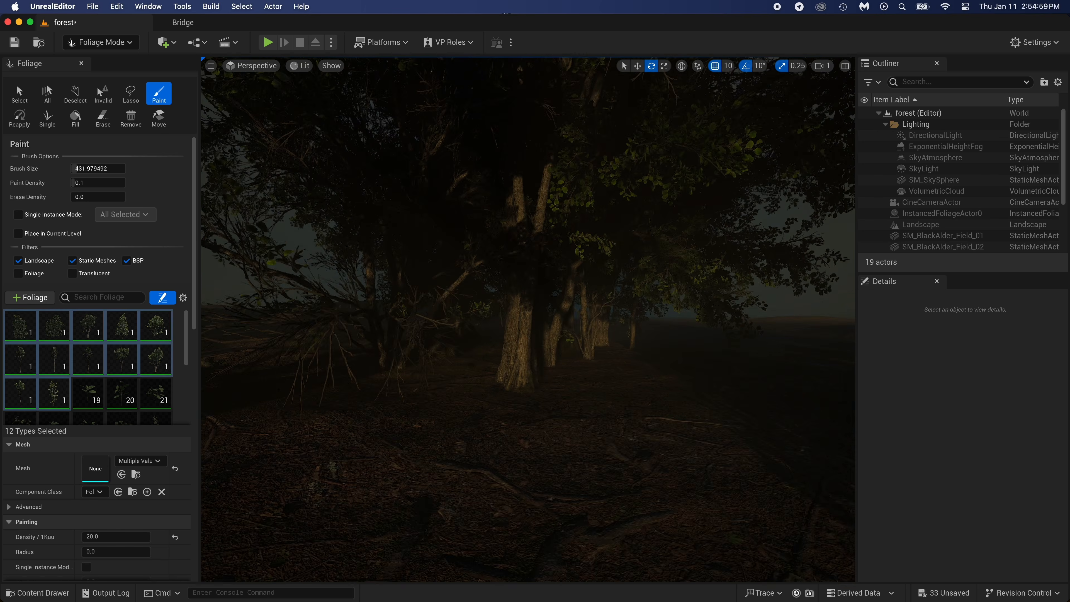
{"action": "right_click_drag", "start_coordinate": [479, 377], "coordinate": [422, 371]}
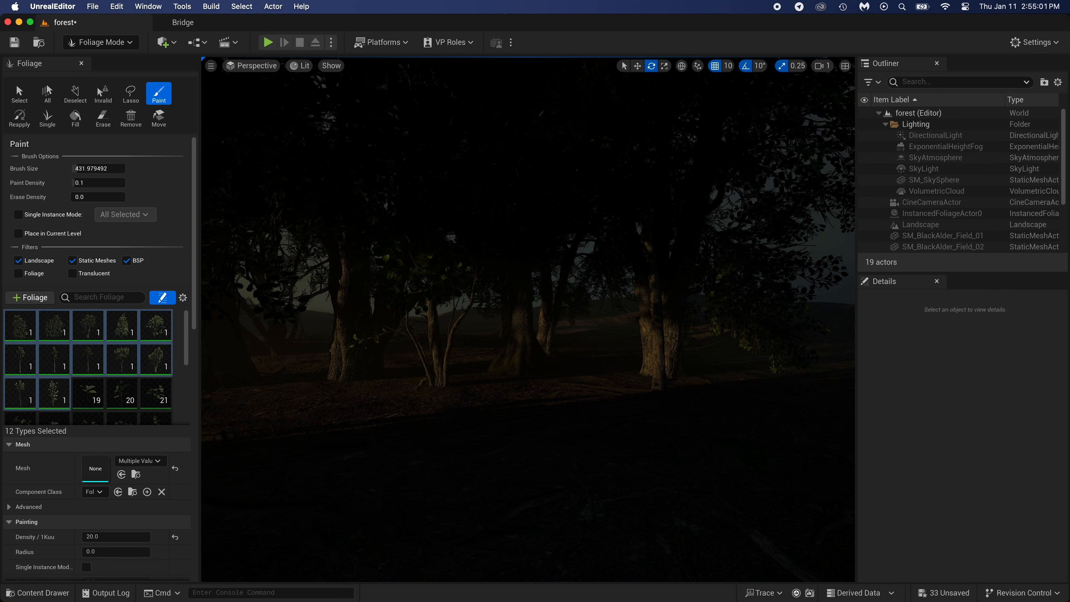
{"action": "key", "text": "super+z"}
Set Density / 1Kuu of the selected black alder types to 10, test one stroke and undo it.
{"action": "type", "text": "10"}
{"action": "key", "text": "Return"}
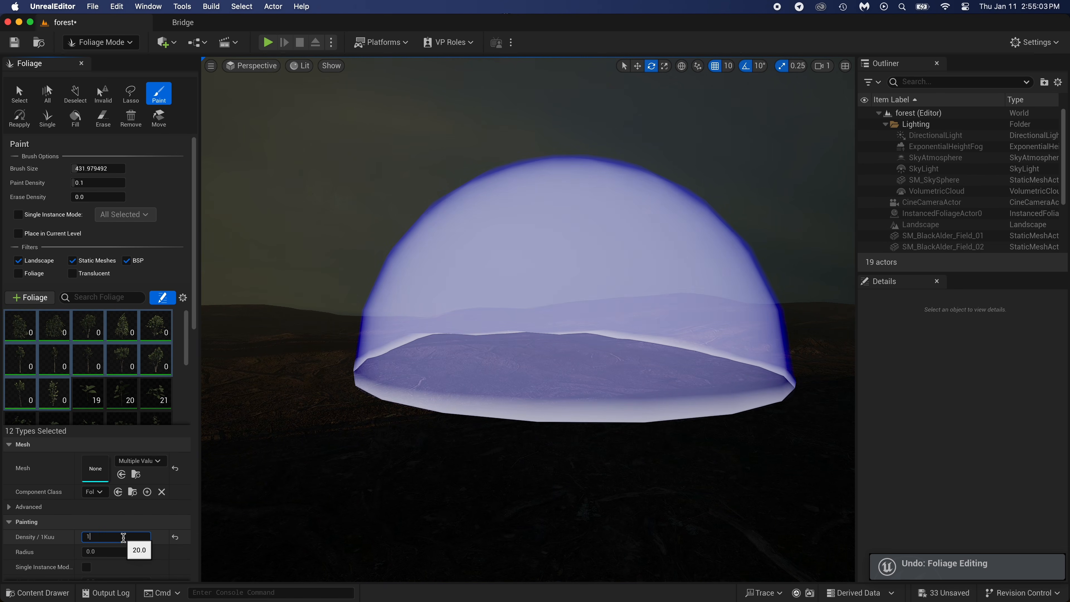
{"action": "scroll", "coordinate": [551, 399], "scroll_direction": "up", "scroll_amount": 5}
{"action": "left_click", "coordinate": [535, 398]}
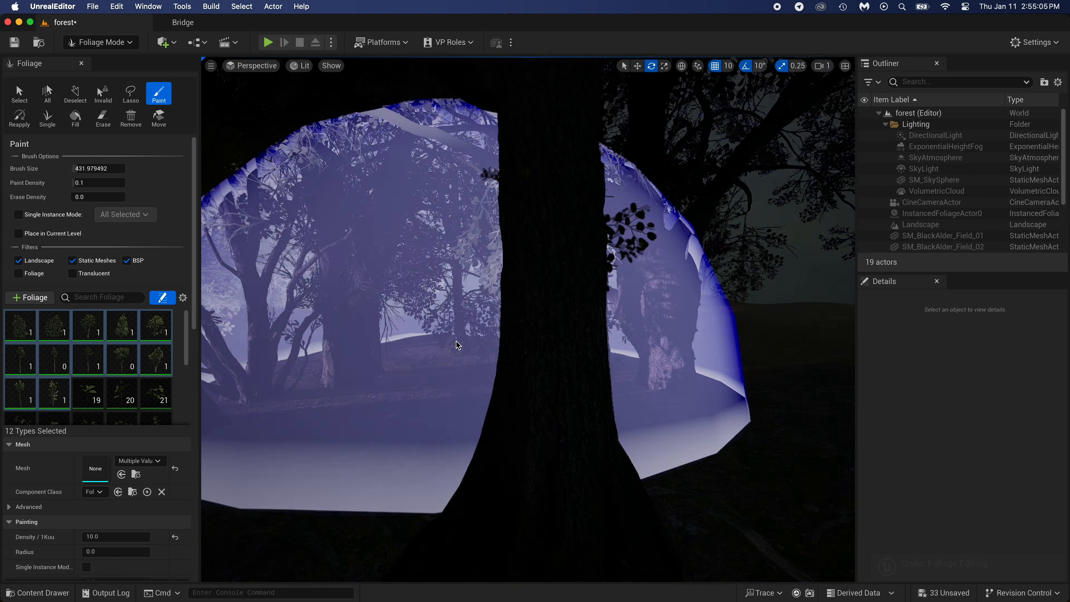
{"action": "mouse_move", "coordinate": [534, 398]}
{"action": "right_mouse_down"}
{"action": "mouse_move", "coordinate": [497, 396]}
{"action": "mouse_move", "coordinate": [556, 394]}
{"action": "mouse_move", "coordinate": [436, 400]}
{"action": "right_mouse_up"}
{"action": "key", "text": "s"}
{"action": "mouse_move", "coordinate": [449, 344]}
{"action": "right_mouse_down"}
{"action": "mouse_move", "coordinate": [449, 379]}
{"action": "mouse_move", "coordinate": [449, 345]}
{"action": "right_mouse_up"}
{"action": "key", "text": "super+z"}
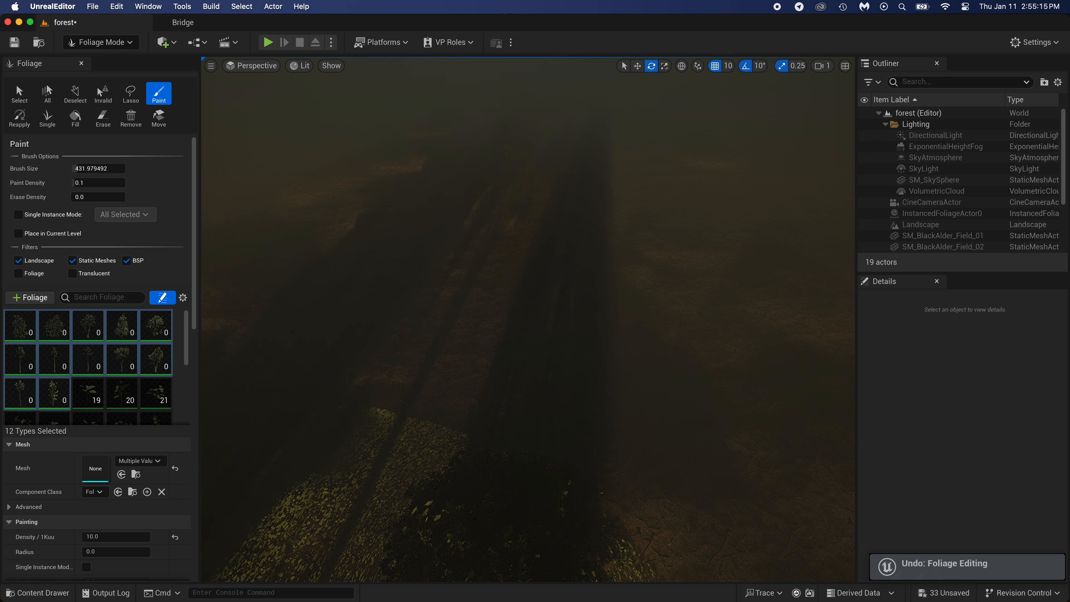
Enlarge the foliage brush to about 1150 and paint black alders across the ground beyond the grassy area.
{"action": "right_click_drag", "start_coordinate": [484, 220], "coordinate": [455, 229]}
{"action": "left_click_drag", "start_coordinate": [100, 169], "coordinate": [113, 169]}
{"action": "mouse_move", "coordinate": [443, 241]}
{"action": "left_mouse_down"}
{"action": "mouse_move", "coordinate": [652, 232]}
{"action": "mouse_move", "coordinate": [547, 159]}
{"action": "left_mouse_up"}
{"action": "left_click_drag", "start_coordinate": [380, 183], "coordinate": [556, 186]}
{"action": "mouse_move", "coordinate": [614, 91]}
{"action": "left_mouse_down"}
{"action": "mouse_move", "coordinate": [581, 66]}
{"action": "mouse_move", "coordinate": [503, 135]}
{"action": "mouse_move", "coordinate": [388, 168]}
{"action": "mouse_move", "coordinate": [403, 184]}
{"action": "left_mouse_up"}
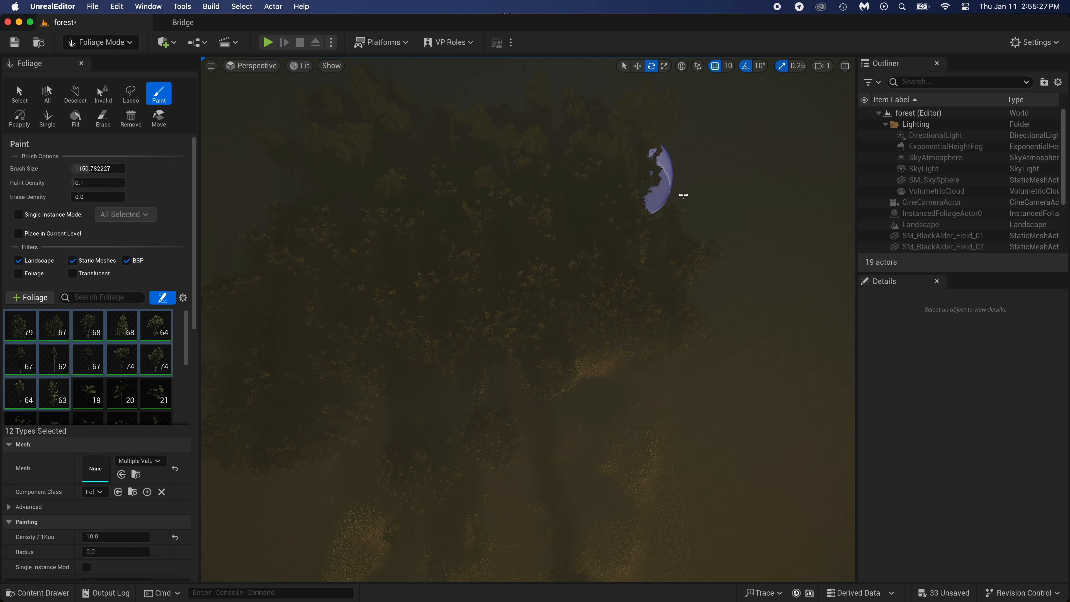
{"action": "right_click_drag", "start_coordinate": [554, 270], "coordinate": [624, 344]}
View the scene through the CineCameraActor and switch the editor to Selection mode.
{"action": "left_click", "coordinate": [251, 66]}
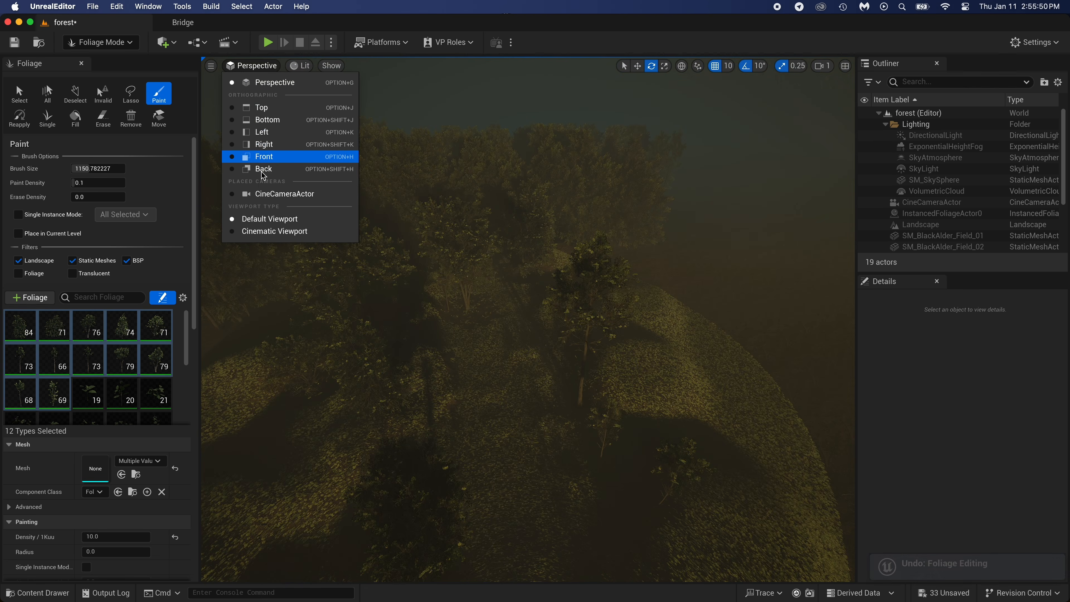
{"action": "left_click", "coordinate": [250, 190]}
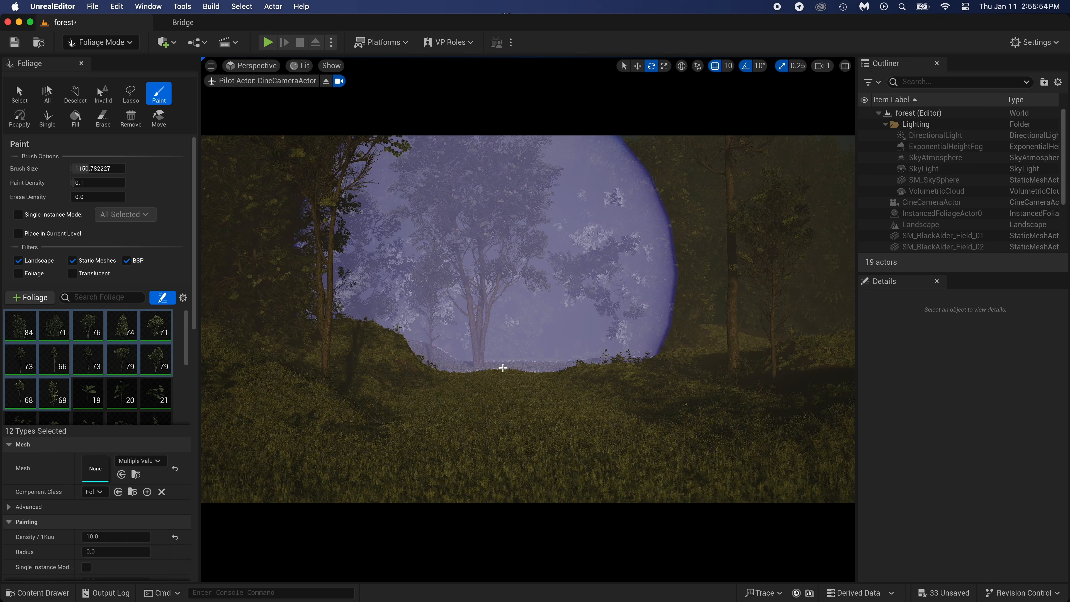
{"action": "left_click", "coordinate": [101, 43]}
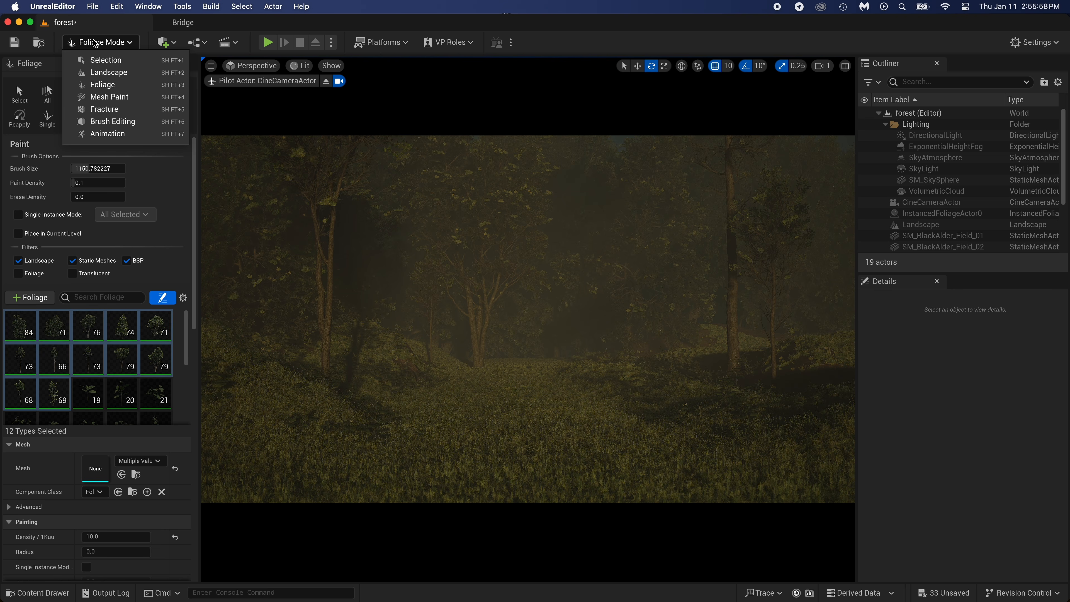
{"action": "left_click", "coordinate": [100, 61]}
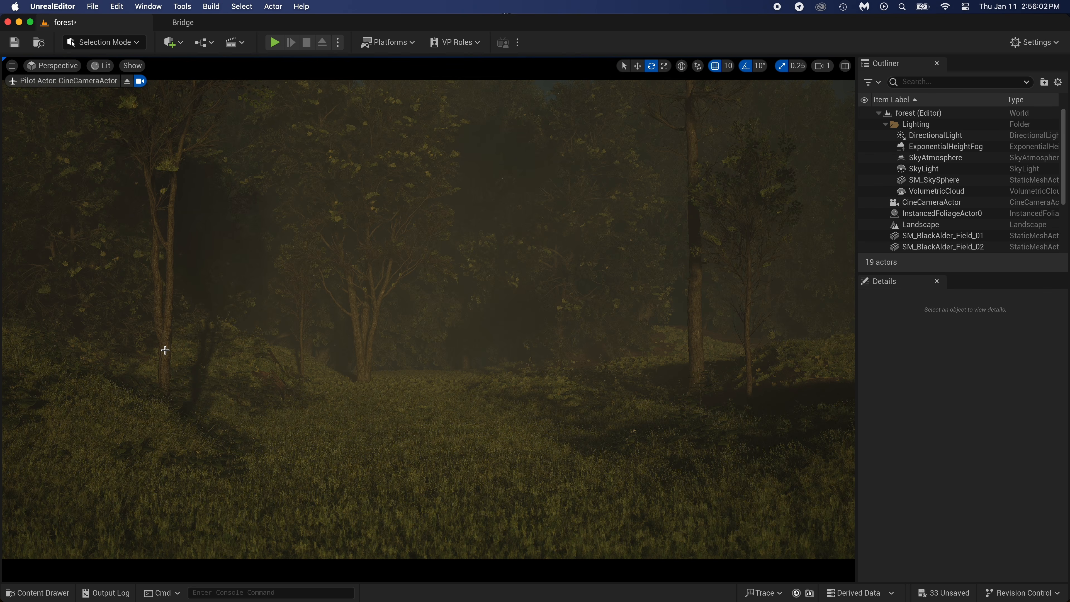
Stop piloting the camera and pin the CineCameraActor's preview in the viewport while viewing the forest from above.
{"action": "left_click", "coordinate": [162, 369]}
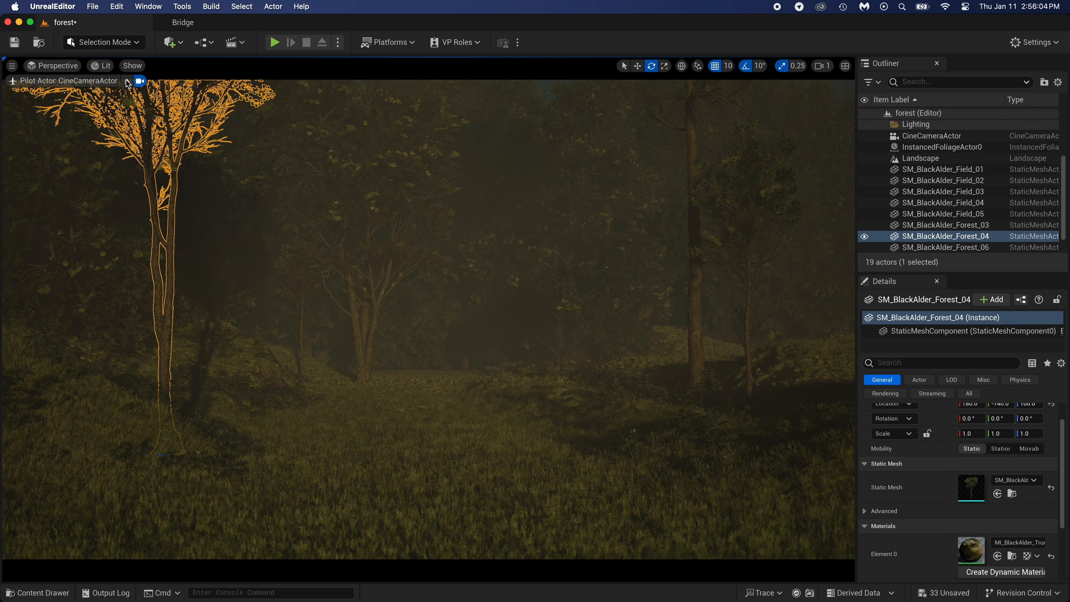
{"action": "left_click", "coordinate": [127, 82]}
{"action": "key", "text": "e"}
{"action": "right_click_drag", "start_coordinate": [428, 319], "coordinate": [423, 392]}
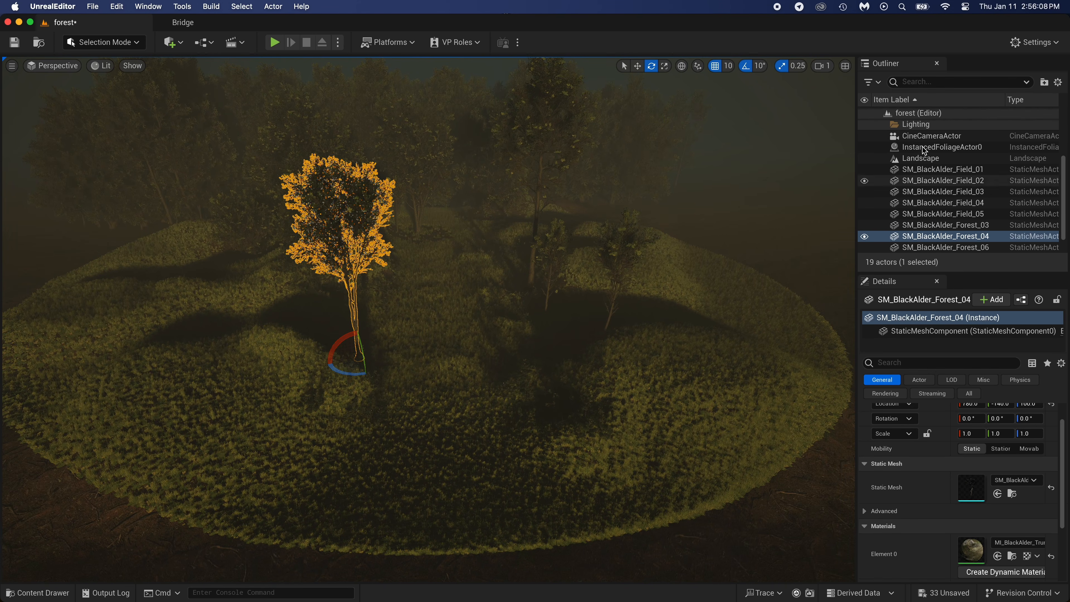
{"action": "left_click", "coordinate": [942, 137]}
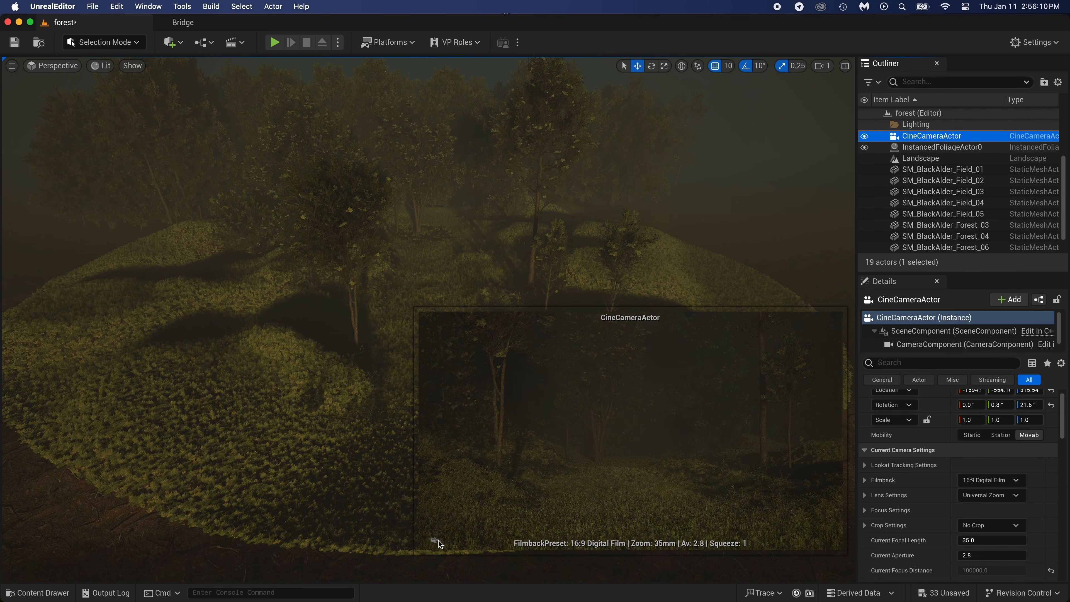
{"action": "left_click", "coordinate": [435, 543]}
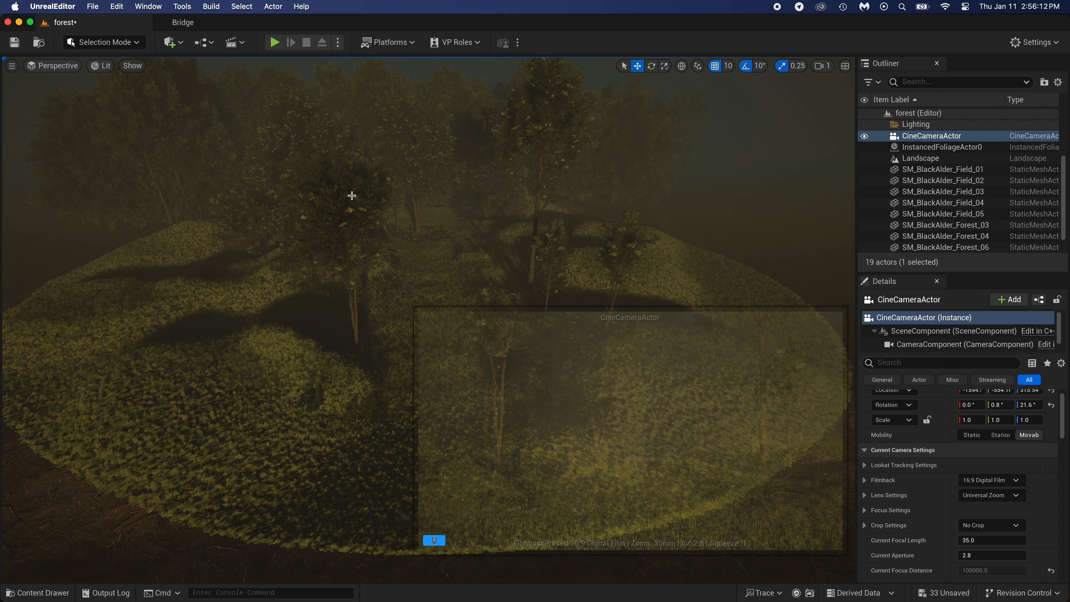
{"action": "right_click_drag", "start_coordinate": [352, 195], "coordinate": [317, 249]}
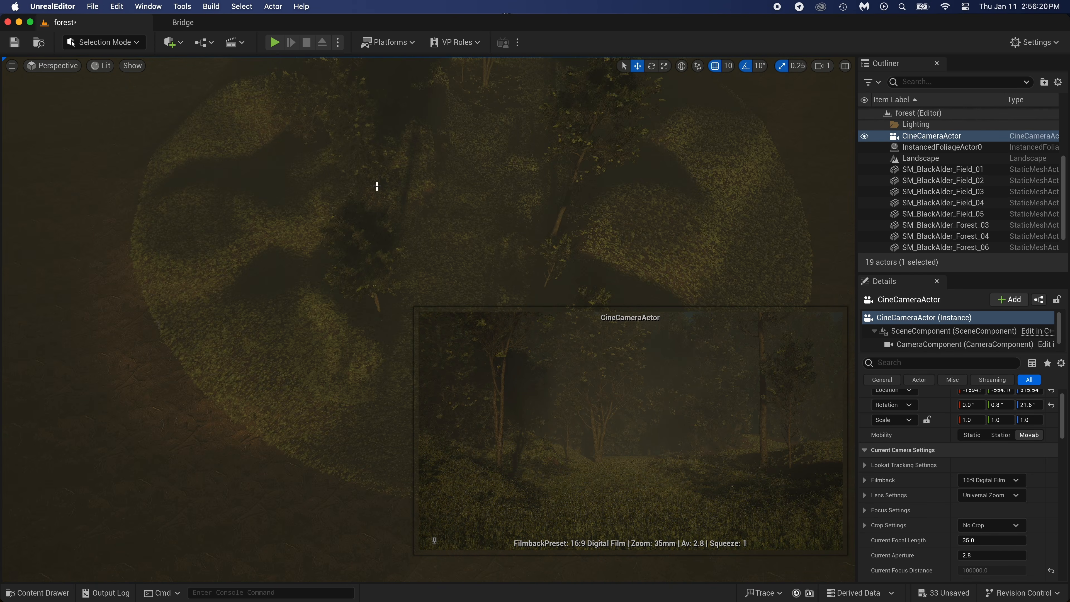
Switch the viewport to Unlit shading while viewing the grassy area and its trees from above.
{"action": "right_click_drag", "start_coordinate": [377, 186], "coordinate": [339, 210]}
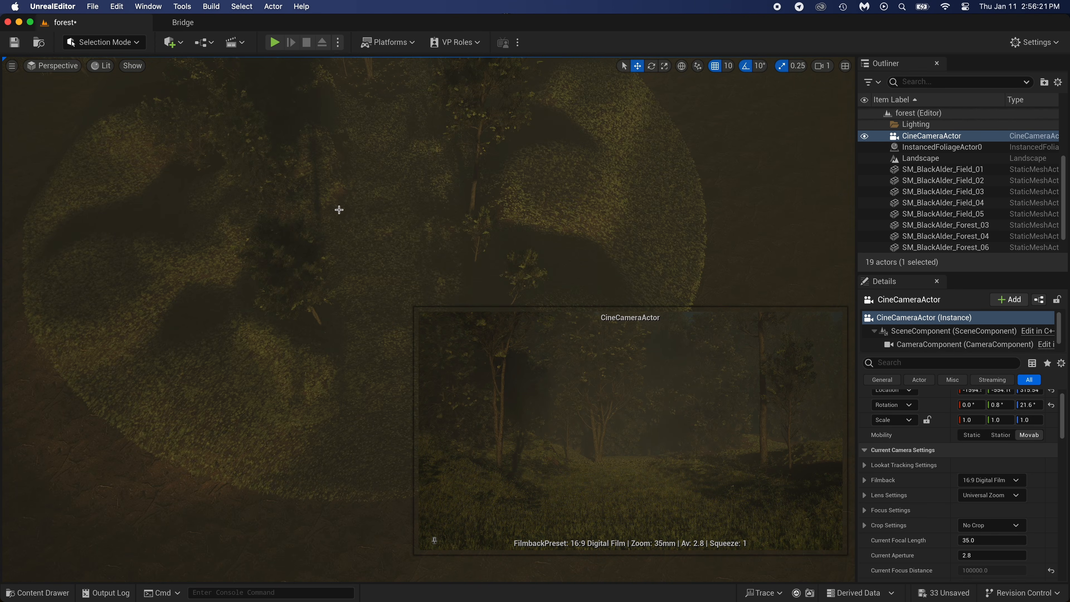
{"action": "left_click", "coordinate": [102, 66]}
{"action": "left_click", "coordinate": [112, 109]}
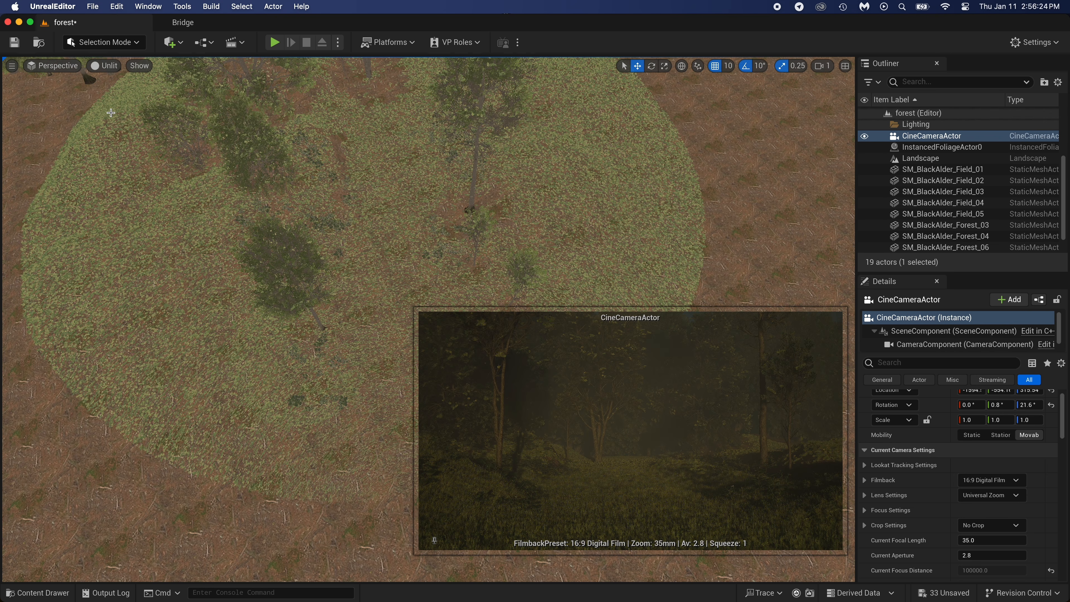
{"action": "right_click_drag", "start_coordinate": [452, 194], "coordinate": [474, 267]}
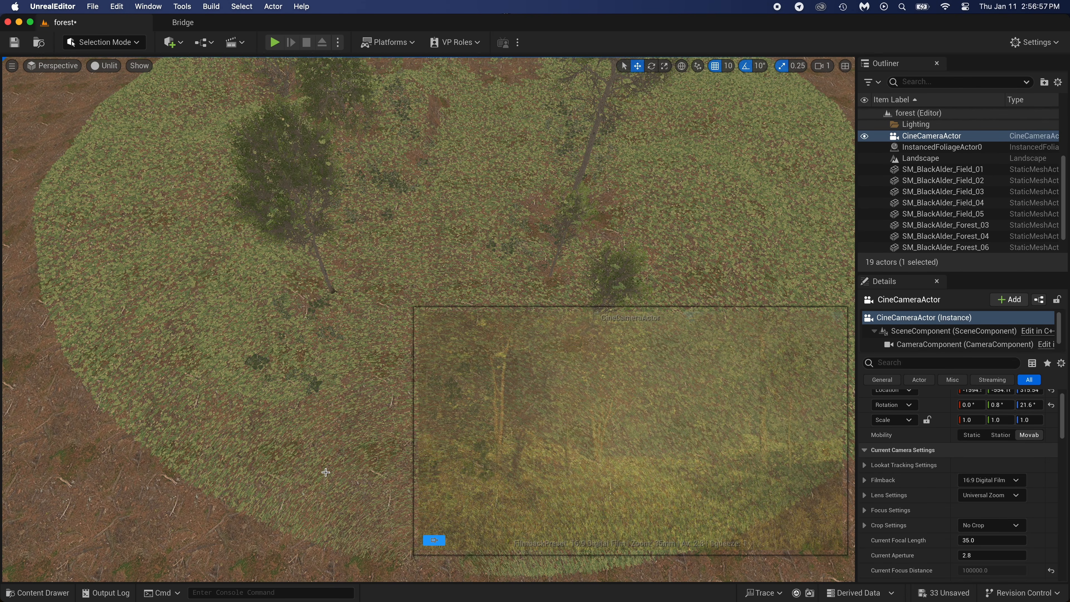
View the scene through the CineCameraActor and turn it slightly to reframe the forest.
{"action": "left_click", "coordinate": [358, 295]}
{"action": "right_click_drag", "start_coordinate": [358, 295], "coordinate": [417, 219]}
{"action": "key", "text": "w"}
{"action": "right_click_drag", "start_coordinate": [606, 392], "coordinate": [635, 393]}
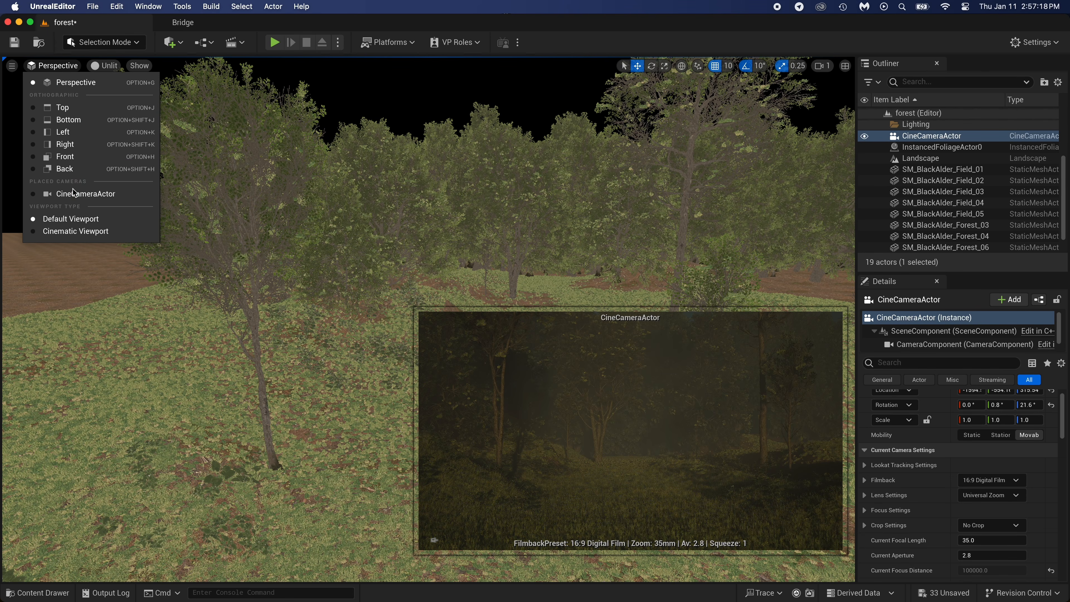
{"action": "left_click", "coordinate": [74, 194]}
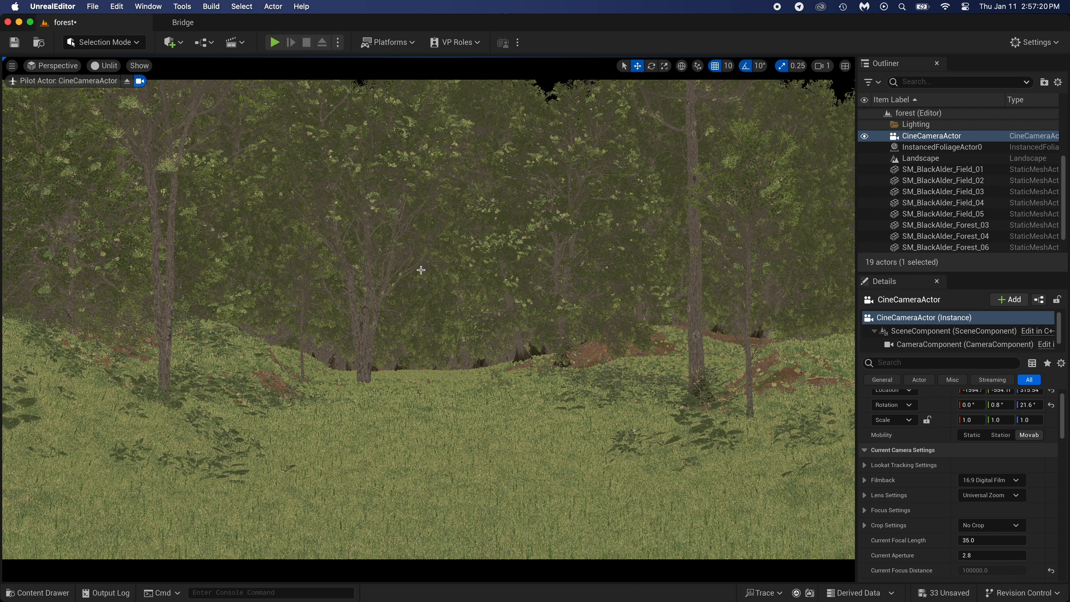
{"action": "mouse_move", "coordinate": [429, 320]}
{"action": "right_mouse_down"}
{"action": "mouse_move", "coordinate": [371, 333]}
{"action": "mouse_move", "coordinate": [413, 332]}
{"action": "mouse_move", "coordinate": [420, 307]}
{"action": "right_mouse_up"}
Move SM_BlackAlder_Forest_04 closer to the camera in the left foreground and shift the thin tree on the right slightly outward.
{"action": "left_click", "coordinate": [205, 358]}
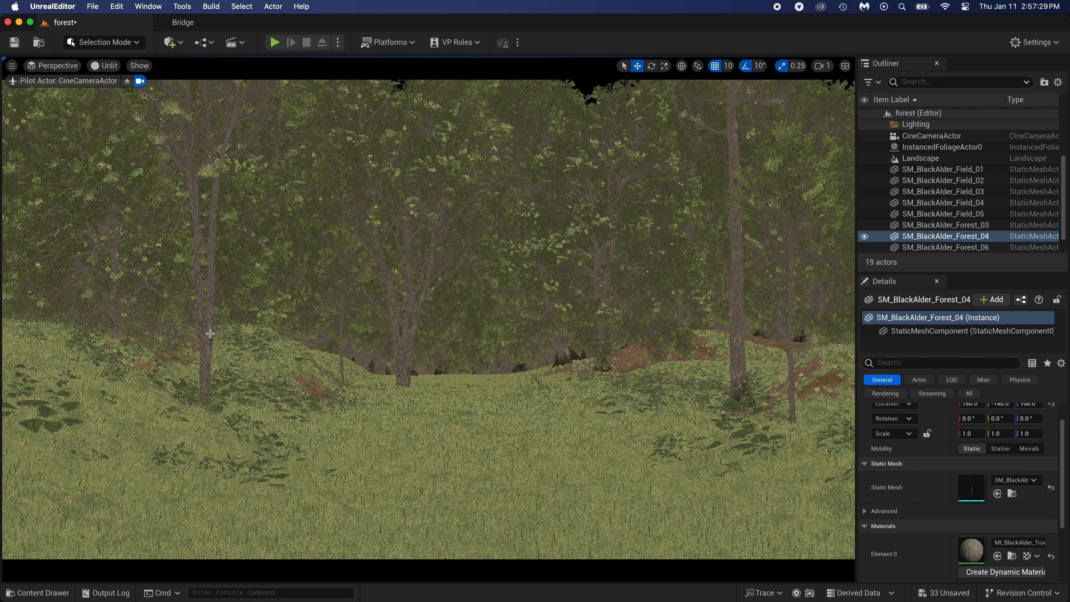
{"action": "left_click_drag", "start_coordinate": [204, 454], "coordinate": [302, 563]}
{"action": "left_click_drag", "start_coordinate": [330, 502], "coordinate": [164, 511]}
{"action": "left_click", "coordinate": [790, 399]}
{"action": "left_click_drag", "start_coordinate": [816, 430], "coordinate": [827, 430]}
Move SM_BlackAlder_Field_03 from the path onto the left slope, raise it to Z 210, and deselect it.
{"action": "left_click", "coordinate": [403, 358]}
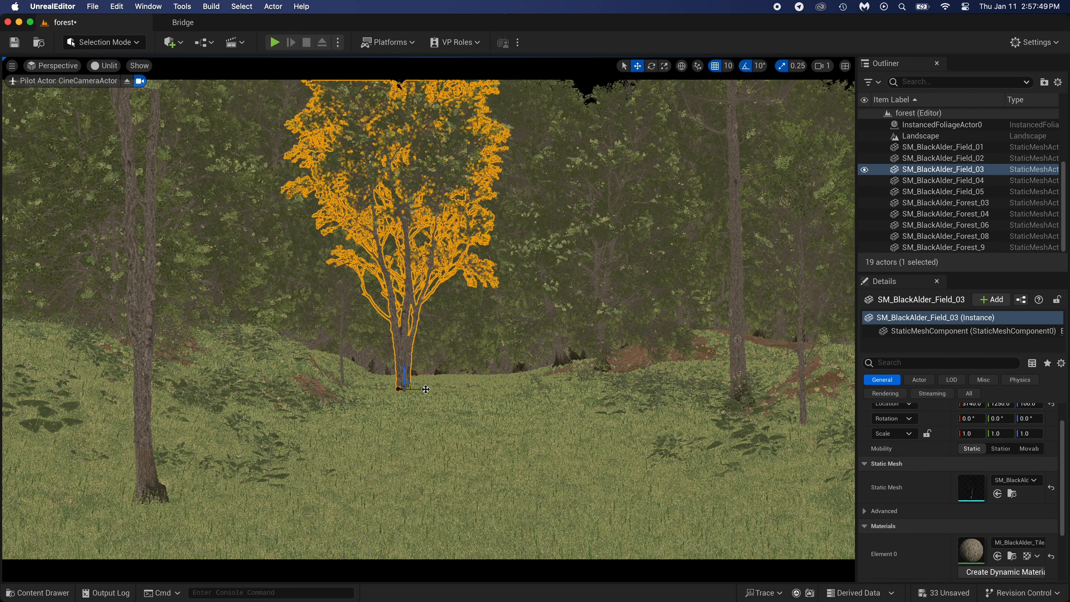
{"action": "left_click_drag", "start_coordinate": [427, 391], "coordinate": [252, 426]}
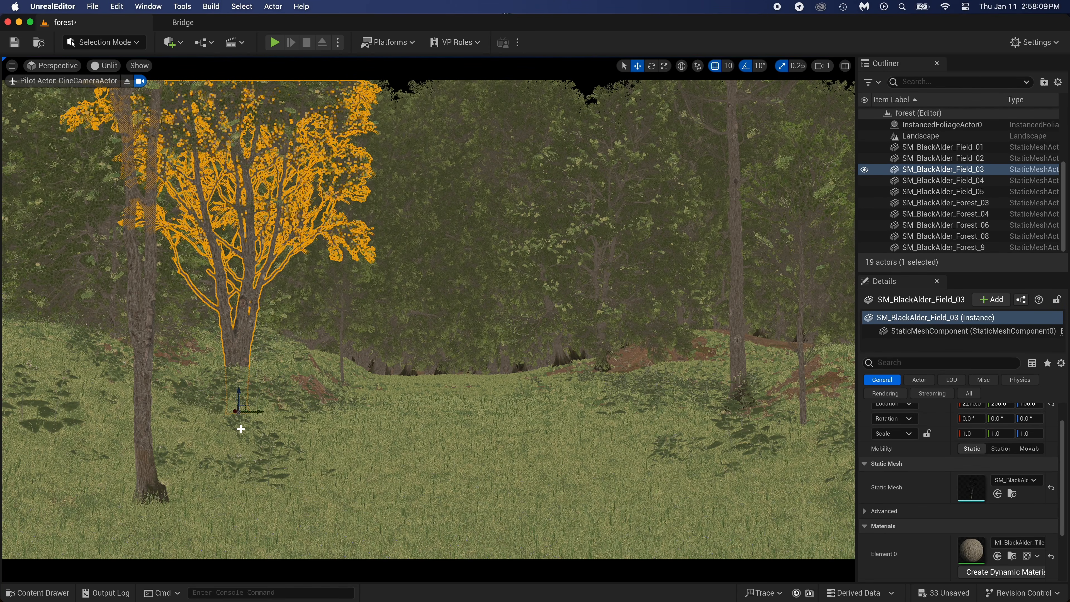
{"action": "left_click_drag", "start_coordinate": [240, 392], "coordinate": [244, 349]}
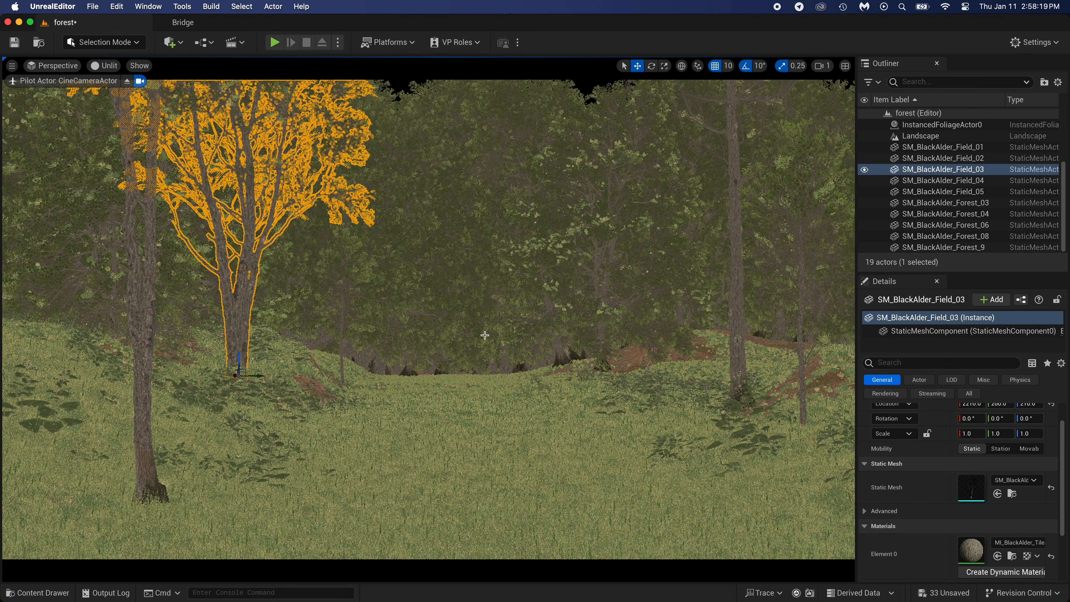
{"action": "left_click", "coordinate": [474, 313]}
{"action": "key", "text": "Escape"}
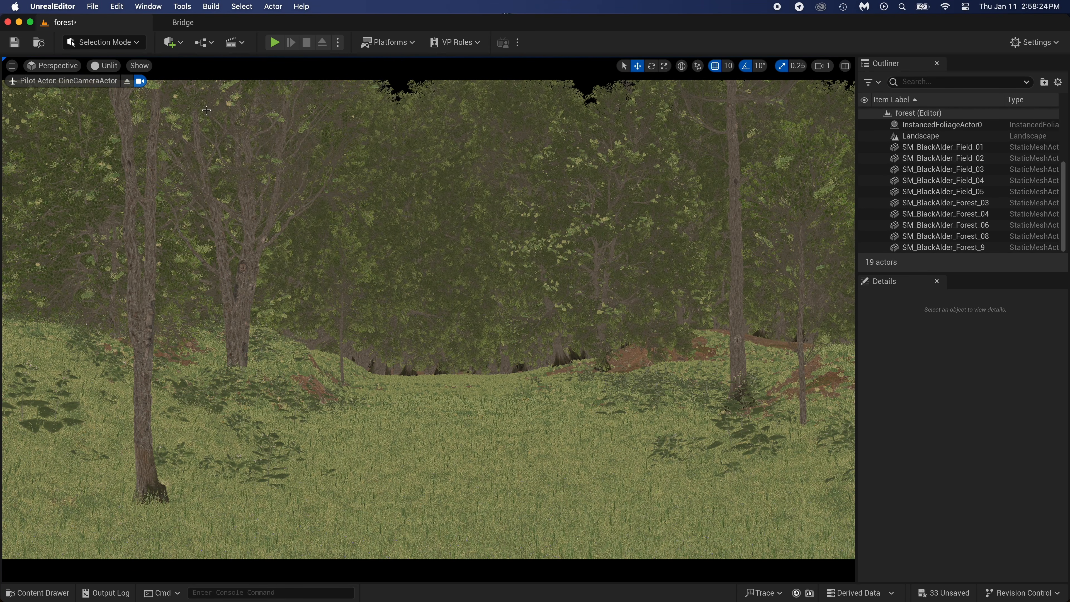
Check the rearranged trees through the camera in Lit shading, ending back in Unlit.
{"action": "left_click", "coordinate": [105, 66]}
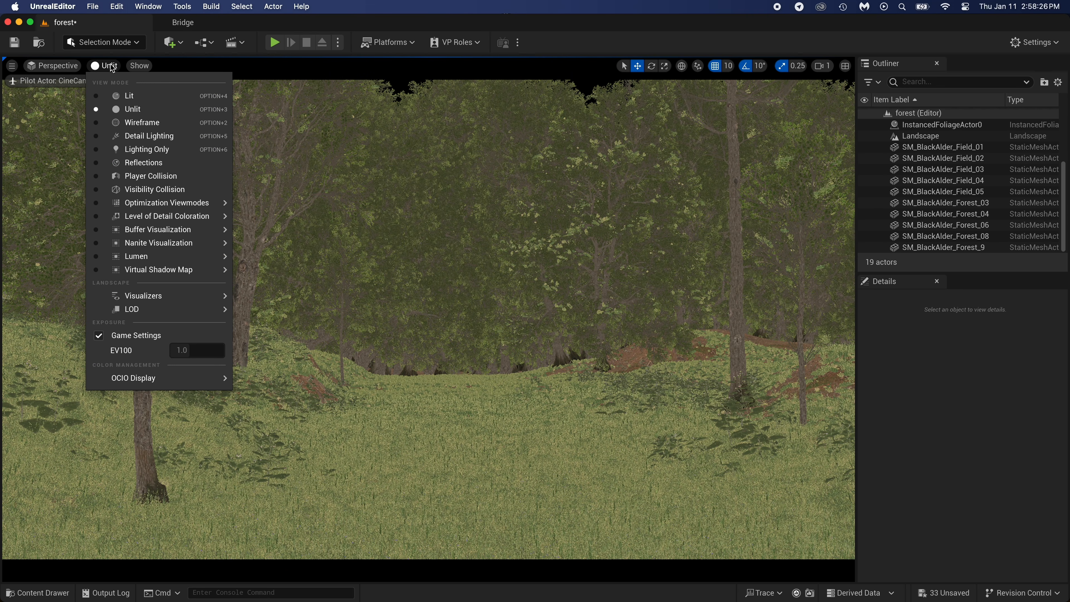
{"action": "left_click", "coordinate": [120, 98]}
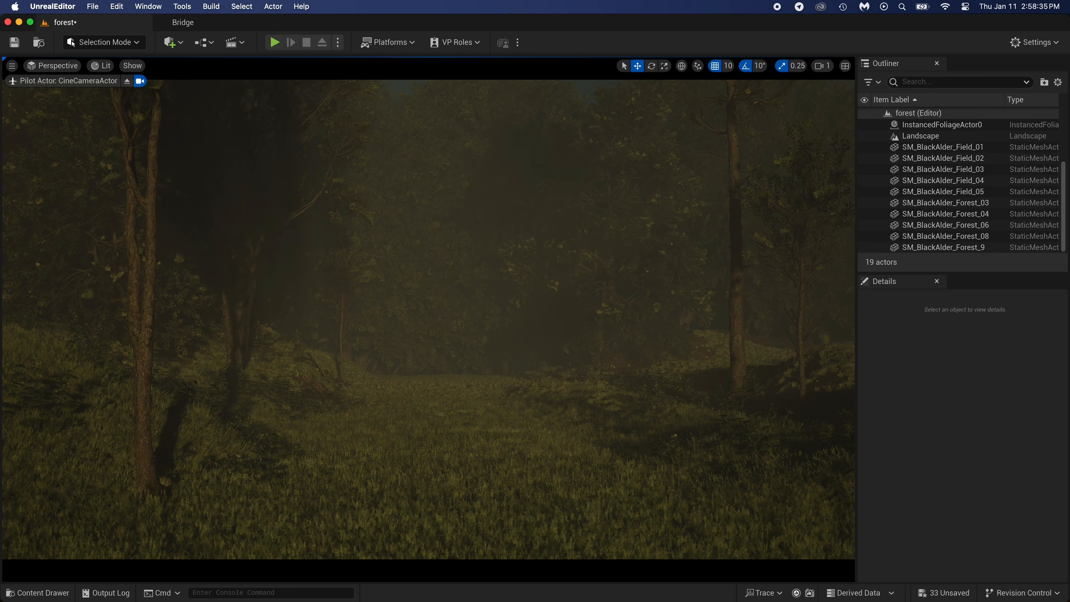
{"action": "left_click", "coordinate": [433, 298]}
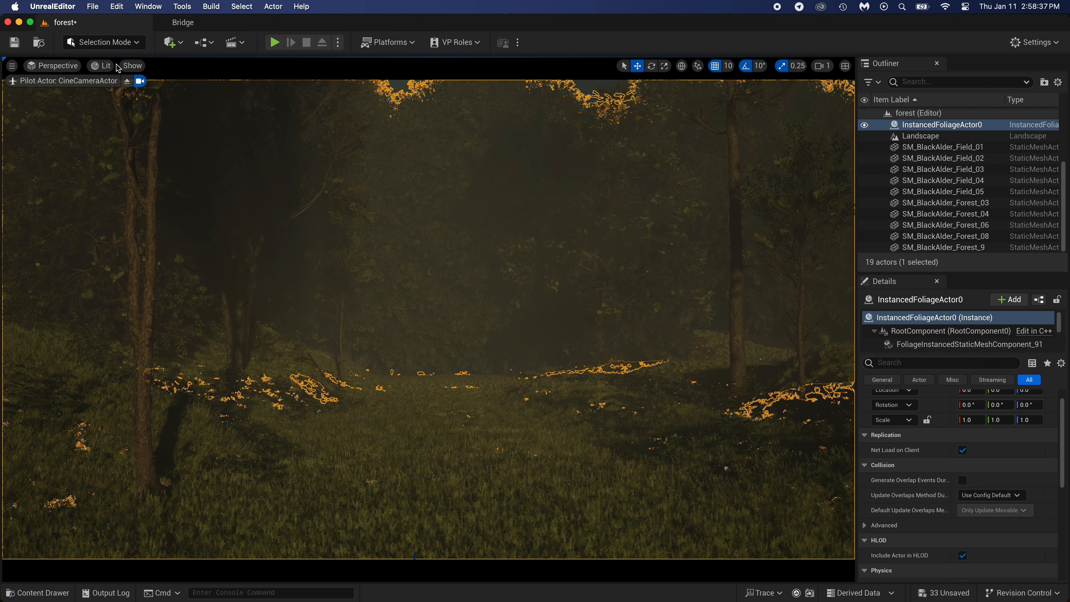
{"action": "left_click", "coordinate": [100, 66]}
{"action": "left_click", "coordinate": [115, 108]}
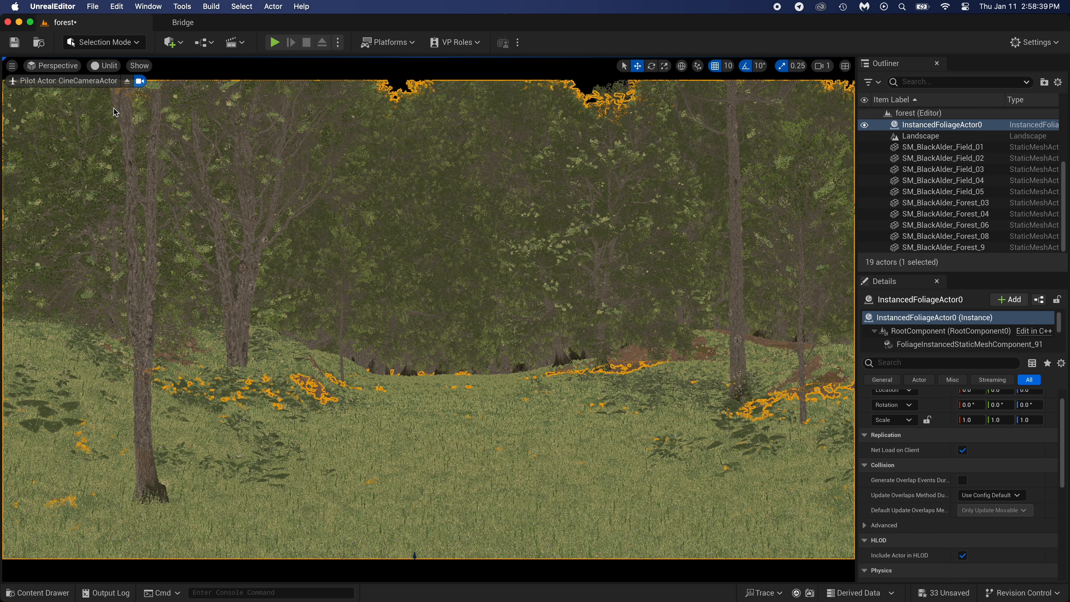
Stop piloting the camera and activate Foliage mode's Erase tool above the black alder background.
{"action": "left_click", "coordinate": [126, 82]}
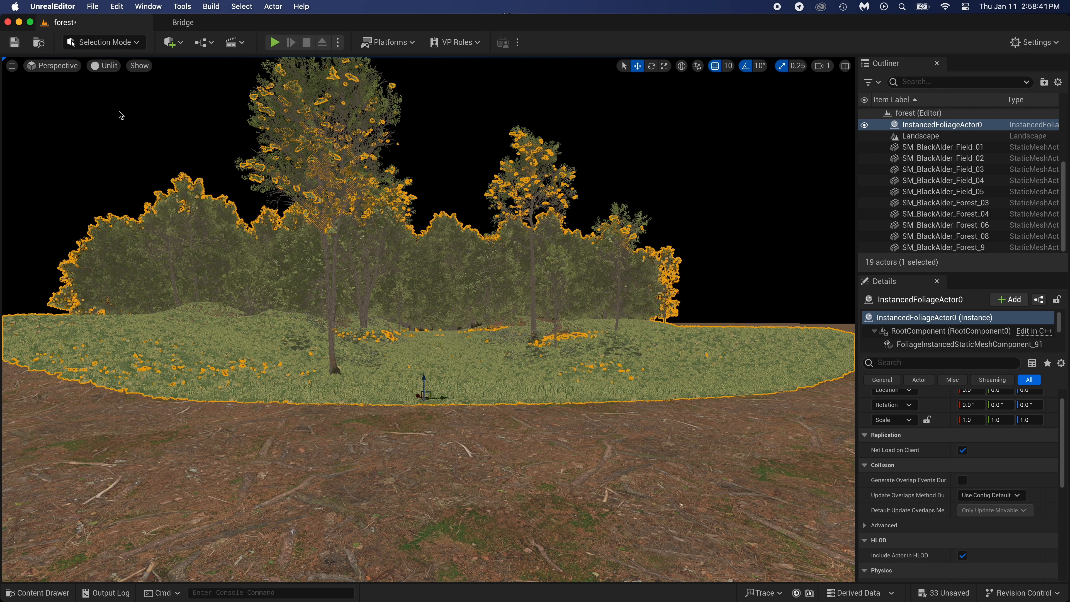
{"action": "key", "text": "e"}
{"action": "right_click_drag", "start_coordinate": [428, 295], "coordinate": [449, 192]}
{"action": "left_click", "coordinate": [52, 66]}
{"action": "left_click", "coordinate": [102, 42]}
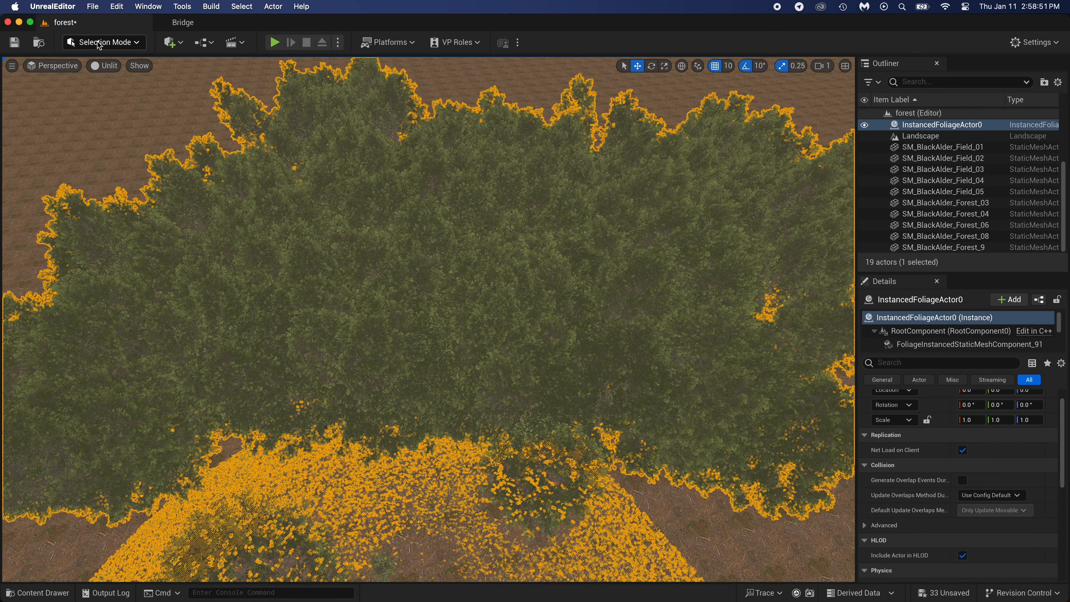
{"action": "left_click", "coordinate": [101, 42]}
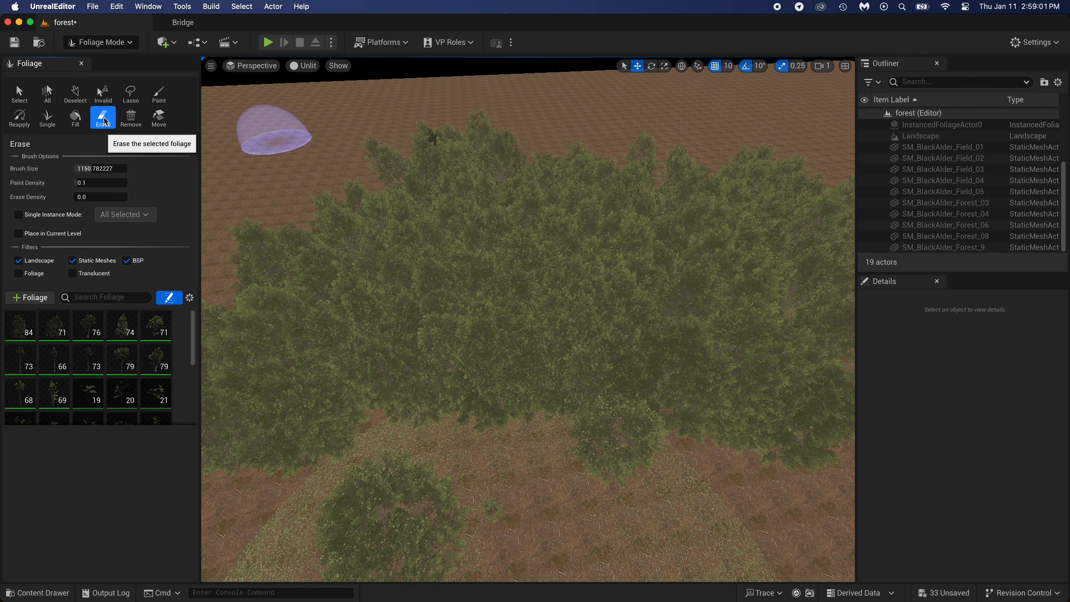
Undo a test erase stroke and select the 12 black alder foliage types.
{"action": "left_click", "coordinate": [521, 348]}
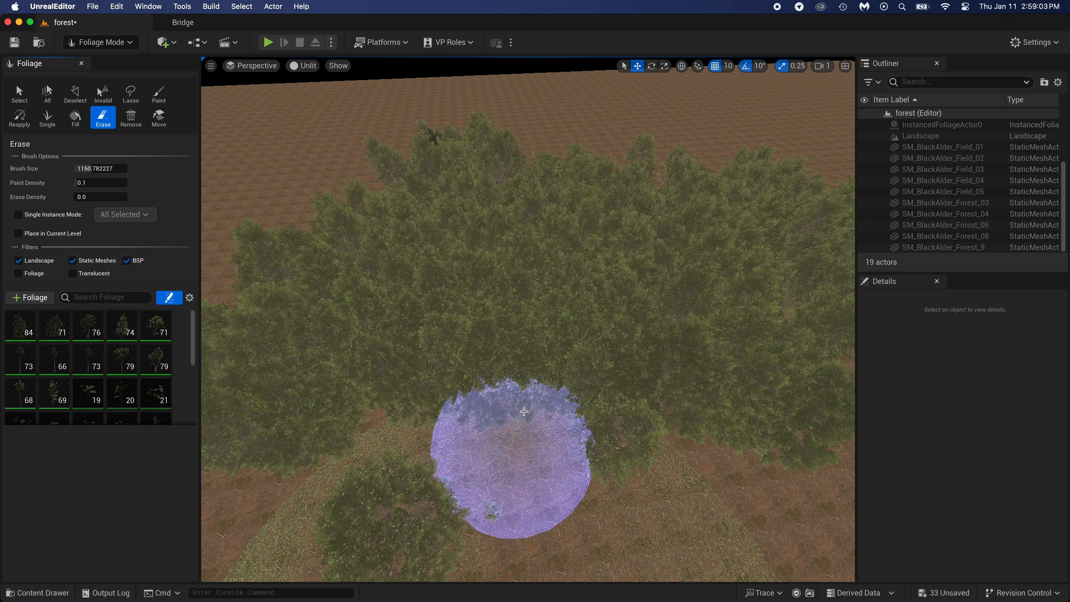
{"action": "key", "text": "super+z"}
{"action": "left_click", "coordinate": [58, 394]}
{"action": "left_click", "coordinate": [21, 326], "text": "shift"}
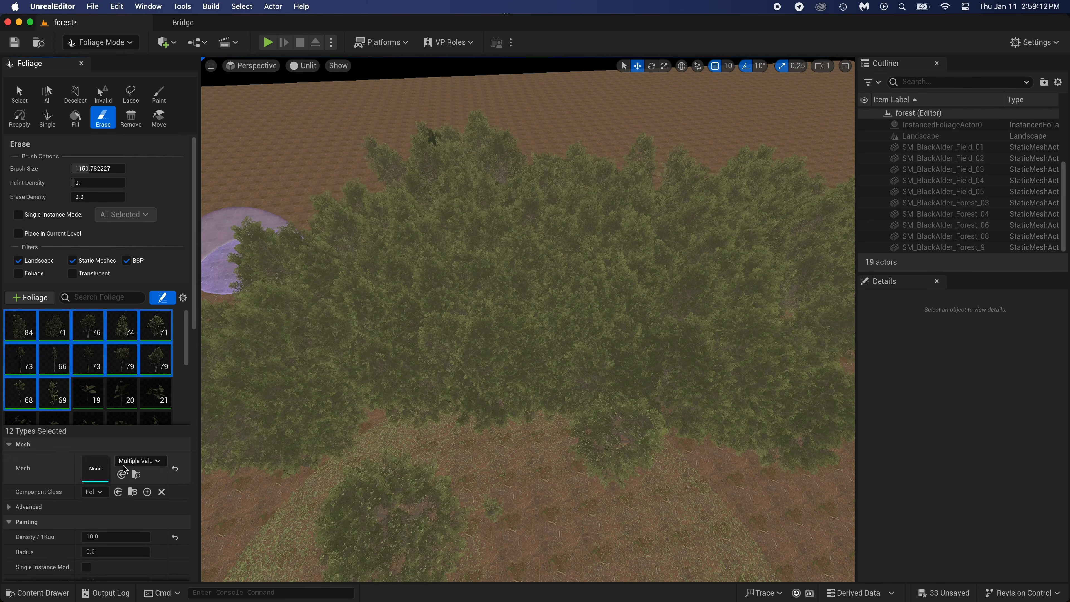
Set Erase Density to 0.1 and thin the black alders in the middle of the background.
{"action": "left_click", "coordinate": [95, 197]}
{"action": "type", "text": "0.1"}
{"action": "mouse_move", "coordinate": [516, 371]}
{"action": "left_mouse_down"}
{"action": "mouse_move", "coordinate": [510, 394]}
{"action": "mouse_move", "coordinate": [505, 261]}
{"action": "left_mouse_up"}
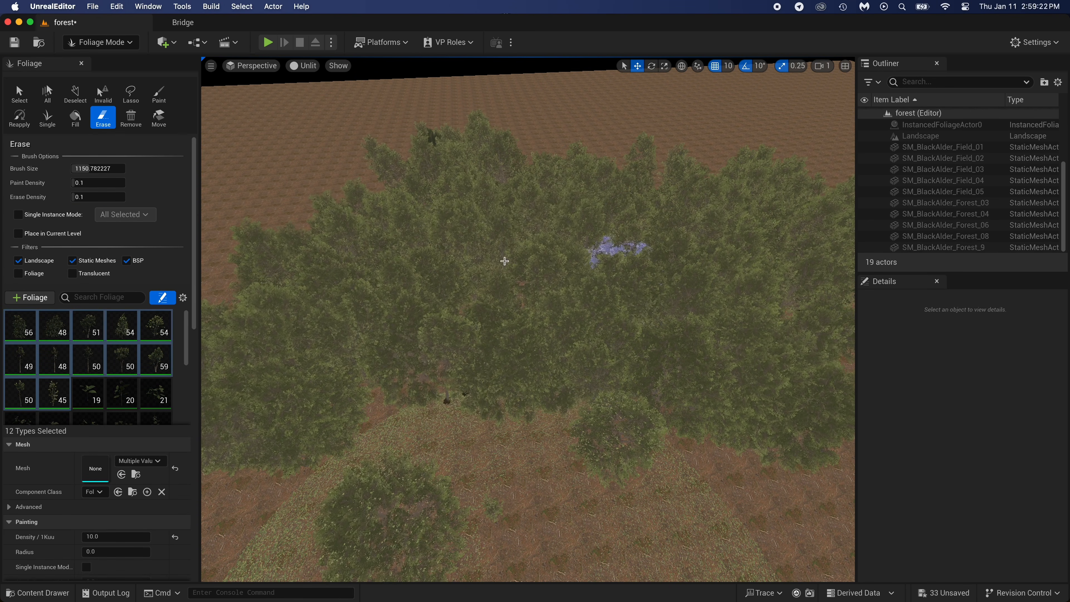
{"action": "left_click", "coordinate": [533, 296]}
{"action": "mouse_move", "coordinate": [533, 296]}
{"action": "right_mouse_down"}
{"action": "mouse_move", "coordinate": [533, 202]}
{"action": "mouse_move", "coordinate": [485, 261]}
{"action": "right_mouse_up"}
Set Erase Density to 0.3, try an erase stroke on the black alders and undo it.
{"action": "left_click", "coordinate": [100, 197]}
{"action": "type", "text": "0.3"}
{"action": "key", "text": "Return"}
{"action": "key", "text": "Return"}
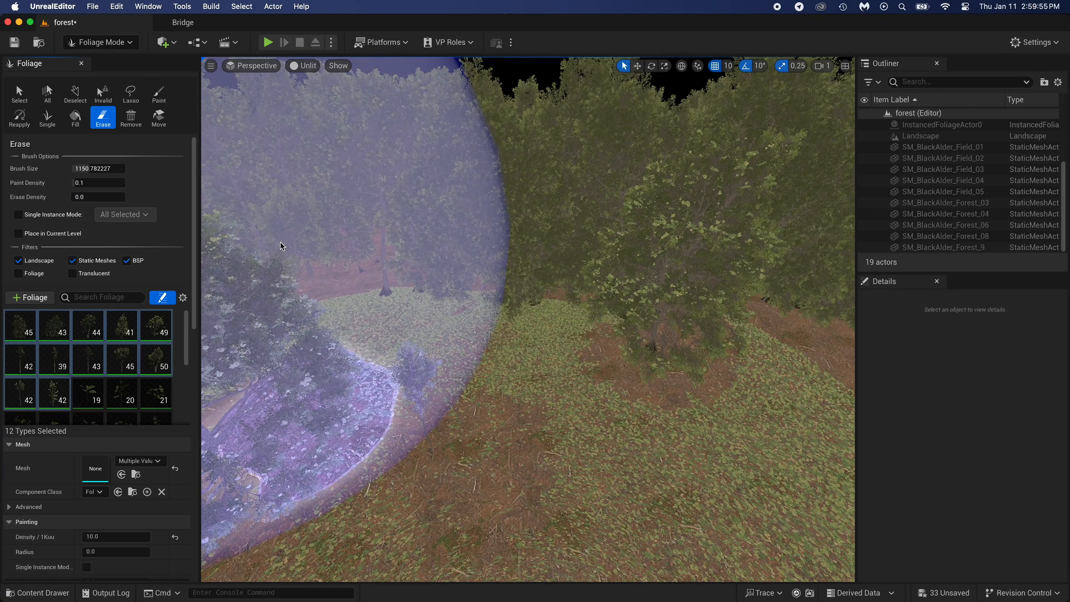
{"action": "left_click", "coordinate": [283, 247]}
{"action": "key", "text": "super+z"}
Erase most of the background black alders at Erase Density 0.0 and shrink the brush to about 167.
{"action": "right_click_drag", "start_coordinate": [557, 255], "coordinate": [557, 211]}
{"action": "key", "text": "w"}
{"action": "left_click_drag", "start_coordinate": [91, 168], "coordinate": [75, 169]}
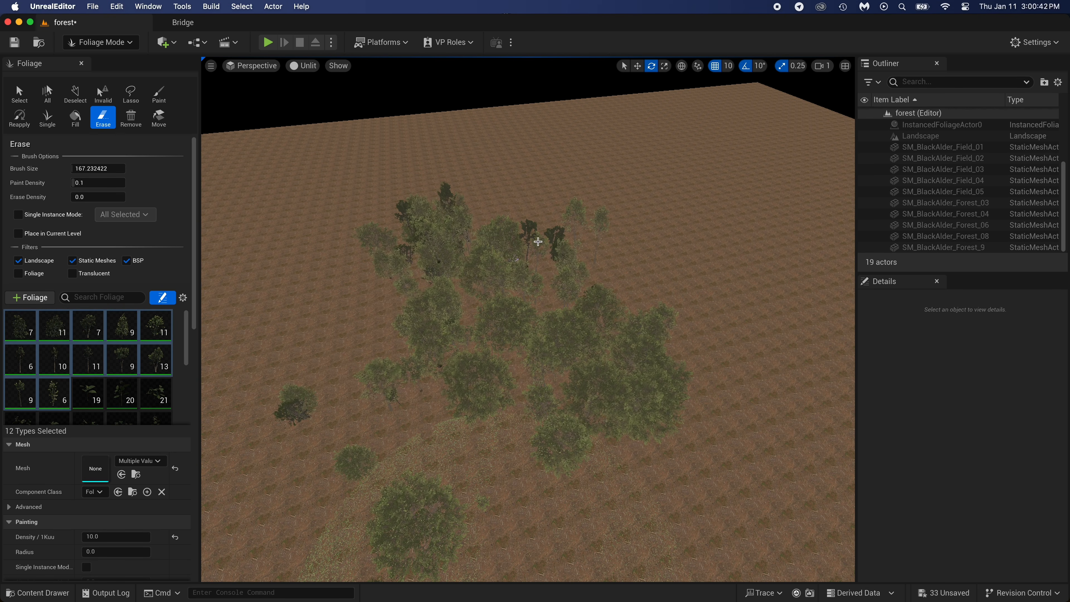
Inspect the thinned forest from ground level and through the CineCameraActor in Lit shading.
{"action": "key", "text": "w"}
{"action": "right_click_drag", "start_coordinate": [538, 241], "coordinate": [506, 207]}
{"action": "left_click", "coordinate": [260, 67]}
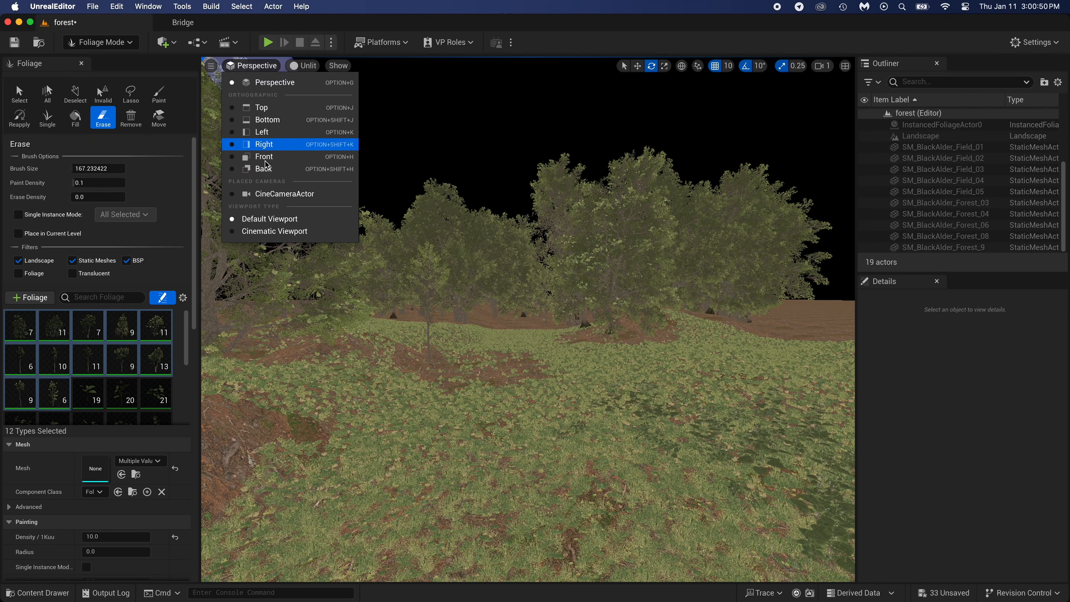
{"action": "left_click", "coordinate": [284, 193]}
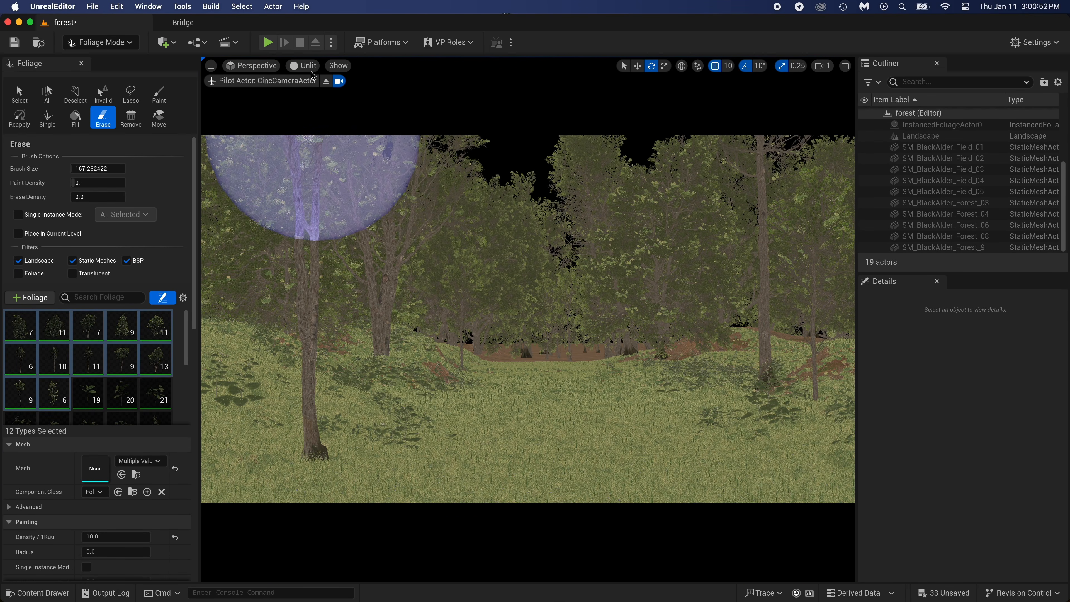
{"action": "left_click", "coordinate": [303, 66]}
{"action": "left_click", "coordinate": [329, 96]}
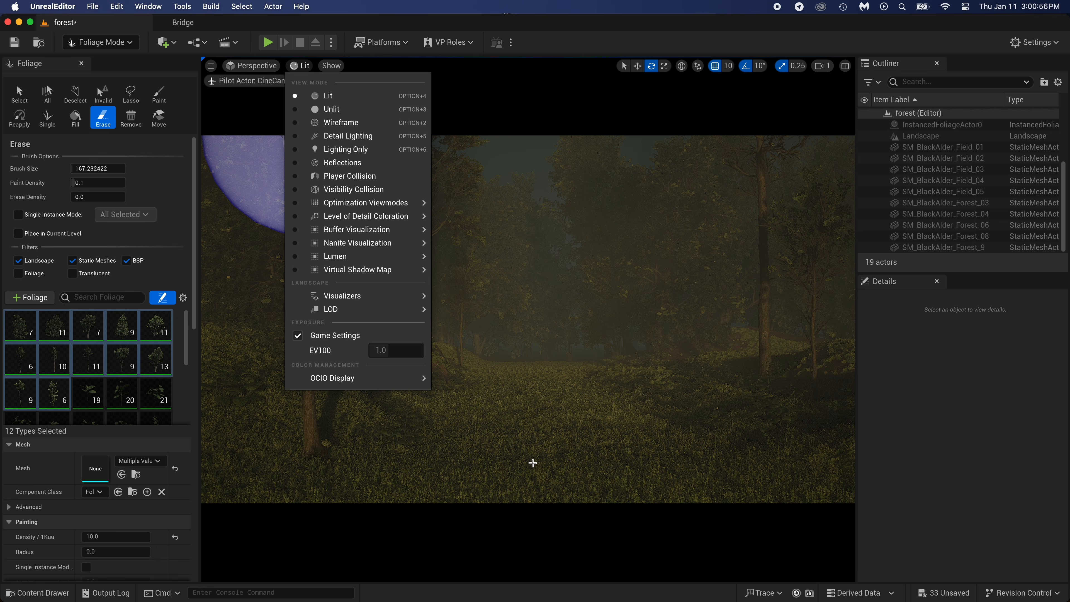
{"action": "left_click", "coordinate": [305, 68]}
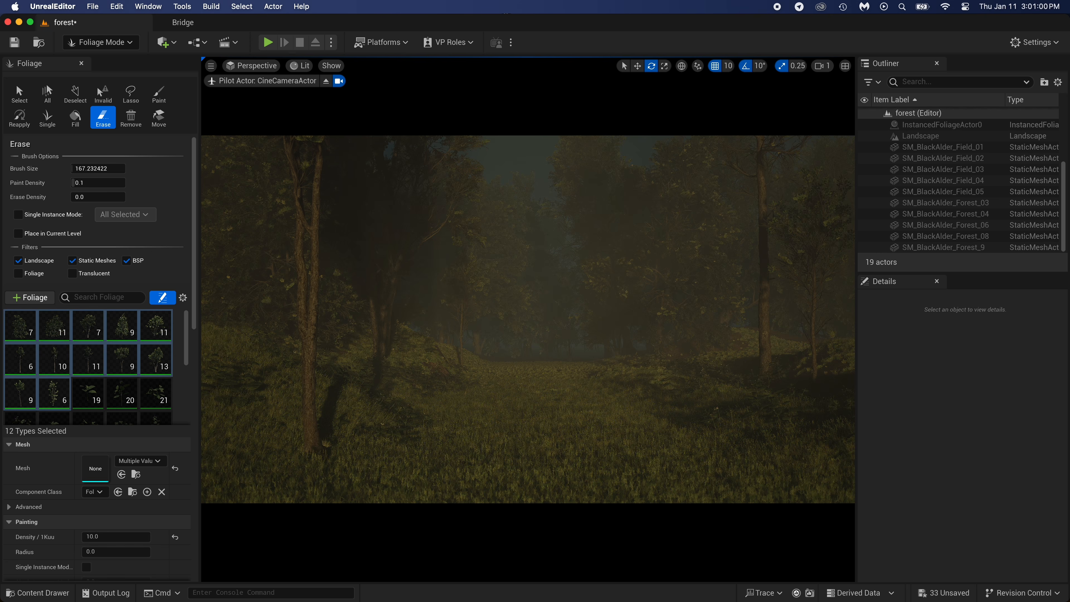
{"action": "right_click_drag", "start_coordinate": [527, 320], "coordinate": [557, 315]}
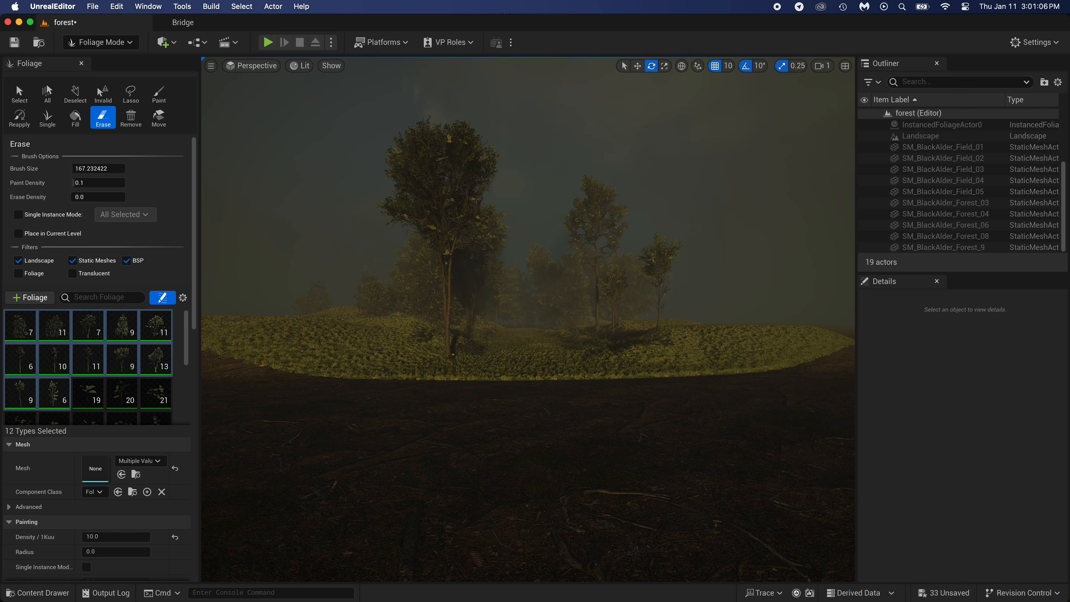
Select the 20 grass foliage types with the path viewed from above.
{"action": "key", "text": "w"}
{"action": "mouse_move", "coordinate": [528, 319]}
{"action": "right_mouse_down"}
{"action": "mouse_move", "coordinate": [527, 359]}
{"action": "mouse_move", "coordinate": [421, 350]}
{"action": "mouse_move", "coordinate": [535, 358]}
{"action": "mouse_move", "coordinate": [518, 413]}
{"action": "mouse_move", "coordinate": [543, 426]}
{"action": "mouse_move", "coordinate": [509, 413]}
{"action": "right_mouse_up"}
{"action": "left_click_drag", "start_coordinate": [188, 335], "coordinate": [187, 371]}
{"action": "left_click", "coordinate": [127, 342]}
{"action": "scroll", "coordinate": [127, 358], "scroll_direction": "down", "scroll_amount": 5}
{"action": "left_click", "coordinate": [92, 409], "text": "shift"}
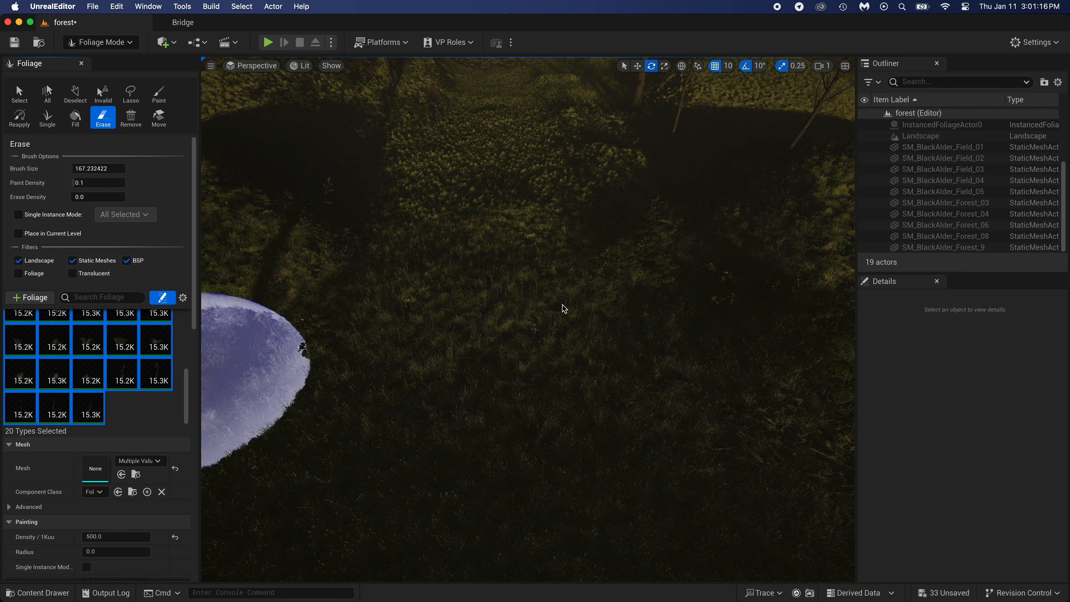
Set Erase Density to 0.5 and make erase strokes over the grass along the path.
{"action": "left_click", "coordinate": [110, 196]}
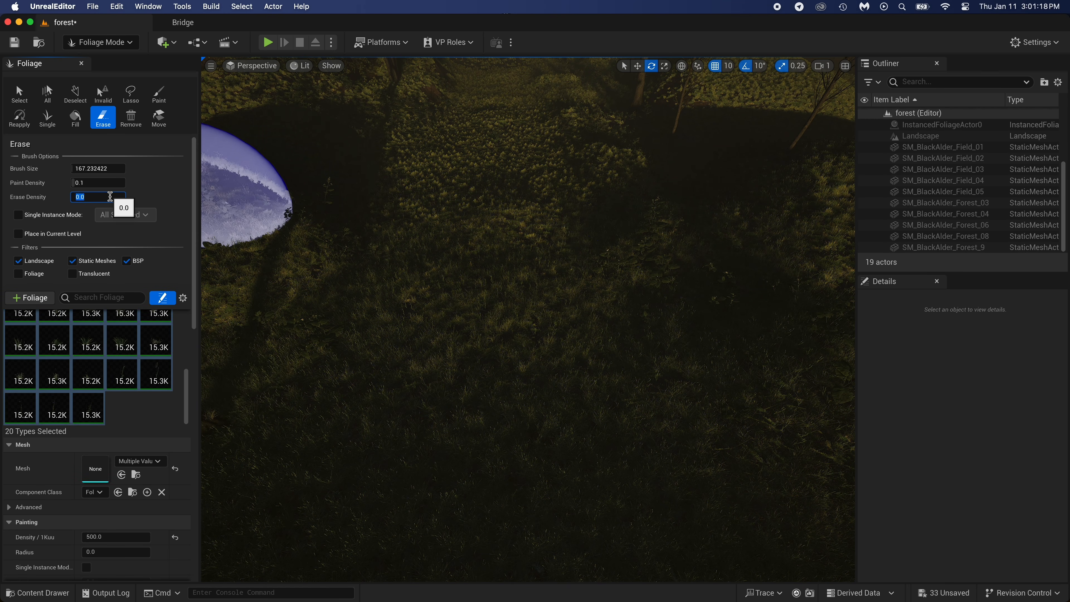
{"action": "key", "text": "BackSpace"}
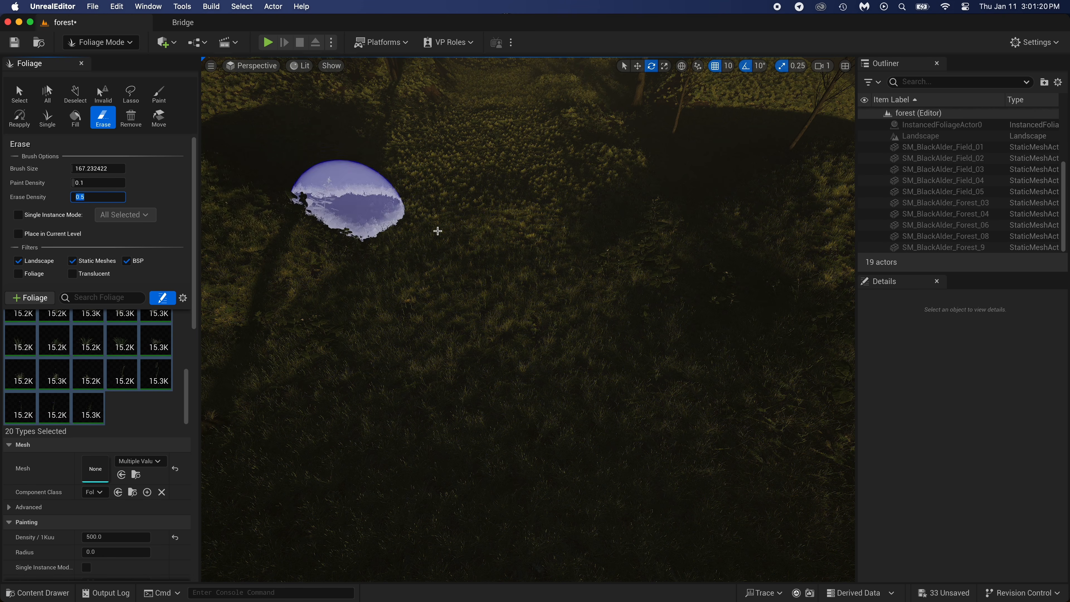
{"action": "mouse_move", "coordinate": [594, 257]}
{"action": "left_mouse_down"}
{"action": "mouse_move", "coordinate": [575, 261]}
{"action": "mouse_move", "coordinate": [585, 397]}
{"action": "left_mouse_up"}
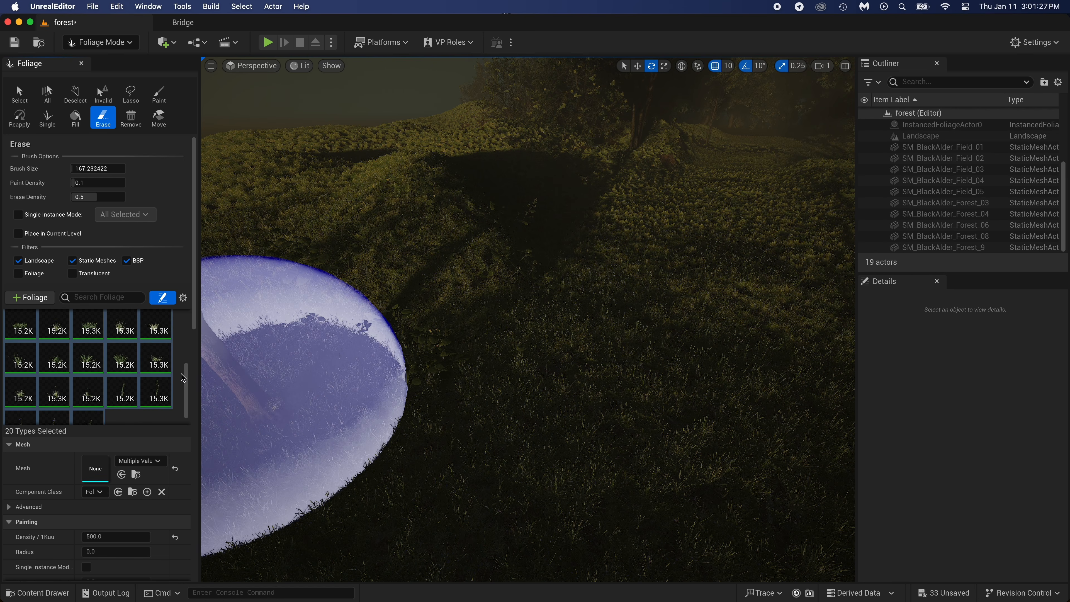
{"action": "left_click_drag", "start_coordinate": [188, 372], "coordinate": [180, 395]}
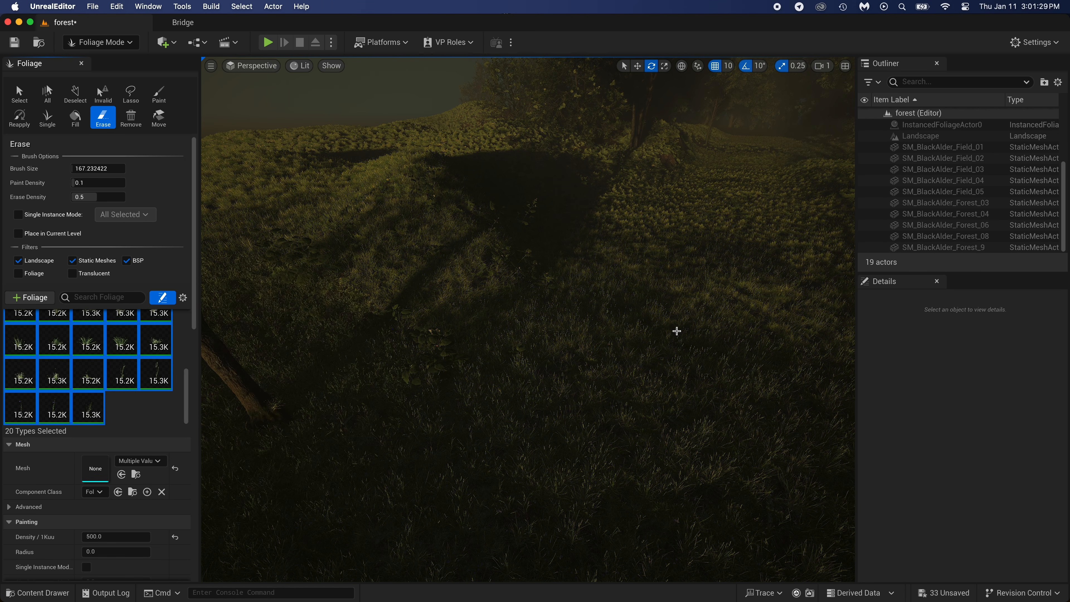
{"action": "mouse_move", "coordinate": [676, 329]}
{"action": "left_mouse_down"}
{"action": "mouse_move", "coordinate": [557, 335]}
{"action": "mouse_move", "coordinate": [294, 77]}
{"action": "left_mouse_up"}
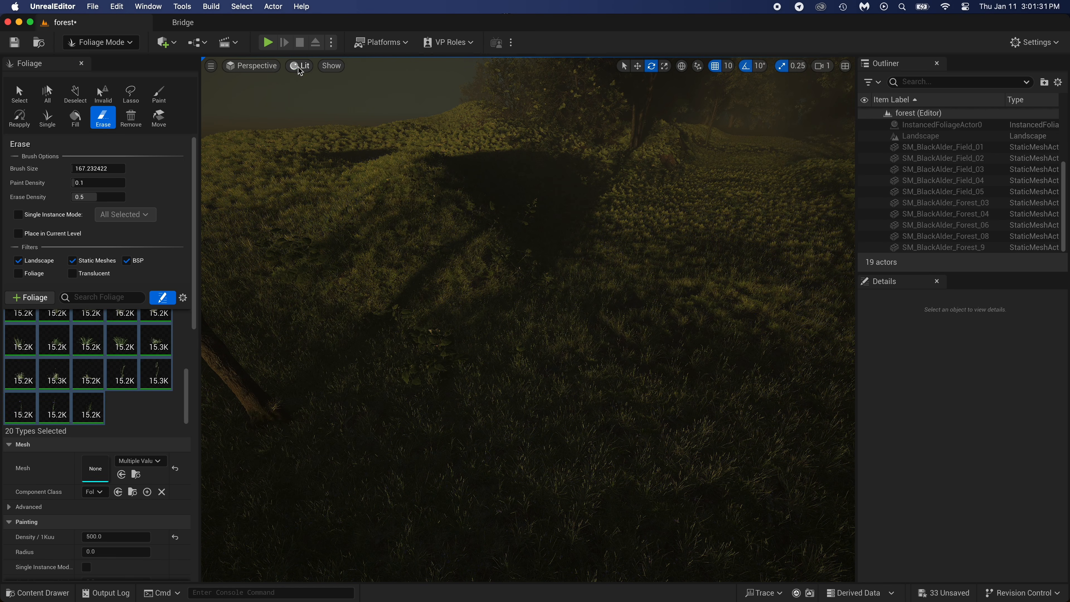
Switch the viewport to Unlit shading and erase more grass down the middle of the path.
{"action": "left_click", "coordinate": [298, 68]}
{"action": "left_click", "coordinate": [311, 107]}
{"action": "right_click_drag", "start_coordinate": [569, 253], "coordinate": [573, 275]}
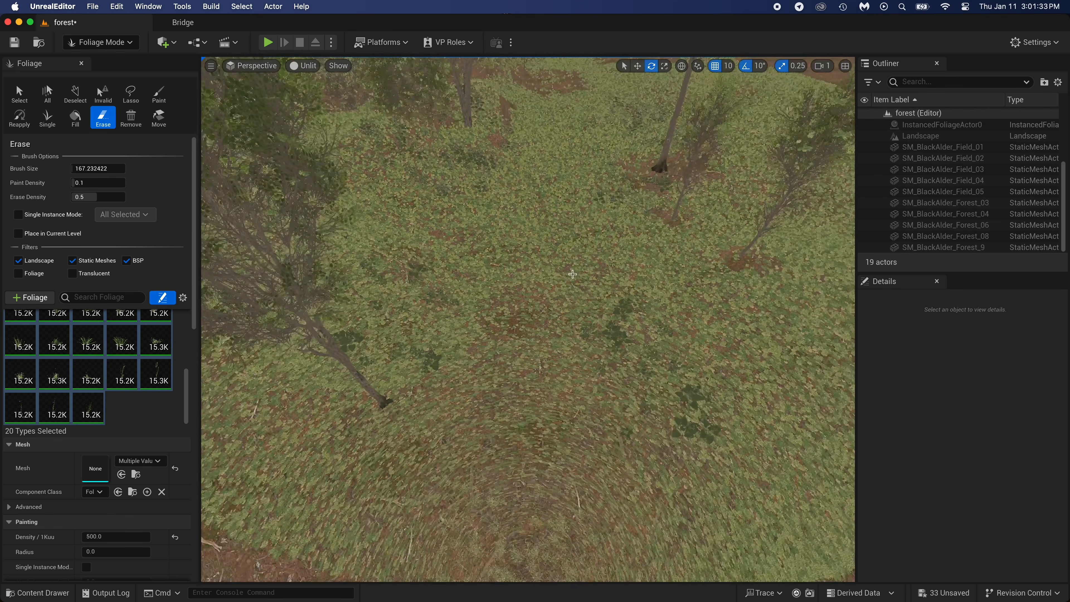
{"action": "mouse_move", "coordinate": [576, 358]}
{"action": "left_mouse_down"}
{"action": "mouse_move", "coordinate": [557, 356]}
{"action": "mouse_move", "coordinate": [473, 229]}
{"action": "left_mouse_up"}
{"action": "right_click_drag", "start_coordinate": [473, 229], "coordinate": [504, 215]}
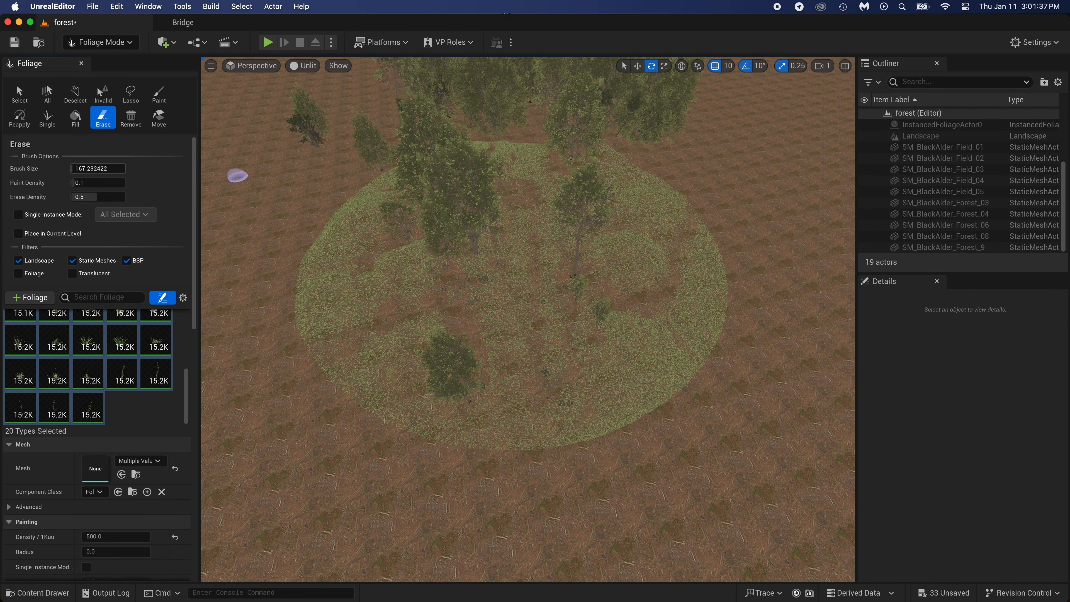
Set the erase brush size to about 3323 and thin the grass across the entire circular patch.
{"action": "left_click_drag", "start_coordinate": [98, 168], "coordinate": [122, 169]}
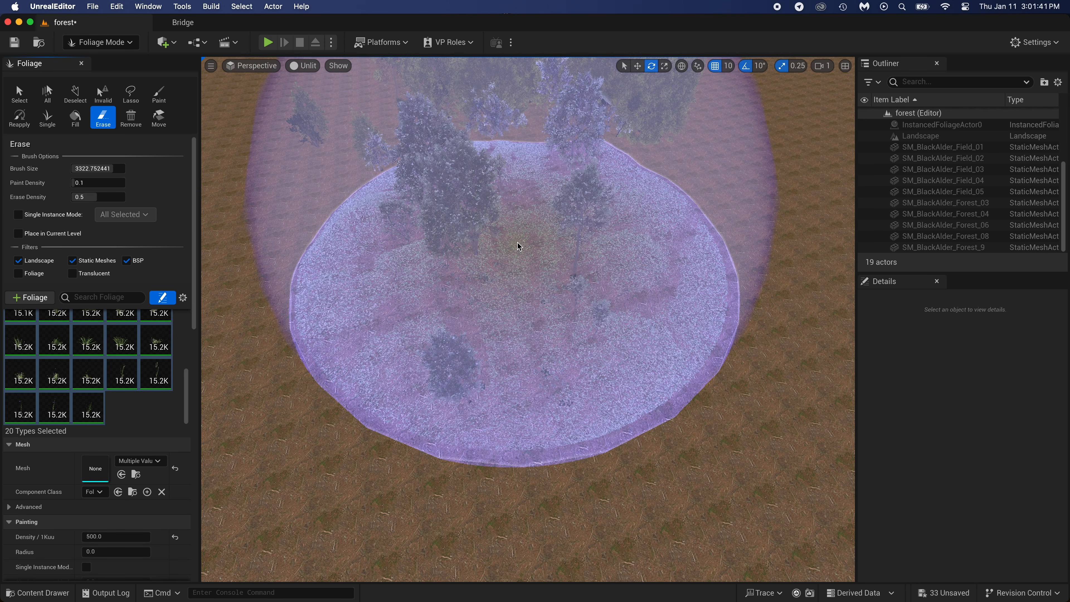
{"action": "left_click", "coordinate": [518, 245]}
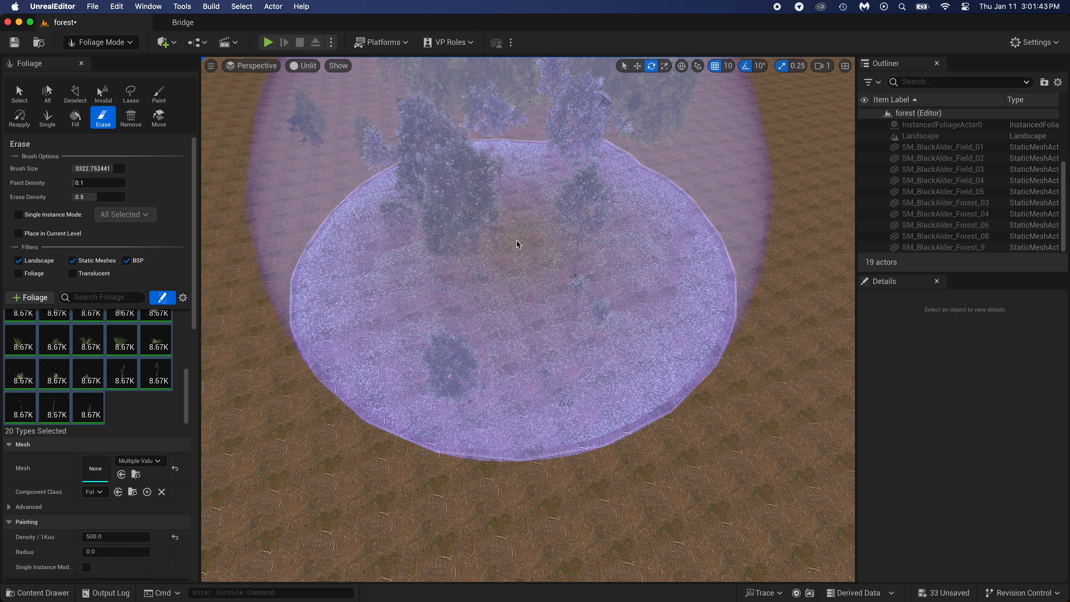
{"action": "key", "text": "w"}
{"action": "right_click_drag", "start_coordinate": [375, 293], "coordinate": [376, 316]}
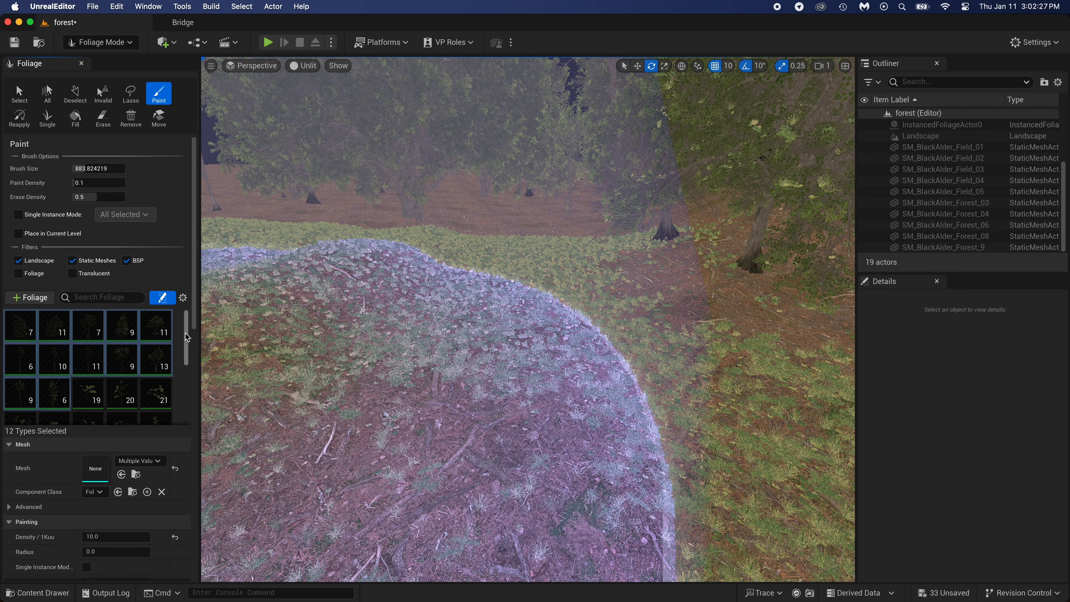
Paint grass over the distant and side ground with a brush of about 884, and check it through the CineCameraActor.
{"action": "left_click_drag", "start_coordinate": [188, 337], "coordinate": [166, 396]}
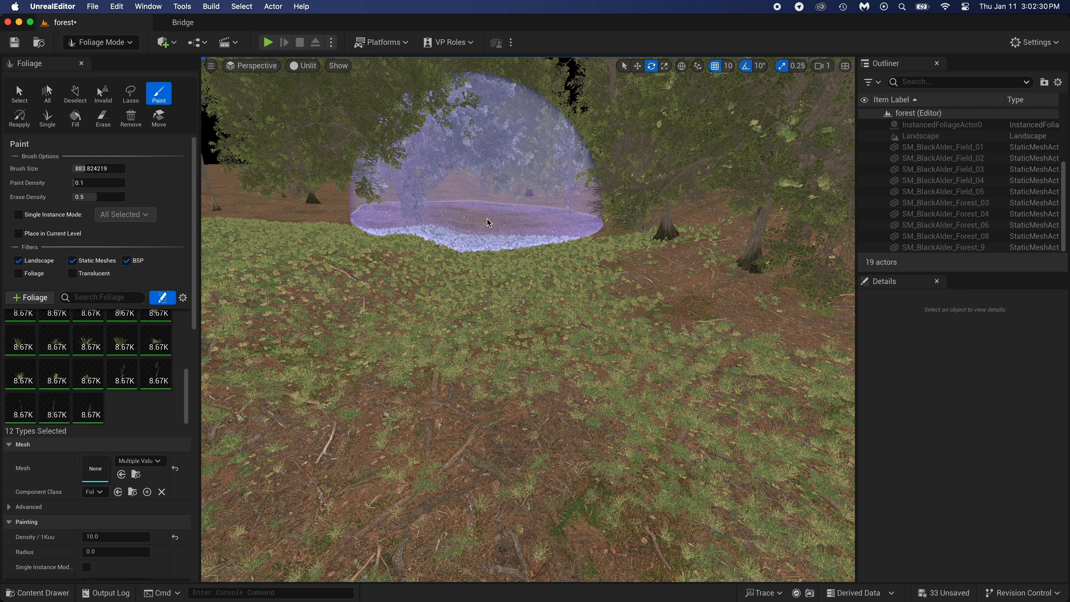
{"action": "left_click_drag", "start_coordinate": [562, 200], "coordinate": [446, 222]}
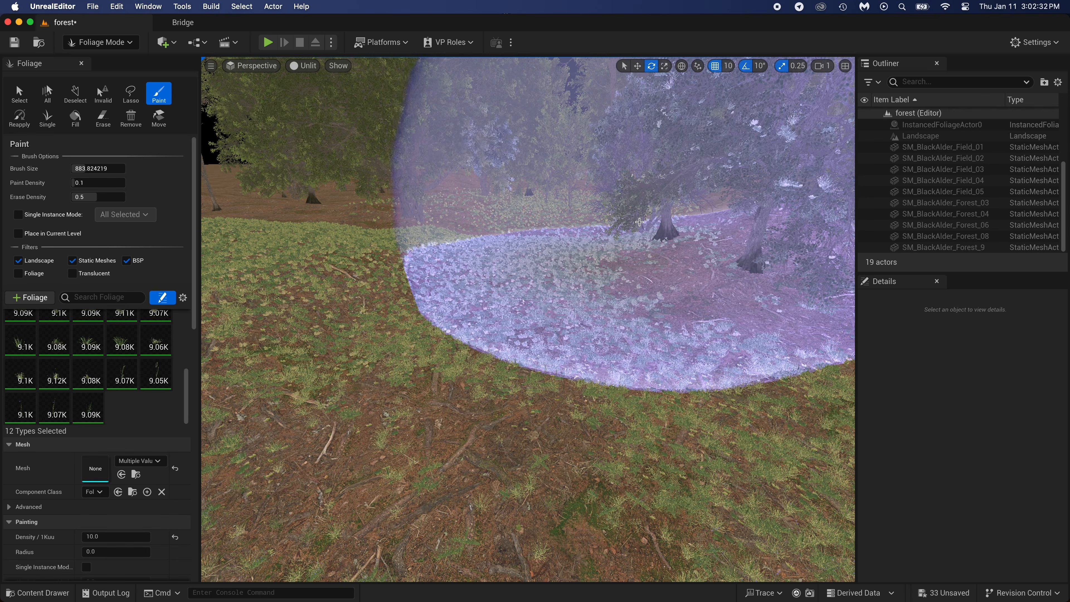
{"action": "right_click_drag", "start_coordinate": [691, 257], "coordinate": [690, 223]}
{"action": "right_click_drag", "start_coordinate": [547, 236], "coordinate": [536, 218]}
{"action": "key", "text": "w"}
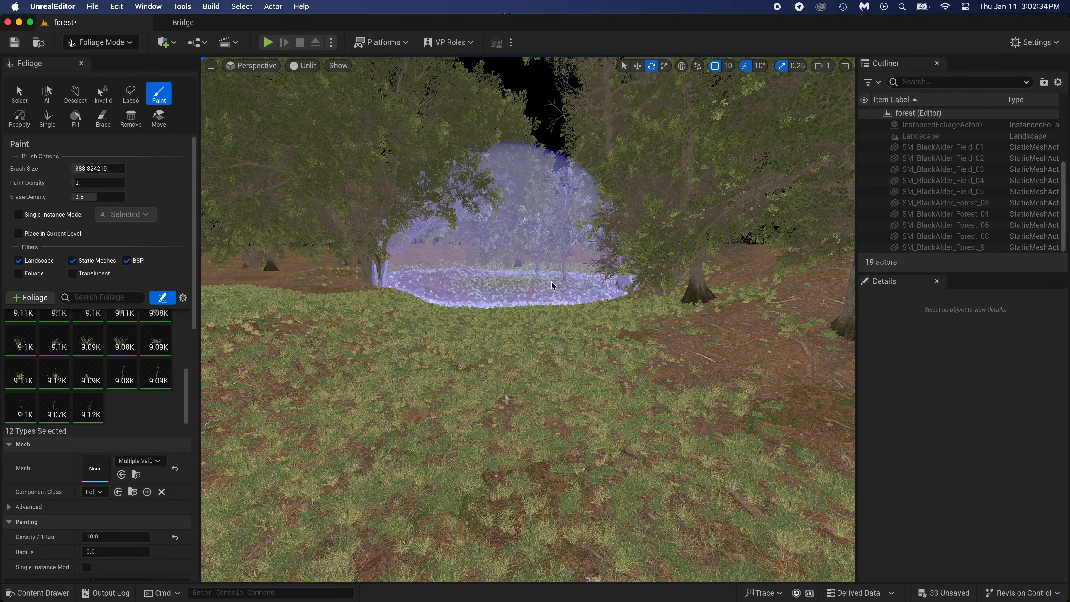
{"action": "right_click_drag", "start_coordinate": [552, 284], "coordinate": [612, 276]}
{"action": "key", "text": "w"}
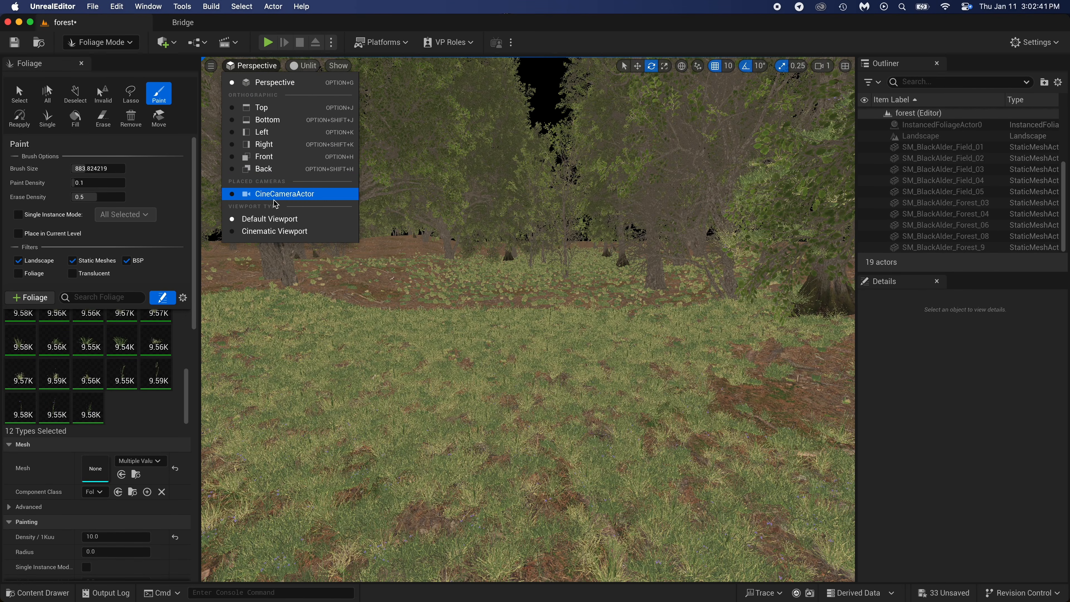
{"action": "left_click", "coordinate": [275, 194]}
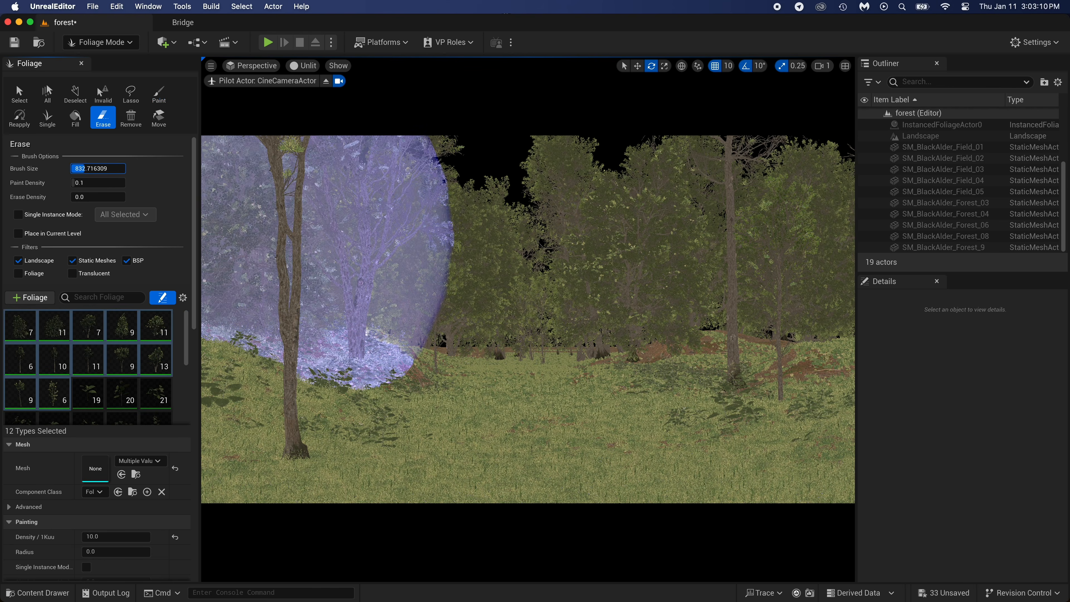
Reduce the erase brush to about 766, thin the selected trees behind the path, and switch to Lit shading.
{"action": "left_click_drag", "start_coordinate": [85, 168], "coordinate": [83, 169]}
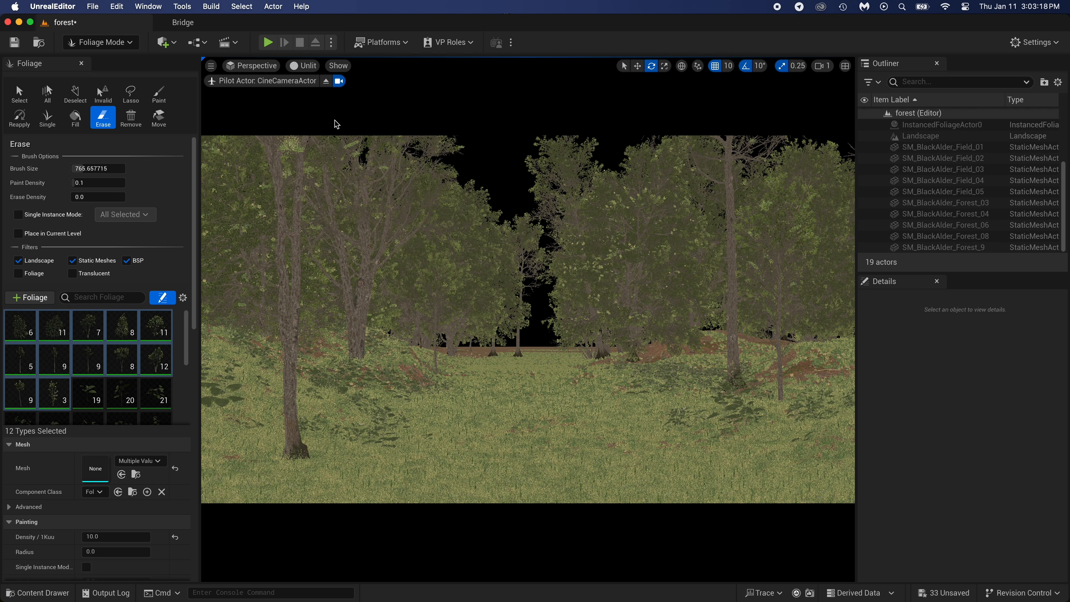
{"action": "left_click", "coordinate": [312, 66]}
{"action": "left_click", "coordinate": [312, 81]}
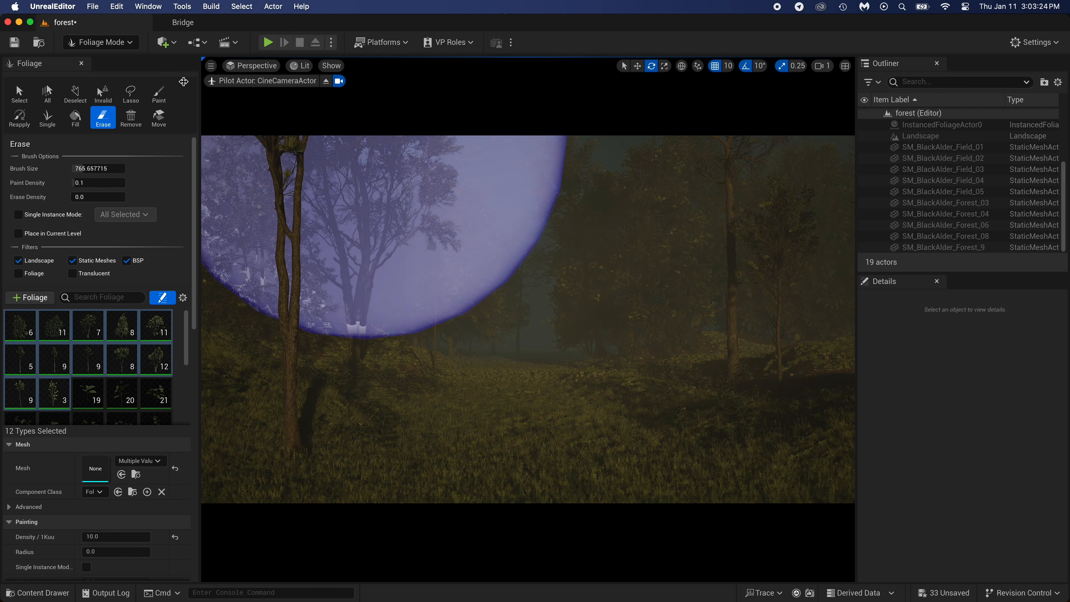
Return to Selection Mode, save the forest level and slightly reframe the piloted CineCameraActor.
{"action": "left_click", "coordinate": [100, 42]}
{"action": "left_click", "coordinate": [103, 64]}
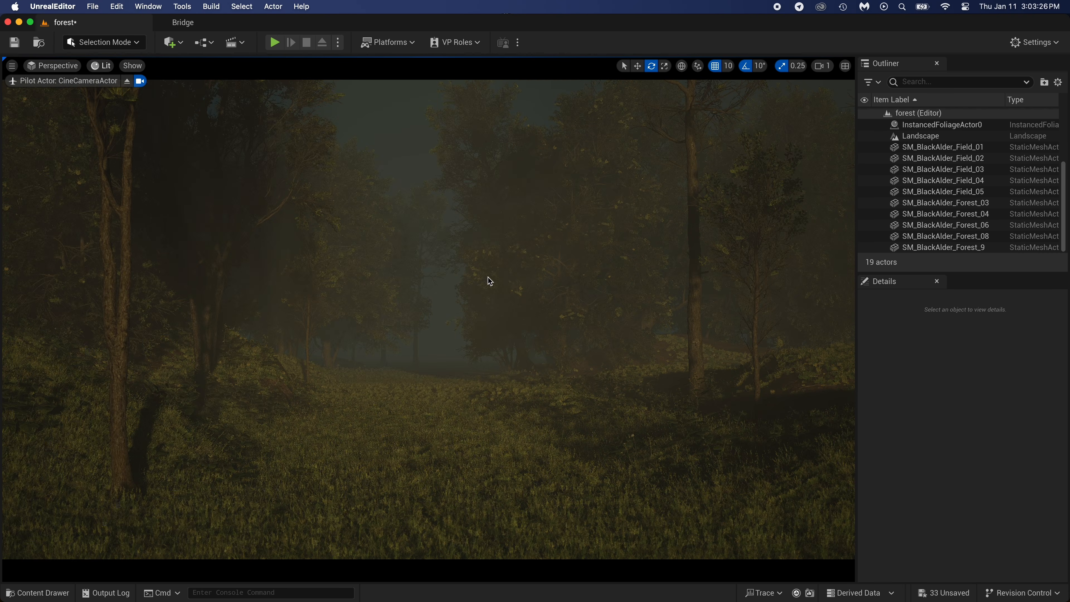
{"action": "key", "text": "super+s"}
{"action": "right_click_drag", "start_coordinate": [508, 297], "coordinate": [530, 324]}
{"action": "key", "text": "d"}
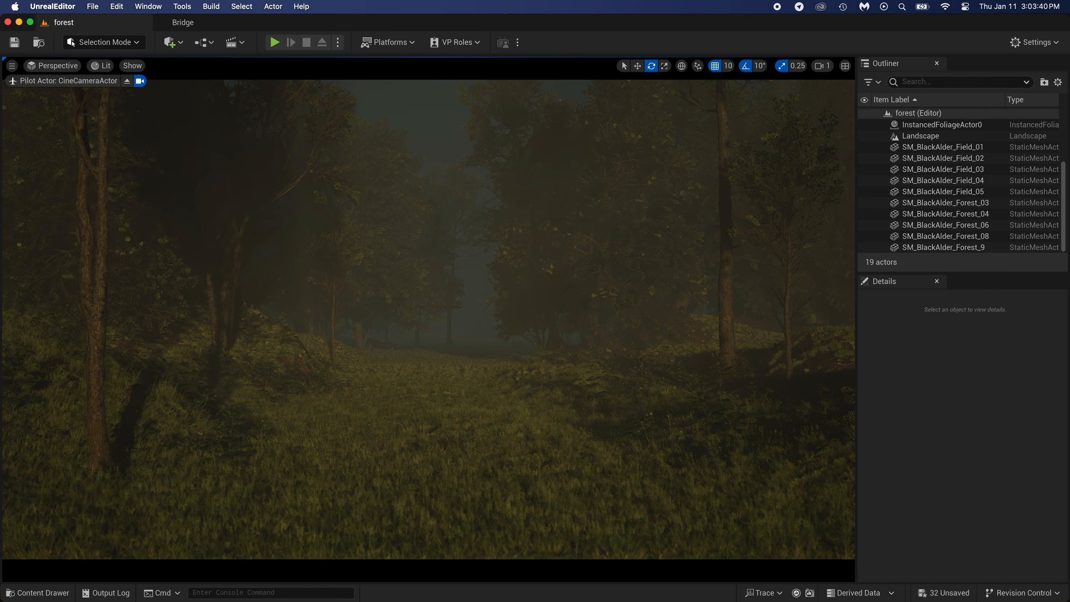
{"action": "right_click_drag", "start_coordinate": [481, 379], "coordinate": [492, 369]}
Place the four Greater Burdock mesh variants from Megascans 3D_Plants on the grass path.
{"action": "key", "text": "ctrl+space"}
{"action": "left_click", "coordinate": [236, 250]}
{"action": "double_click", "coordinate": [336, 338]}
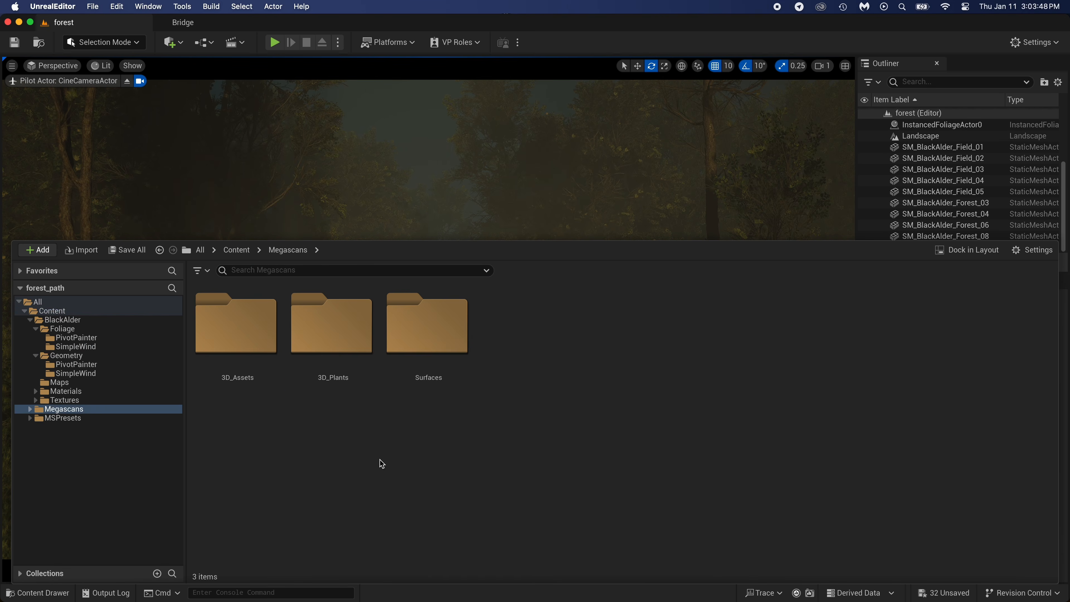
{"action": "double_click", "coordinate": [332, 327]}
{"action": "double_click", "coordinate": [340, 340]}
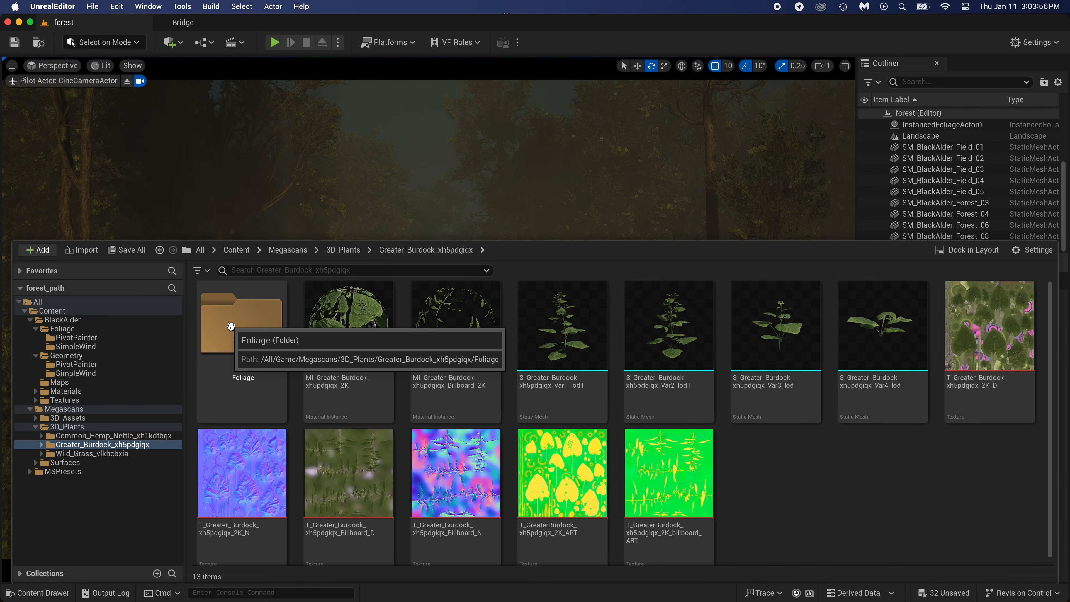
{"action": "left_click", "coordinate": [562, 325]}
{"action": "left_click", "coordinate": [883, 324], "text": "shift"}
{"action": "left_click_drag", "start_coordinate": [883, 324], "coordinate": [600, 476]}
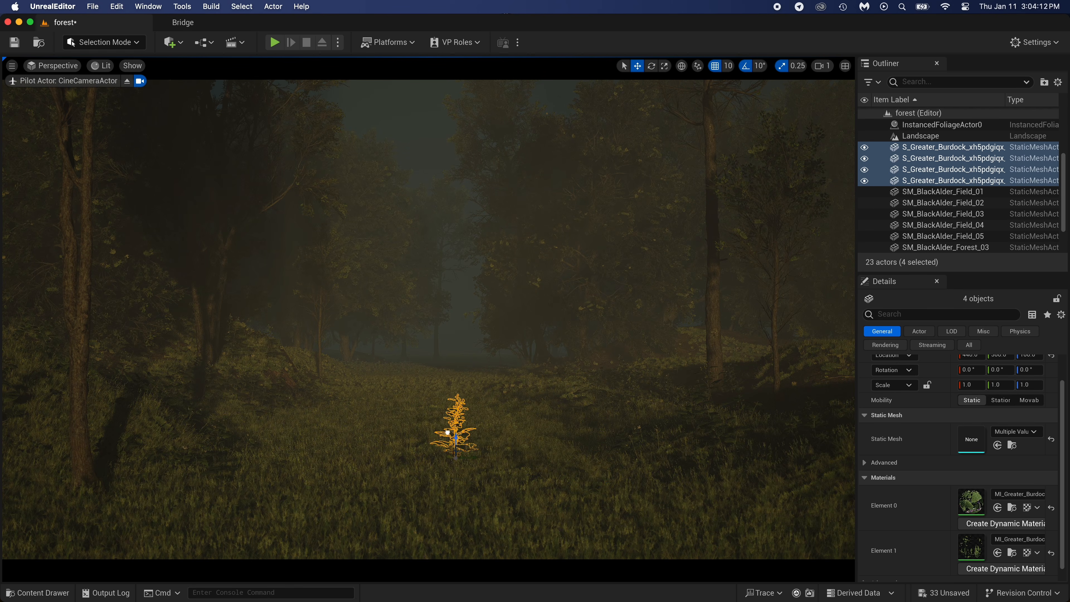
Spread the overlapping Greater Burdock plants apart over the grass and return to the CineCameraActor view.
{"action": "left_click", "coordinate": [448, 432]}
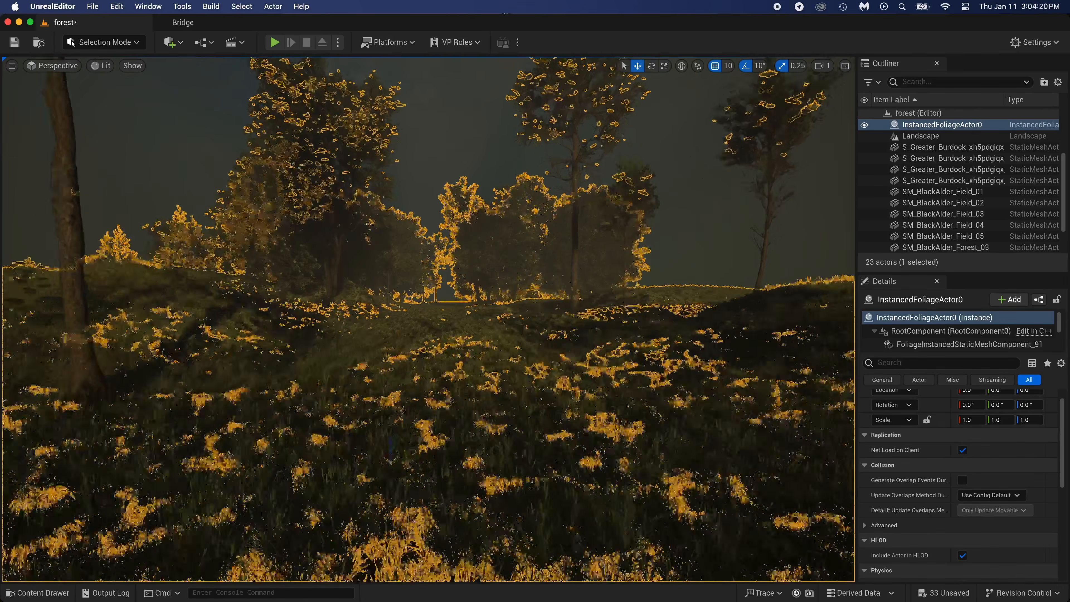
{"action": "right_click_drag", "start_coordinate": [448, 432], "coordinate": [462, 502]}
{"action": "left_click", "coordinate": [434, 513]}
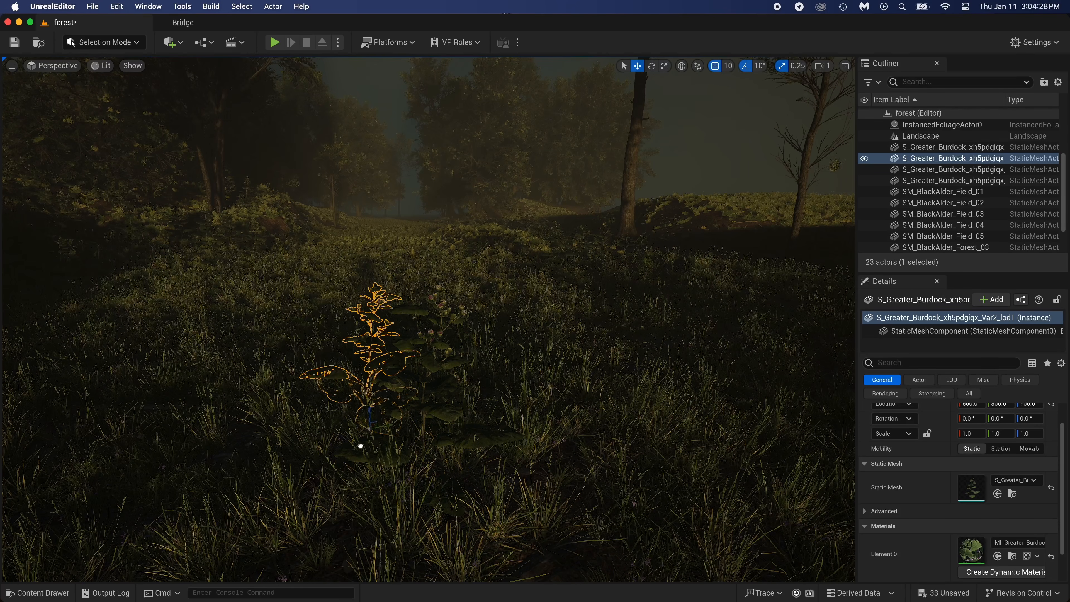
{"action": "left_click_drag", "start_coordinate": [361, 446], "coordinate": [317, 363]}
{"action": "left_click", "coordinate": [439, 410]}
{"action": "left_click_drag", "start_coordinate": [428, 441], "coordinate": [569, 471]}
{"action": "left_click", "coordinate": [448, 440]}
{"action": "left_click_drag", "start_coordinate": [428, 467], "coordinate": [343, 461]}
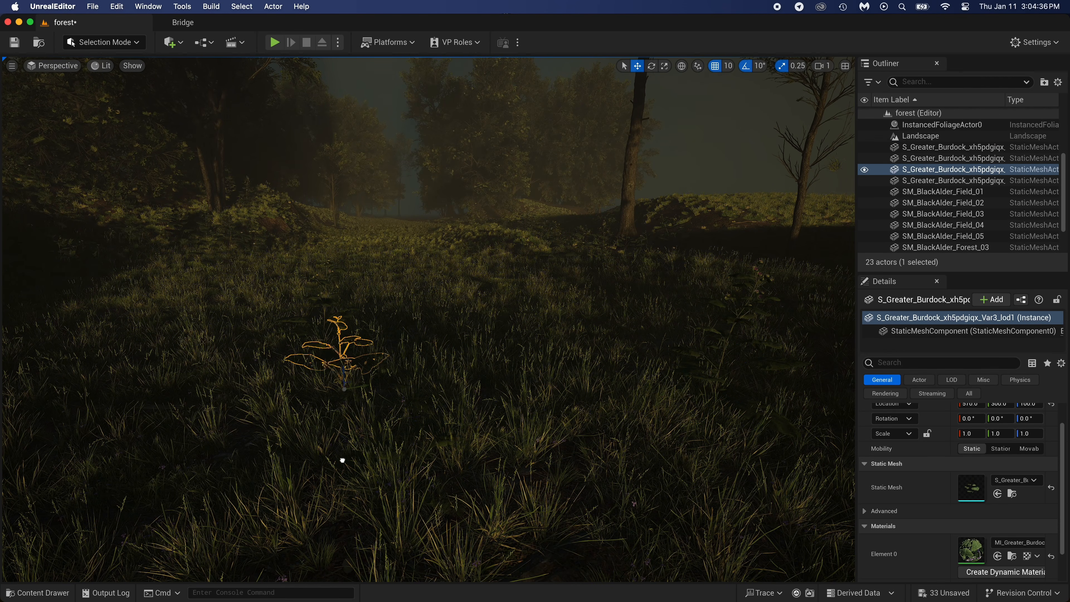
{"action": "left_click", "coordinate": [53, 65]}
{"action": "left_click", "coordinate": [80, 196]}
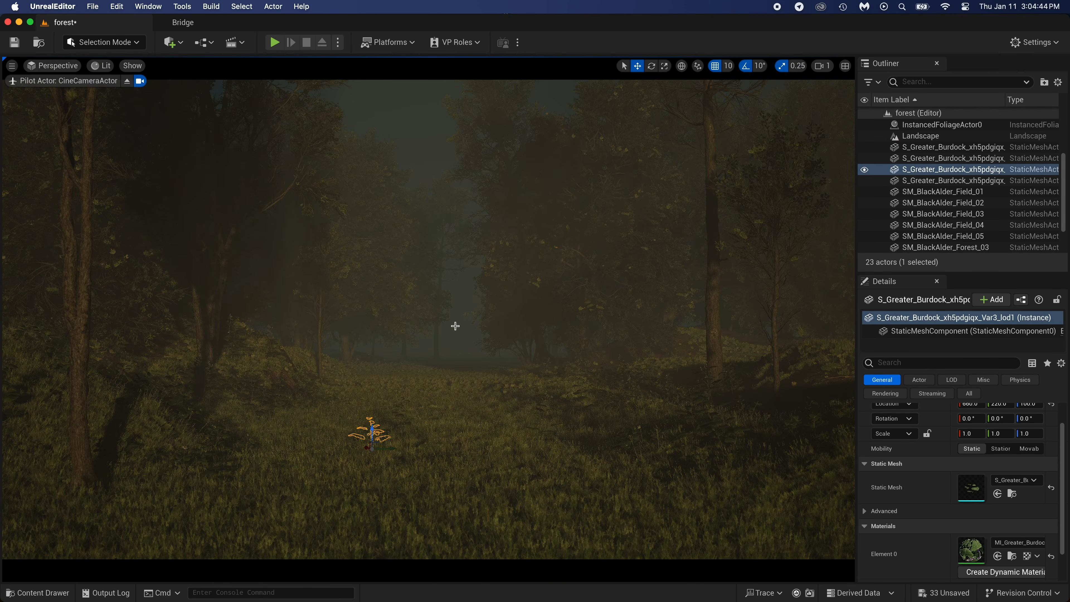
Rotate the atmosphere light over the forest, comparing directions by undoing and redoing its rotations.
{"action": "left_click", "coordinate": [459, 331]}
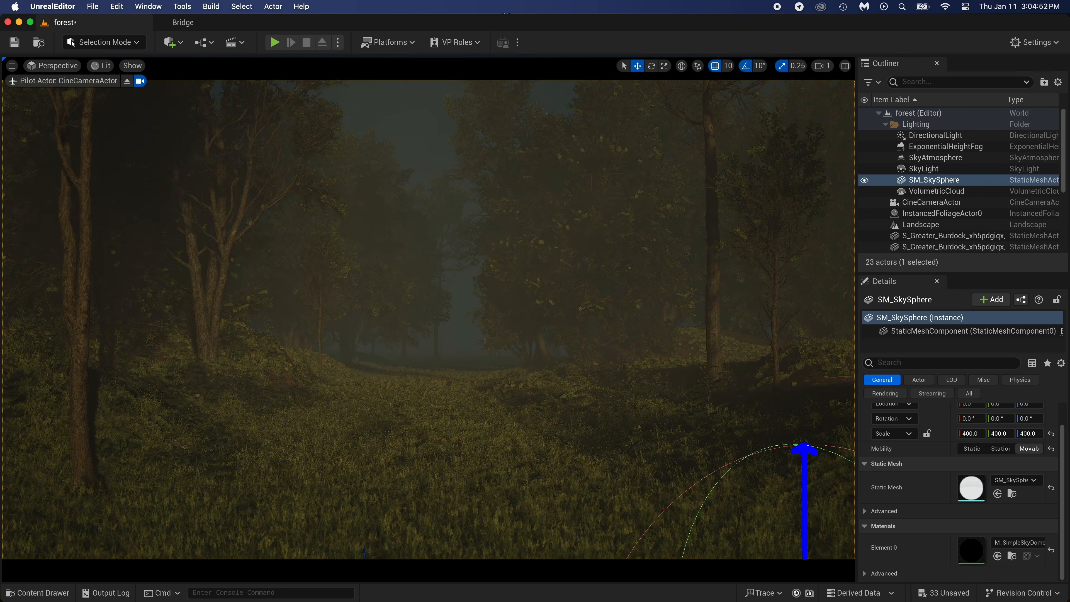
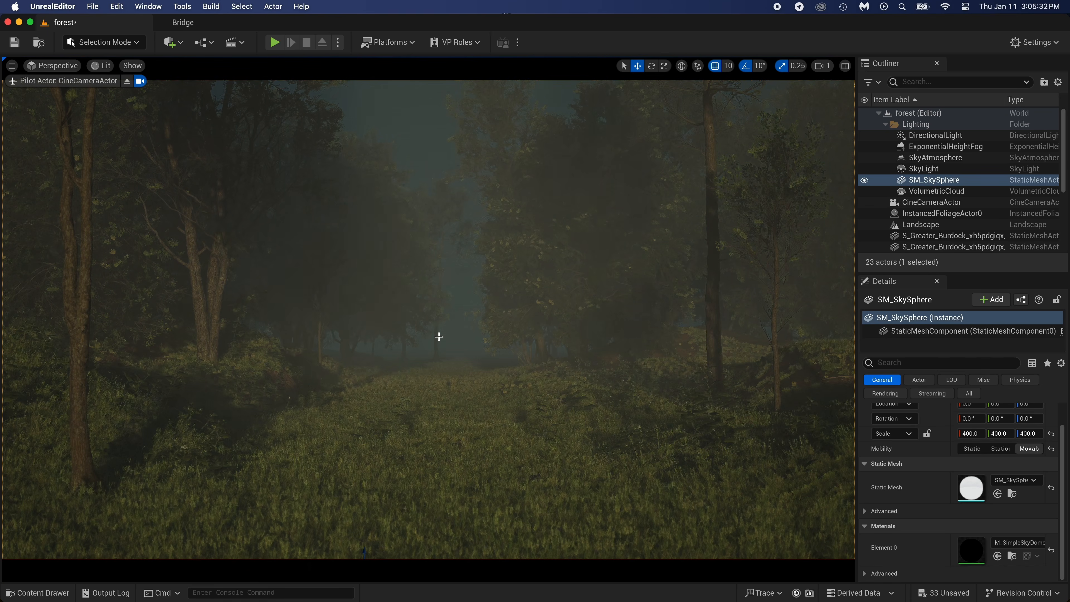
{"action": "key", "text": "super+z"}
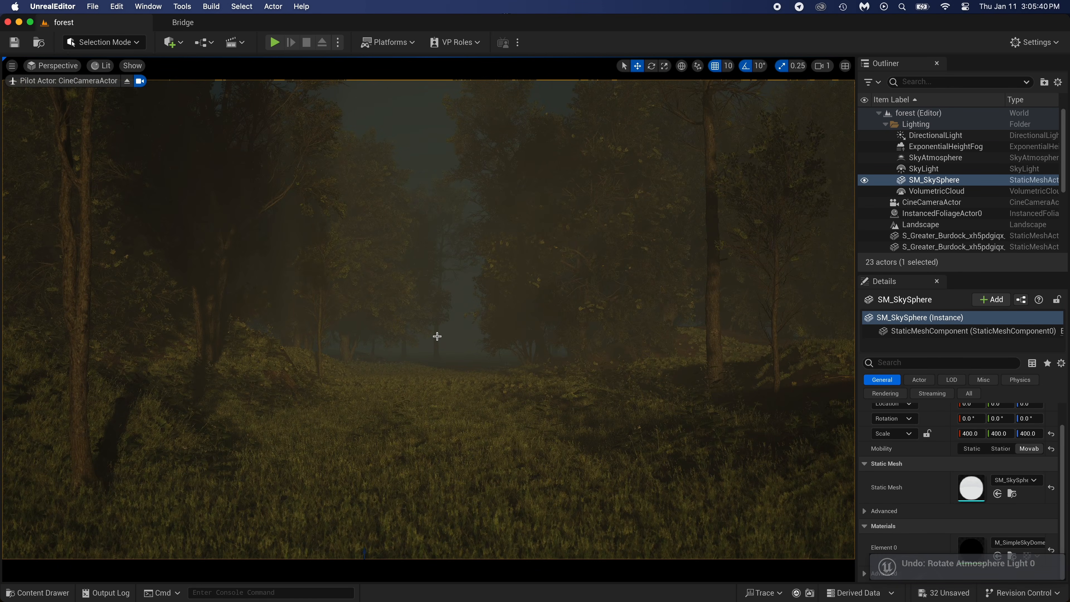
{"action": "key", "text": "super+shift+z"}
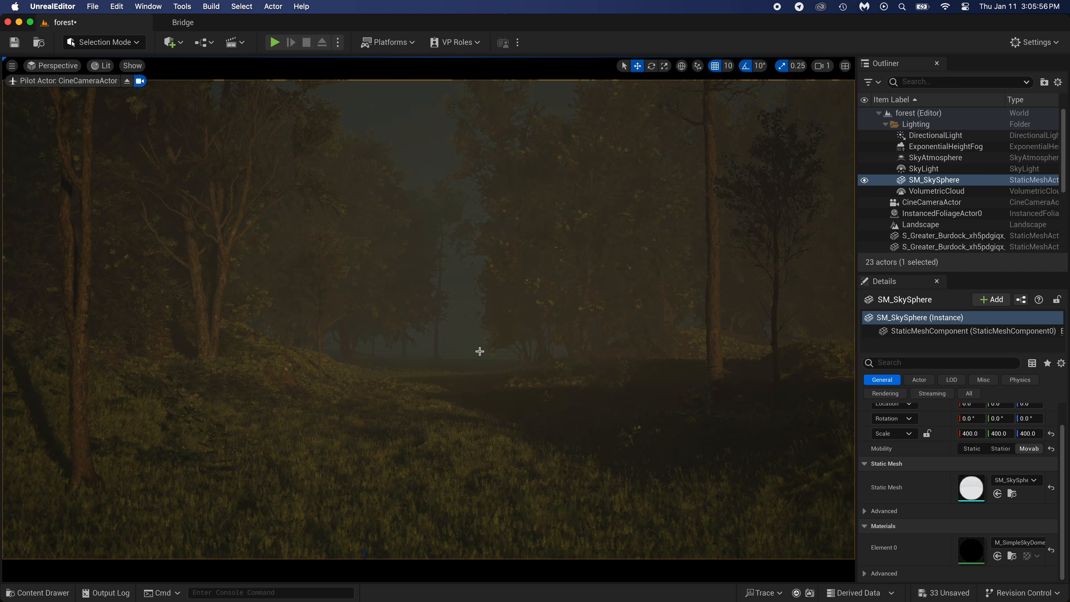
{"action": "key", "text": "super+z"}
{"action": "key", "text": "super+l"}
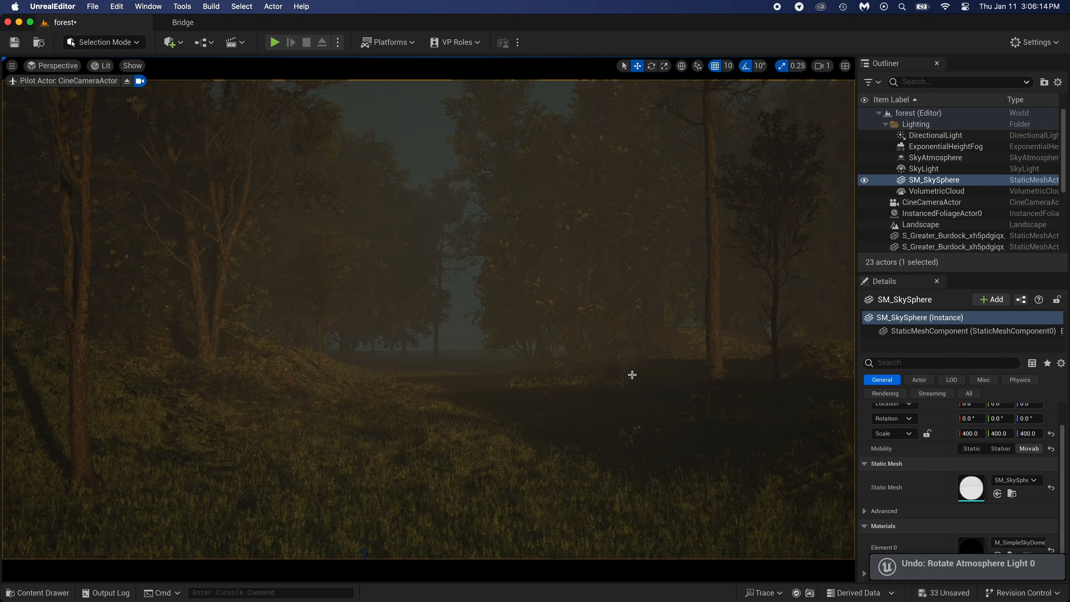
{"action": "key", "text": "super+shift+z"}
Set the DirectionalLight intensity to 4 lux.
{"action": "left_click", "coordinate": [925, 136]}
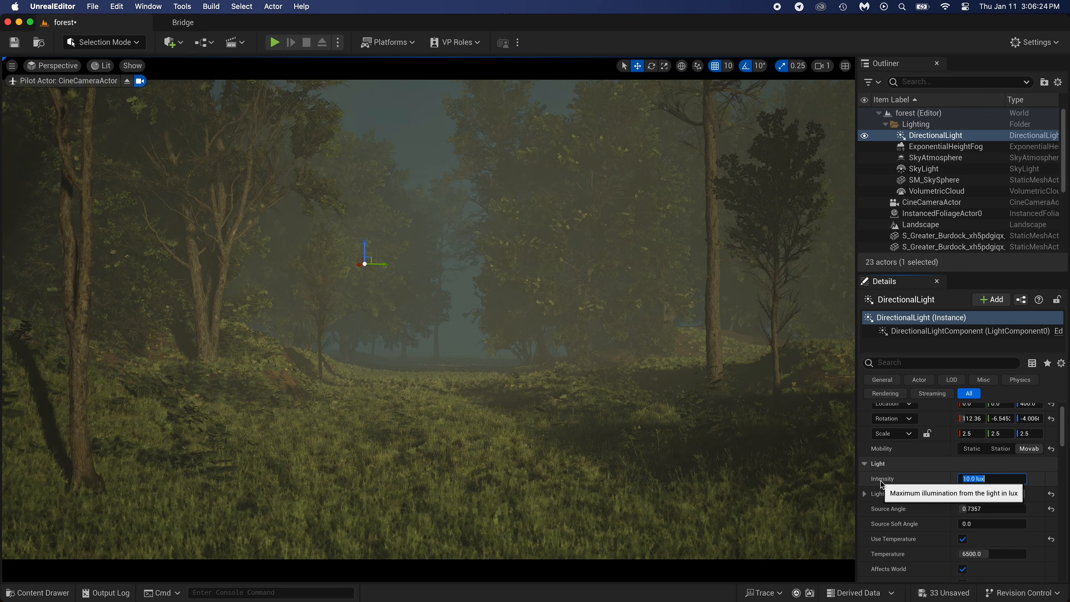
{"action": "type", "text": "4"}
{"action": "key", "text": "Return"}
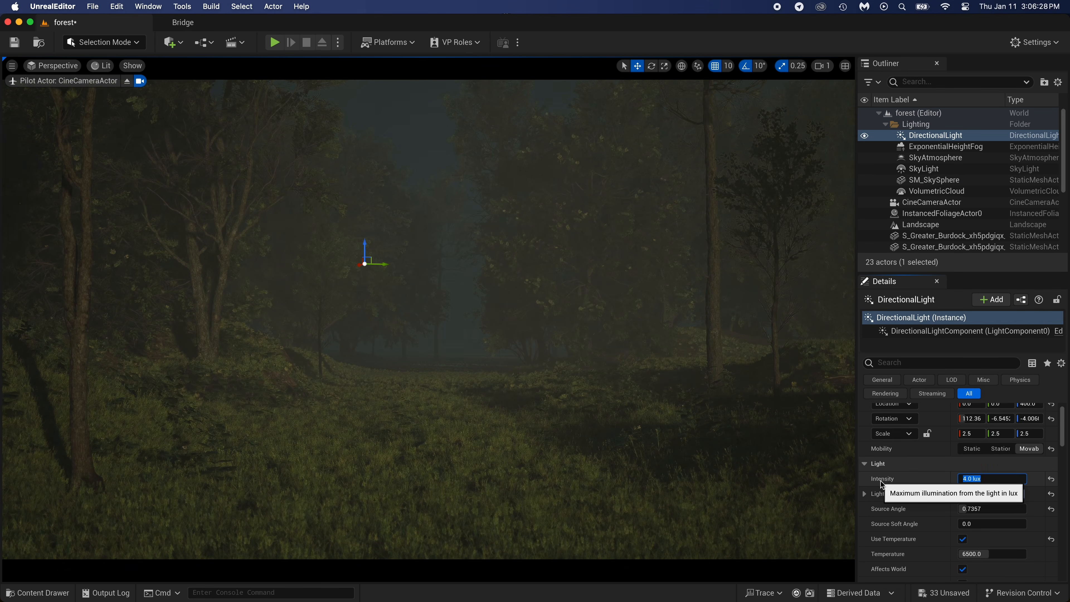
Tint the ExponentialHeightFog's sky atmosphere ambient contribution pale yellow-green and set Fog Height Falloff to about 0.152.
{"action": "left_click", "coordinate": [946, 146]}
{"action": "left_click", "coordinate": [986, 479]}
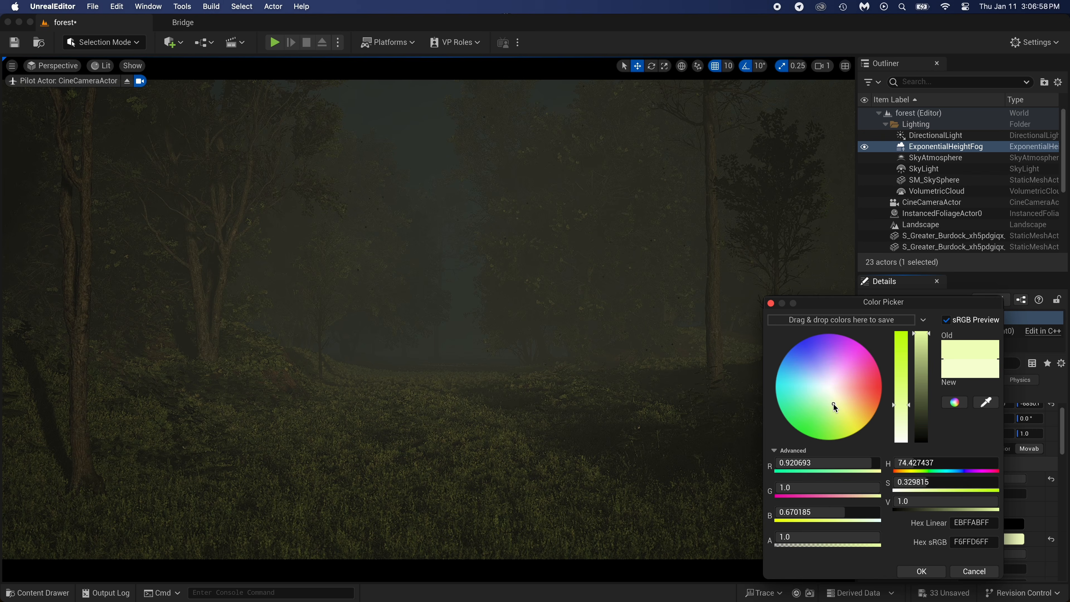
{"action": "mouse_move", "coordinate": [833, 403]}
{"action": "left_mouse_down"}
{"action": "mouse_move", "coordinate": [812, 354]}
{"action": "mouse_move", "coordinate": [852, 411]}
{"action": "mouse_move", "coordinate": [836, 411]}
{"action": "left_mouse_up"}
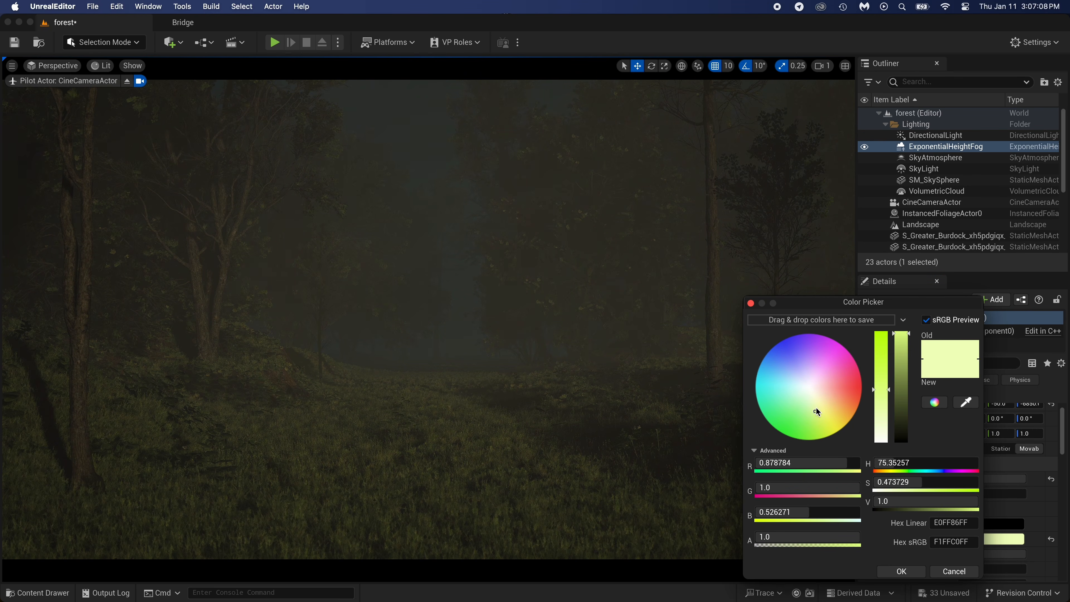
{"action": "mouse_move", "coordinate": [816, 410]}
{"action": "left_mouse_down"}
{"action": "mouse_move", "coordinate": [801, 404]}
{"action": "mouse_move", "coordinate": [828, 408]}
{"action": "mouse_move", "coordinate": [814, 404]}
{"action": "left_mouse_up"}
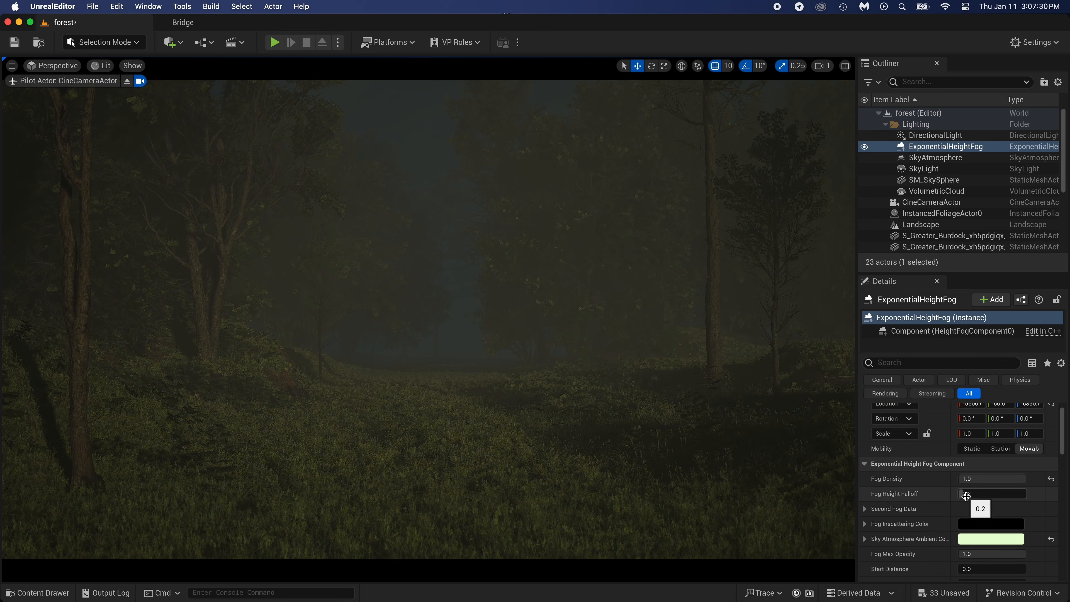
{"action": "left_click", "coordinate": [992, 494]}
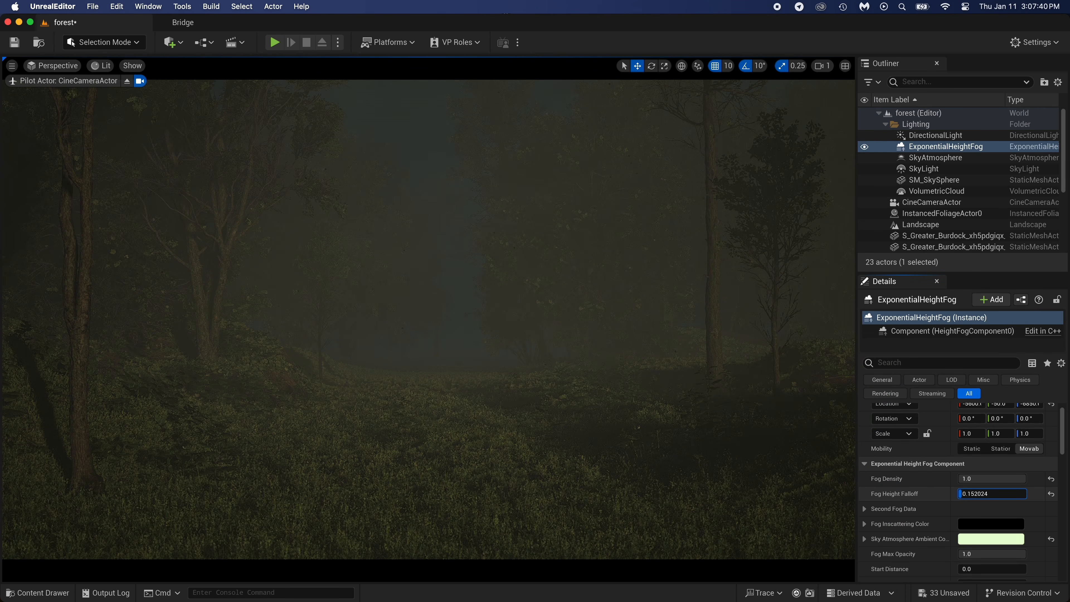
Save the level and try SkyLight Intensity Scale values of 10 and 15.
{"action": "left_click", "coordinate": [925, 169]}
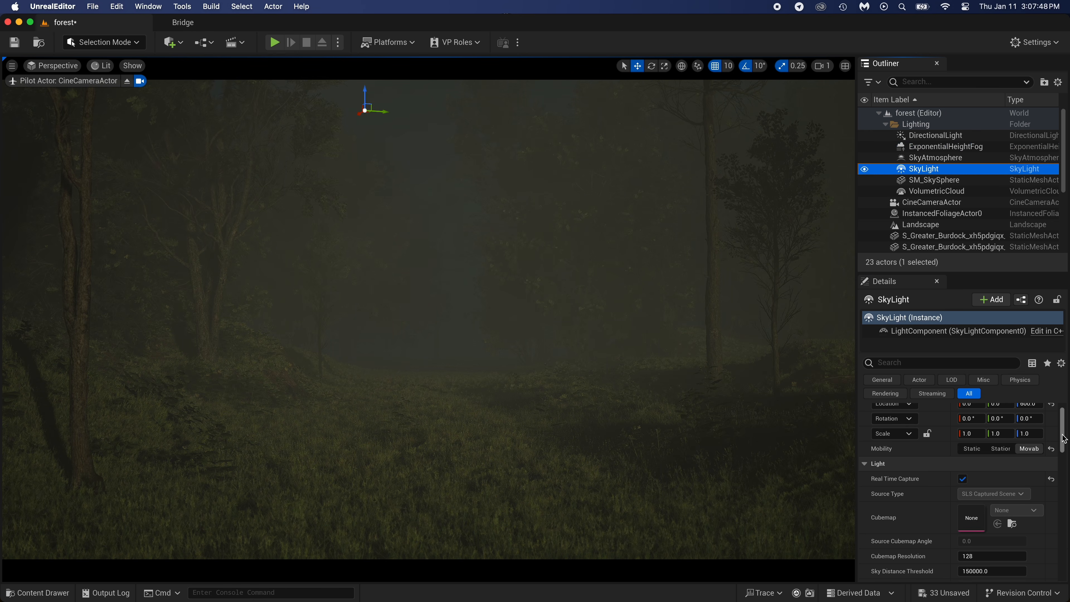
{"action": "scroll", "coordinate": [965, 485], "scroll_direction": "down", "scroll_amount": 2}
{"action": "key", "text": "super+s"}
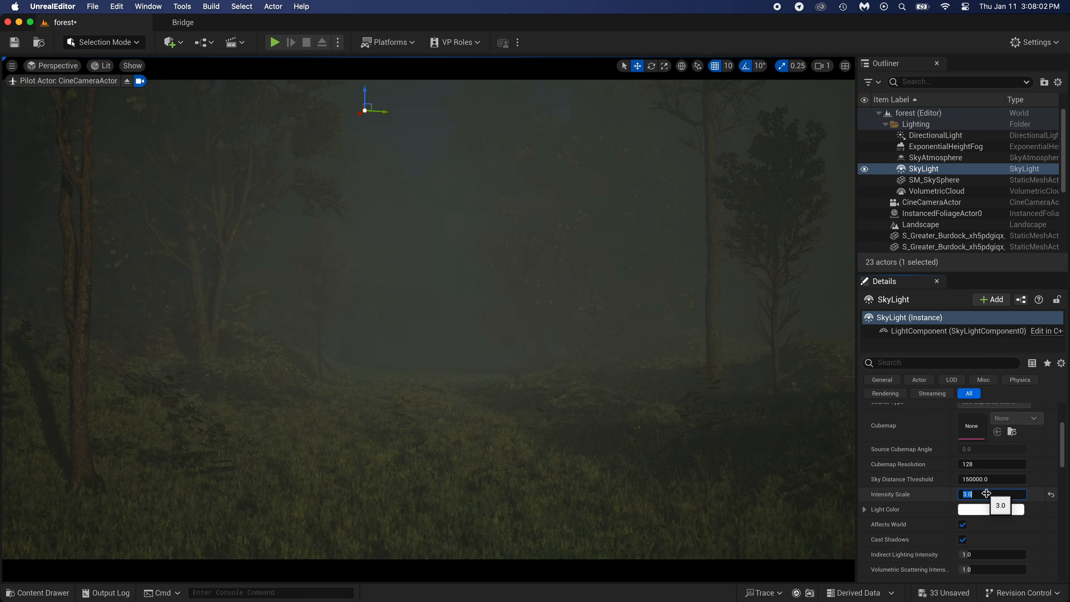
{"action": "type", "text": "10"}
{"action": "key", "text": "Return"}
{"action": "type", "text": "1"}
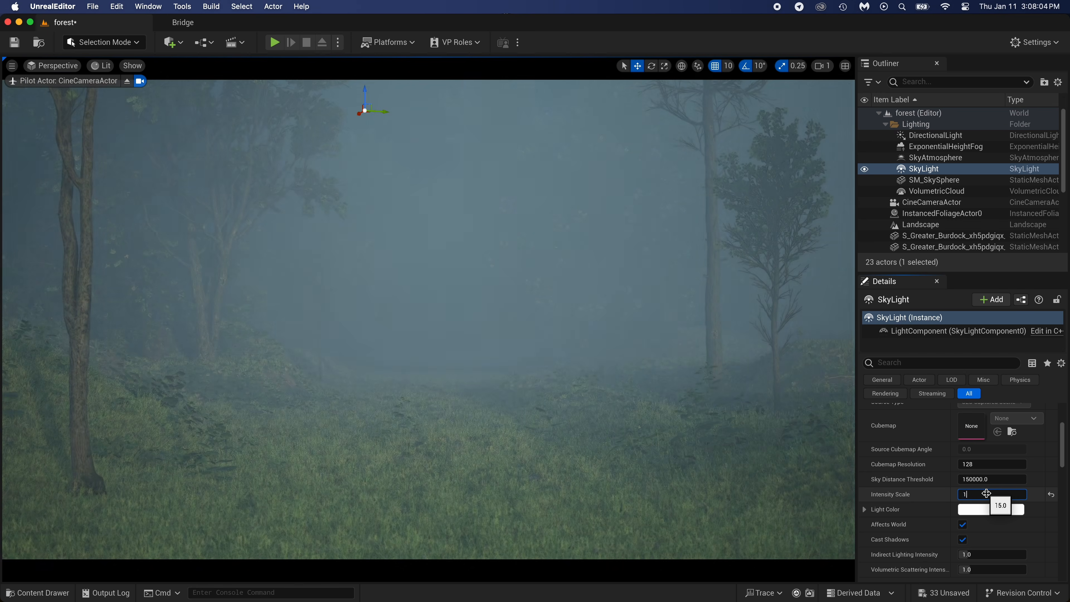
{"action": "key", "text": "Return"}
Compare SkyLight Intensity Scale values of 10, 1, 3 and 5, and settle on 0.5.
{"action": "type", "text": "10"}
{"action": "key", "text": "Return"}
{"action": "type", "text": "1"}
{"action": "key", "text": "Return"}
{"action": "type", "text": "3"}
{"action": "key", "text": "Return"}
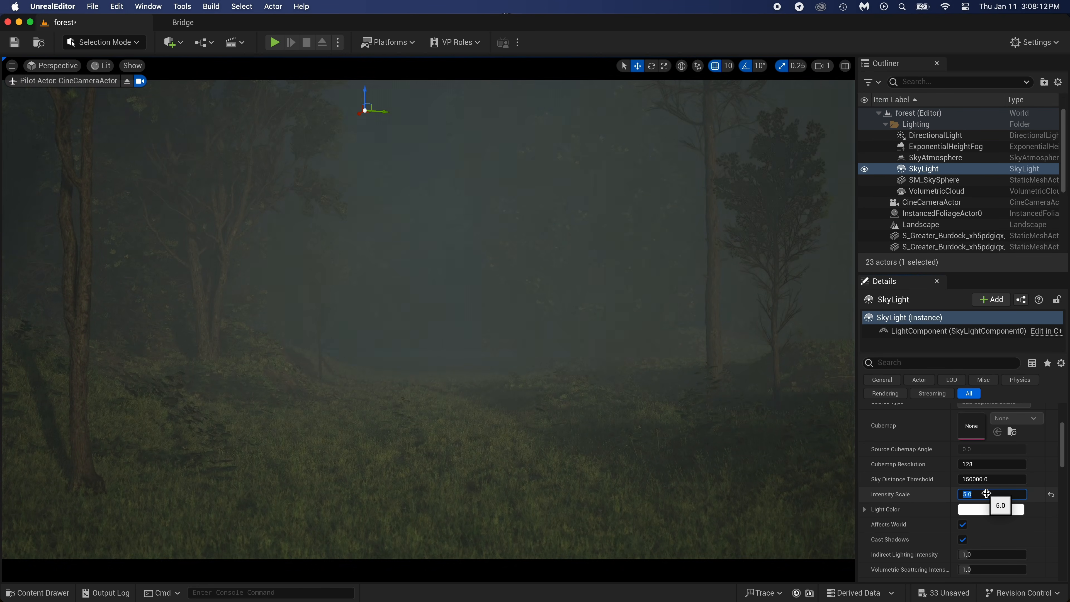
{"action": "type", "text": "1"}
{"action": "key", "text": "Return"}
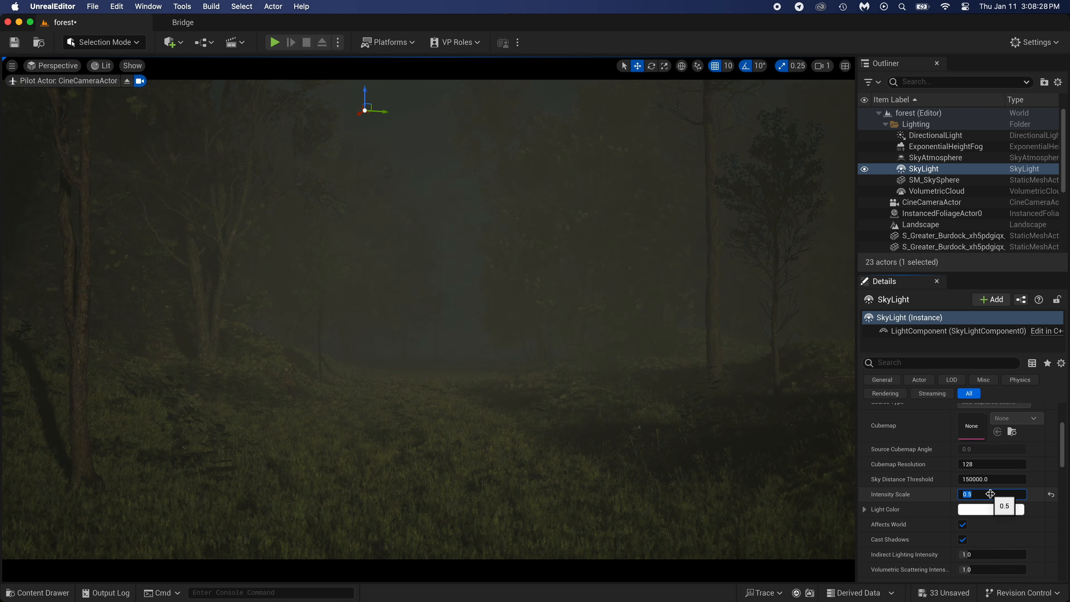
Set the SkyLight's Intensity Scale to 1 and save the forest level.
{"action": "type", "text": "1"}
{"action": "key", "text": "Return"}
{"action": "key", "text": "super+s"}
{"action": "scroll", "coordinate": [1063, 448], "scroll_direction": "up", "scroll_amount": 5}
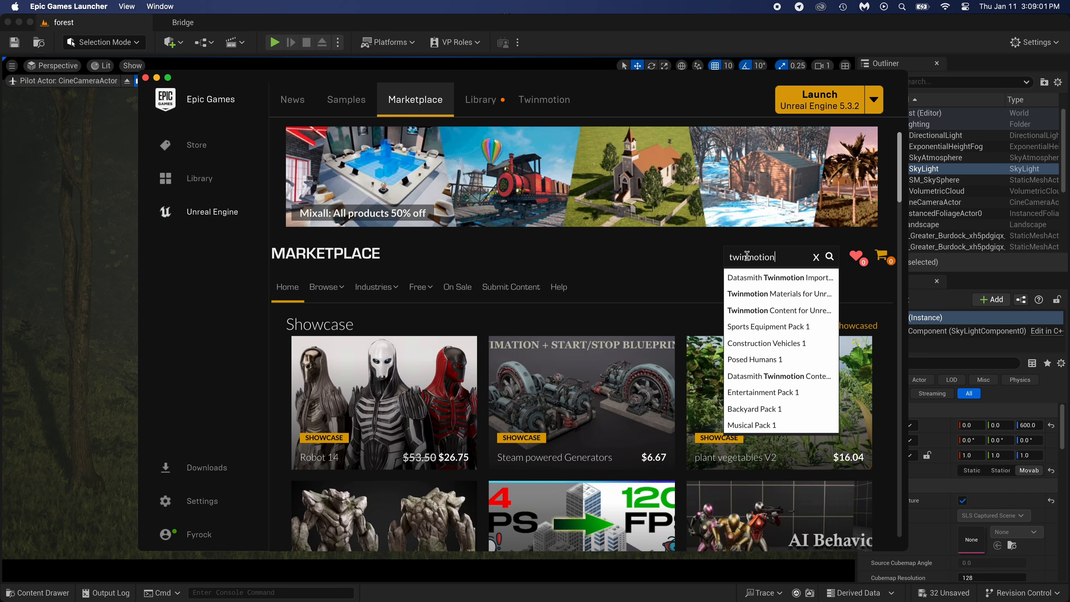
Search the Epic Games Launcher Marketplace for "twinmotion winter" and open the Posed Humans Winter Pack 1 page.
{"action": "type", "text": "winte"}
{"action": "key", "text": "Return"}
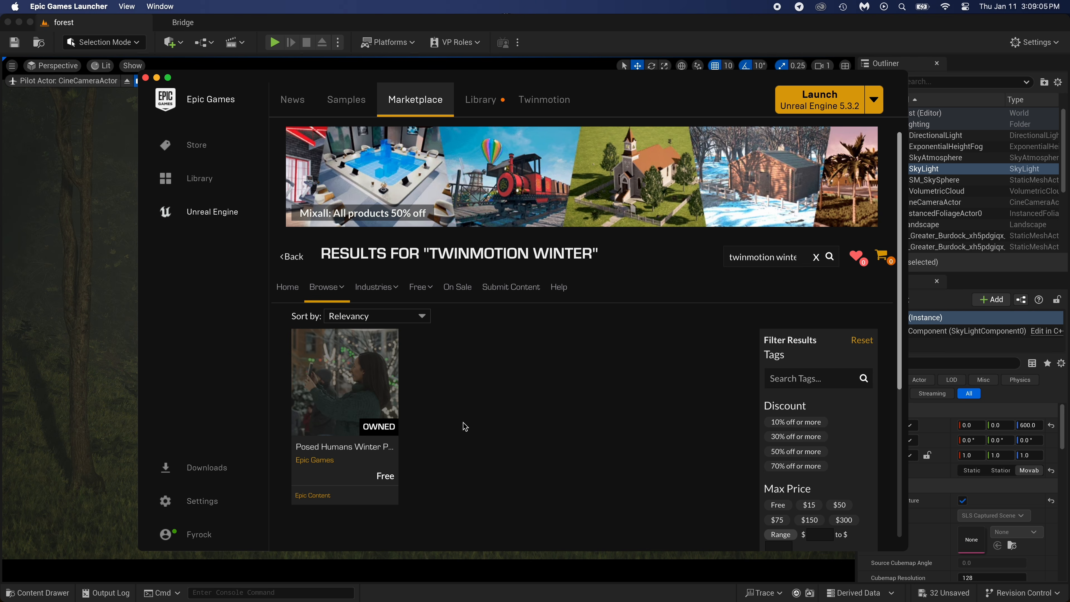
{"action": "left_click", "coordinate": [350, 399]}
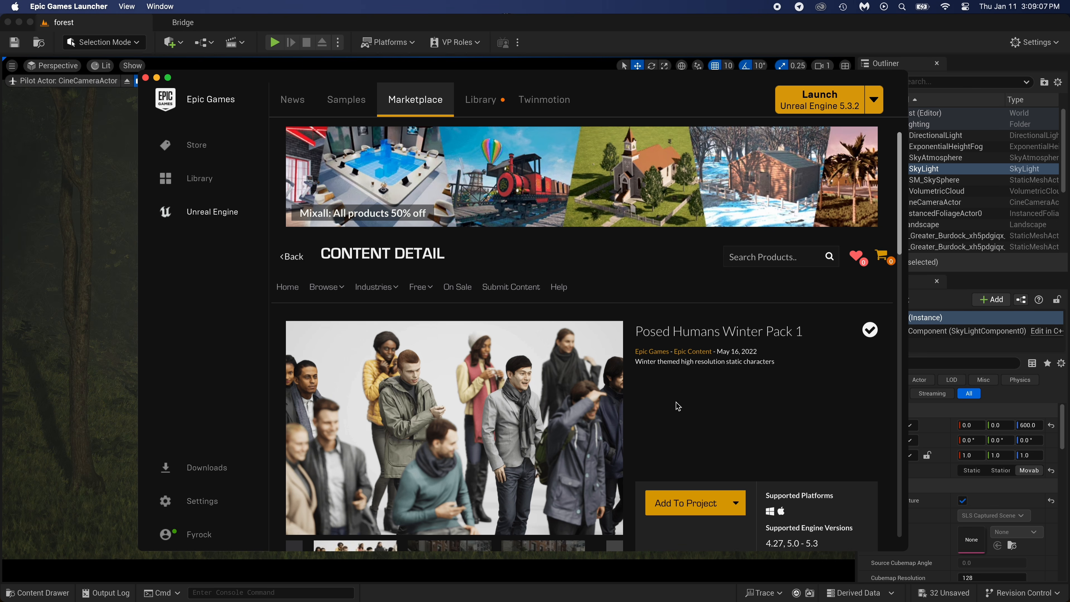
{"action": "scroll", "coordinate": [678, 405], "scroll_direction": "down", "scroll_amount": 2}
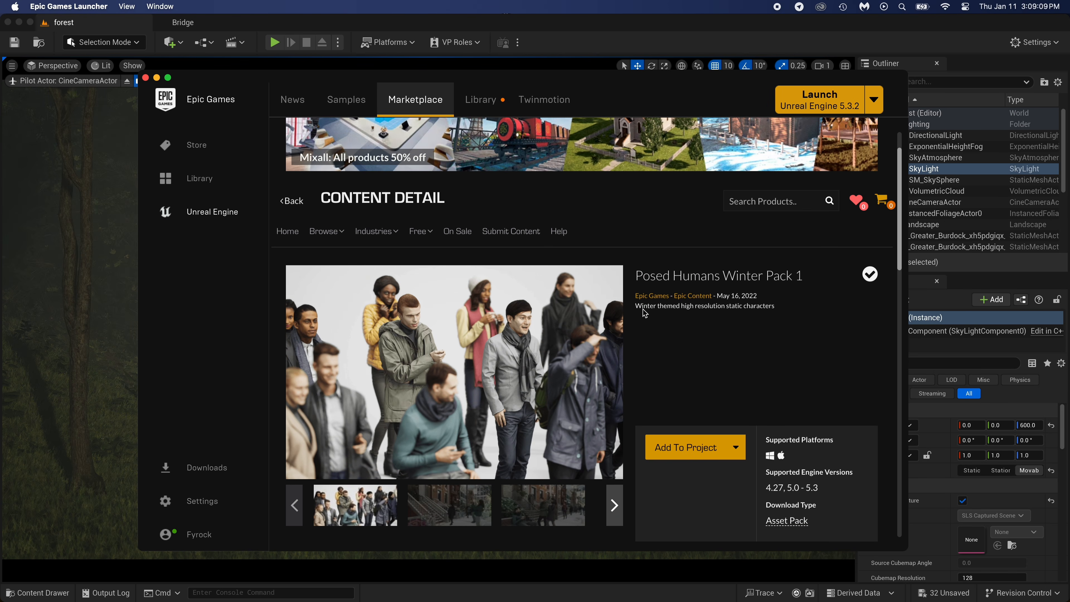
Add Posed Humans Winter Pack 1 to the forest_path project.
{"action": "left_click", "coordinate": [713, 277]}
{"action": "left_click", "coordinate": [686, 447]}
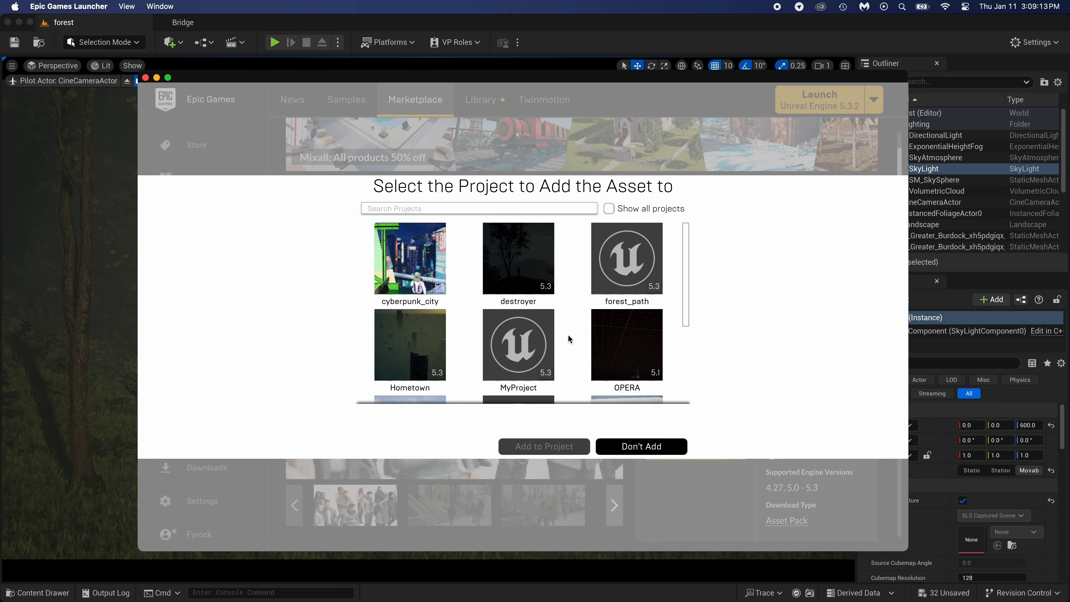
{"action": "left_click", "coordinate": [645, 274]}
{"action": "left_click", "coordinate": [544, 446]}
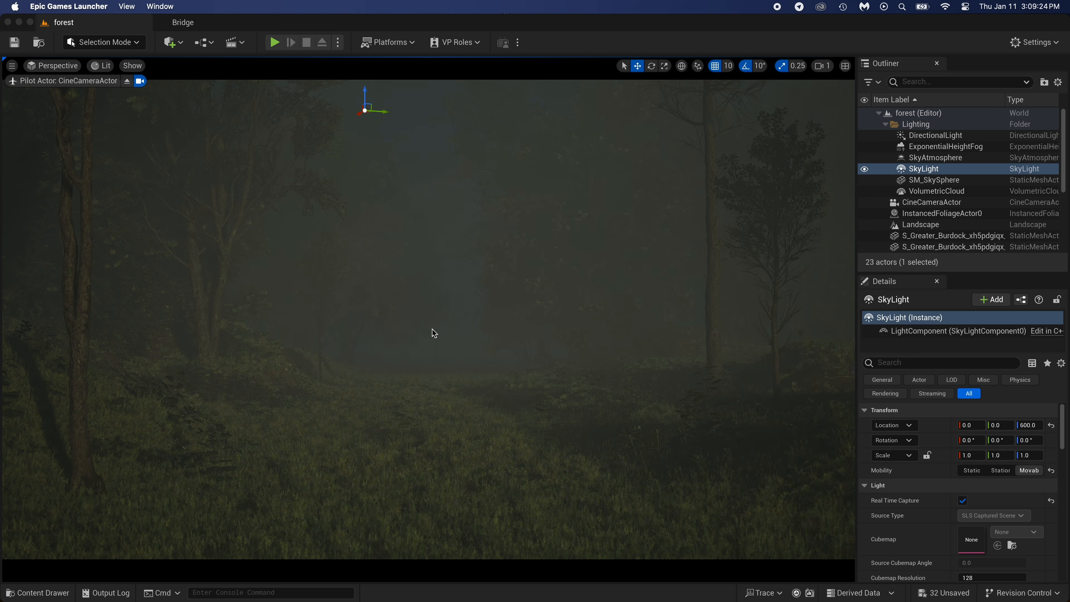
Back in Unreal Editor, open the Characters folder of TMPosedHumansWinterPack1 in the project content.
{"action": "left_click", "coordinate": [460, 400]}
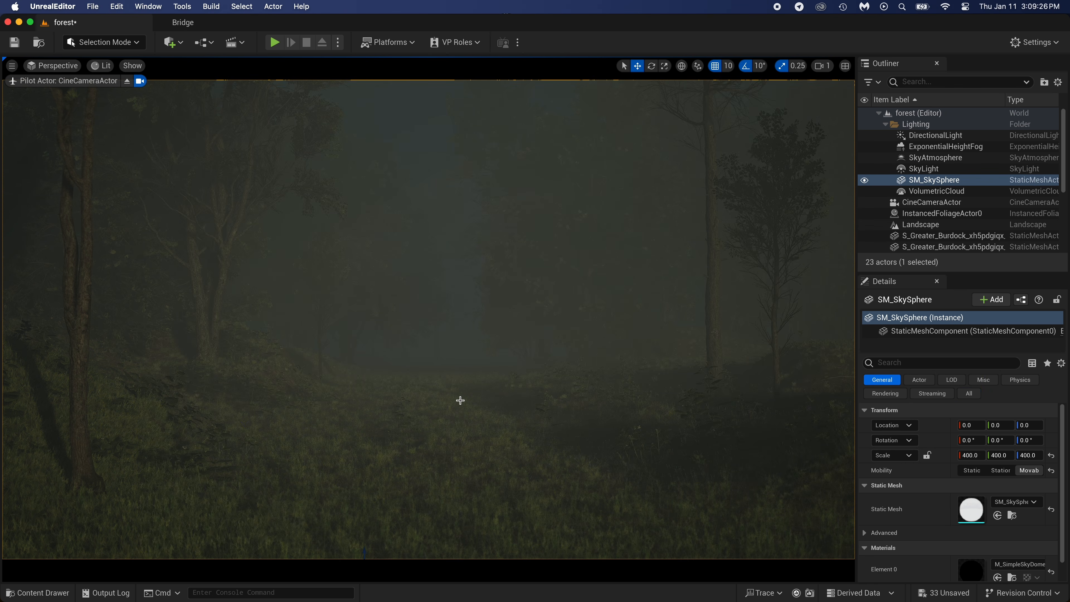
{"action": "key", "text": "ctrl+space"}
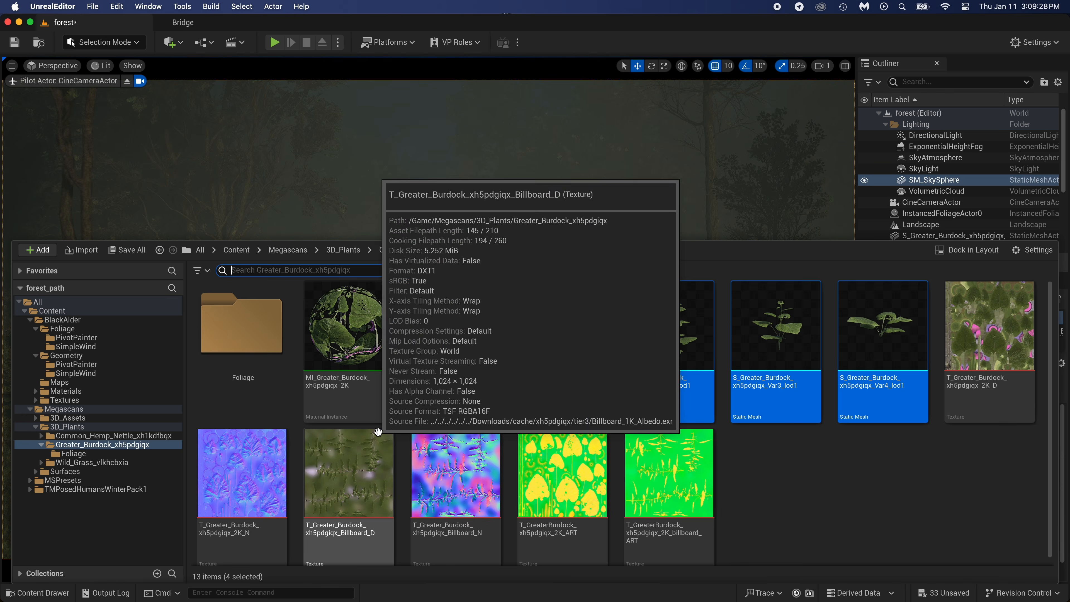
{"action": "left_click", "coordinate": [237, 250]}
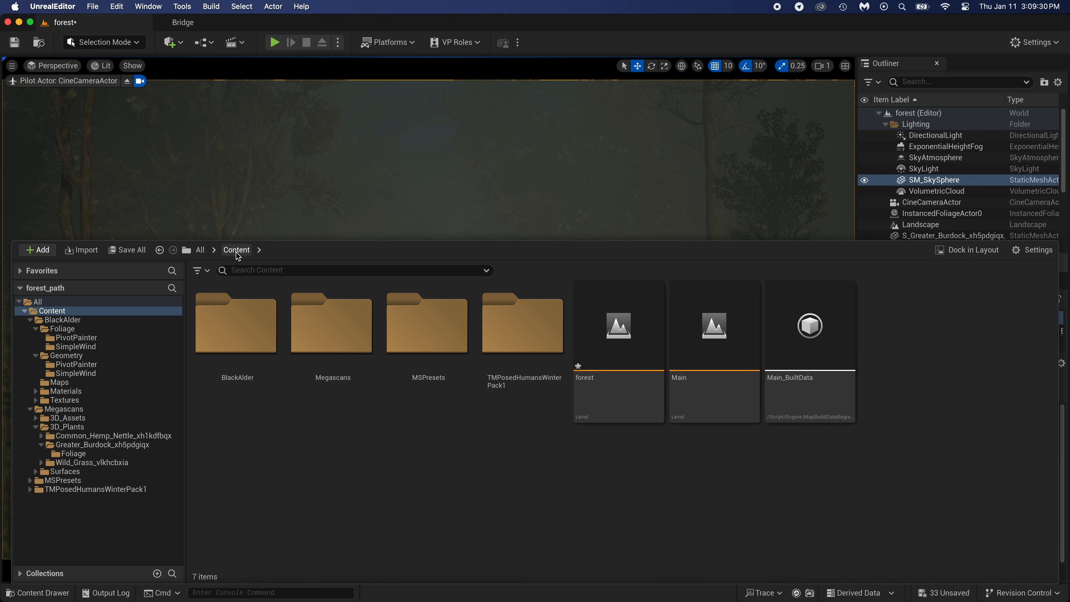
{"action": "left_click", "coordinate": [513, 386]}
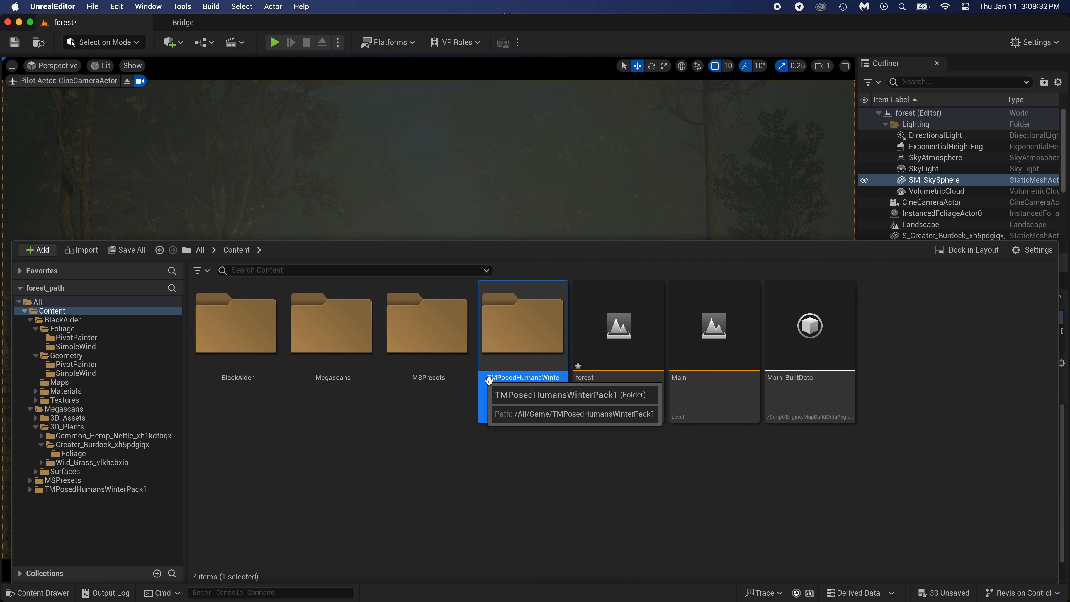
{"action": "double_click", "coordinate": [520, 333]}
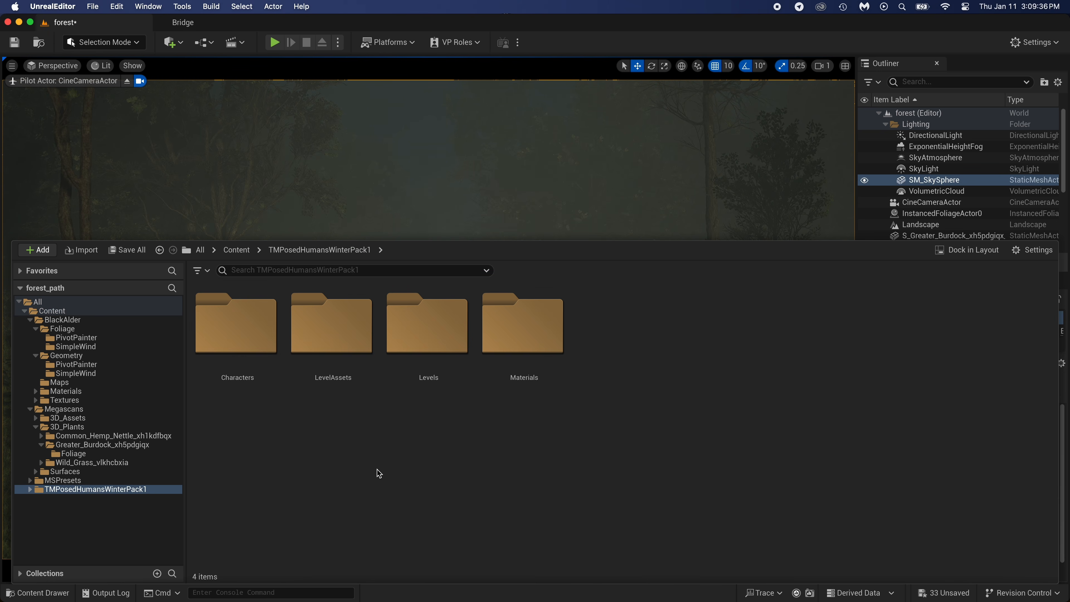
{"action": "double_click", "coordinate": [245, 333]}
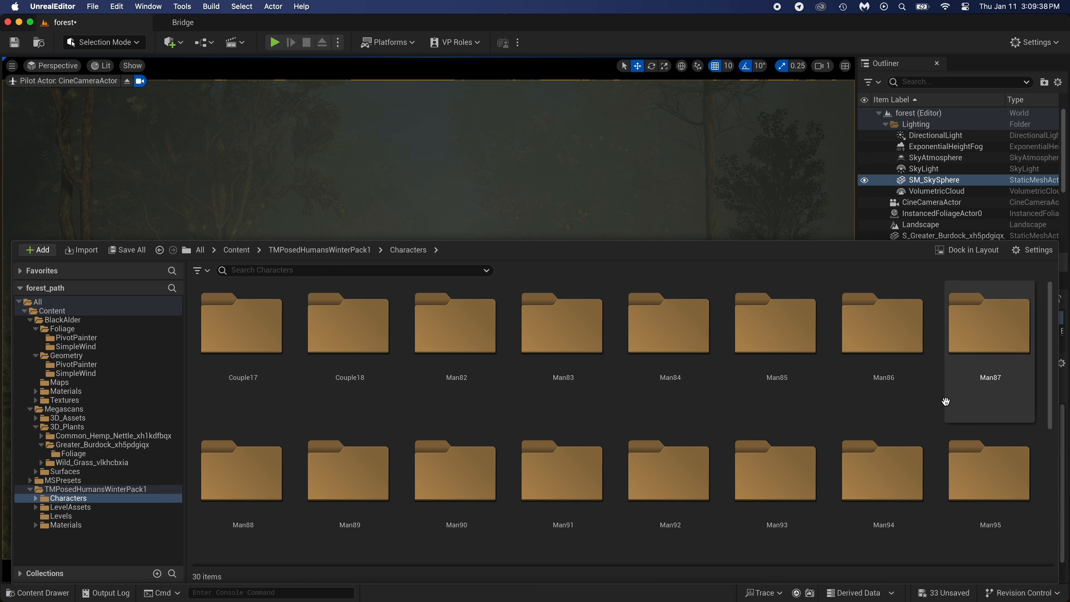
{"action": "left_click_drag", "start_coordinate": [1054, 348], "coordinate": [1044, 307]}
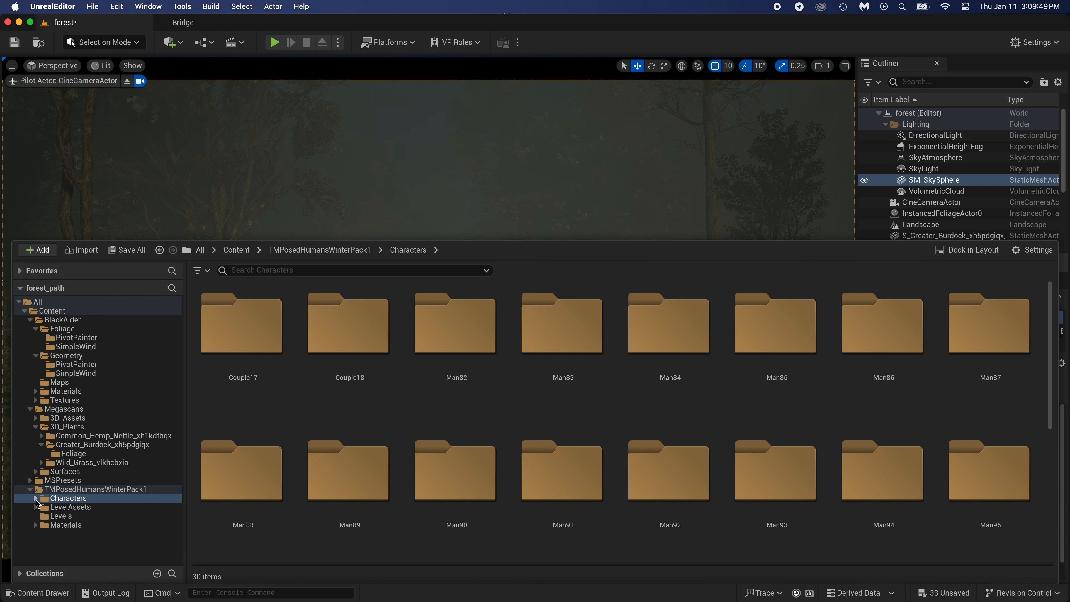
Browse the man and woman character folders in the winter pack and compare the posed figures.
{"action": "left_click", "coordinate": [37, 500]}
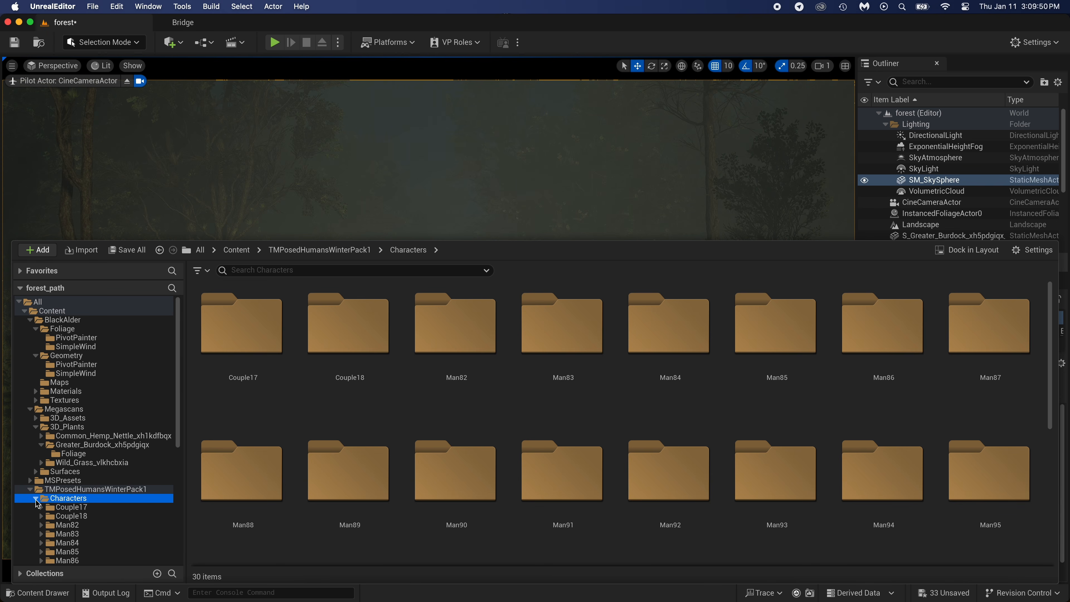
{"action": "left_click_drag", "start_coordinate": [181, 386], "coordinate": [167, 481]}
{"action": "left_click", "coordinate": [105, 357]}
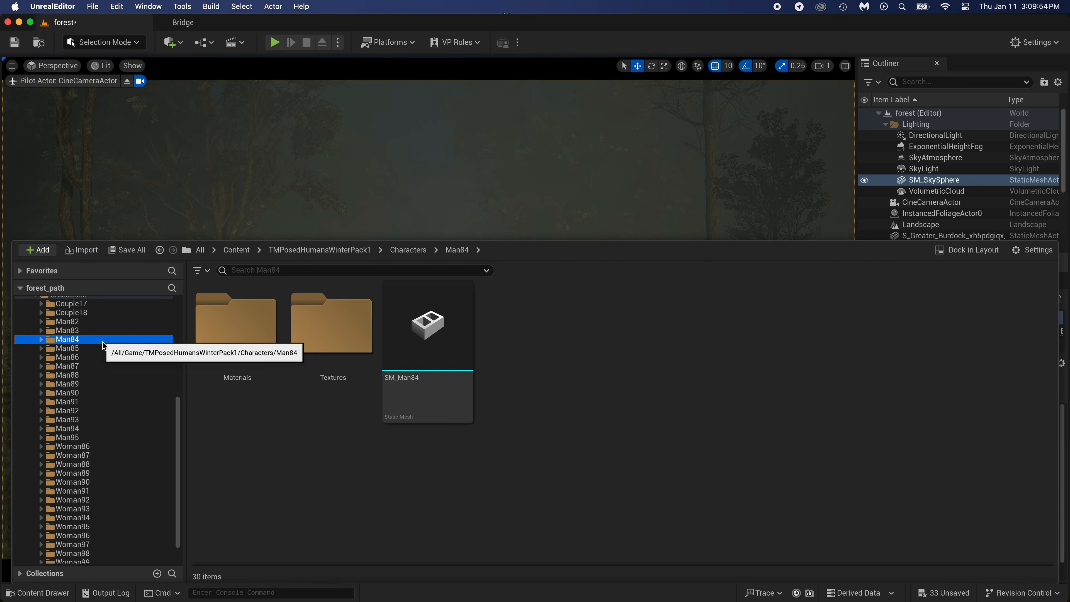
{"action": "left_click", "coordinate": [90, 456]}
{"action": "left_click", "coordinate": [91, 500]}
{"action": "left_click", "coordinate": [90, 544]}
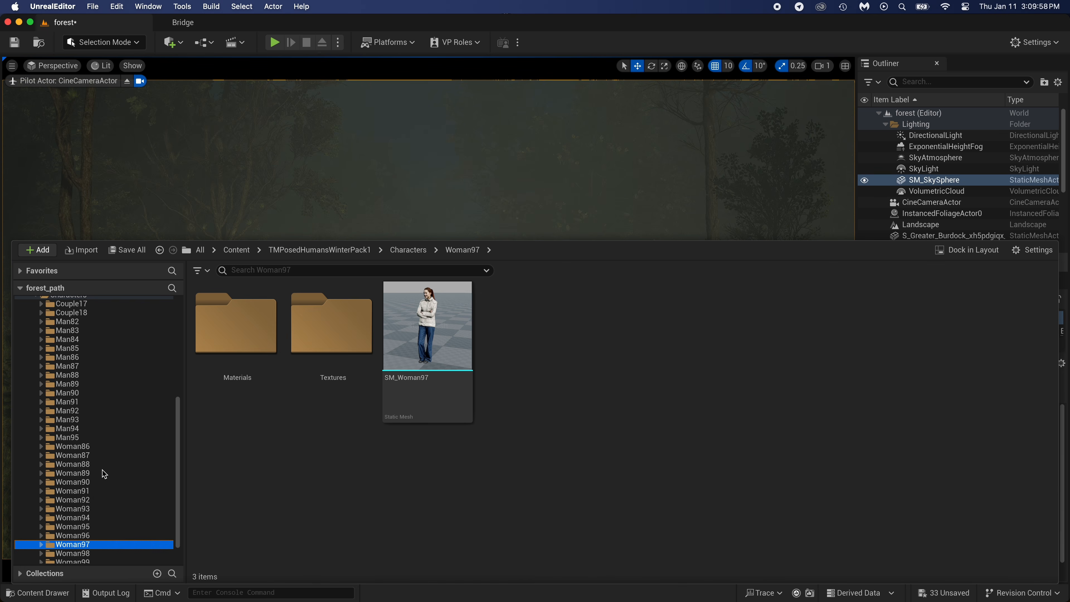
{"action": "scroll", "coordinate": [88, 546], "scroll_direction": "down", "scroll_amount": 2}
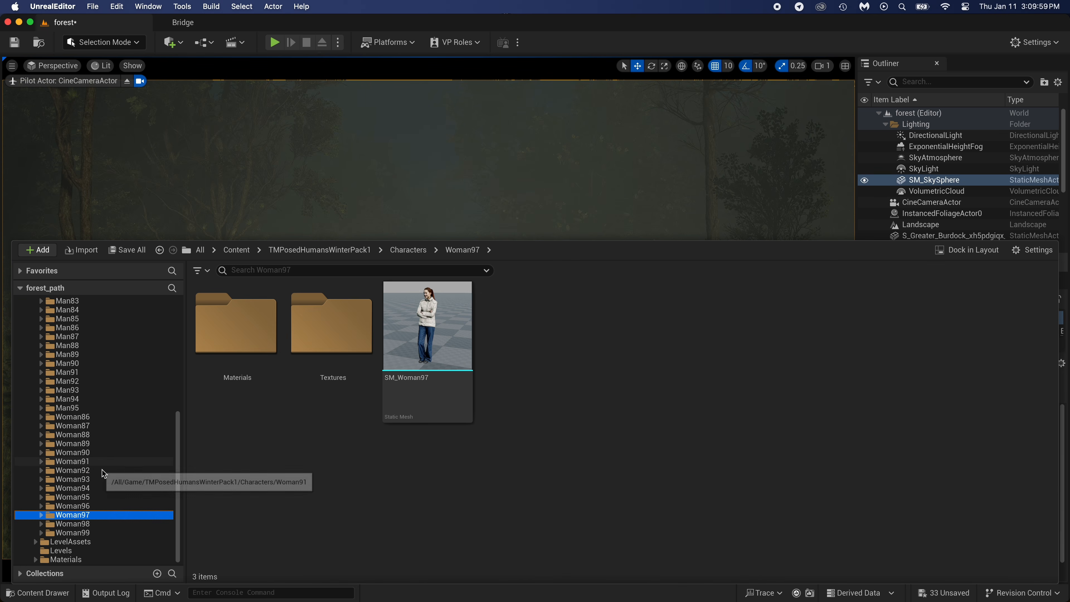
{"action": "left_click", "coordinate": [85, 524]}
{"action": "left_click", "coordinate": [85, 506]}
{"action": "left_click", "coordinate": [85, 497]}
{"action": "key", "text": "Up"}
{"action": "key", "text": "Up"}
{"action": "key", "text": "Up"}
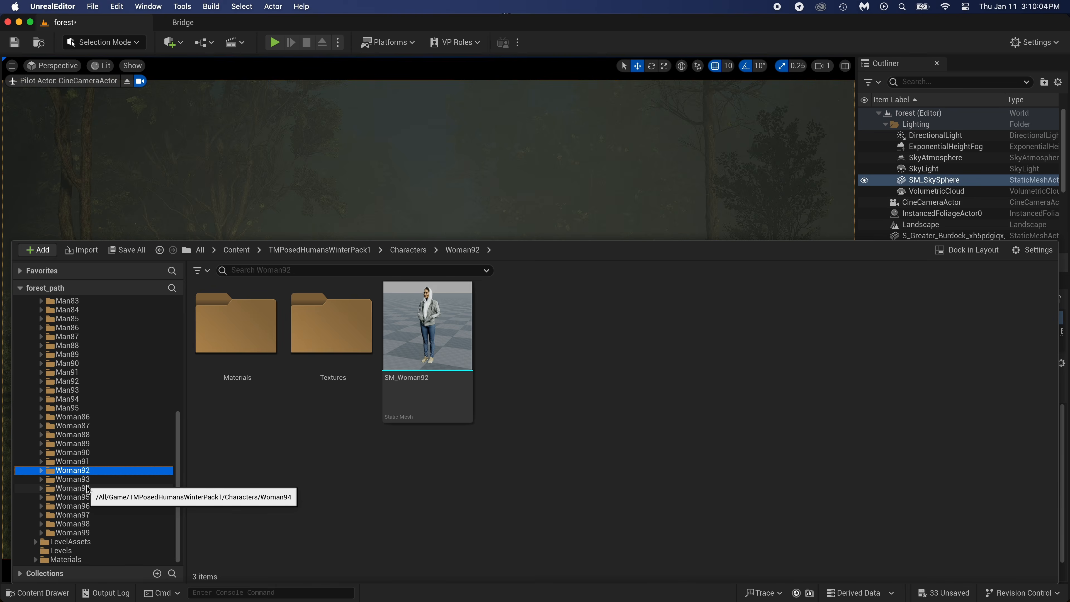
Place SM_Woman93 on the path, rotate it to -60° about Z, and move it to about X -420, Y -10, Z 110.
{"action": "left_click", "coordinate": [87, 486]}
{"action": "left_click", "coordinate": [84, 481]}
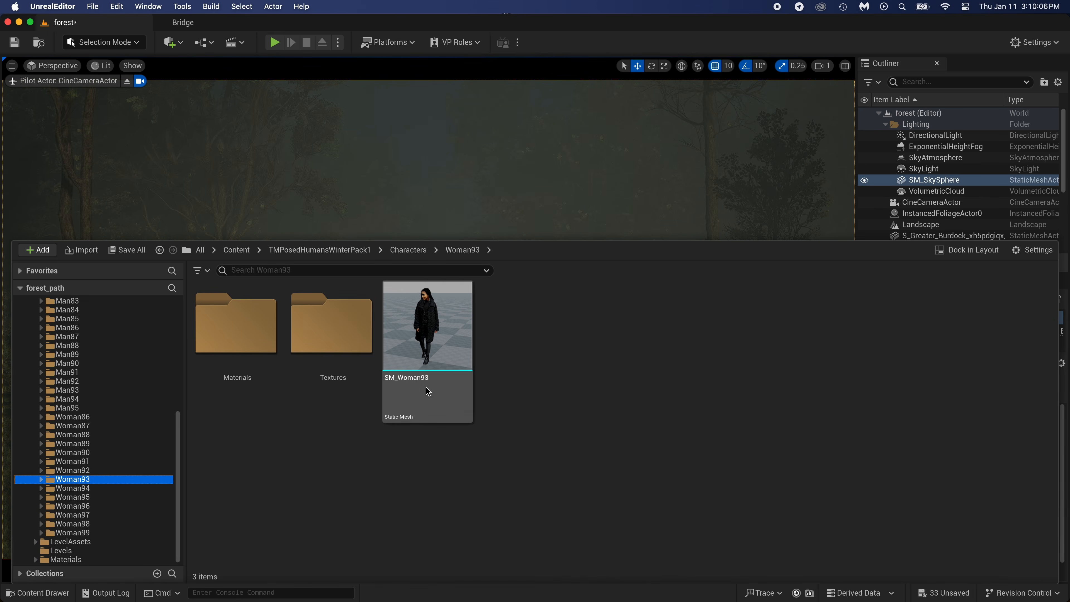
{"action": "left_click_drag", "start_coordinate": [440, 350], "coordinate": [437, 460]}
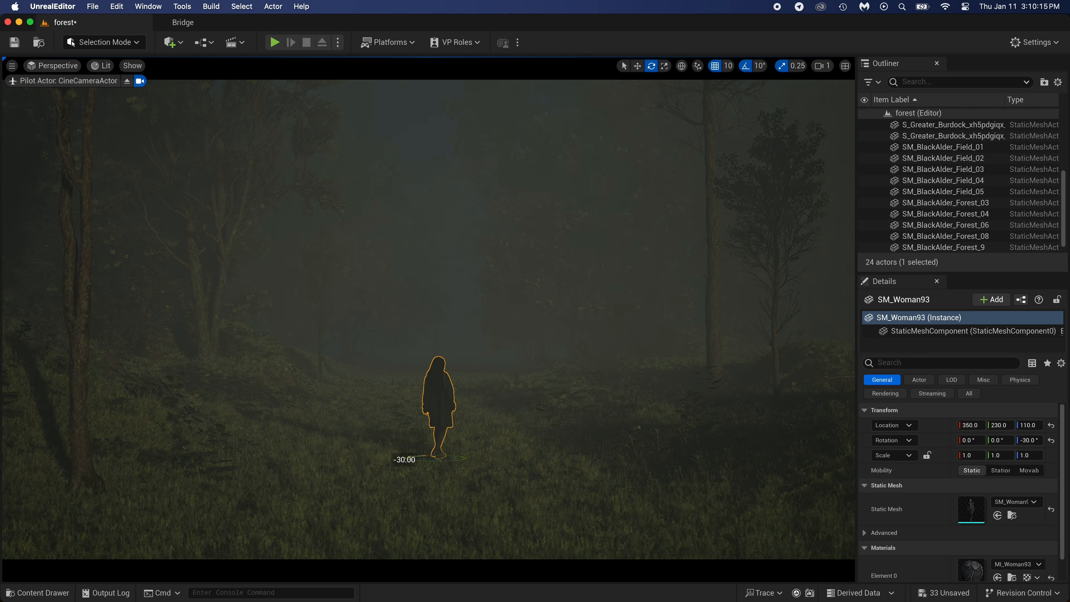
{"action": "key", "text": "Escape"}
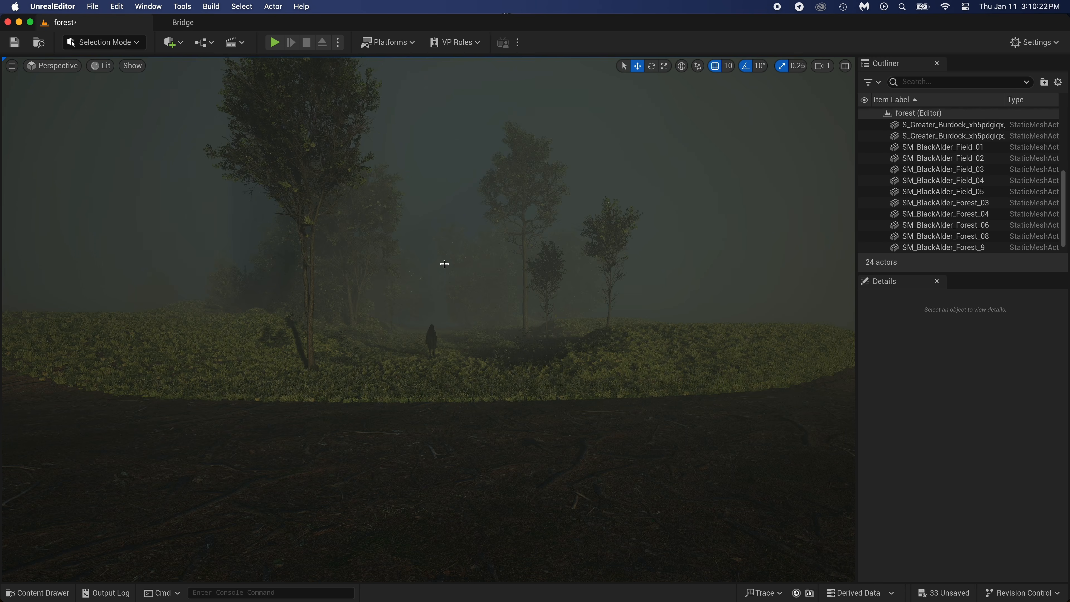
{"action": "right_click_drag", "start_coordinate": [444, 263], "coordinate": [444, 264]}
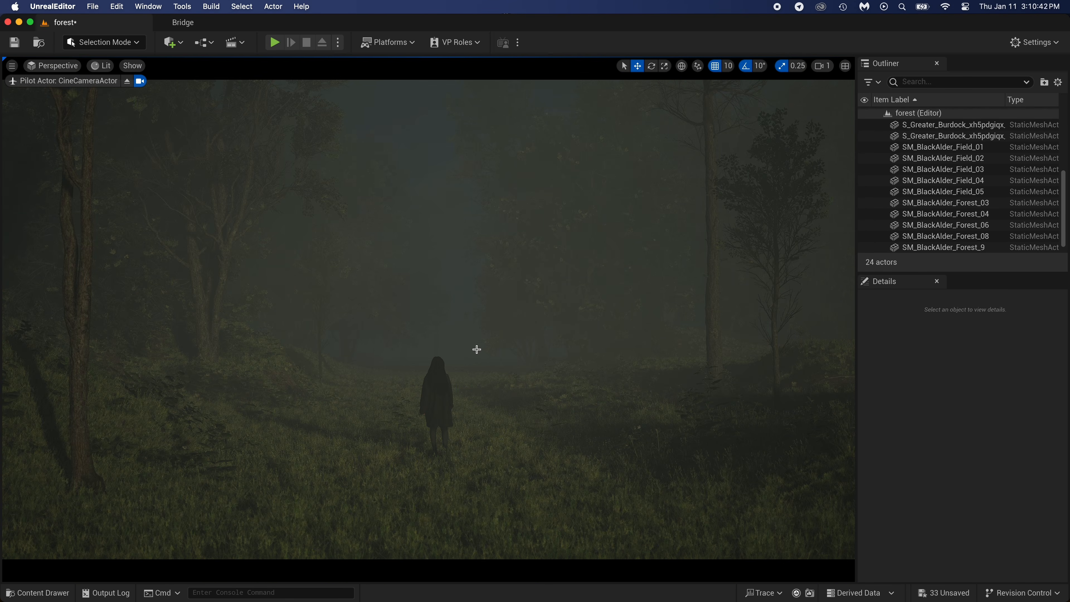
{"action": "left_click", "coordinate": [431, 421]}
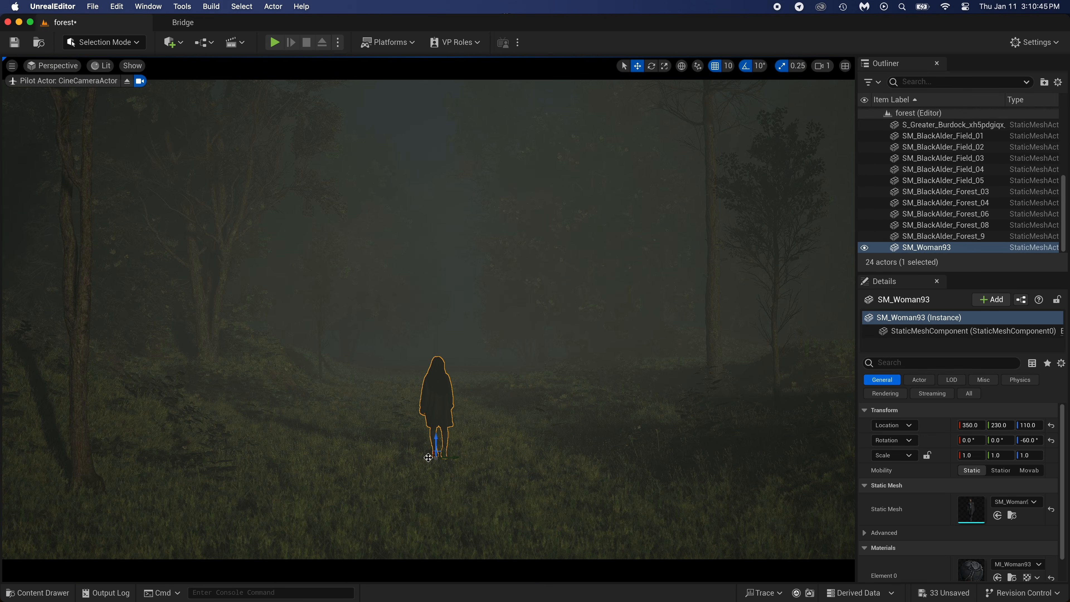
{"action": "mouse_move", "coordinate": [466, 522]}
{"action": "left_mouse_down"}
{"action": "mouse_move", "coordinate": [548, 481]}
{"action": "mouse_move", "coordinate": [440, 491]}
{"action": "mouse_move", "coordinate": [480, 533]}
{"action": "mouse_move", "coordinate": [594, 526]}
{"action": "mouse_move", "coordinate": [483, 531]}
{"action": "left_mouse_up"}
Set the CineCameraActor's Current Focal Length to 22.
{"action": "scroll", "coordinate": [969, 177], "scroll_direction": "up", "scroll_amount": 5}
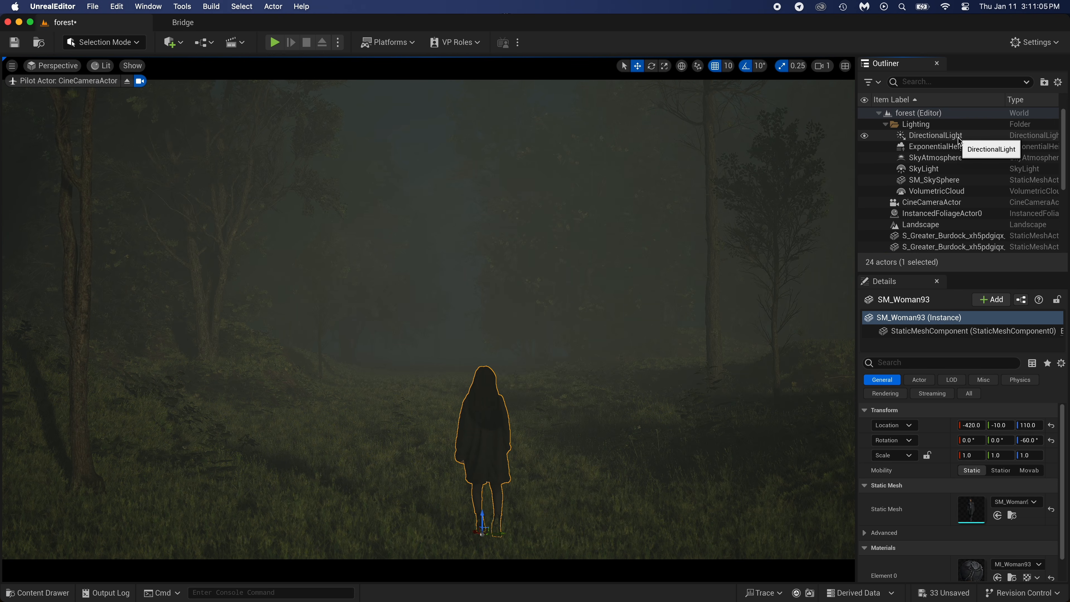
{"action": "left_click", "coordinate": [938, 203]}
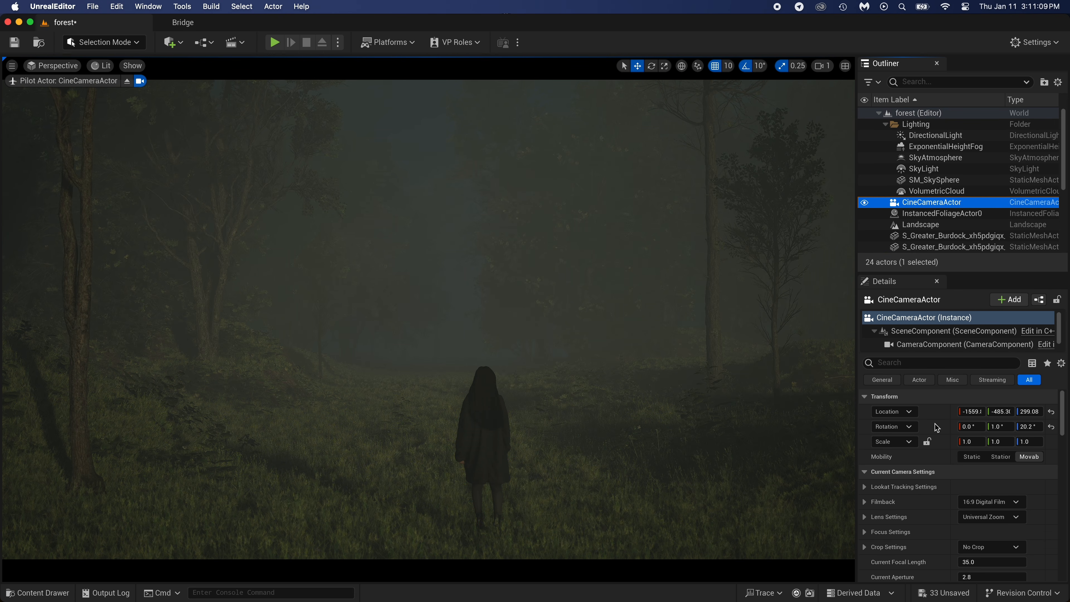
{"action": "scroll", "coordinate": [1062, 417], "scroll_direction": "down", "scroll_amount": 3}
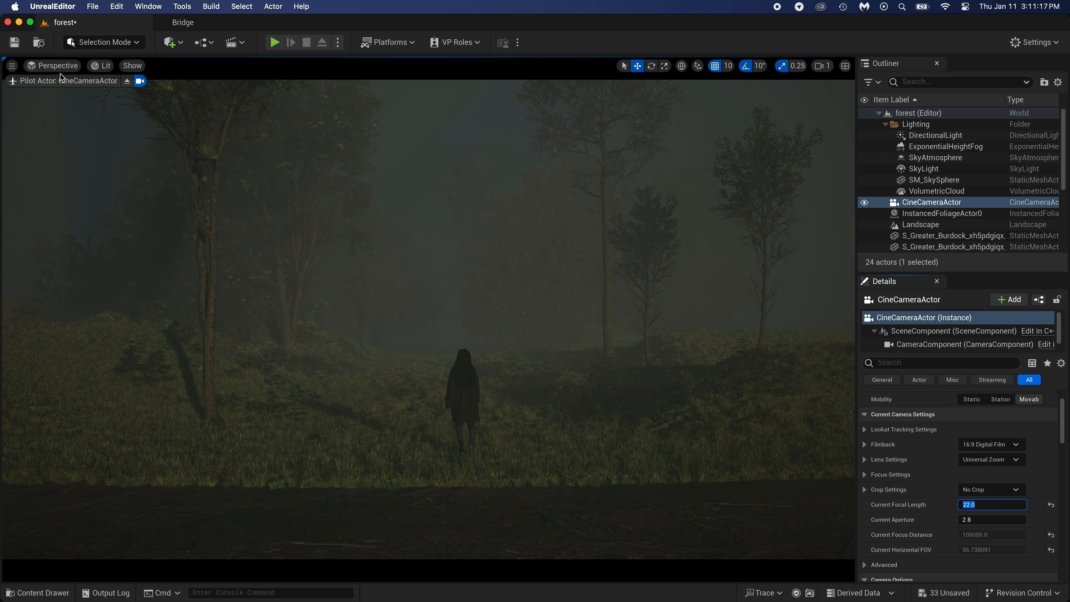
Switch to the Cinematic Viewport and look through the CineCameraActor.
{"action": "left_click", "coordinate": [53, 66]}
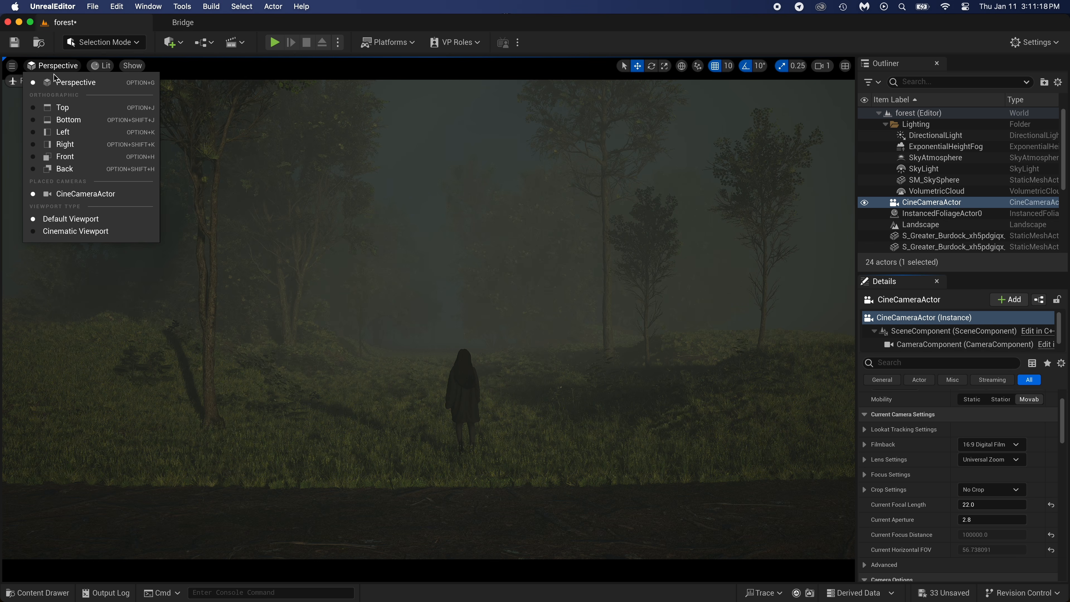
{"action": "left_click", "coordinate": [62, 231]}
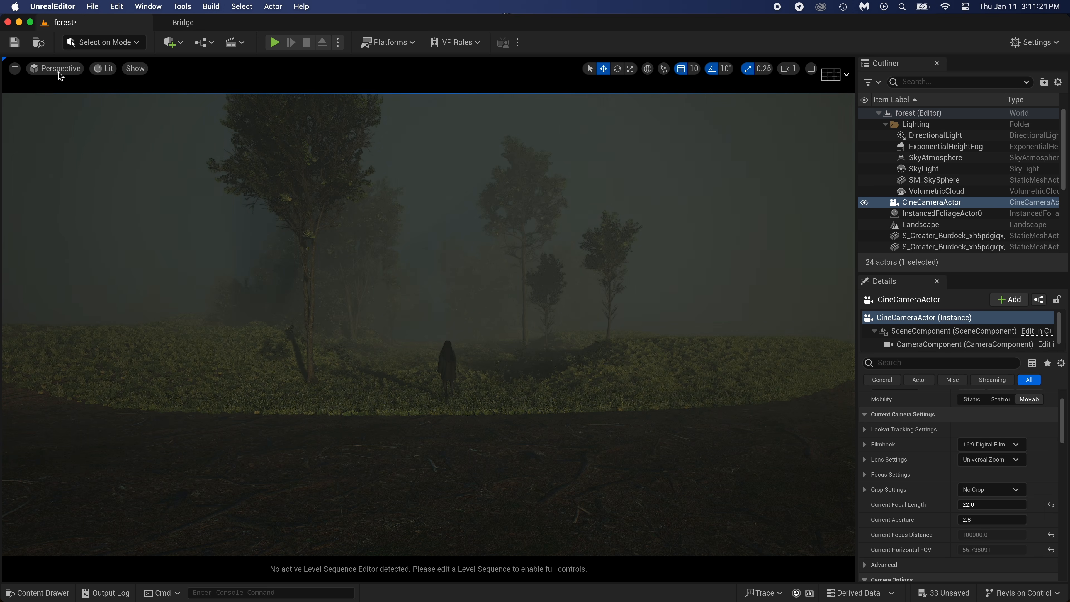
{"action": "left_click", "coordinate": [61, 75]}
{"action": "left_click", "coordinate": [60, 197]}
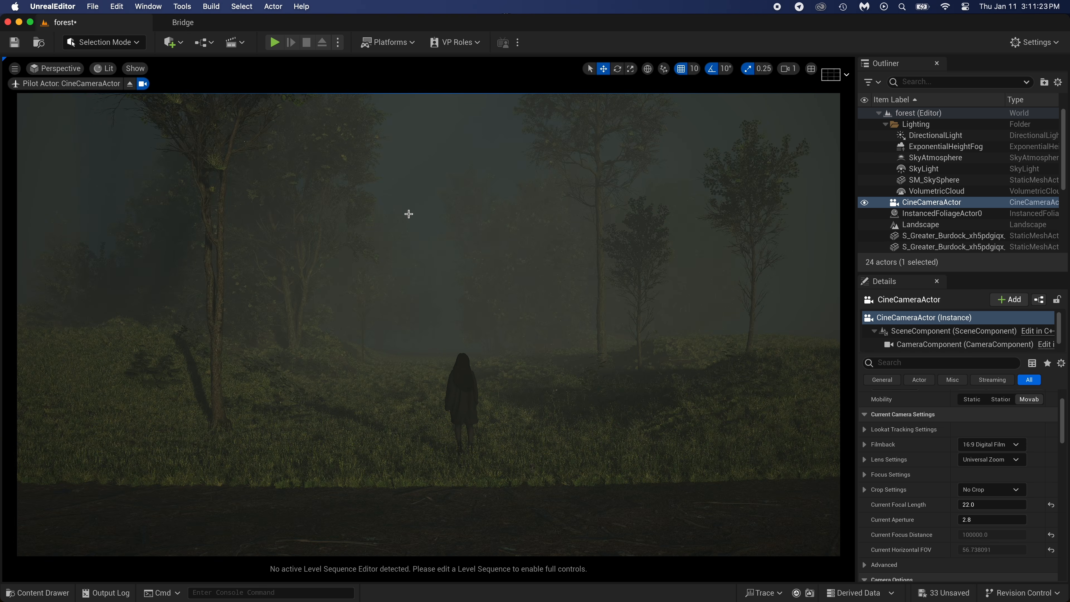
Show the Grid (3x3) composition overlay in the viewport.
{"action": "left_click", "coordinate": [832, 77]}
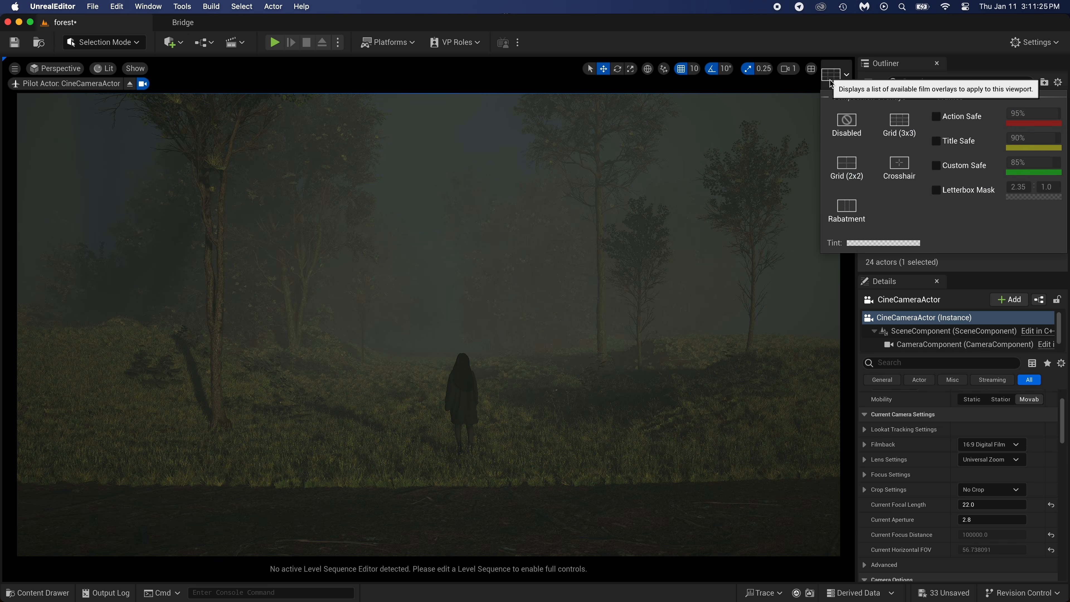
{"action": "left_click", "coordinate": [900, 125]}
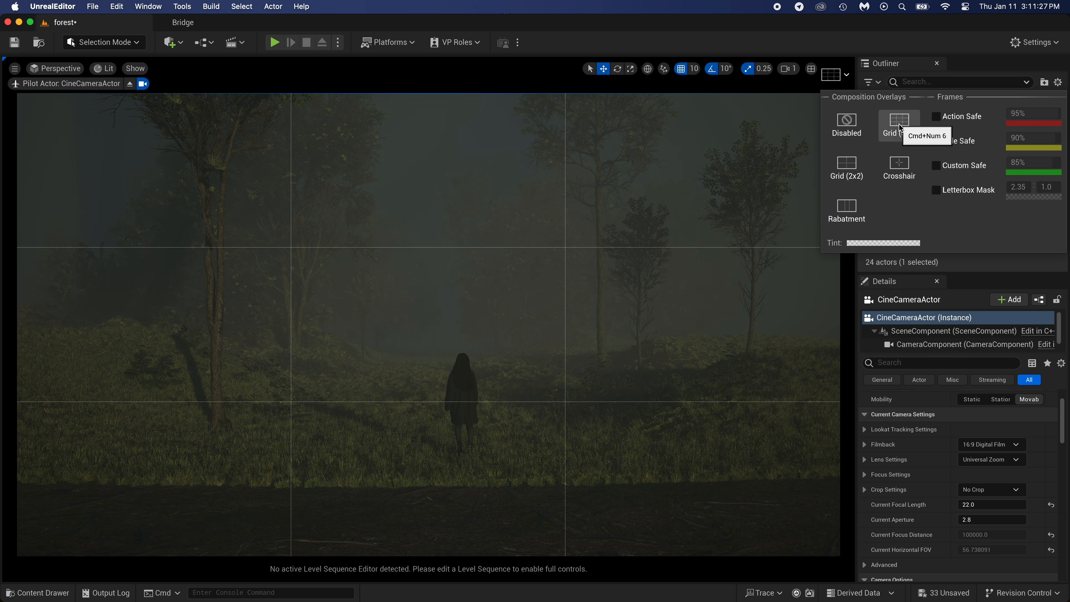
{"action": "left_click", "coordinate": [832, 81]}
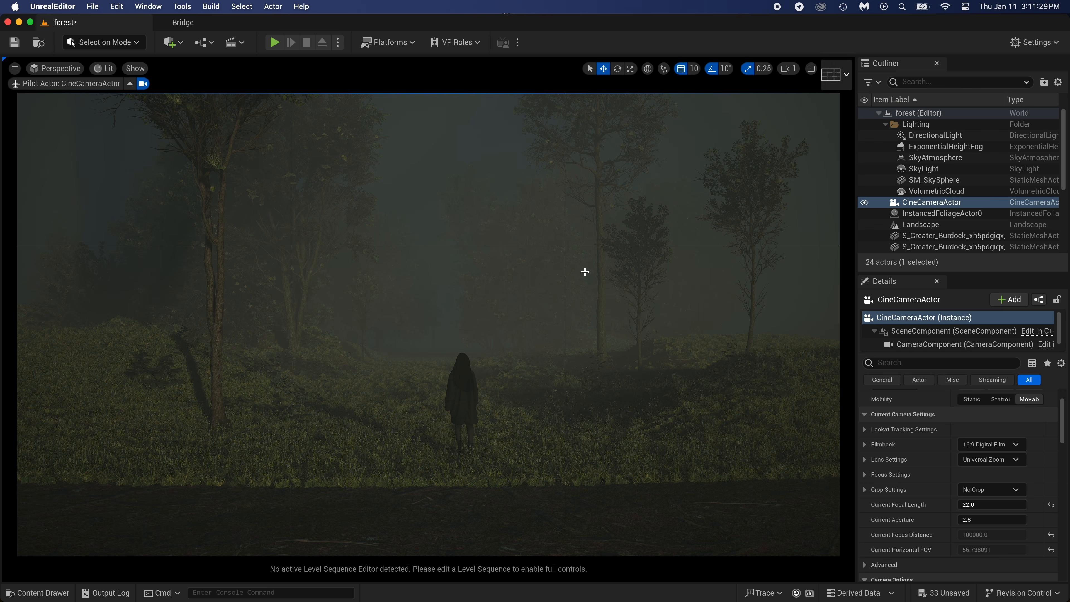
Move the piloted camera forward and lower so the woman appears larger in the frame.
{"action": "key", "text": "w"}
{"action": "right_click_drag", "start_coordinate": [585, 272], "coordinate": [585, 273]}
{"action": "key", "text": "w"}
{"action": "key", "text": "q"}
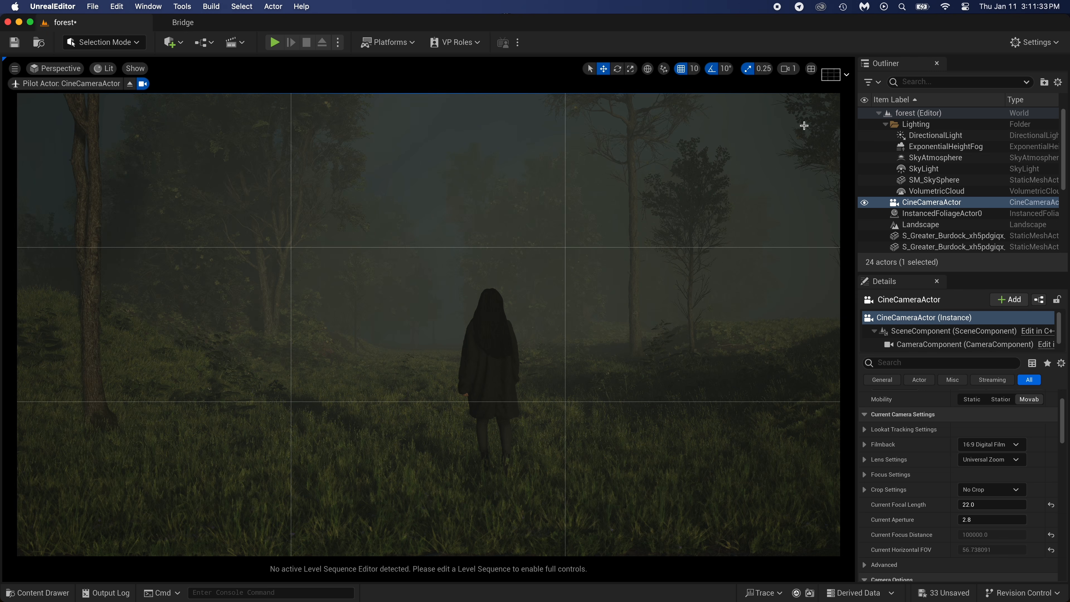
Reframe the camera on the woman using the Rabatment overlay, then the Grid (3x3) overlay.
{"action": "left_click", "coordinate": [832, 74]}
{"action": "left_click", "coordinate": [846, 204]}
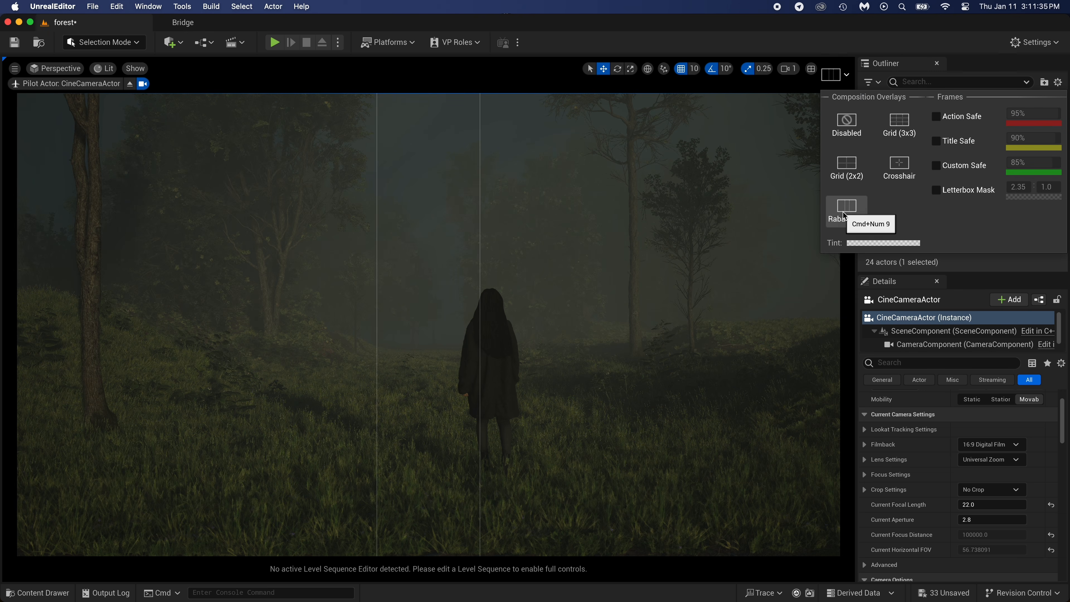
{"action": "right_click_drag", "start_coordinate": [585, 273], "coordinate": [585, 273]}
{"action": "left_click", "coordinate": [832, 74]}
{"action": "left_click", "coordinate": [896, 119]}
{"action": "right_click_drag", "start_coordinate": [460, 401], "coordinate": [460, 401]}
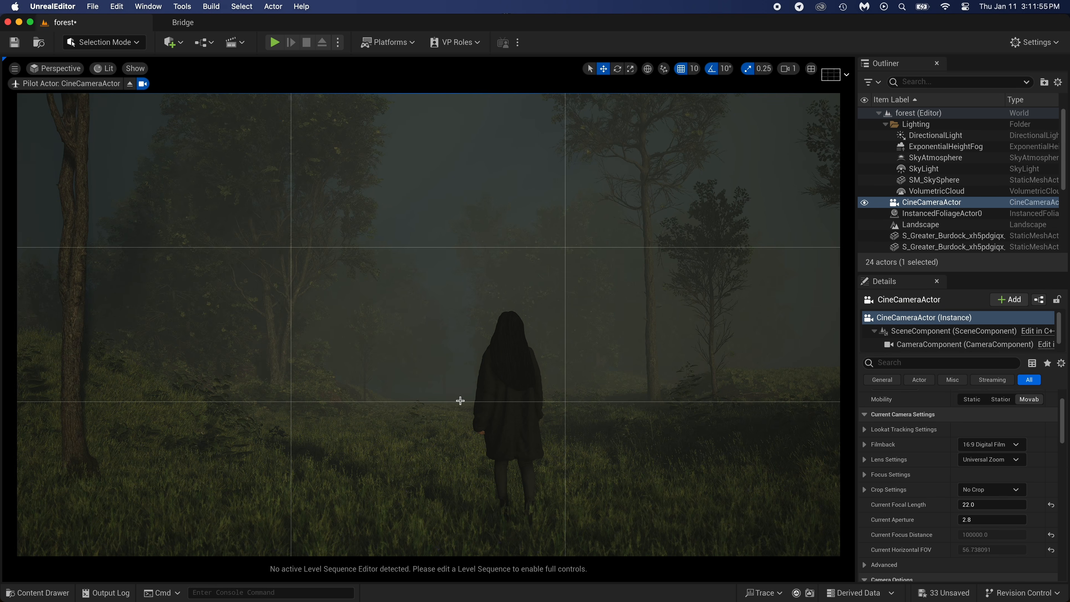
Switch to the Rabatment overlay, readjust the camera framing, and shift the woman sideways toward the right of the shot.
{"action": "left_click", "coordinate": [832, 75]}
{"action": "left_click", "coordinate": [846, 207]}
{"action": "right_click_drag", "start_coordinate": [493, 287], "coordinate": [492, 287]}
{"action": "left_click", "coordinate": [468, 399]}
{"action": "left_click_drag", "start_coordinate": [478, 504], "coordinate": [576, 504]}
{"action": "key", "text": "Escape"}
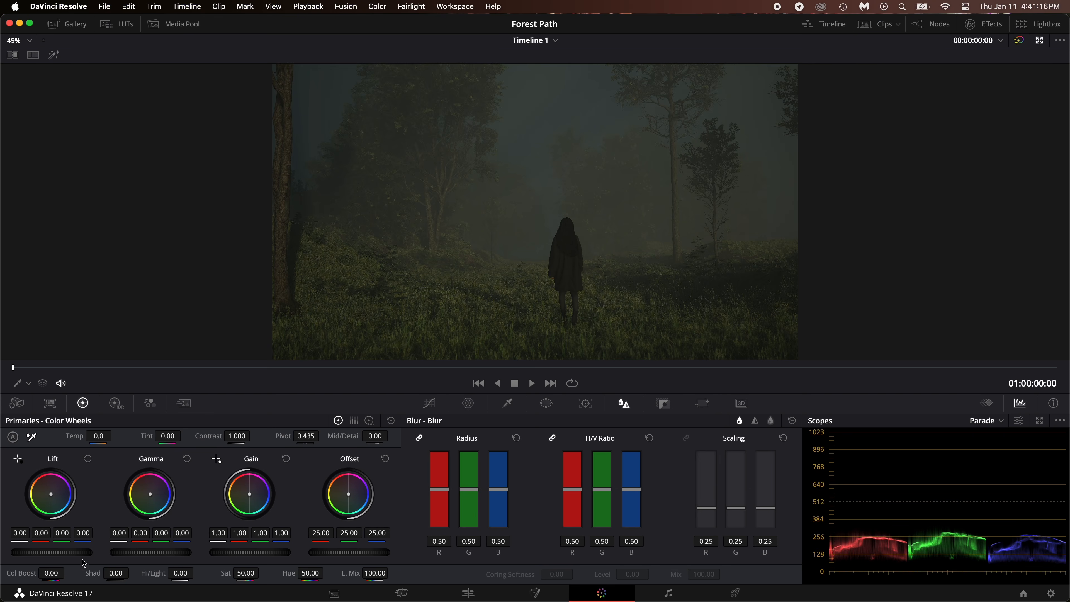
In DaVinci Resolve, grade the forest image with Lift -0.04, Gamma 0.03, Gain 1.17 and Contrast about 1.2.
{"action": "left_click_drag", "start_coordinate": [63, 552], "coordinate": [47, 552]}
{"action": "left_click_drag", "start_coordinate": [151, 553], "coordinate": [162, 552]}
{"action": "left_click_drag", "start_coordinate": [249, 553], "coordinate": [258, 553]}
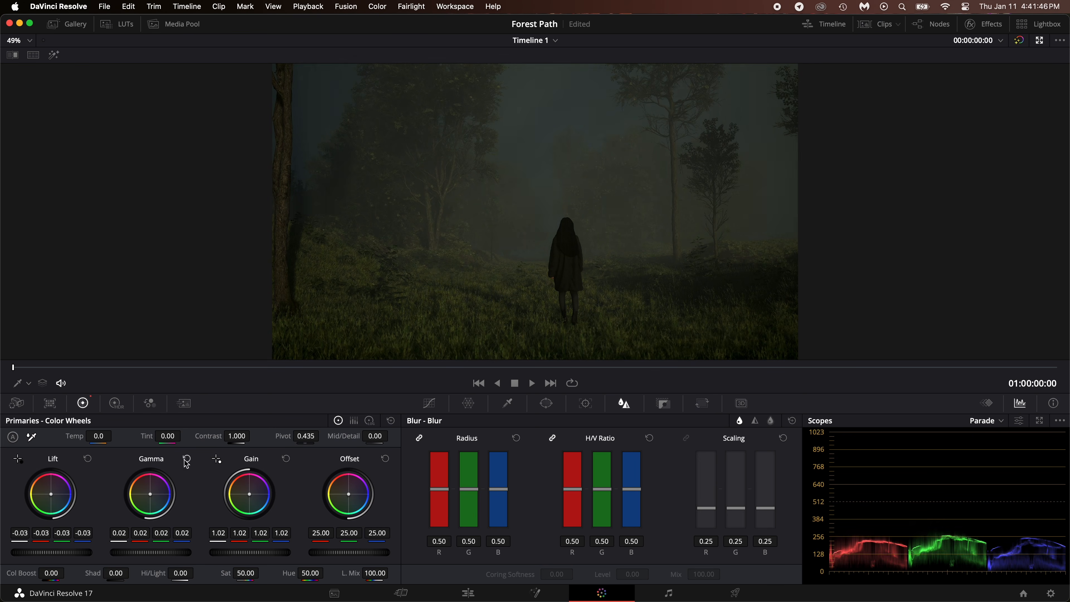
{"action": "left_click_drag", "start_coordinate": [234, 437], "coordinate": [239, 437]}
{"action": "left_click_drag", "start_coordinate": [250, 553], "coordinate": [274, 553]}
{"action": "left_click_drag", "start_coordinate": [151, 552], "coordinate": [154, 552]}
{"action": "left_click_drag", "start_coordinate": [51, 552], "coordinate": [48, 552]}
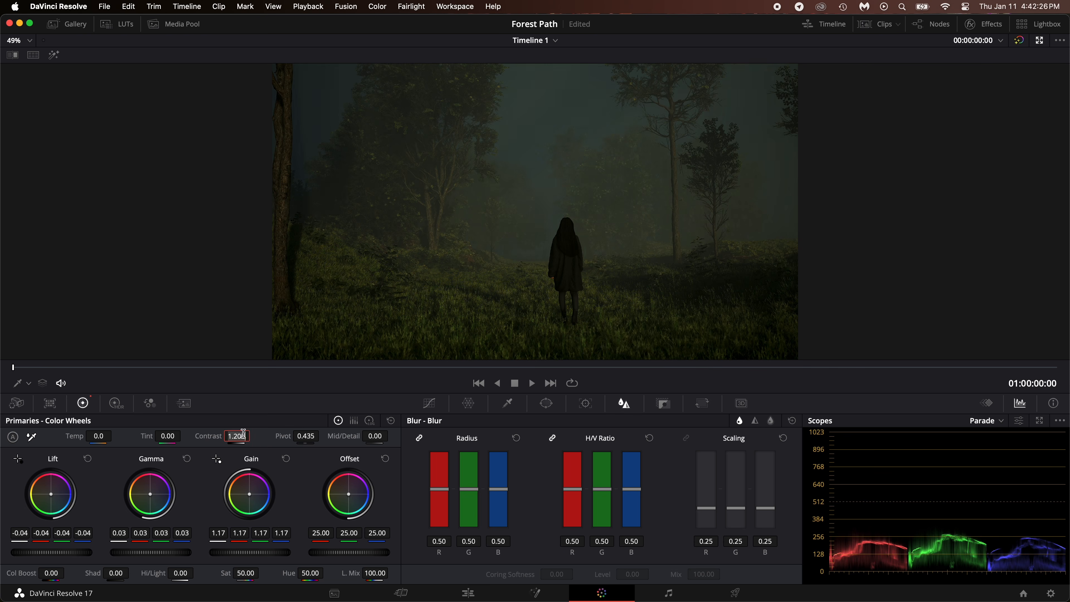
Set Contrast to 1.100 and compare the image with and without the grade.
{"action": "left_click_drag", "start_coordinate": [237, 437], "coordinate": [244, 437]}
{"action": "left_click", "coordinate": [1020, 41]}
{"action": "left_click", "coordinate": [1020, 42]}
Set the color temperature to -100, Shadows to -7.50 and Highlights to 59.
{"action": "left_click_drag", "start_coordinate": [98, 443], "coordinate": [101, 445]}
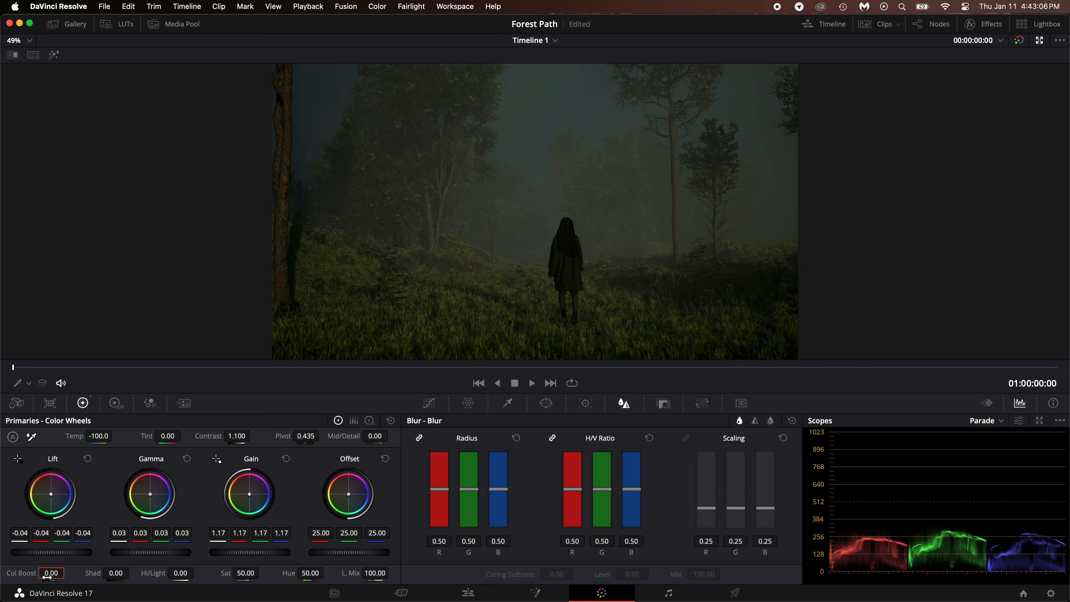
{"action": "left_click_drag", "start_coordinate": [117, 574], "coordinate": [127, 573]}
{"action": "left_click_drag", "start_coordinate": [181, 574], "coordinate": [156, 574]}
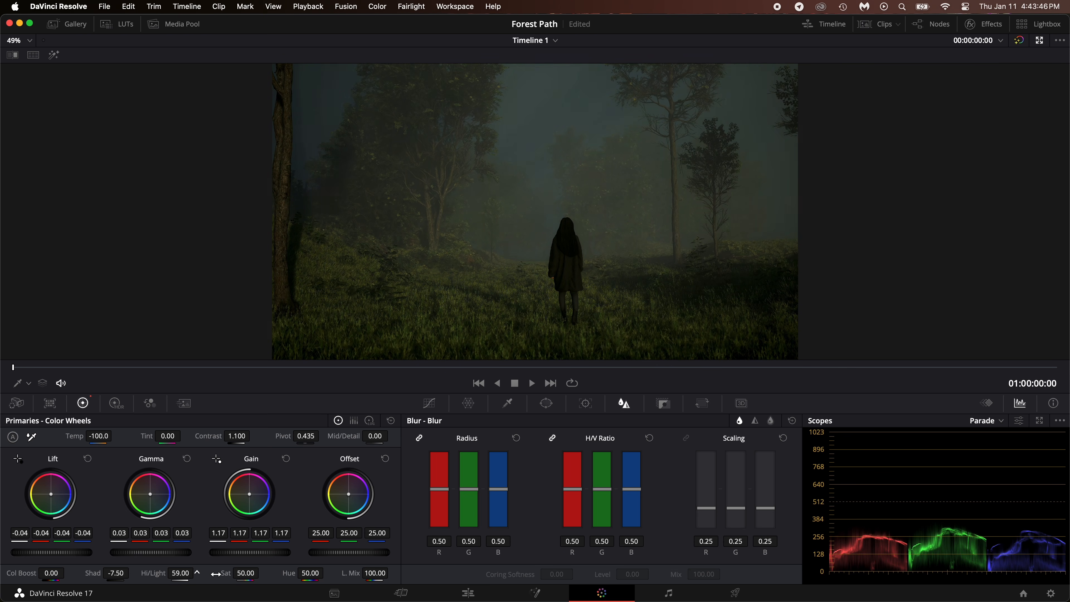